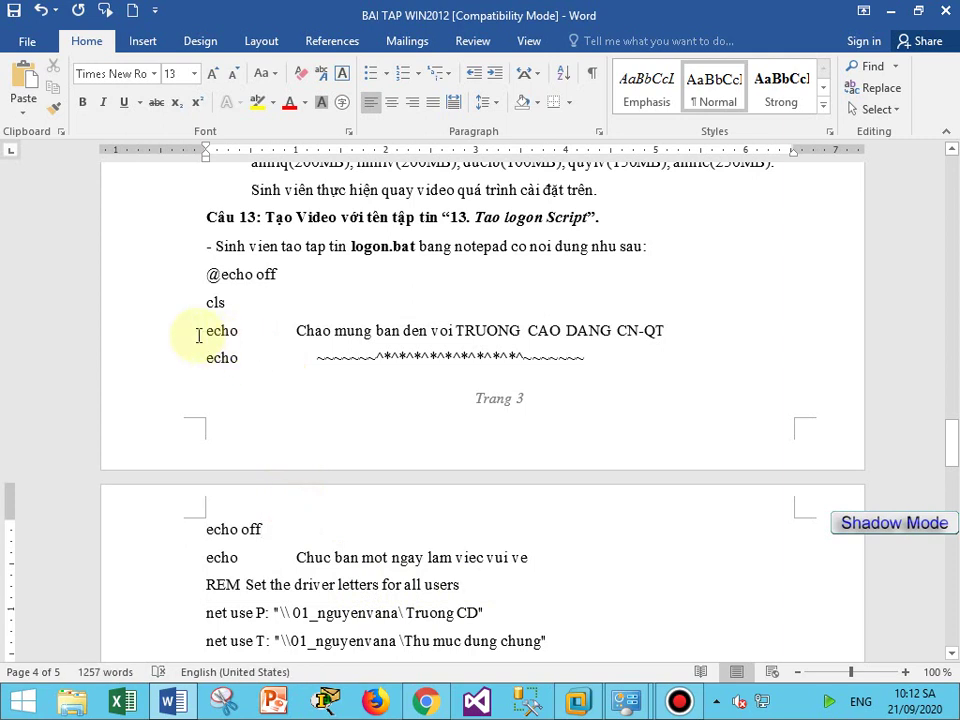
# Highlight the two 'net use' lines of the logon script in yellow, then return to the VM.
pyautogui.moveTo(199, 332); pyautogui.dragTo(672, 333)
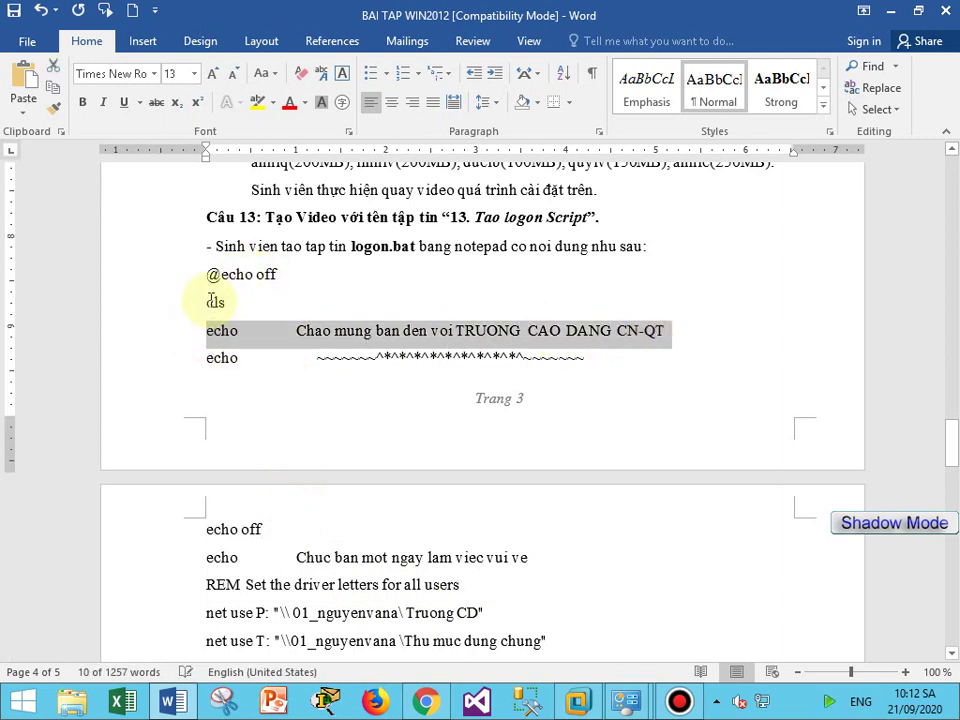
pyautogui.moveTo(210, 302); pyautogui.dragTo(266, 300)
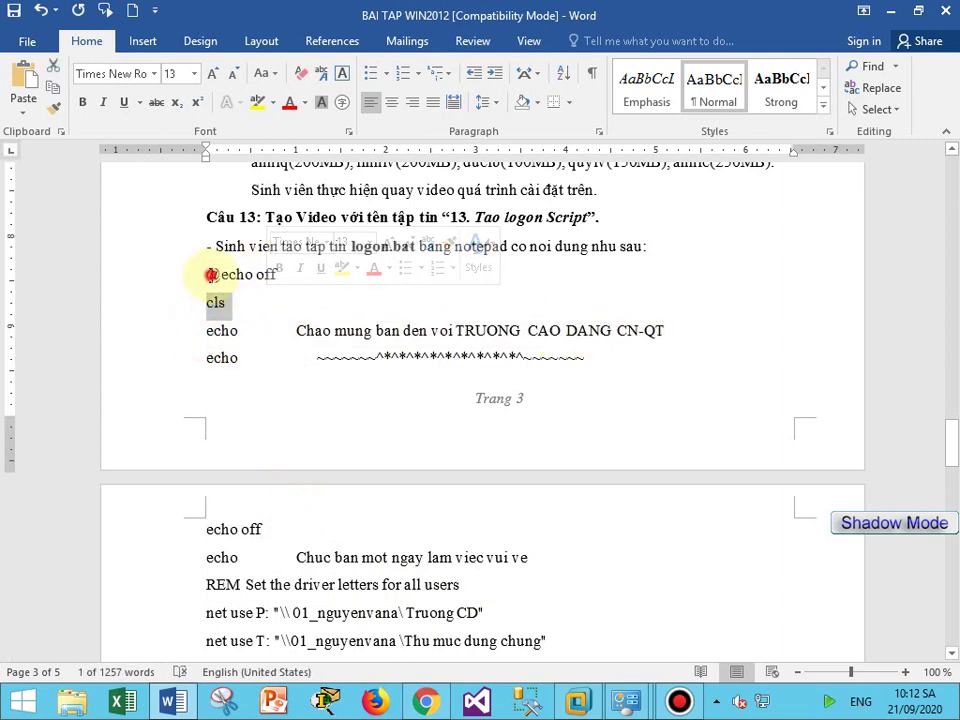
pyautogui.moveTo(207, 275); pyautogui.dragTo(471, 591)
pyautogui.scroll(-3, 208, 510)
pyautogui.moveTo(200, 480); pyautogui.dragTo(549, 493)
pyautogui.click(258, 102)
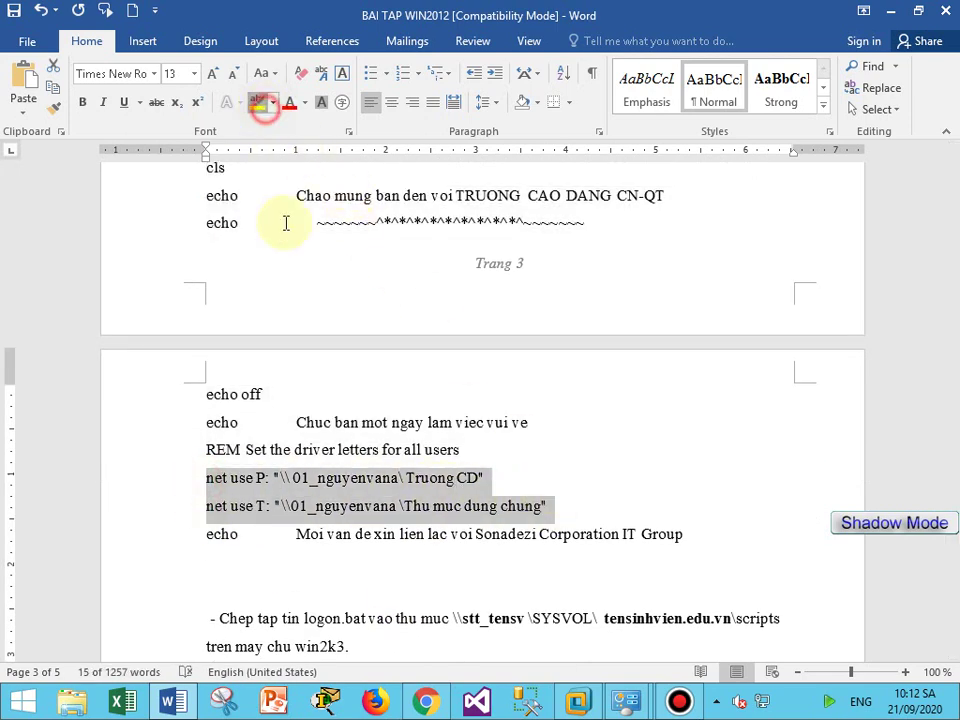
pyautogui.click(287, 481)
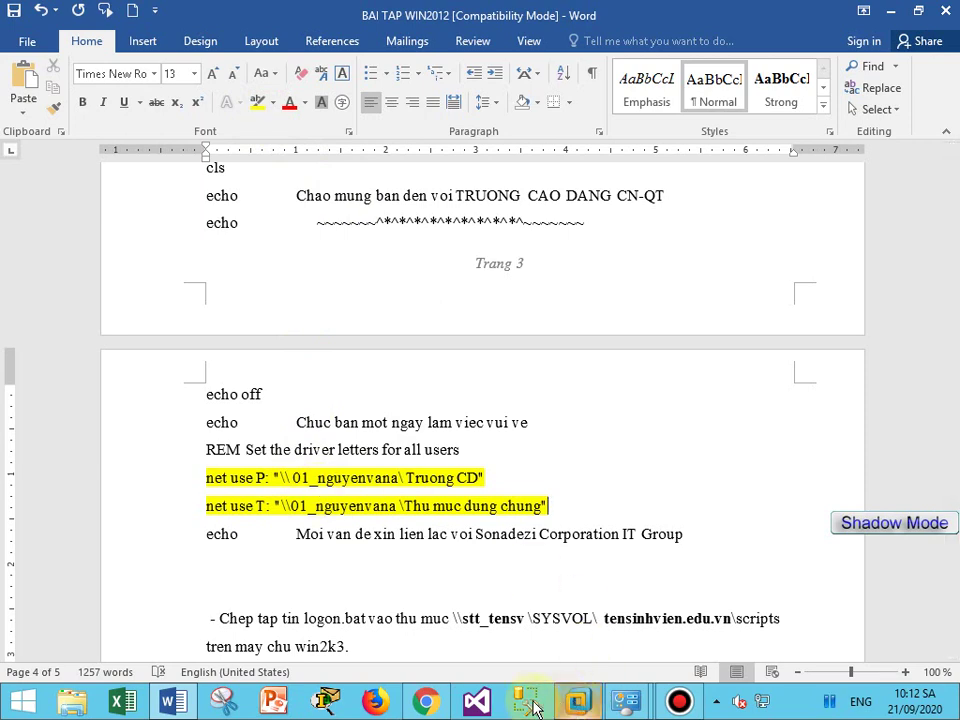
pyautogui.click(576, 700)
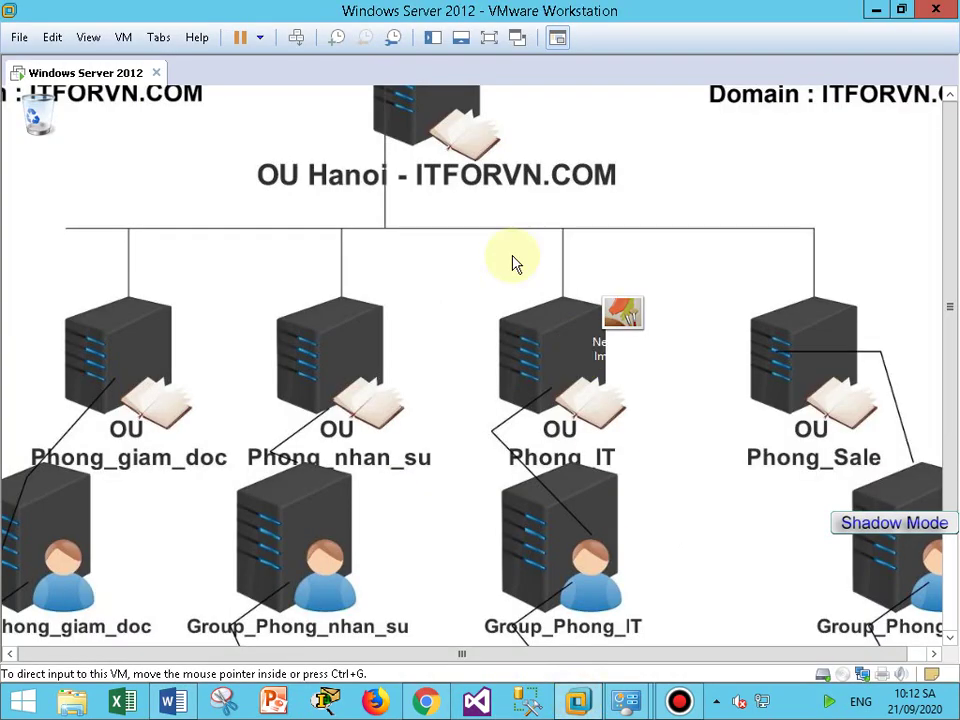
# Put the guest in full screen and sign out via Send Ctrl+Alt+Del.
pyautogui.click(679, 700)
pyautogui.click(679, 700)
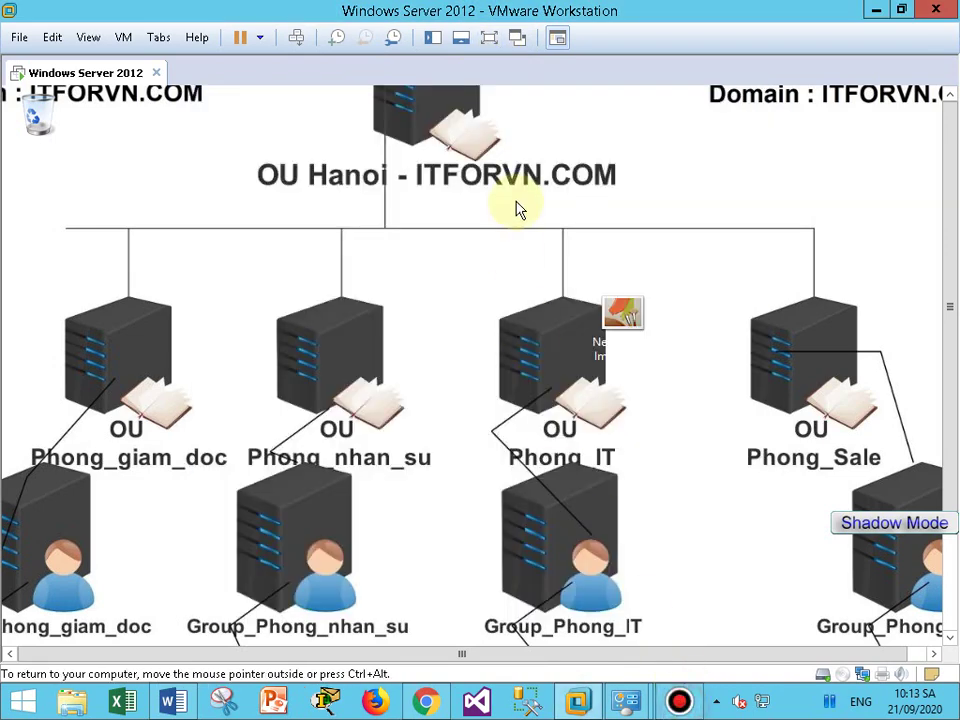
pyautogui.click(490, 38)
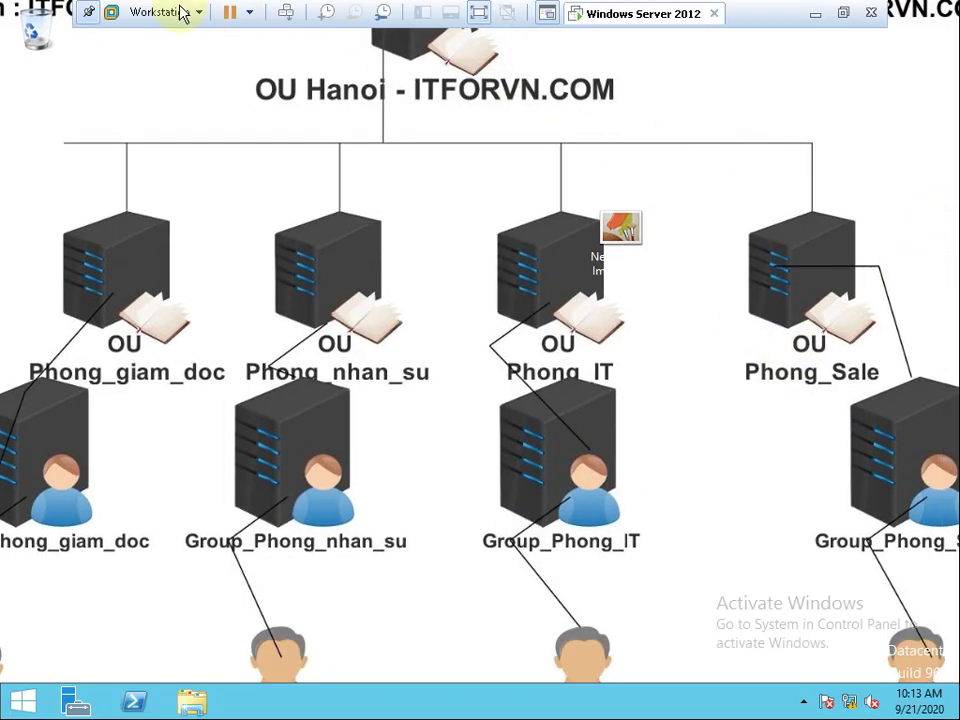
pyautogui.click(148, 12)
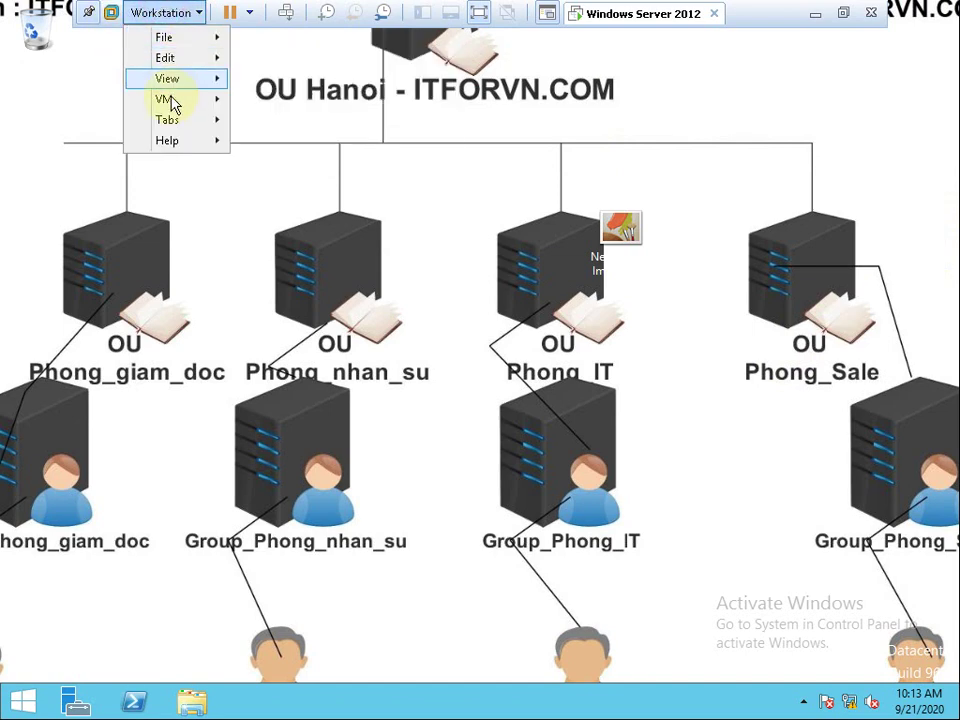
pyautogui.moveTo(176, 97)
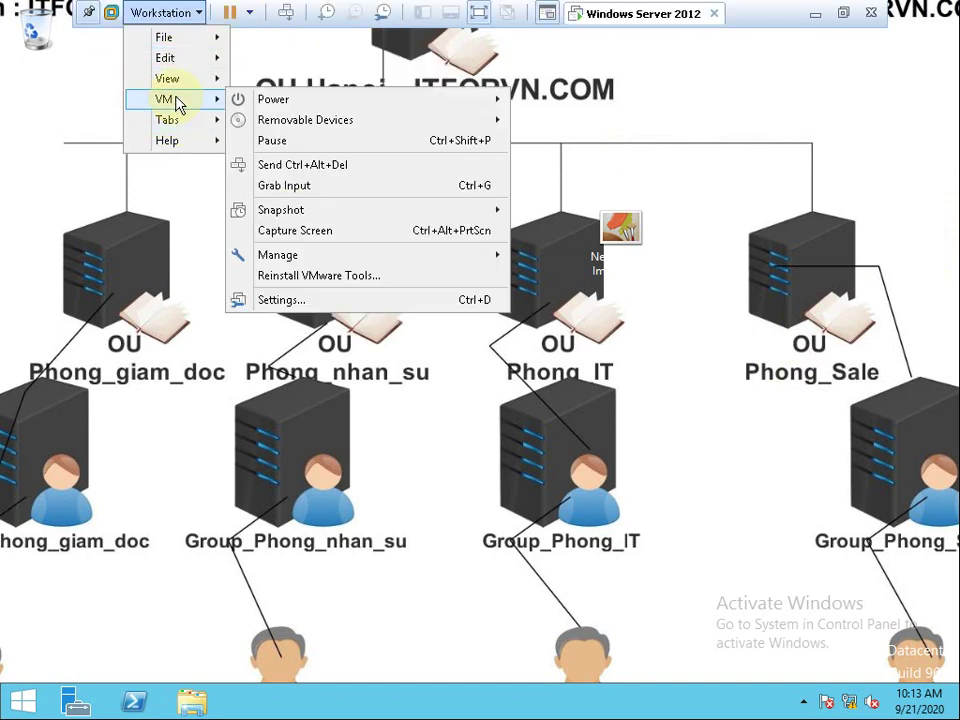
pyautogui.click(307, 166)
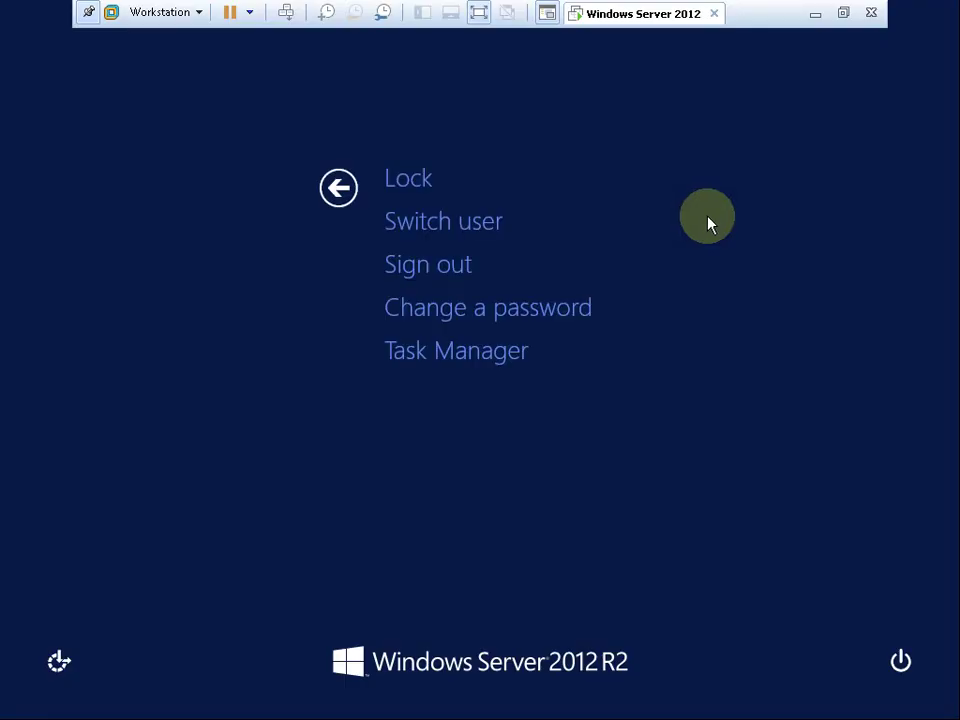
pyautogui.click(443, 268)
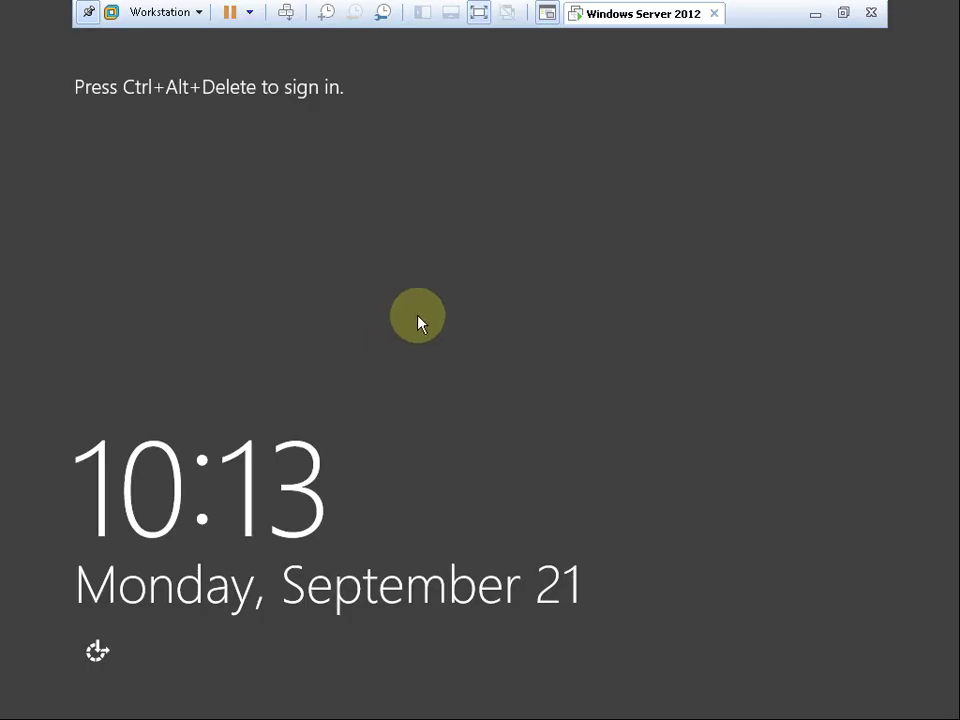
# Sign back in as Other user 'Administrator' with the account password.
pyautogui.click(158, 12)
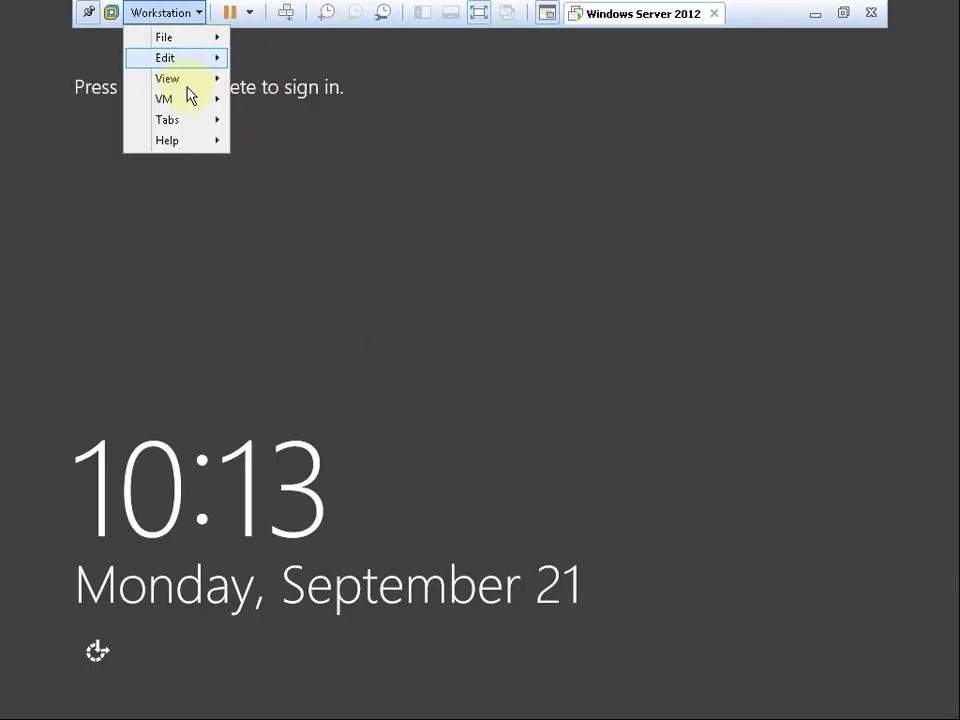
pyautogui.moveTo(186, 99)
pyautogui.click(308, 166)
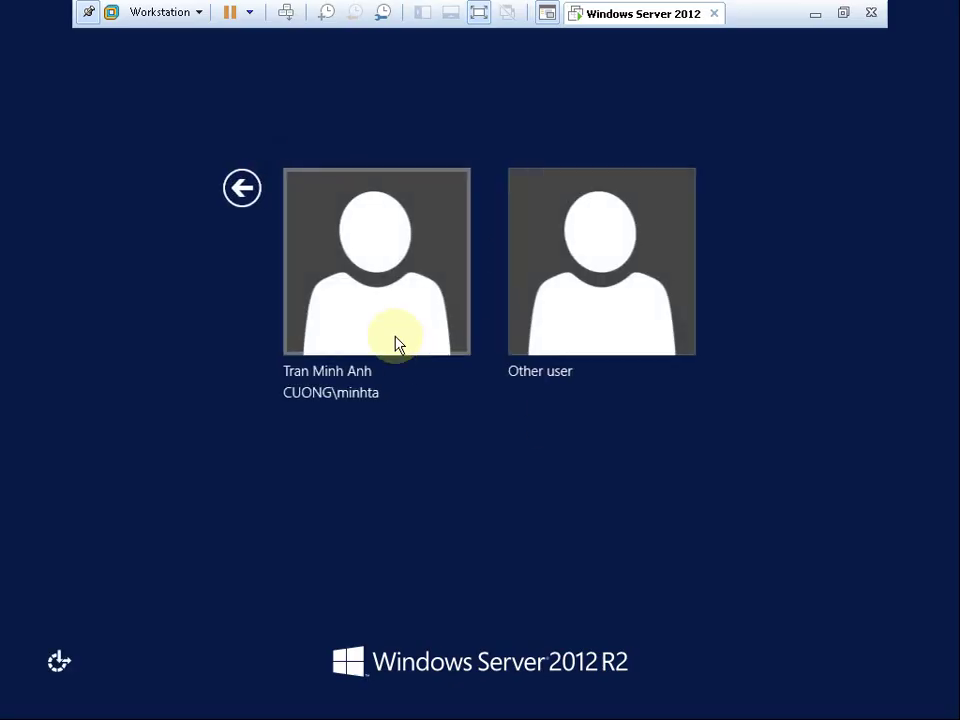
pyautogui.click(588, 330)
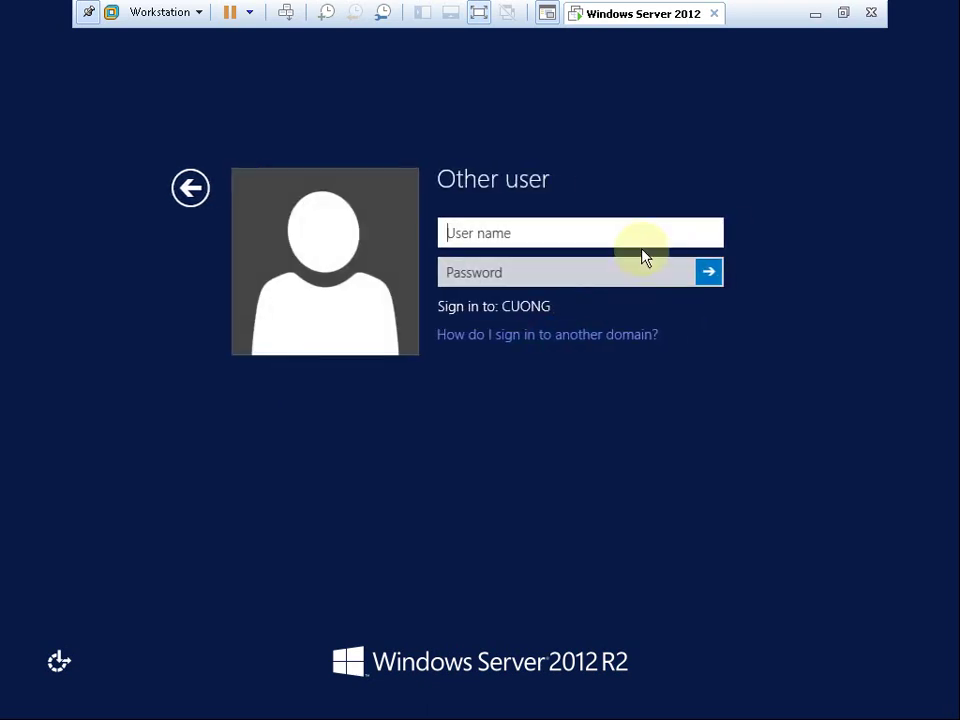
pyautogui.write('Administrator')
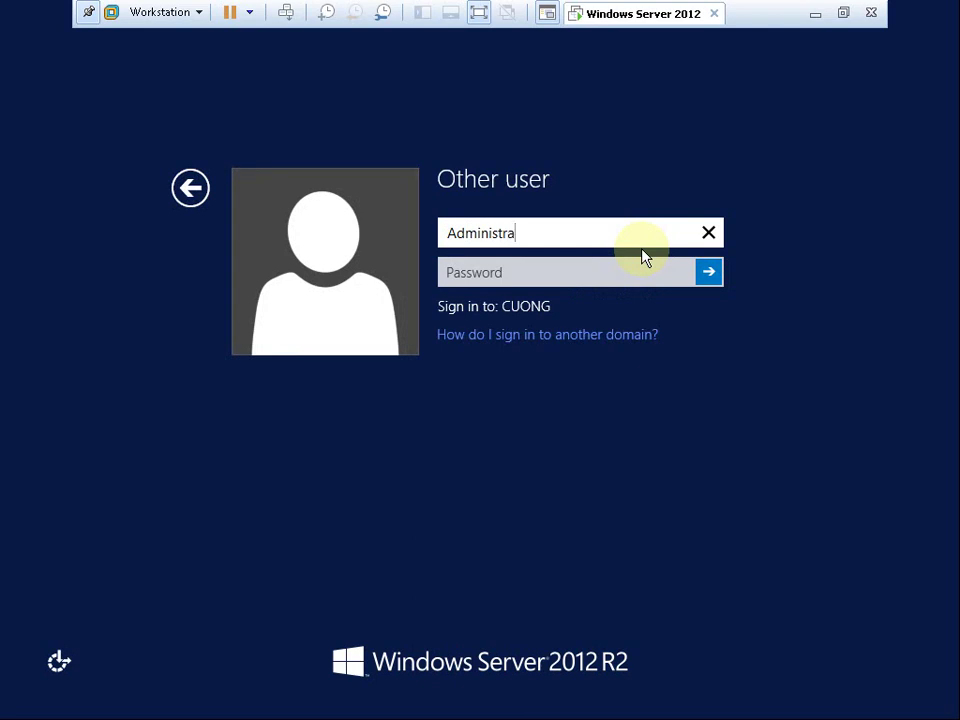
pyautogui.click(575, 260)
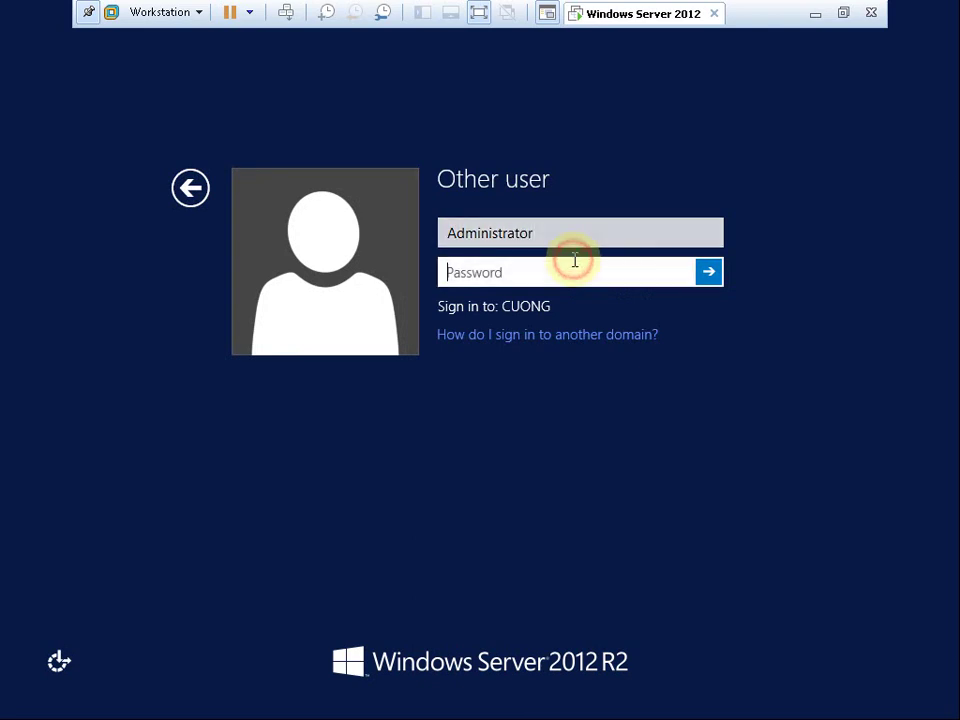
pyautogui.write('P@')
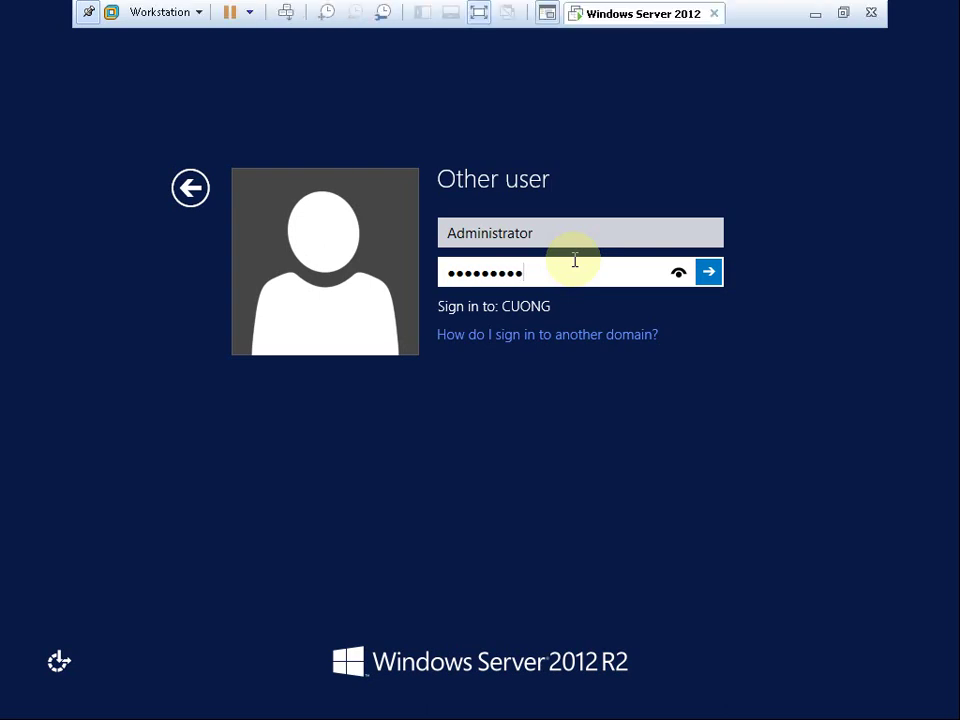
pyautogui.click(712, 273)
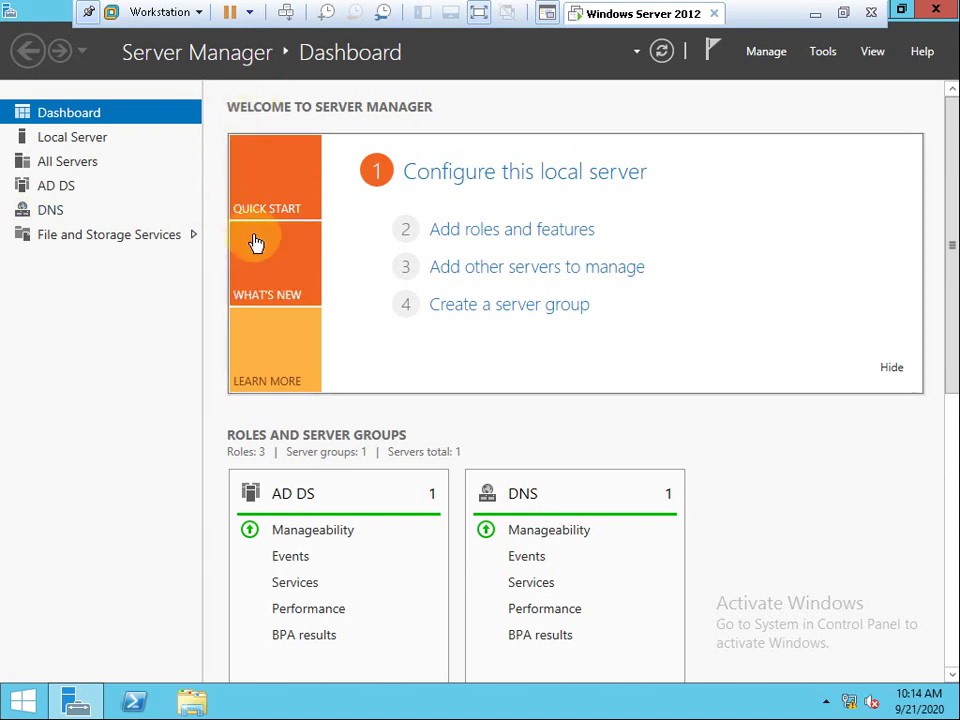
# Scroll the Server Manager dashboard to show the AD DS, DNS and File and Storage Services roles.
pyautogui.scroll(-3, 956, 326)
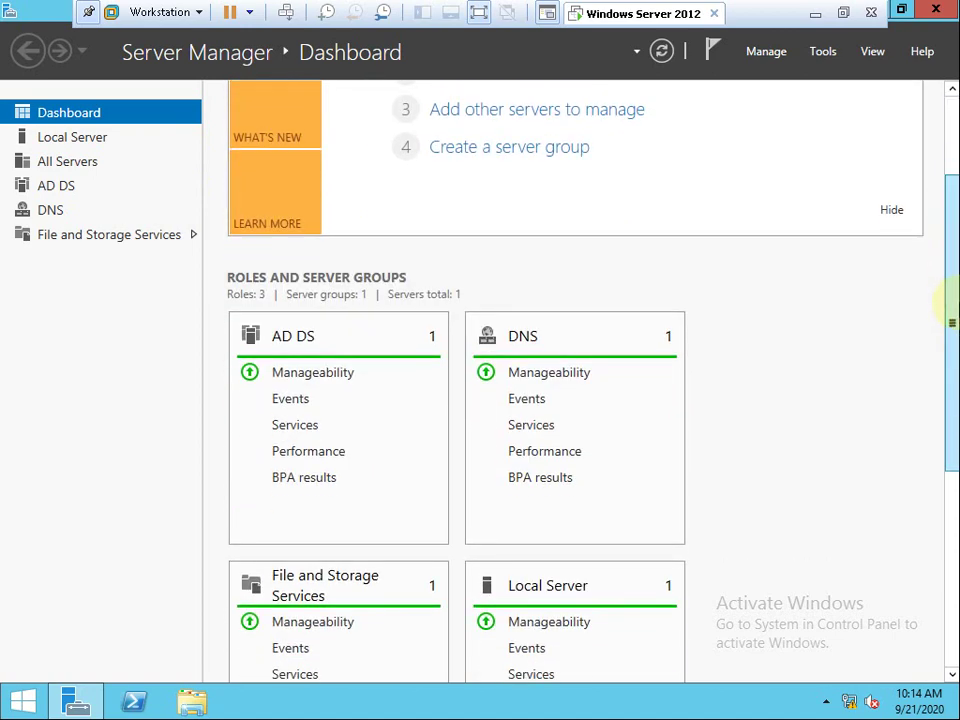
pyautogui.scroll(-3, 955, 396)
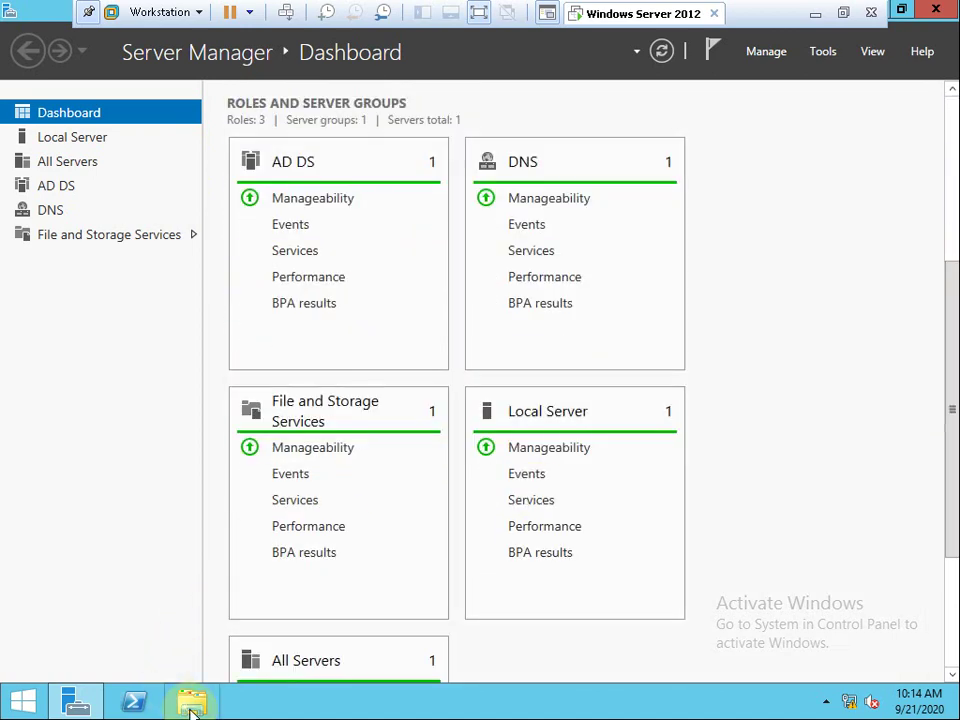
# Browse to \\192.167.51.1\sysvol\cuong.vn\scripts in File Explorer.
pyautogui.click(191, 704)
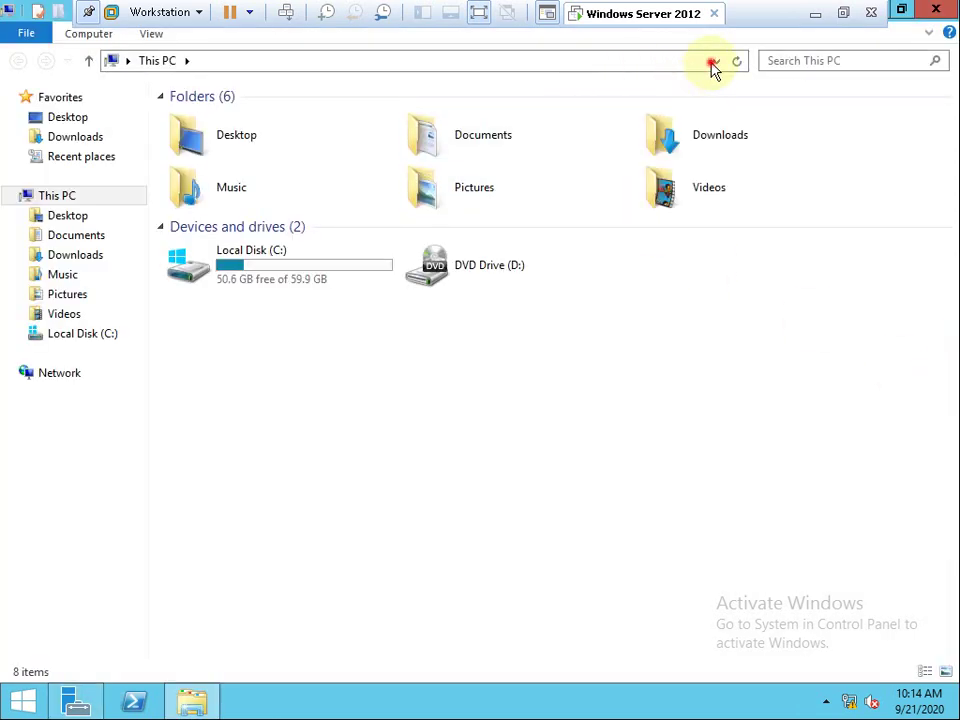
pyautogui.click(714, 61)
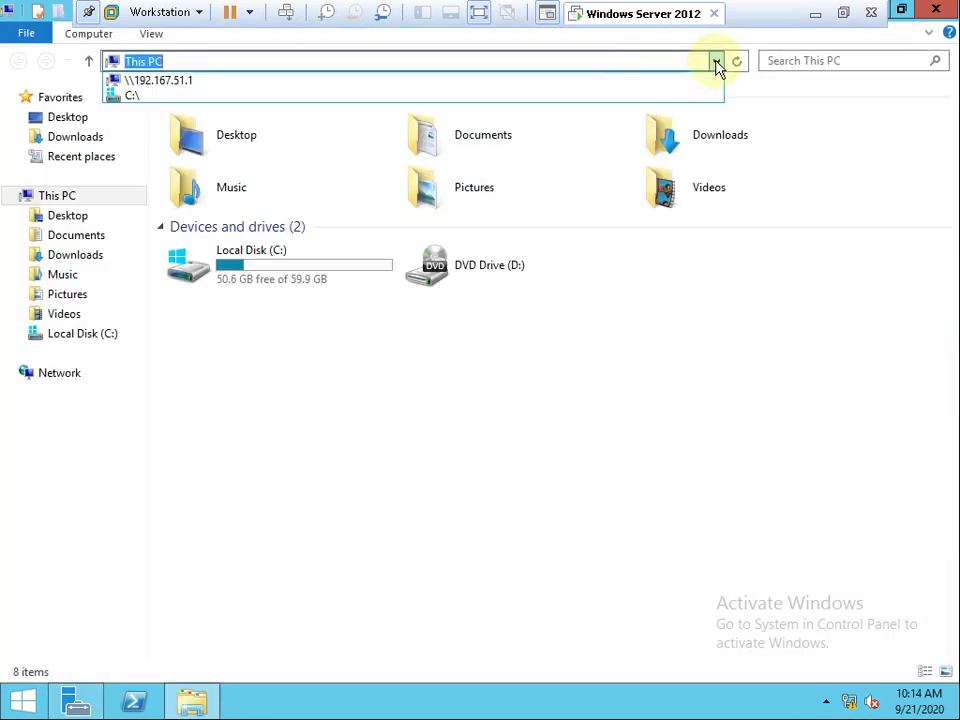
pyautogui.click(249, 91)
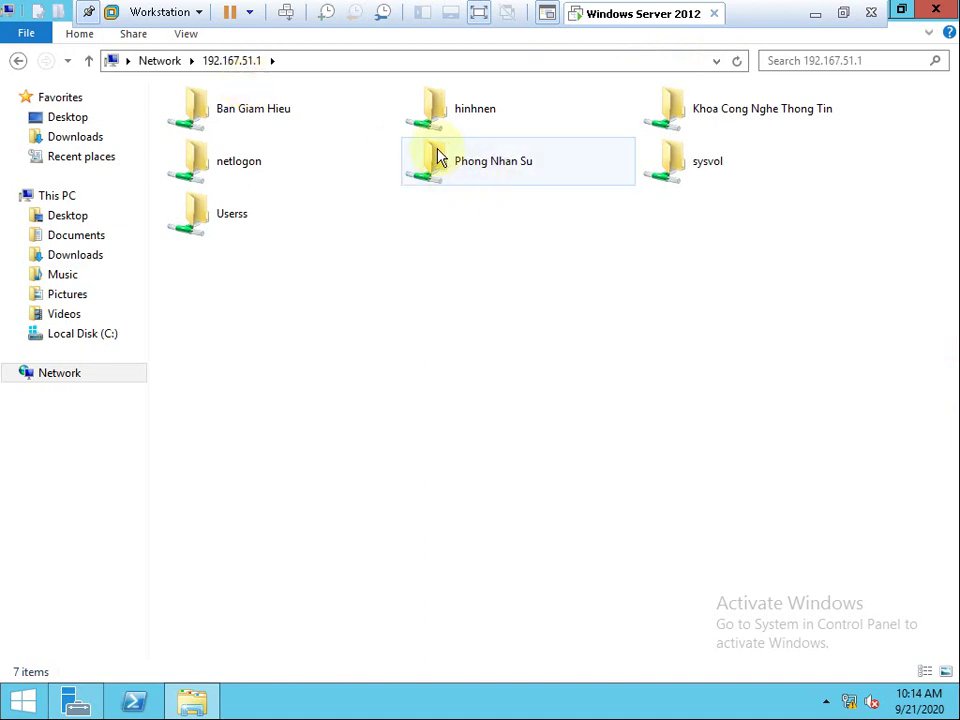
pyautogui.doubleClick(694, 168)
pyautogui.doubleClick(222, 122)
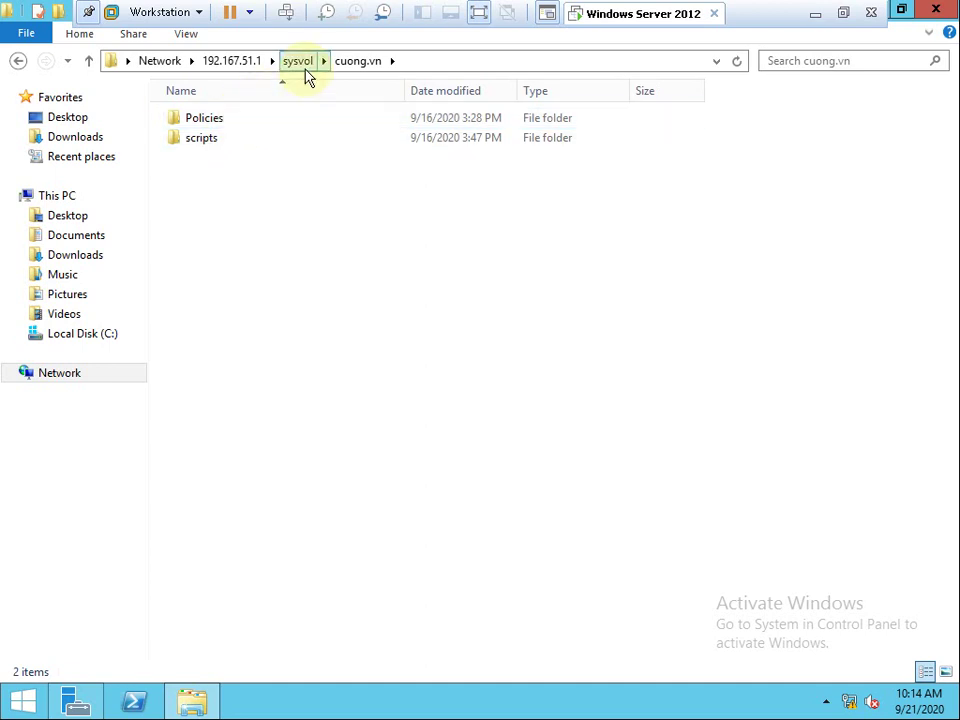
pyautogui.doubleClick(207, 139)
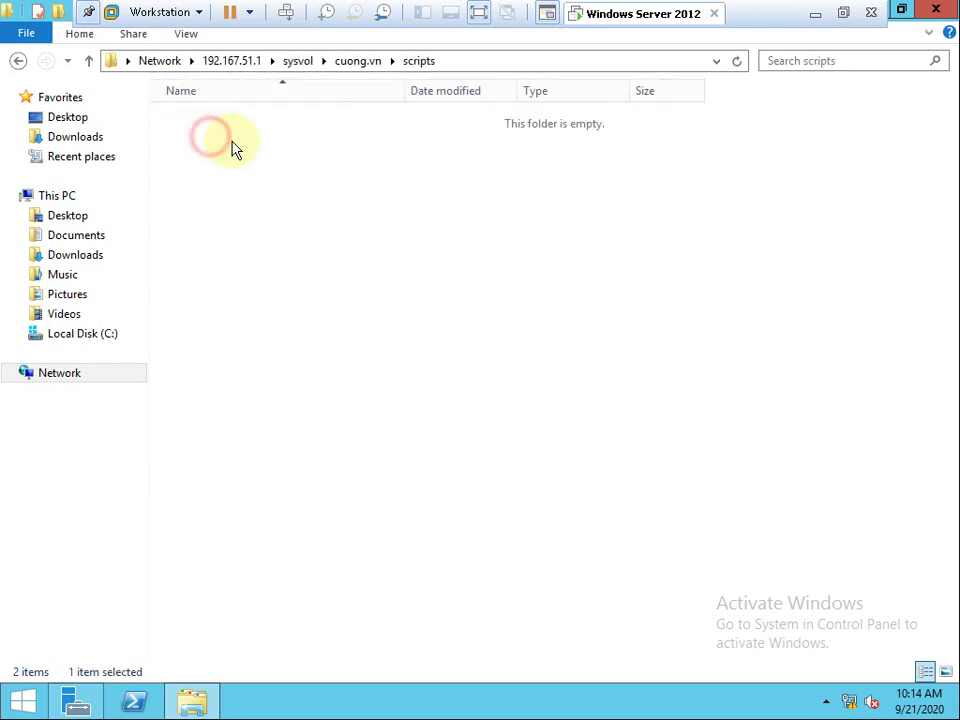
# Open logon.bat for editing in Notepad and select its net use T line.
pyautogui.rightClick(210, 125)
pyautogui.click(248, 155)
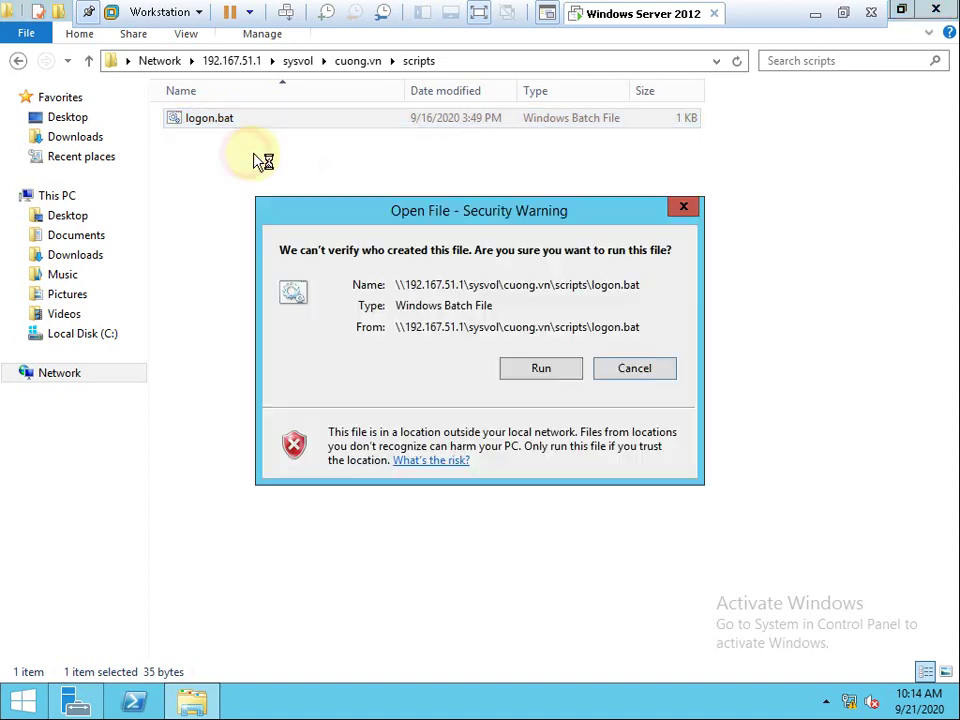
pyautogui.click(540, 367)
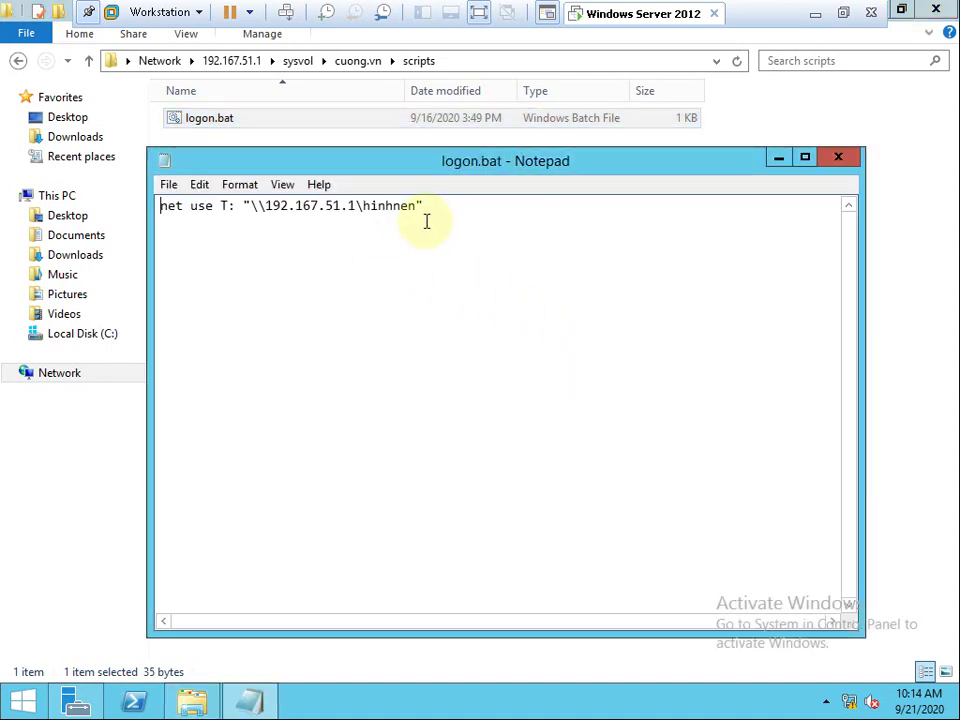
pyautogui.click(432, 206)
pyautogui.moveTo(289, 207); pyautogui.dragTo(141, 211)
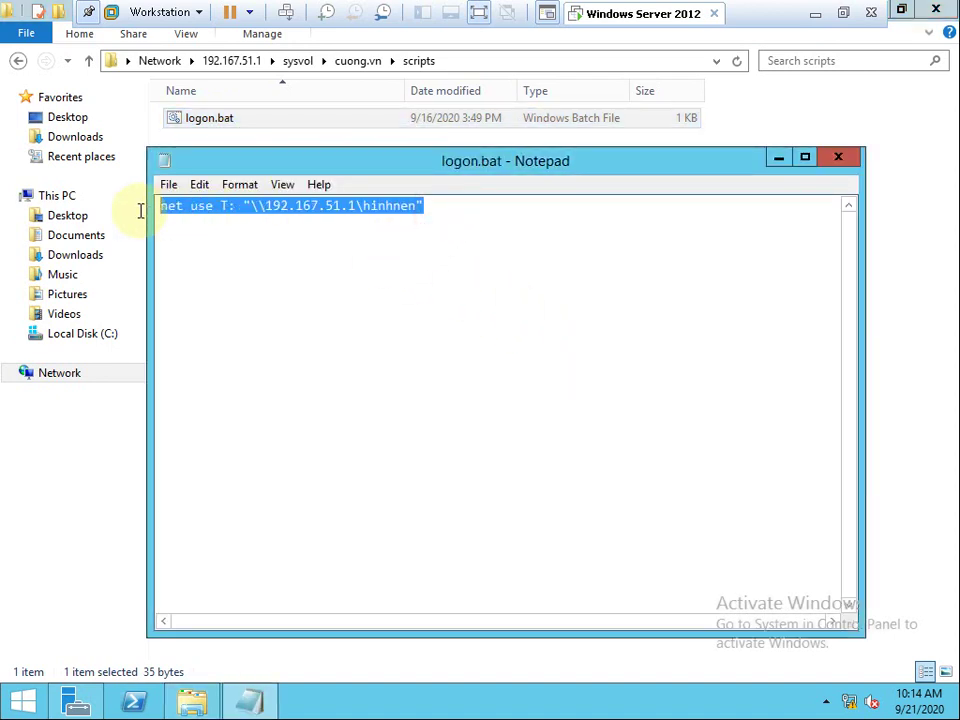
pyautogui.click(477, 18)
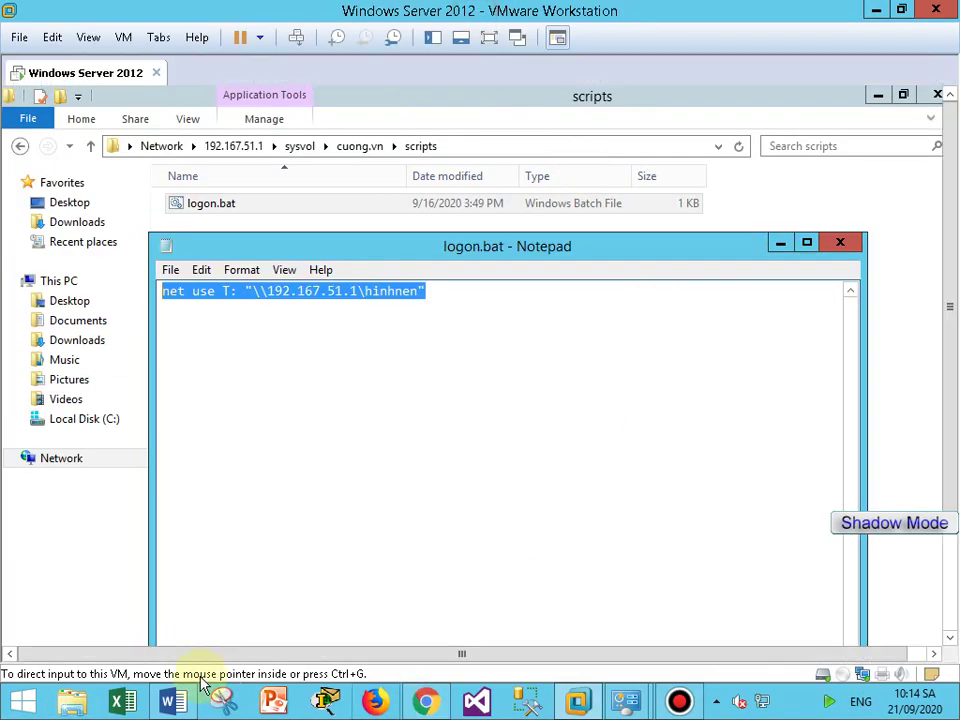
# Copy the folder name 'Thu muc dung chung' from the net use T line in Word.
pyautogui.click(185, 698)
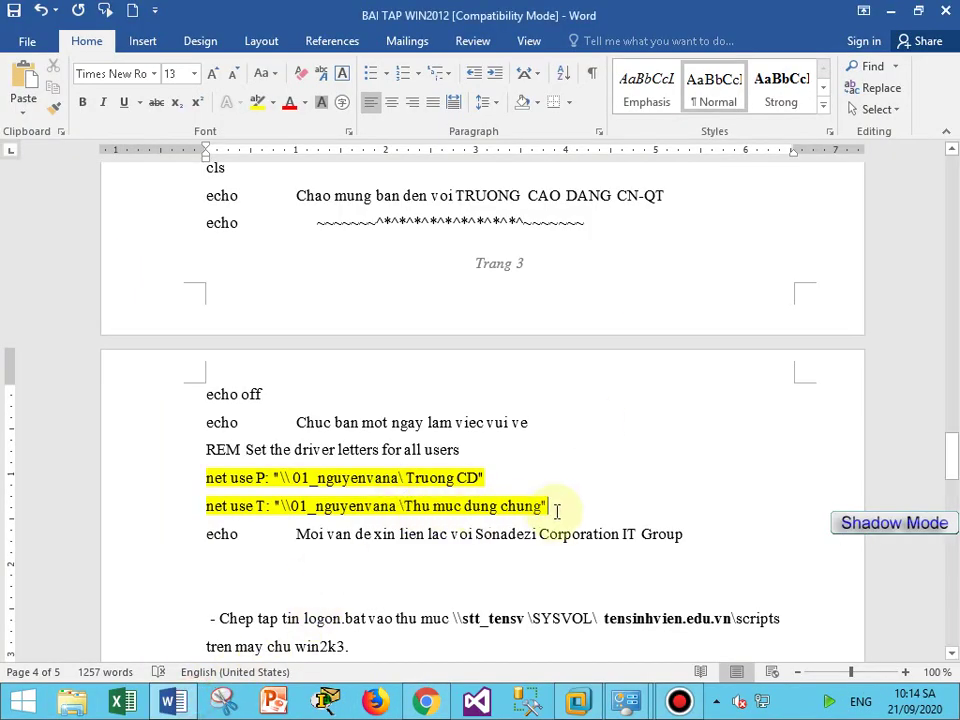
pyautogui.moveTo(553, 508); pyautogui.dragTo(214, 491)
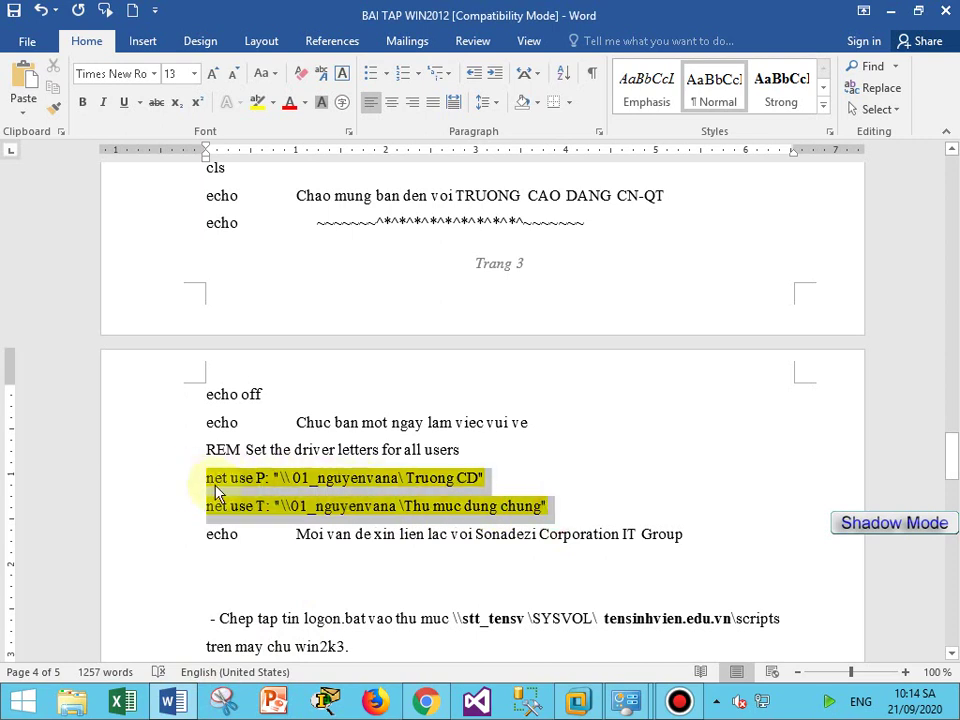
pyautogui.click(420, 508)
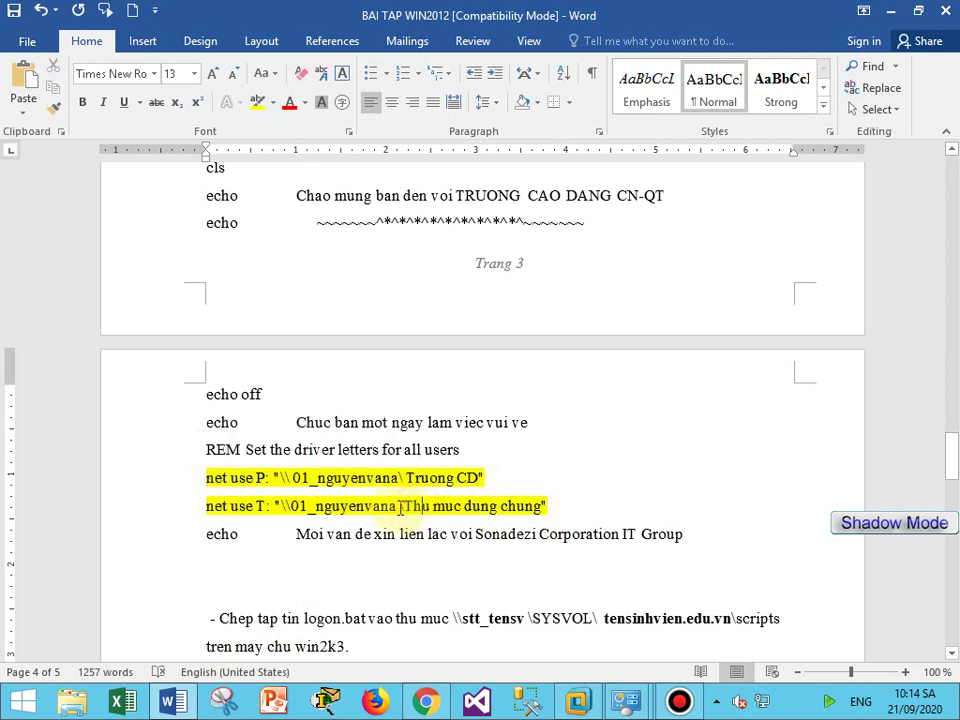
pyautogui.moveTo(406, 478); pyautogui.dragTo(481, 478)
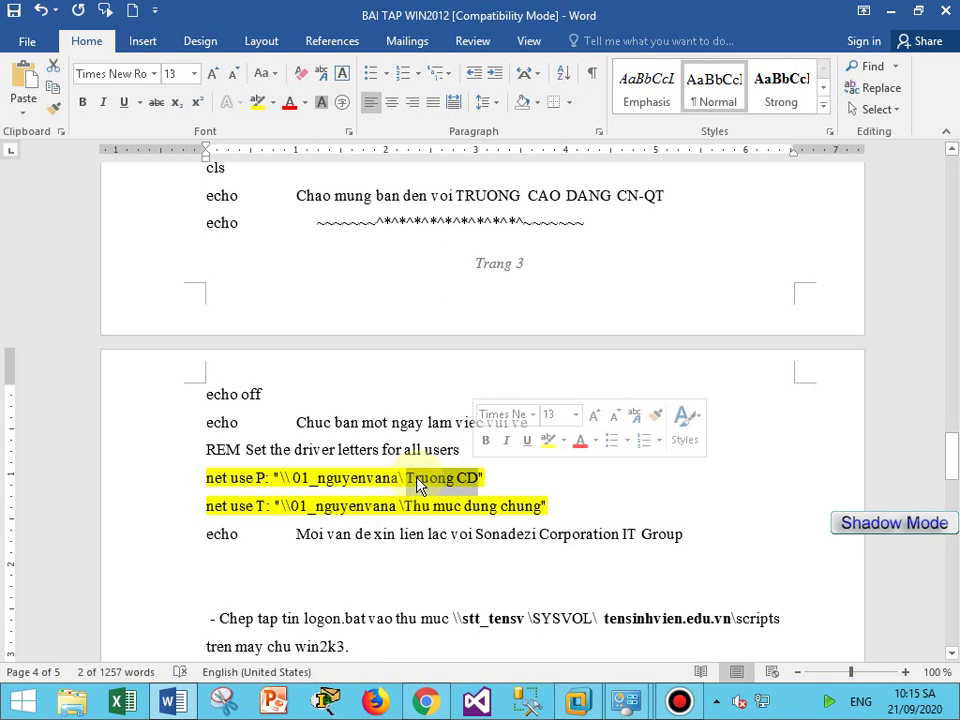
pyautogui.click(455, 555)
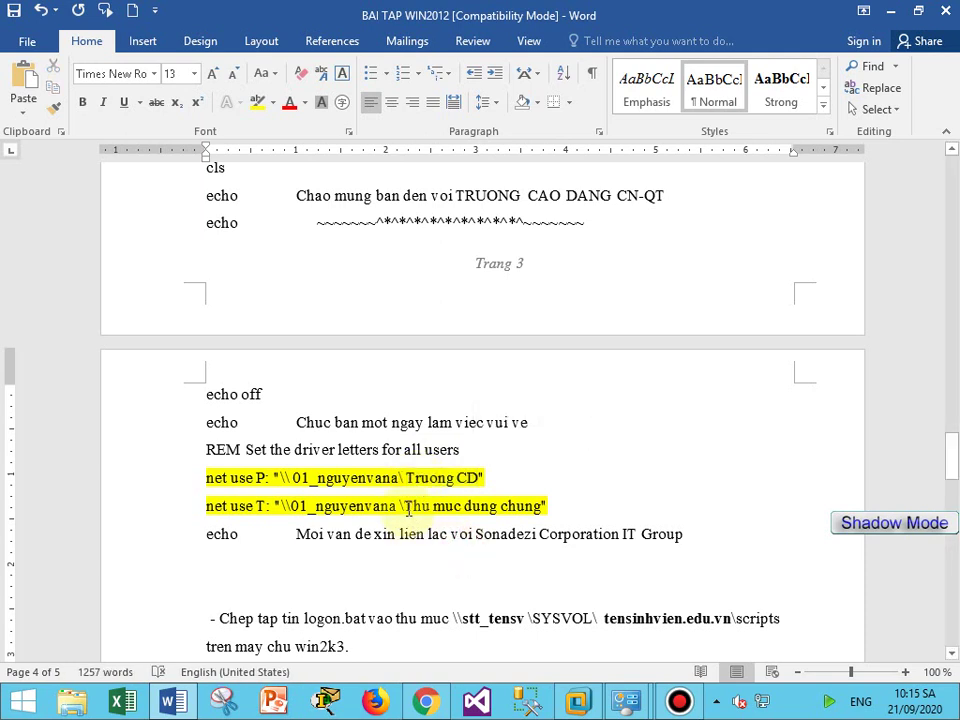
pyautogui.moveTo(406, 508); pyautogui.dragTo(530, 515)
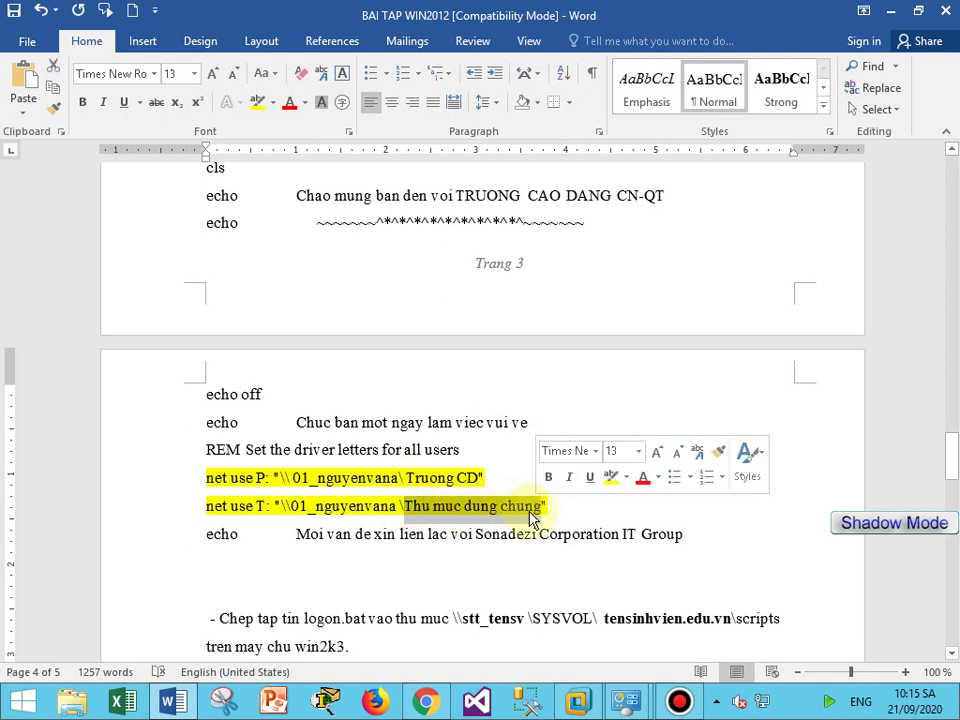
pyautogui.rightClick(528, 511)
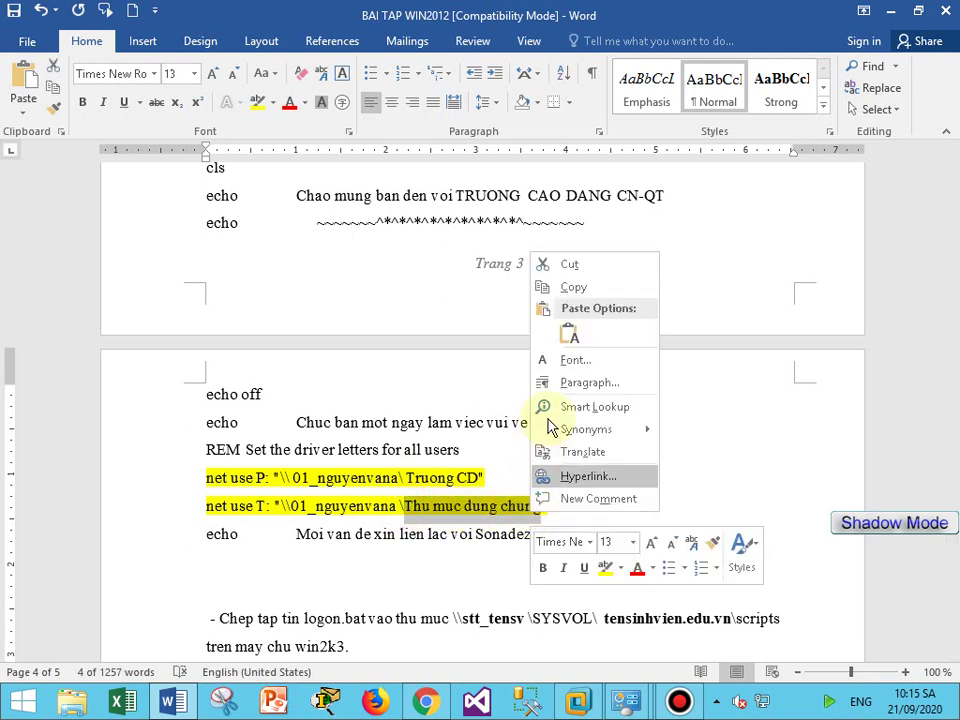
pyautogui.click(572, 288)
pyautogui.click(578, 700)
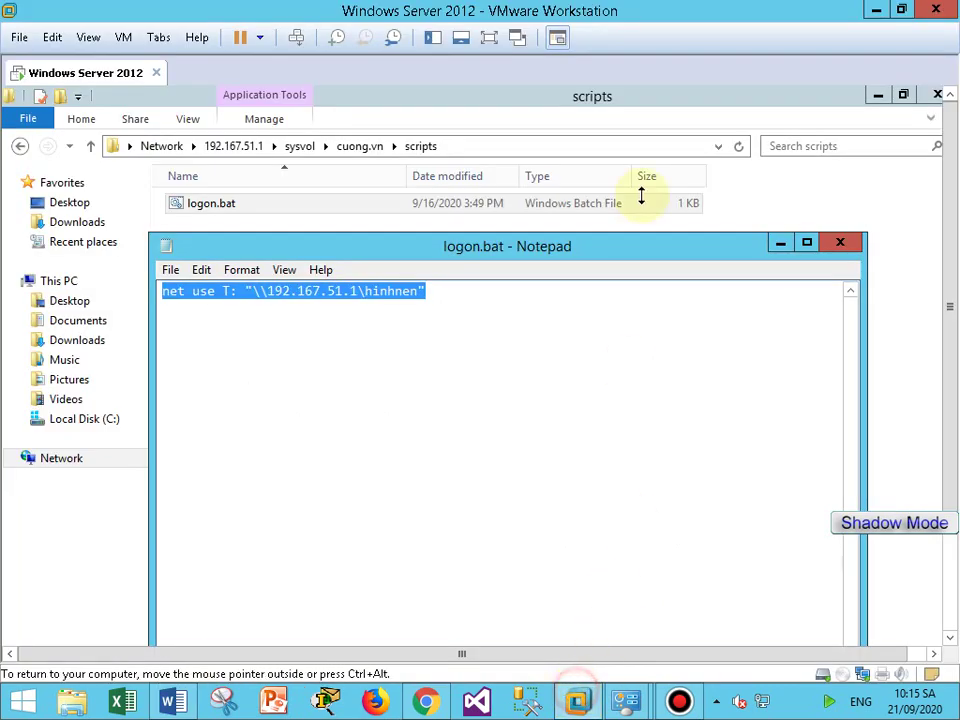
# Move the logon.bat Notepad window aside and open C:\Truong cao dang in File Explorer.
pyautogui.click(433, 292)
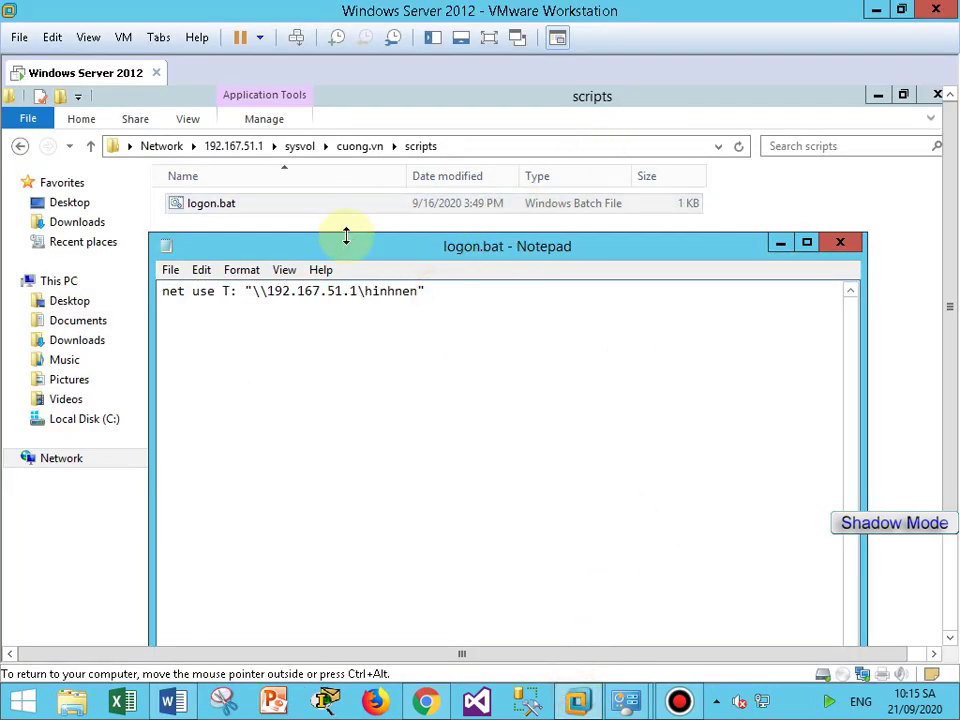
pyautogui.moveTo(345, 251); pyautogui.dragTo(528, 356)
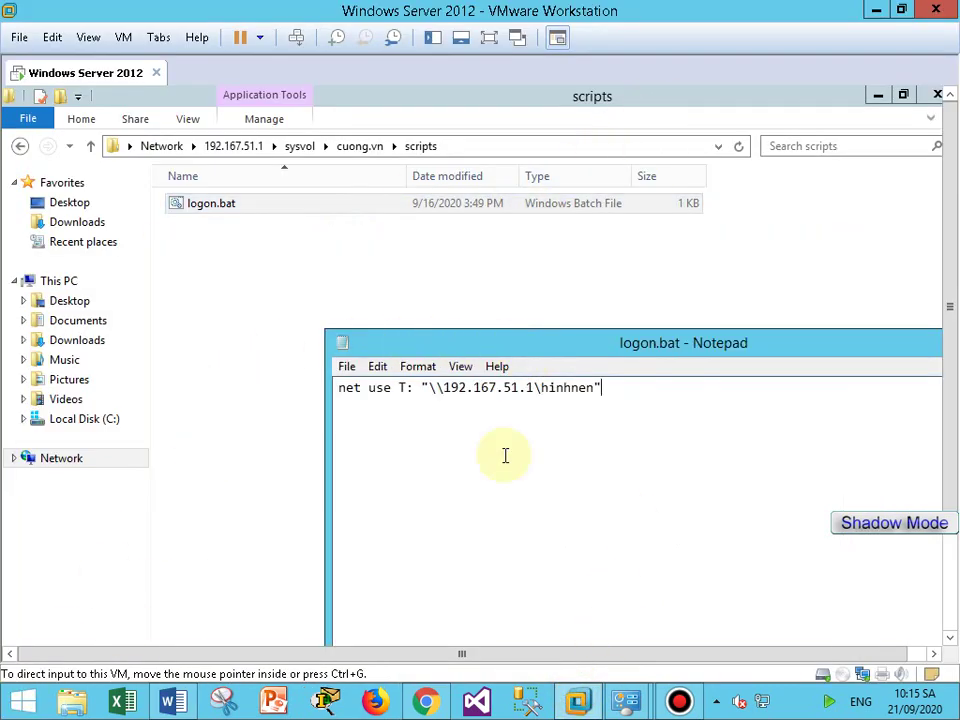
pyautogui.click(489, 37)
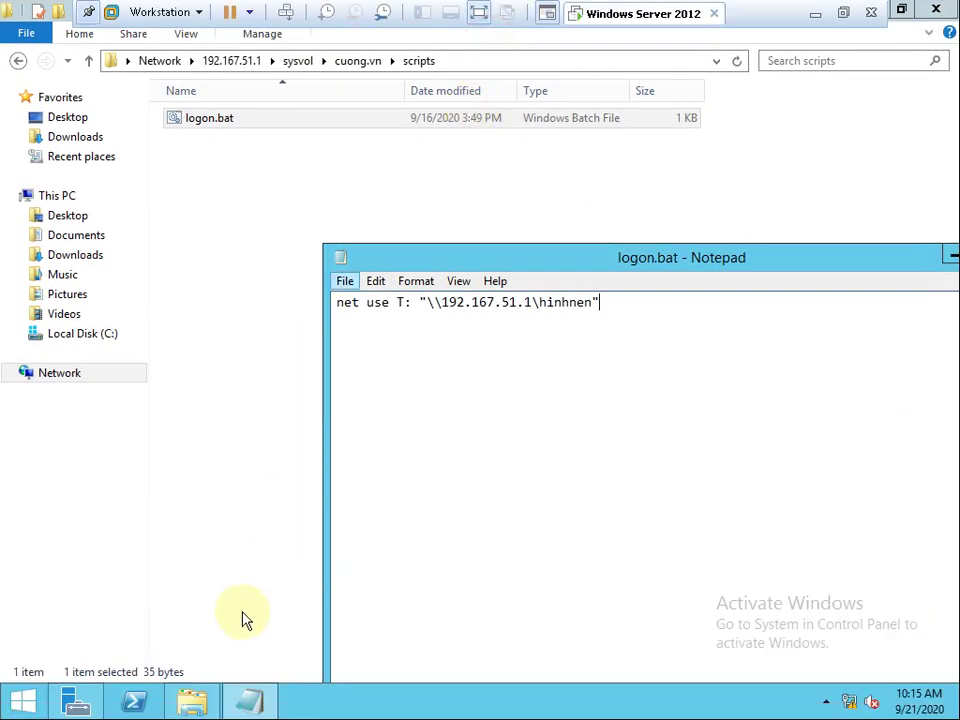
pyautogui.click(192, 701)
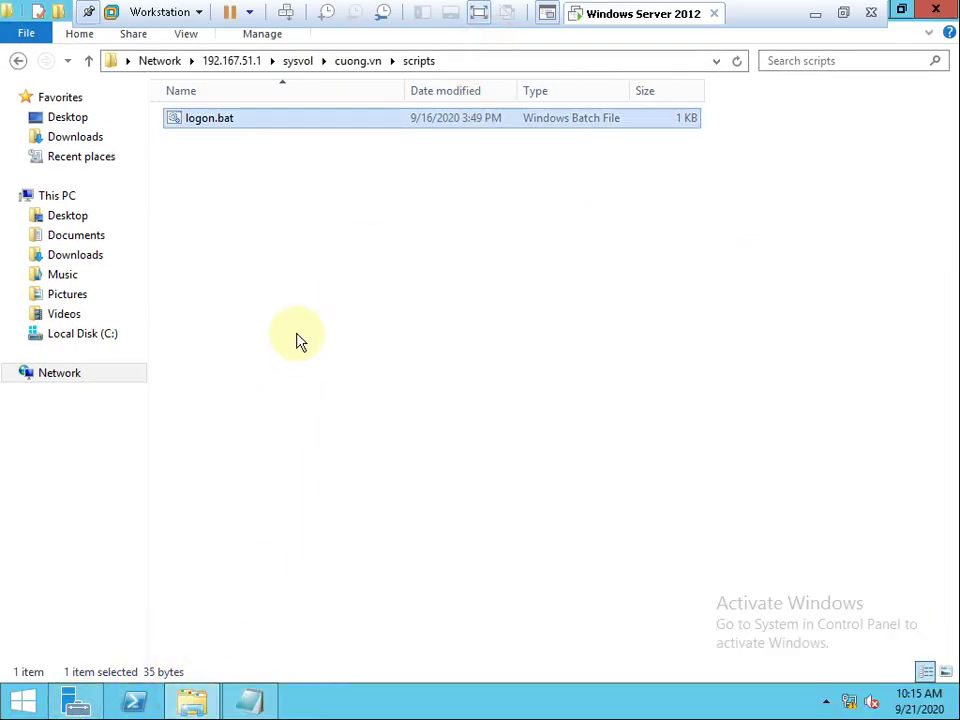
pyautogui.click(78, 334)
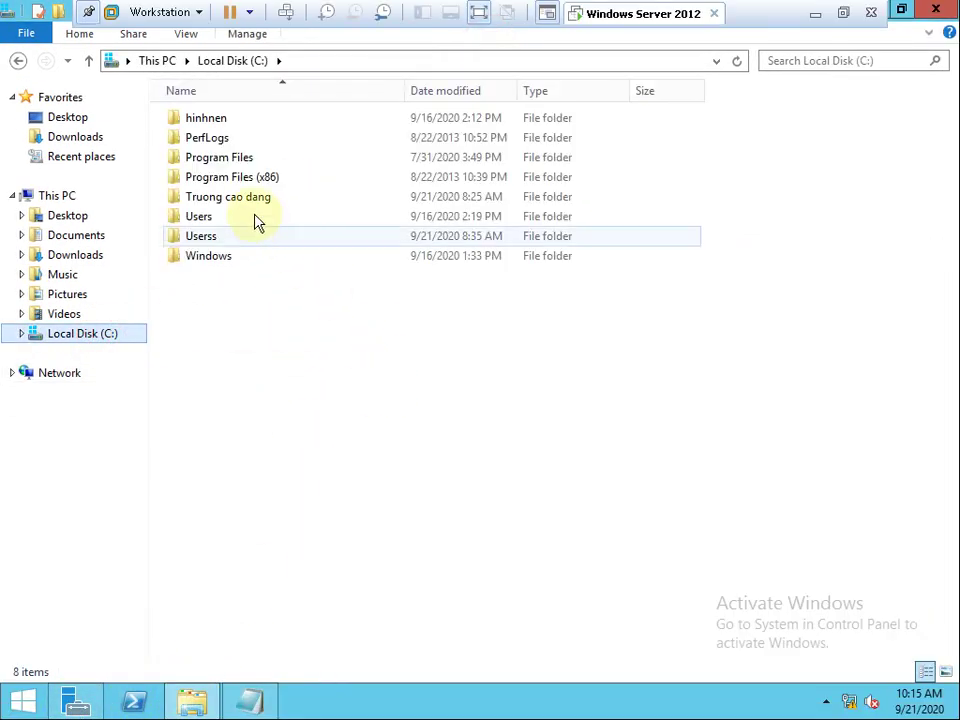
pyautogui.doubleClick(253, 200)
# Delete the new folder mistakenly created inside Truong cao dang and return to C:.
pyautogui.rightClick(341, 370)
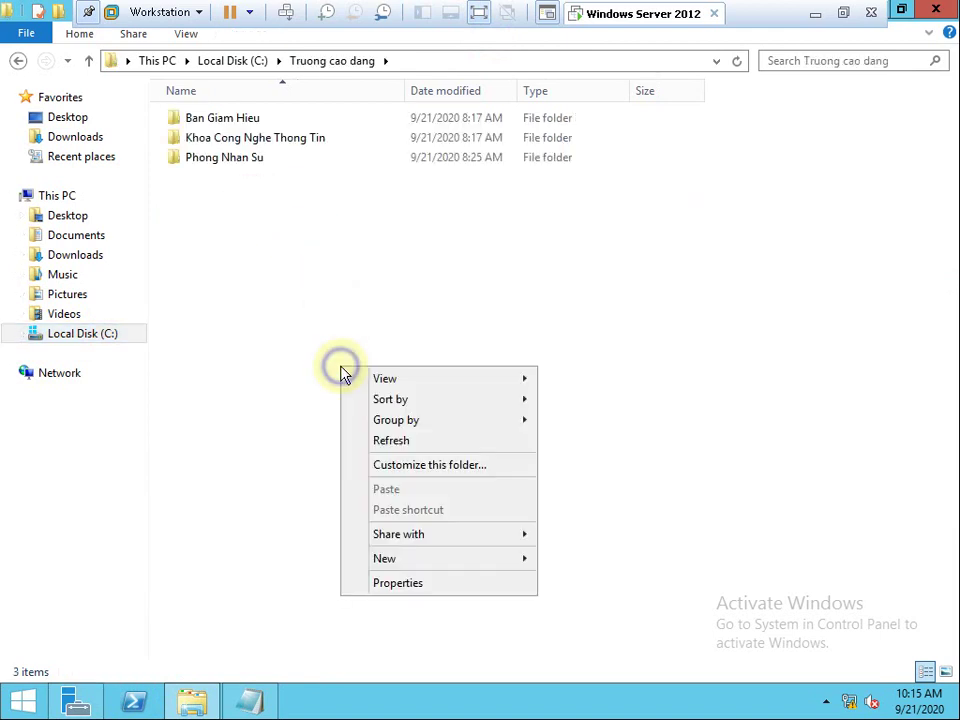
pyautogui.click(438, 561)
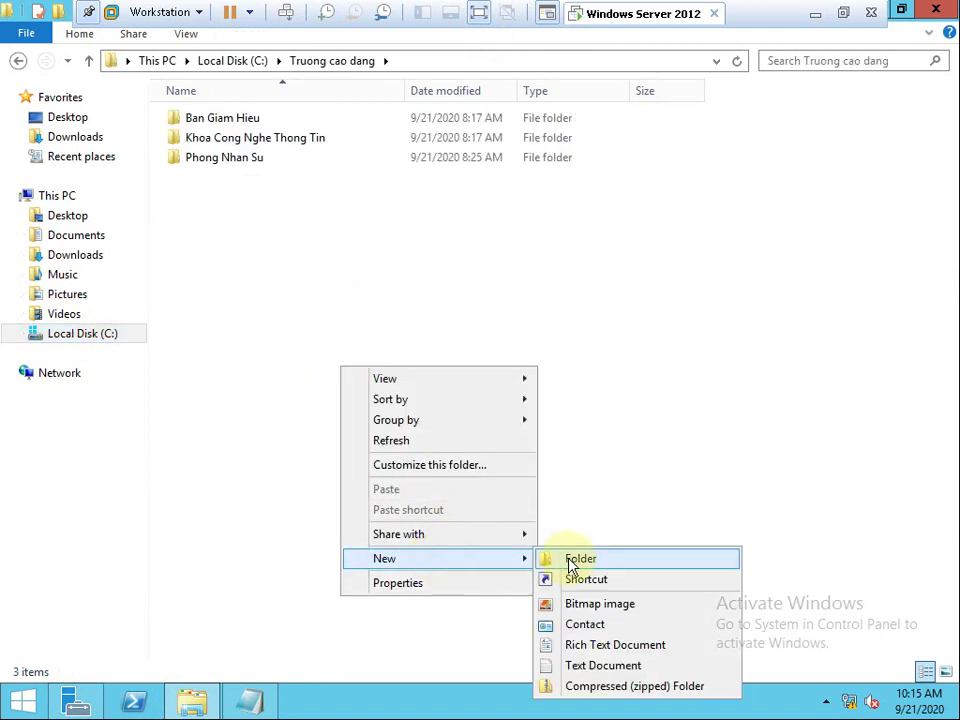
pyautogui.click(572, 561)
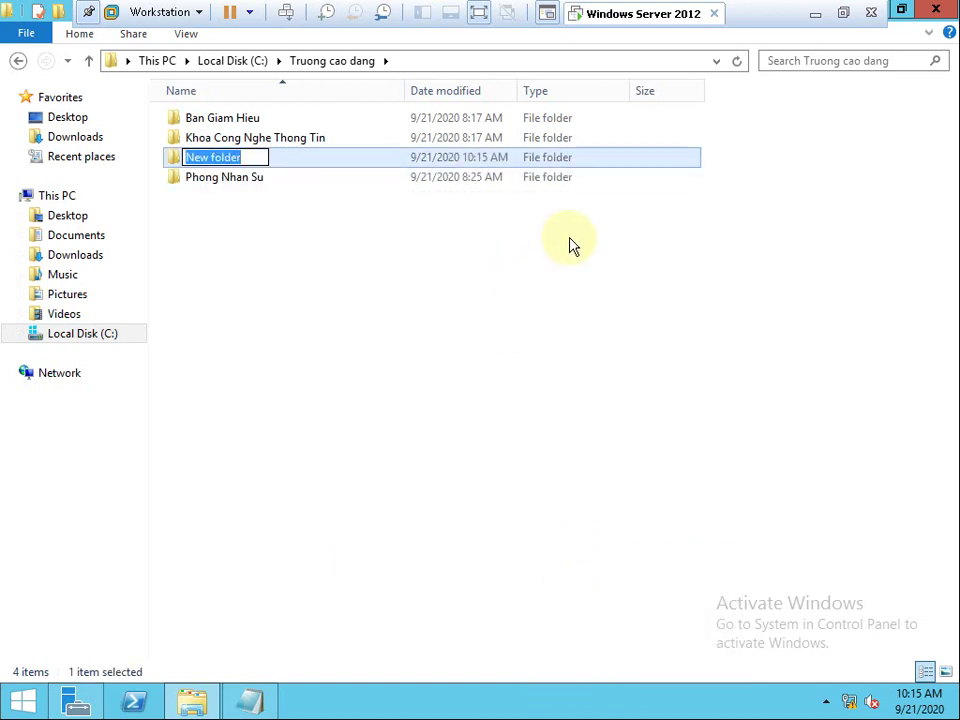
pyautogui.write('Thu muc dung chung')
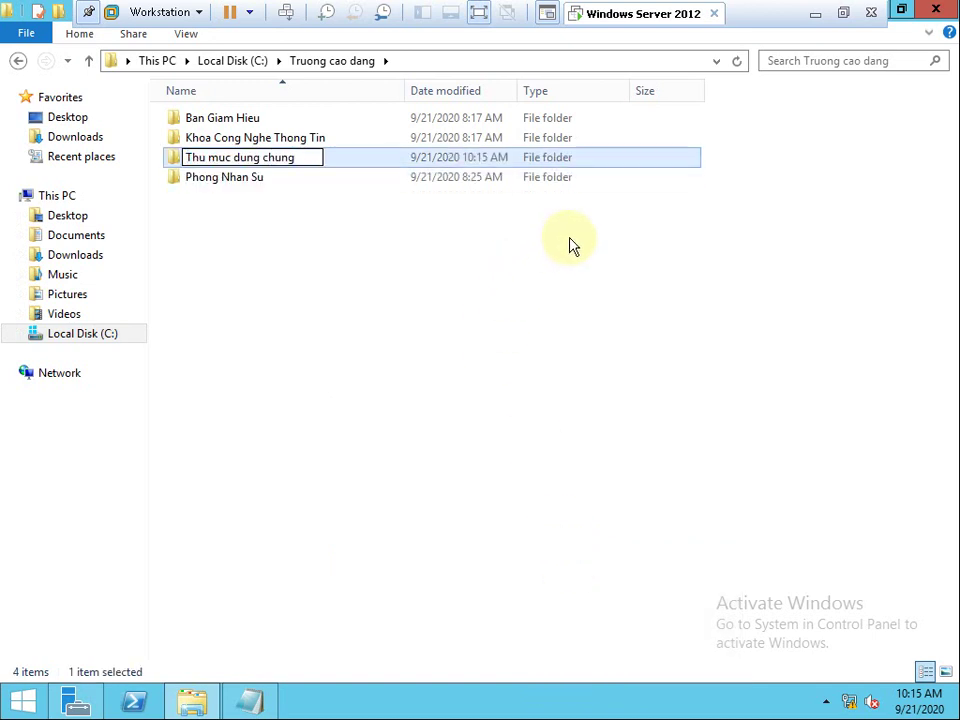
pyautogui.press('Escape')
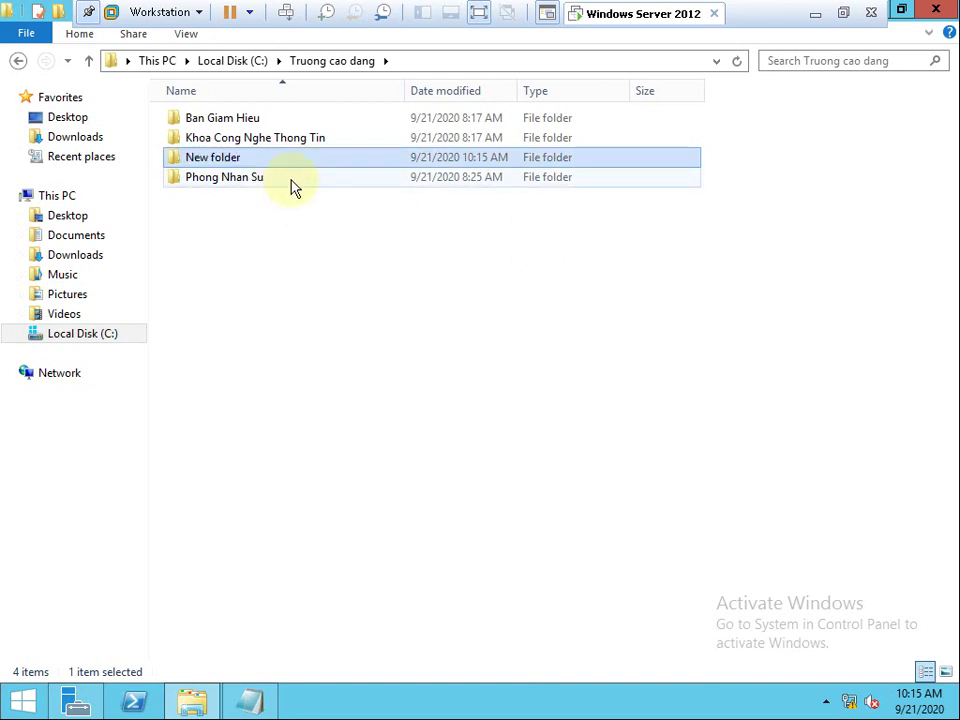
pyautogui.press('Delete')
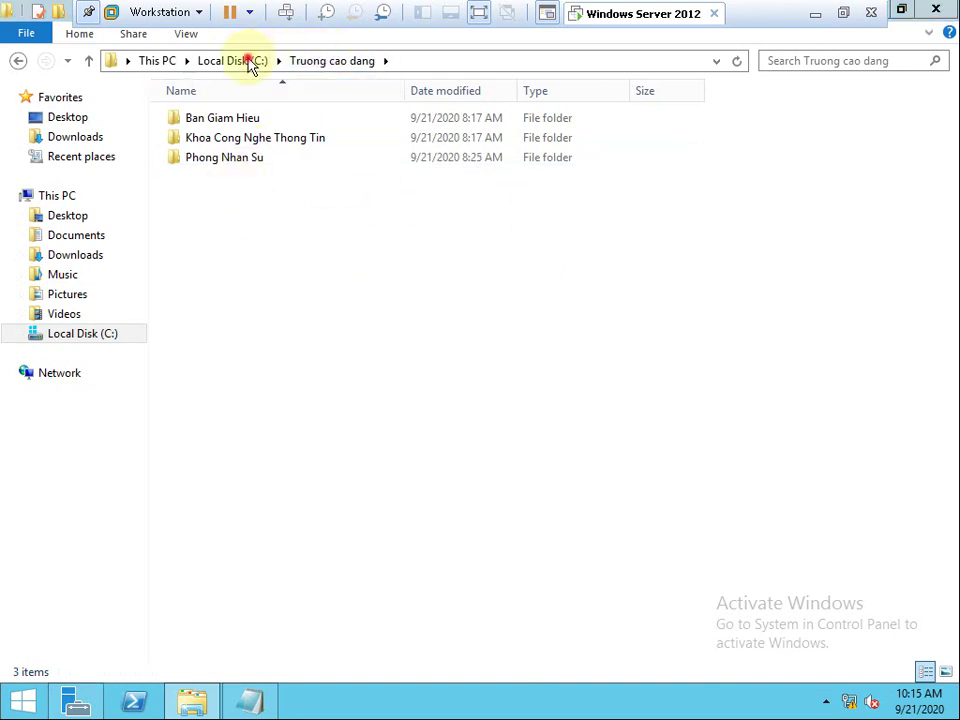
pyautogui.click(247, 60)
# Create a new folder named 'Thu muc dung chung' at the root of C:.
pyautogui.rightClick(270, 327)
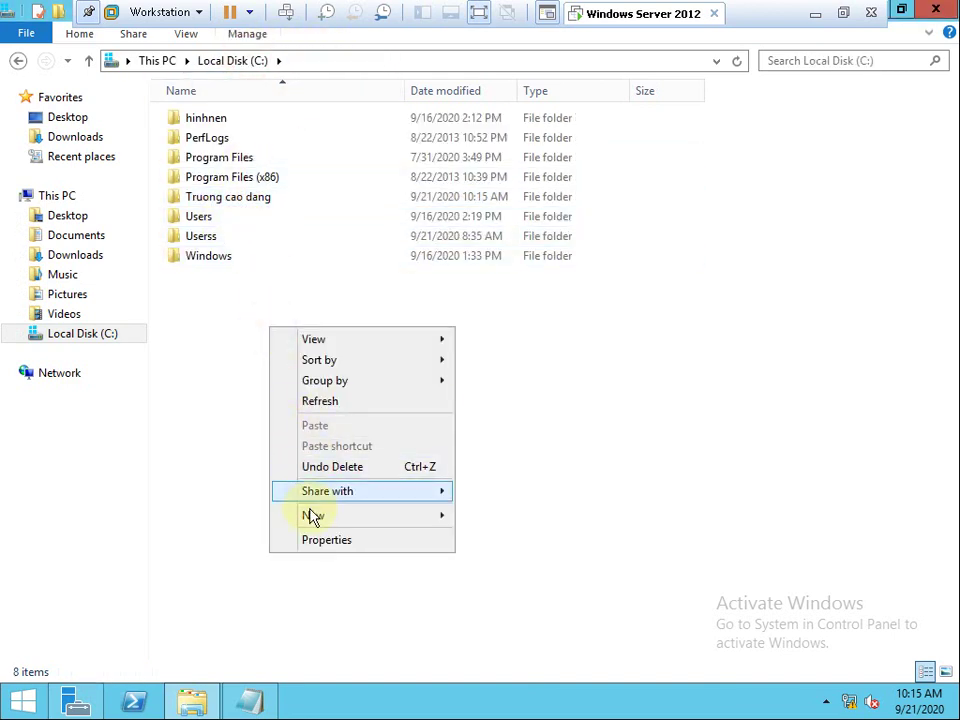
pyautogui.moveTo(313, 515)
pyautogui.click(519, 518)
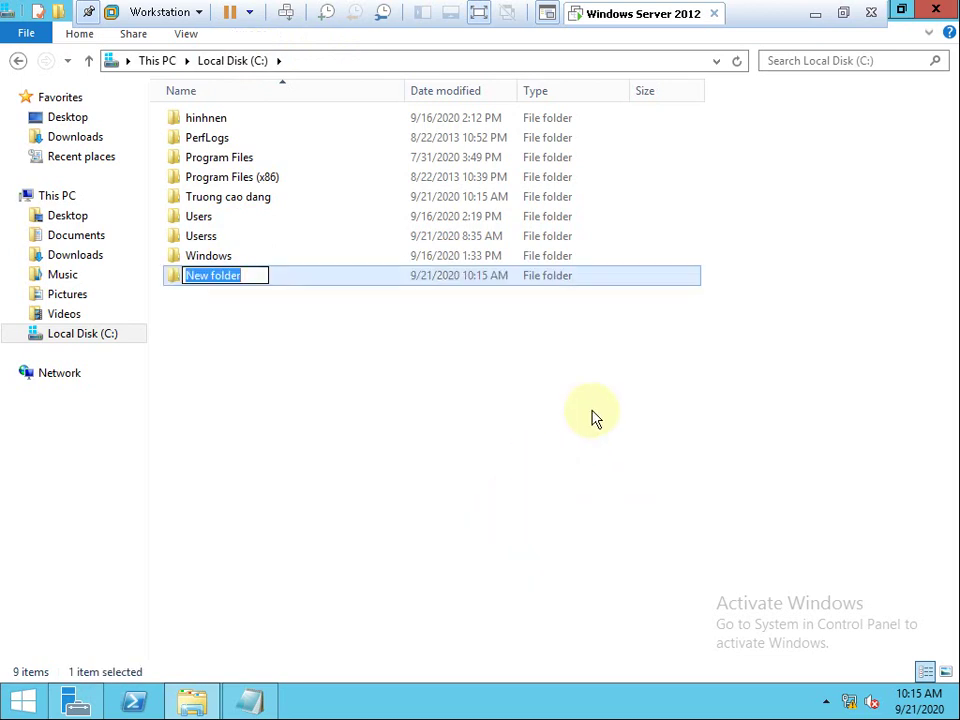
pyautogui.write('Thu muc dung chung')
pyautogui.press('Return')
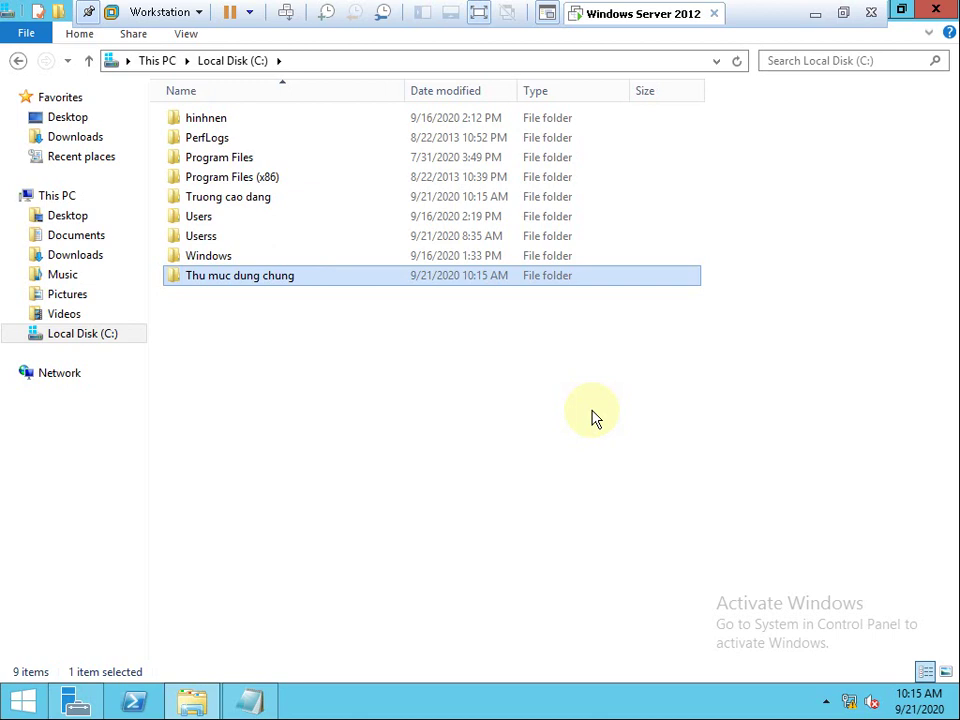
# Start sharing Thu muc dung chung and list all domain users and groups with Find Now.
pyautogui.rightClick(284, 278)
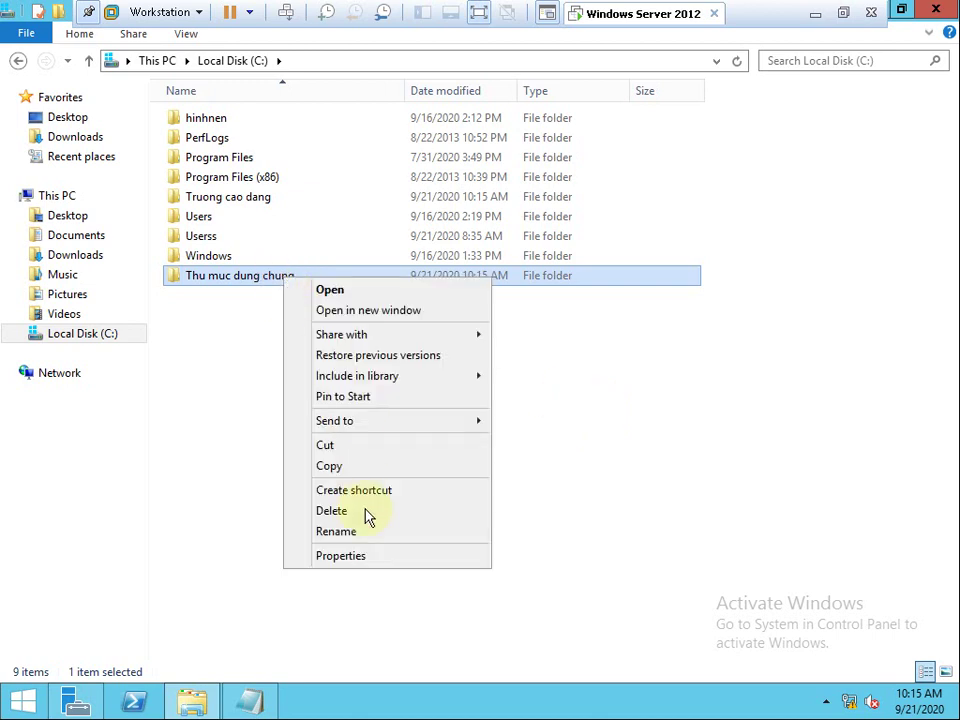
pyautogui.click(358, 560)
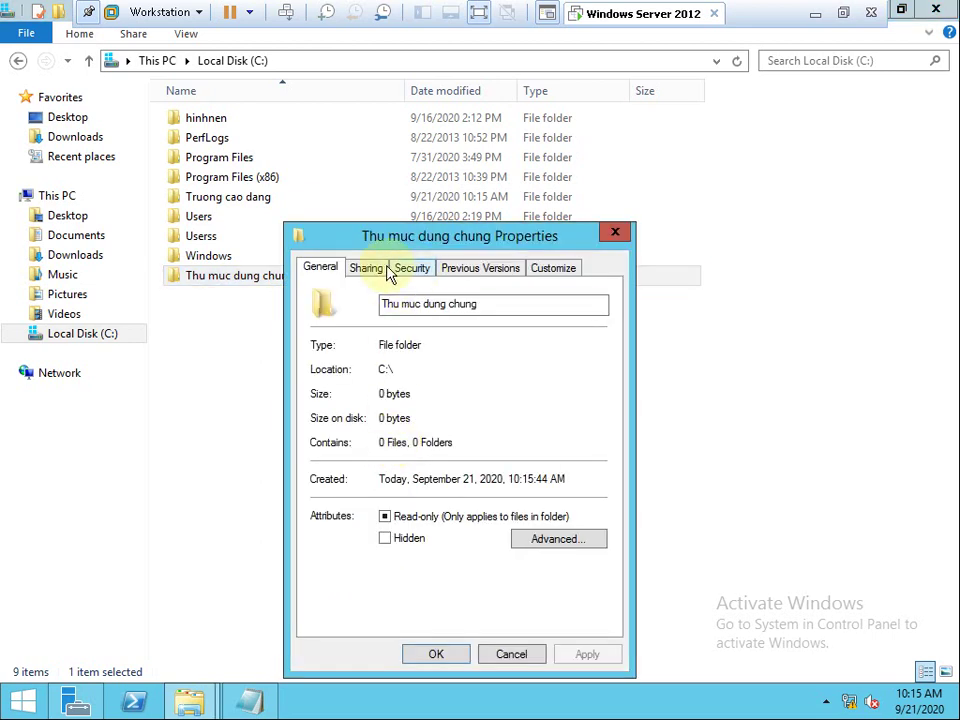
pyautogui.click(370, 268)
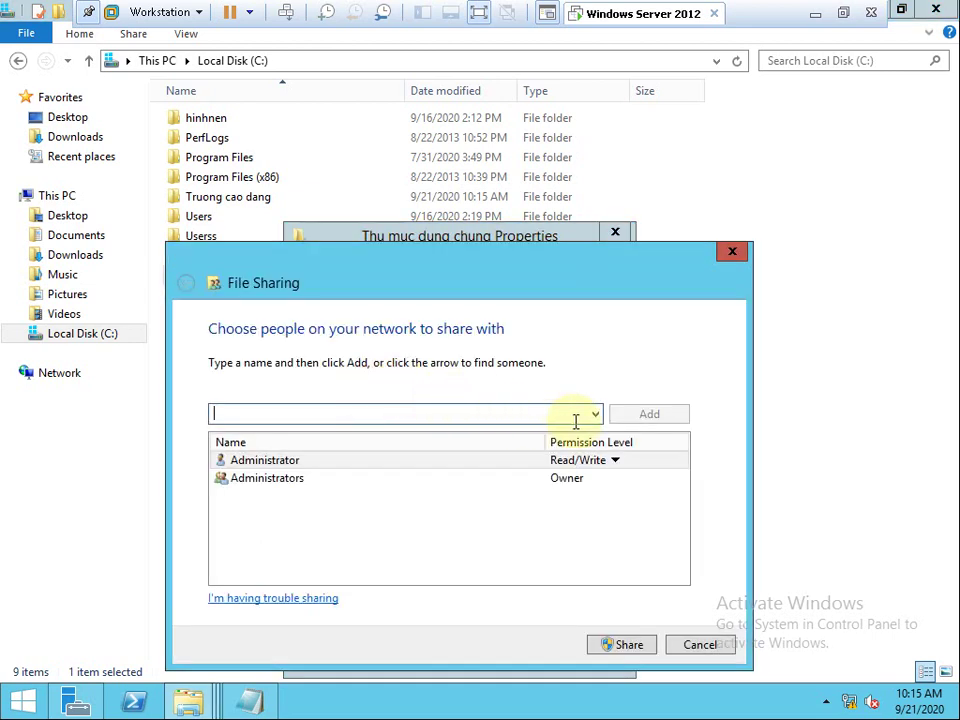
pyautogui.click(594, 414)
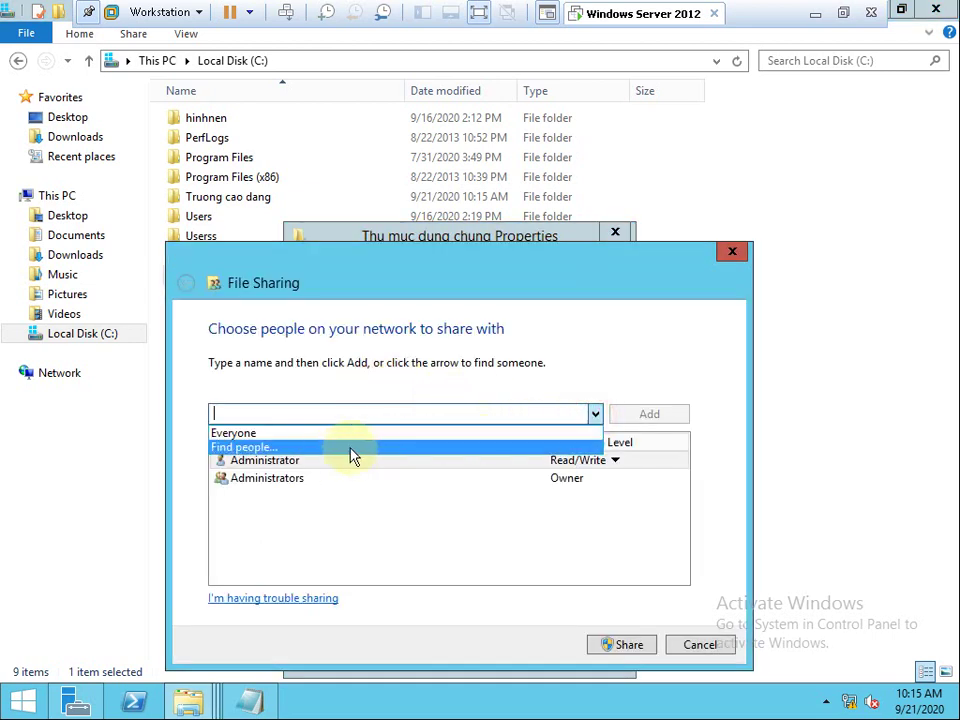
pyautogui.click(296, 449)
pyautogui.click(264, 488)
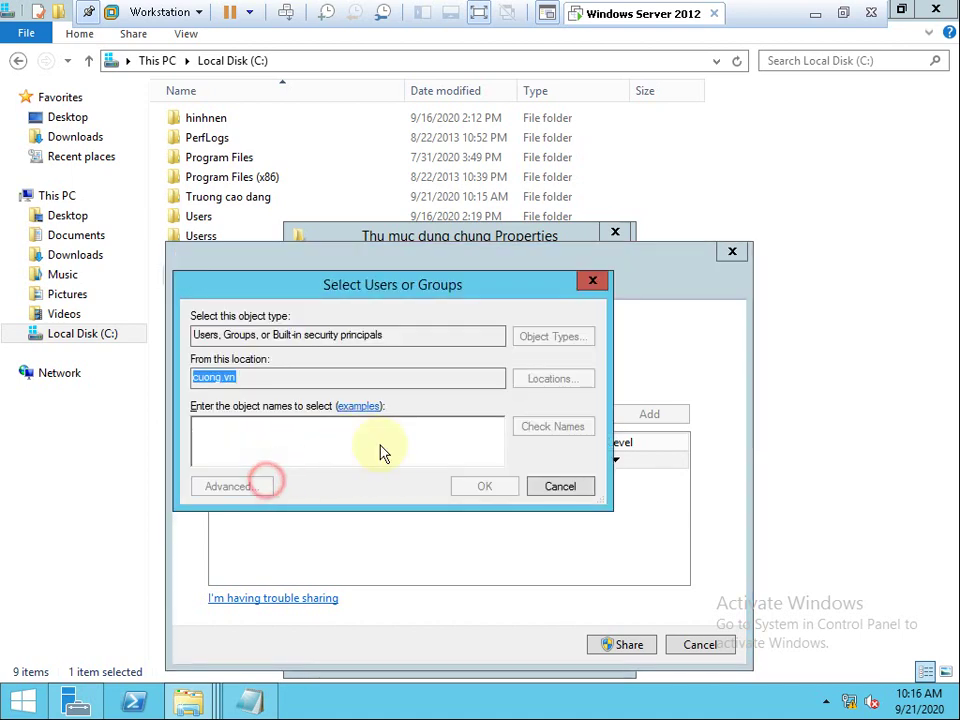
pyautogui.click(606, 326)
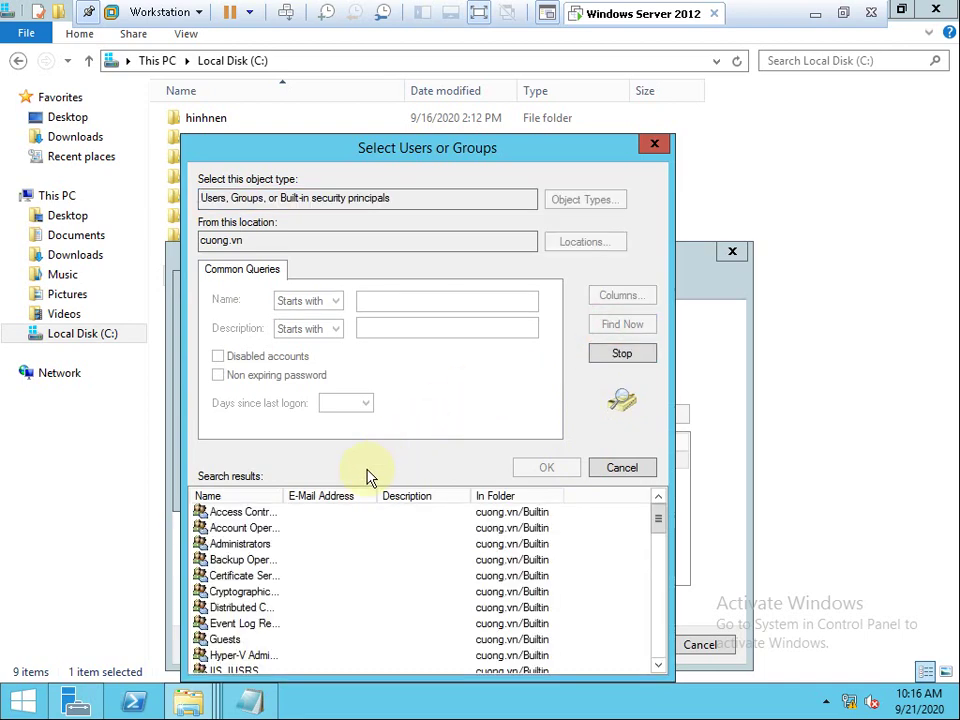
# Add Group Khoa CNTT and Group Phong Nhan Su and share the folder.
pyautogui.moveTo(280, 493); pyautogui.dragTo(383, 568)
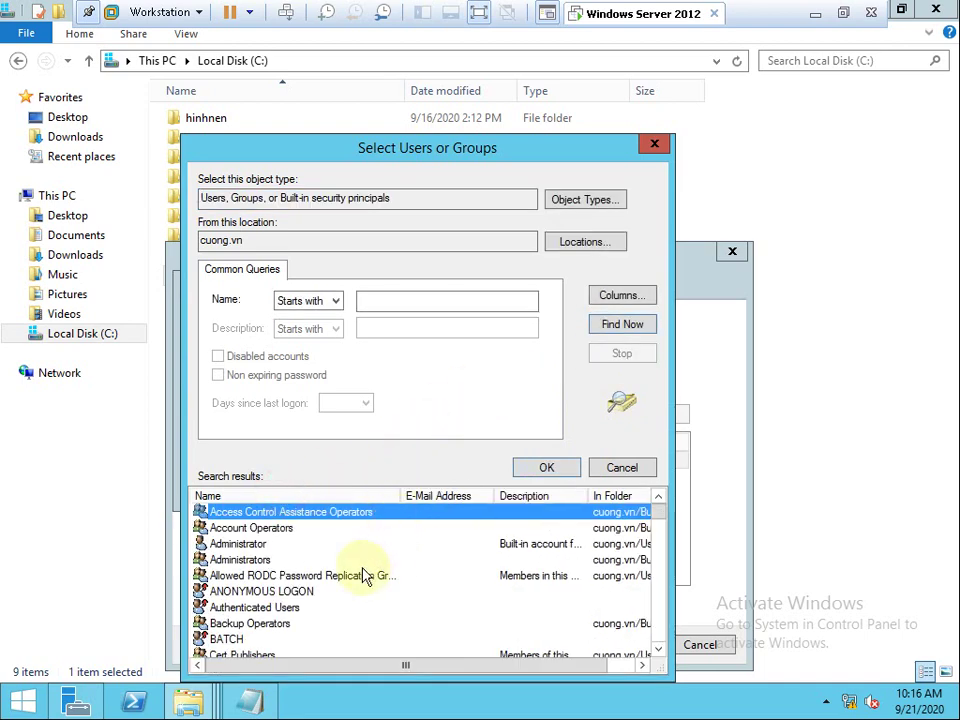
pyautogui.press('g')
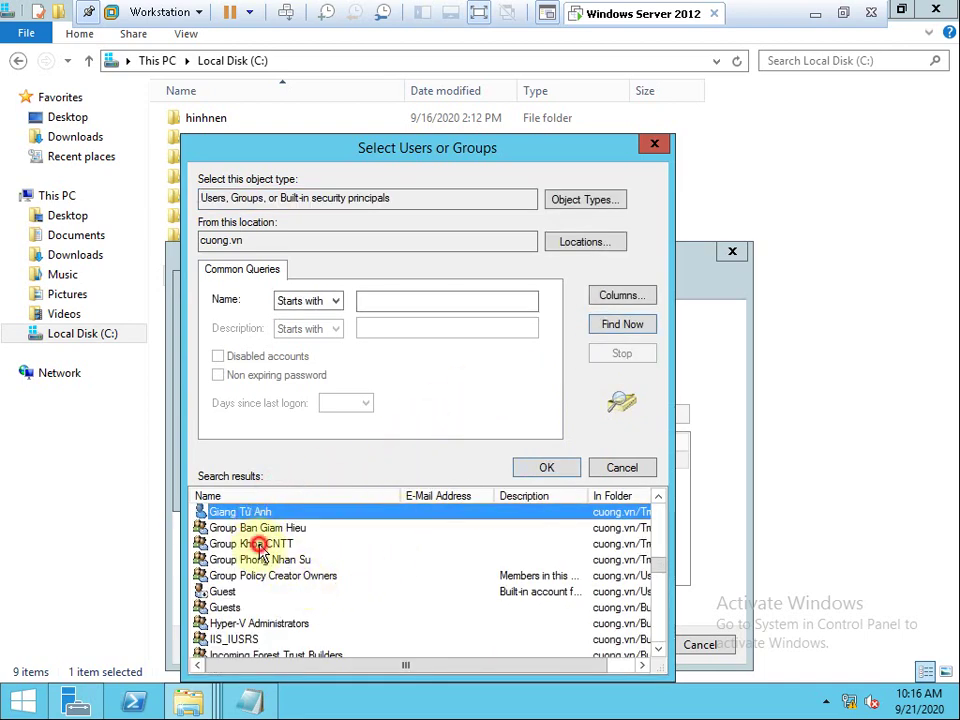
pyautogui.click(260, 545)
pyautogui.keyDown('ctrl'); pyautogui.click(266, 561); pyautogui.keyUp('ctrl')
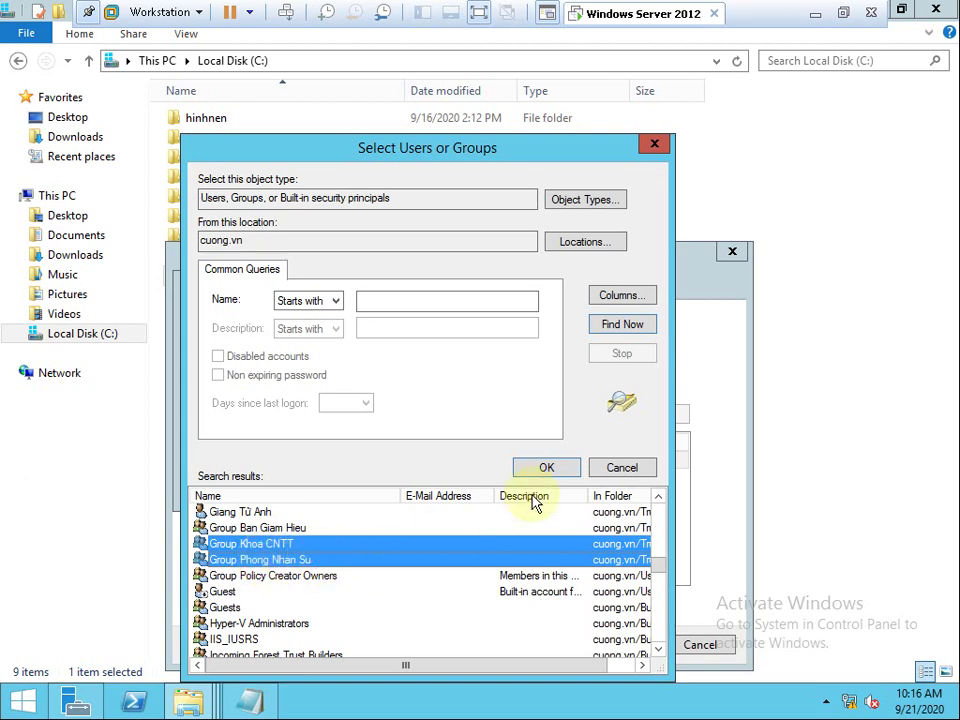
pyautogui.click(543, 470)
pyautogui.click(488, 486)
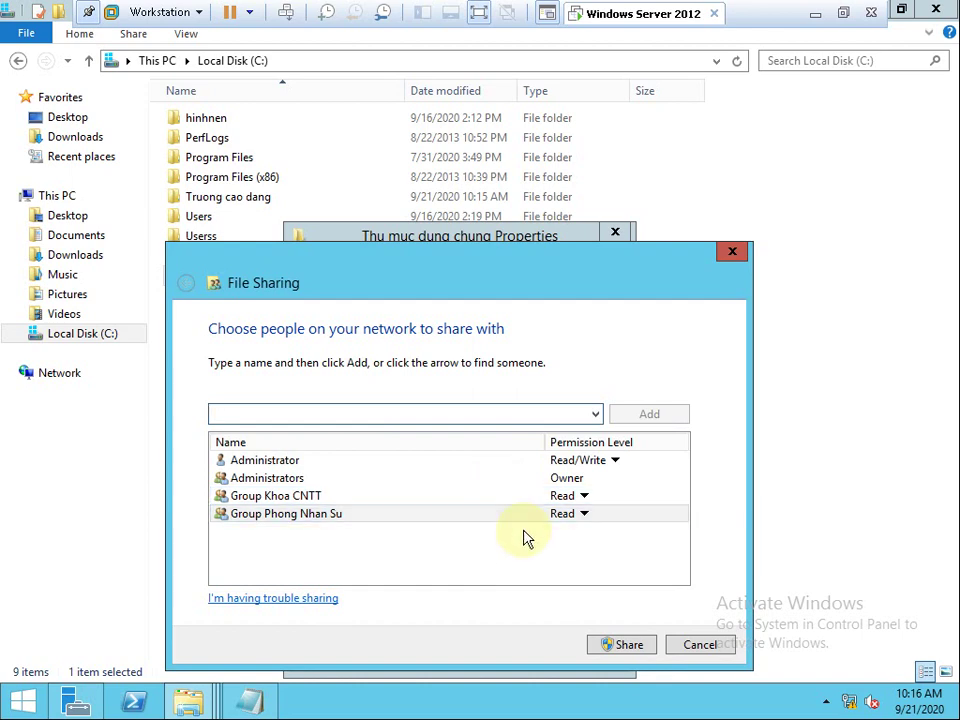
pyautogui.click(627, 644)
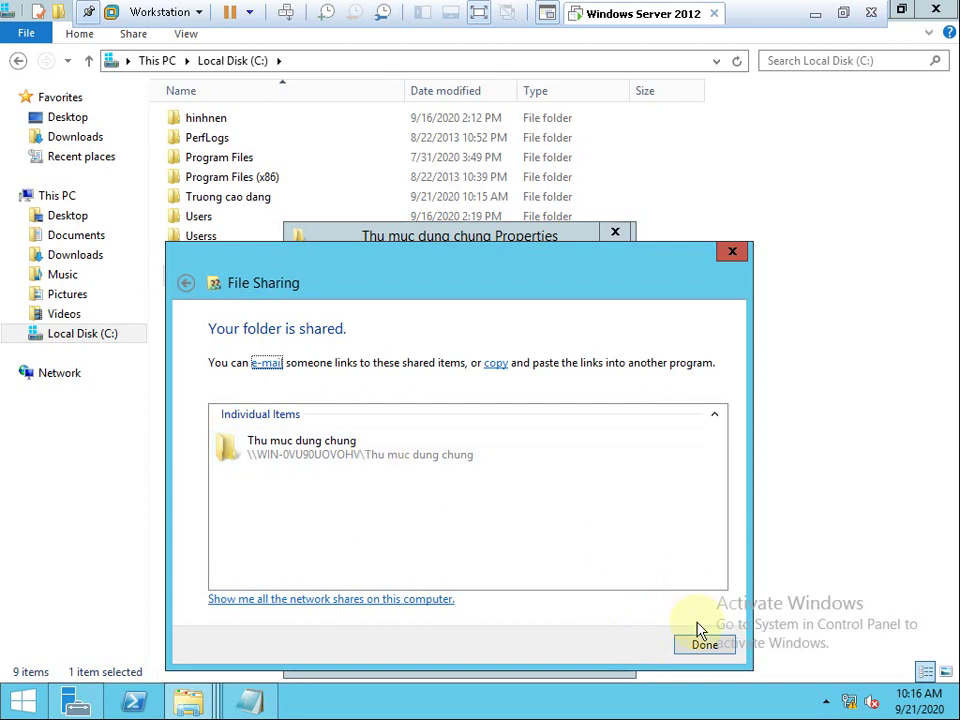
pyautogui.click(703, 647)
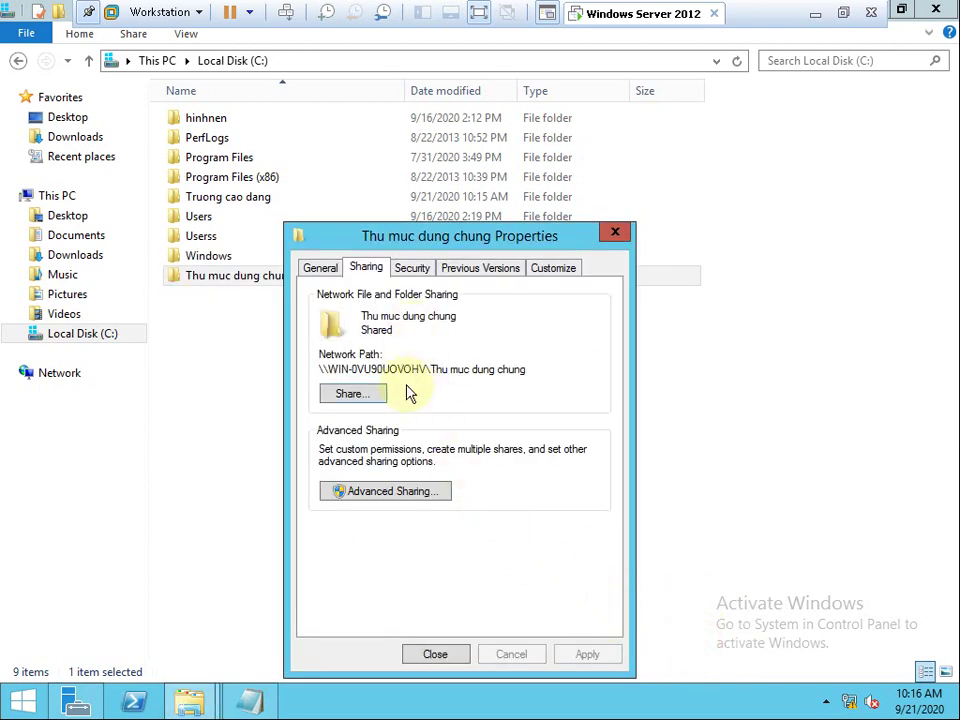
# Allow Group Khoa CNTT Full control in the folder's Security permissions and apply.
pyautogui.click(411, 267)
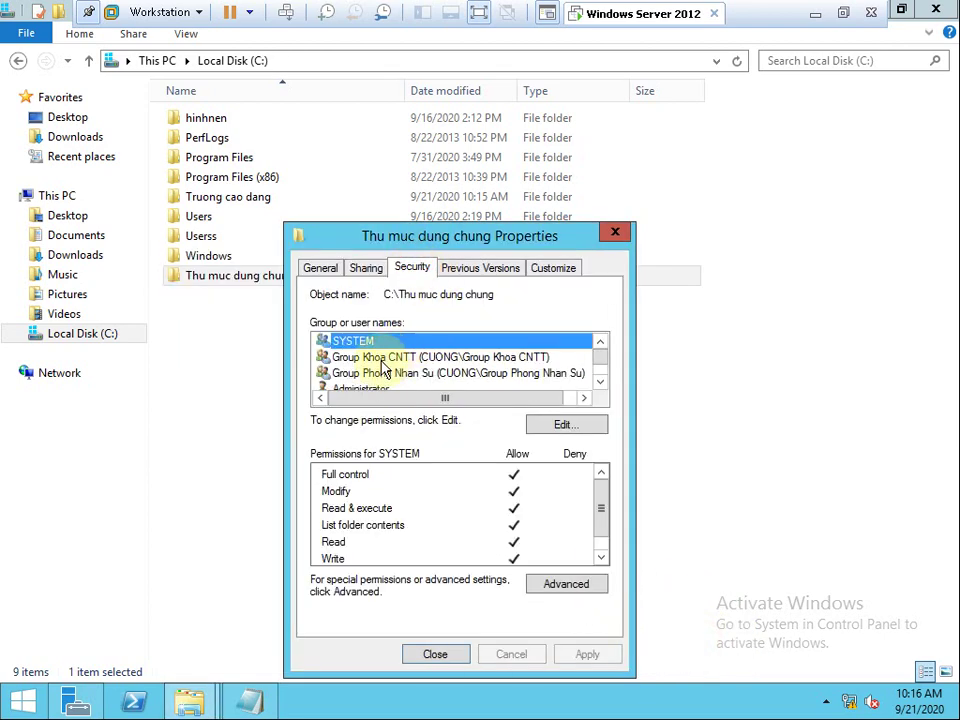
pyautogui.click(382, 358)
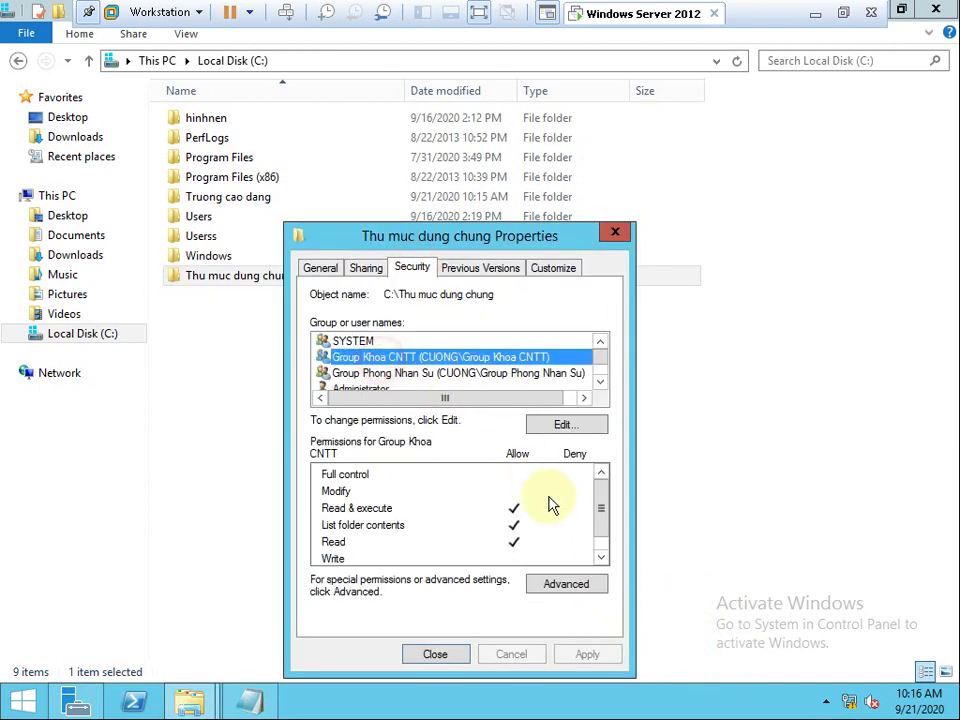
pyautogui.click(562, 428)
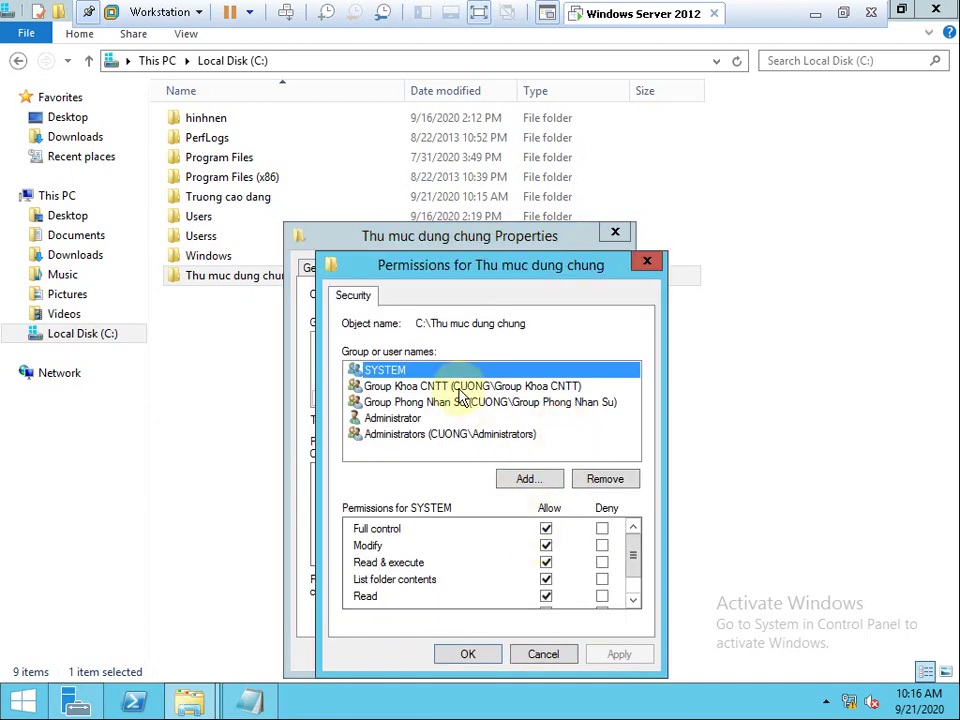
pyautogui.click(460, 390)
pyautogui.click(546, 528)
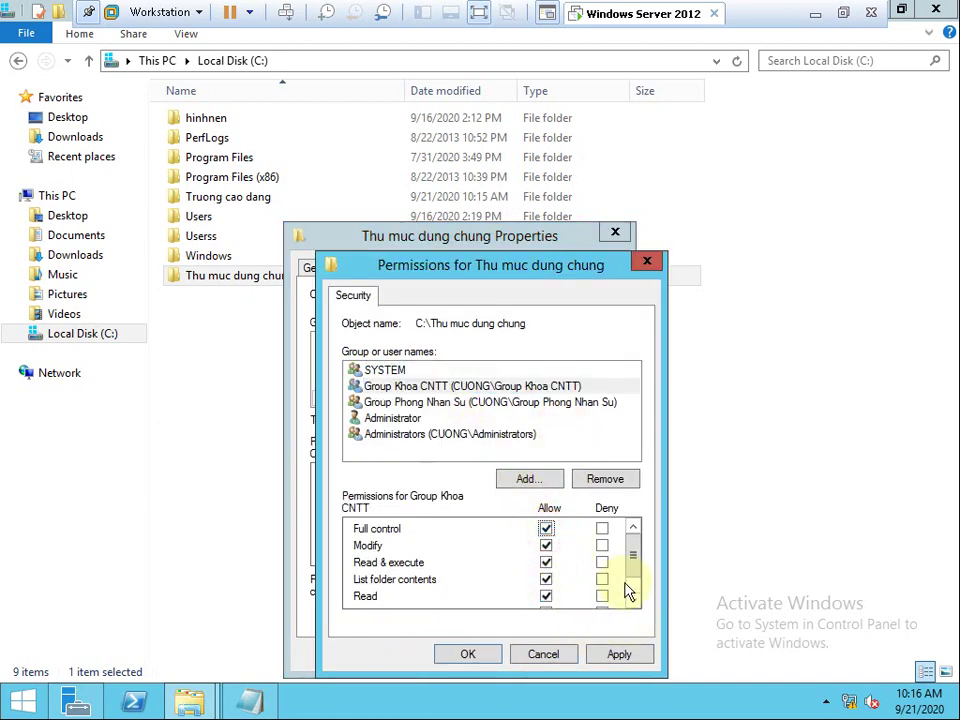
pyautogui.moveTo(632, 570); pyautogui.dragTo(633, 604)
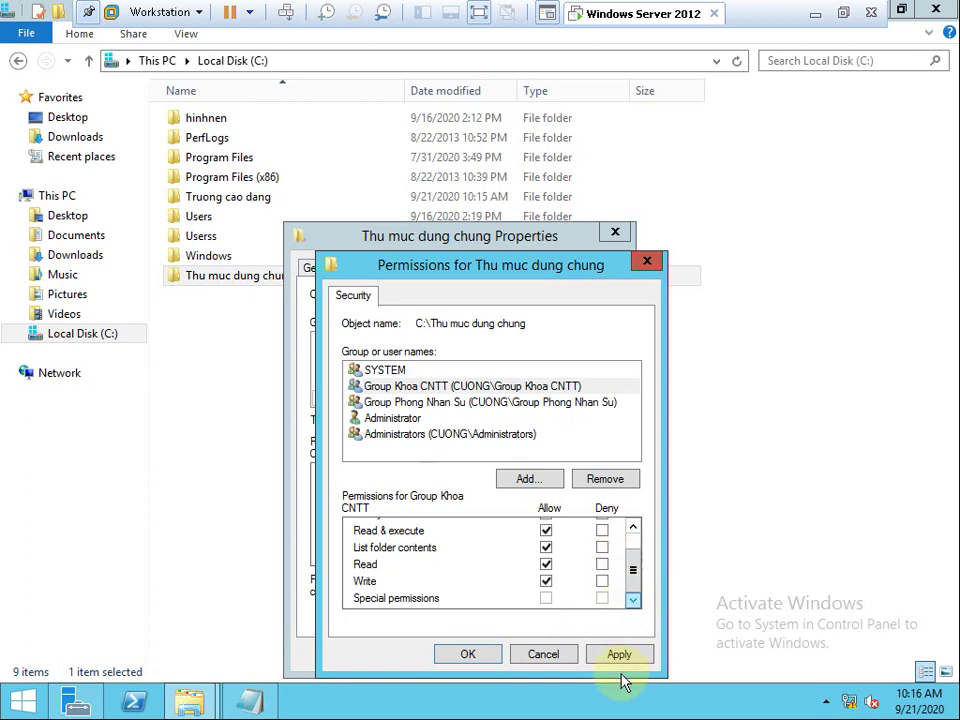
pyautogui.click(620, 655)
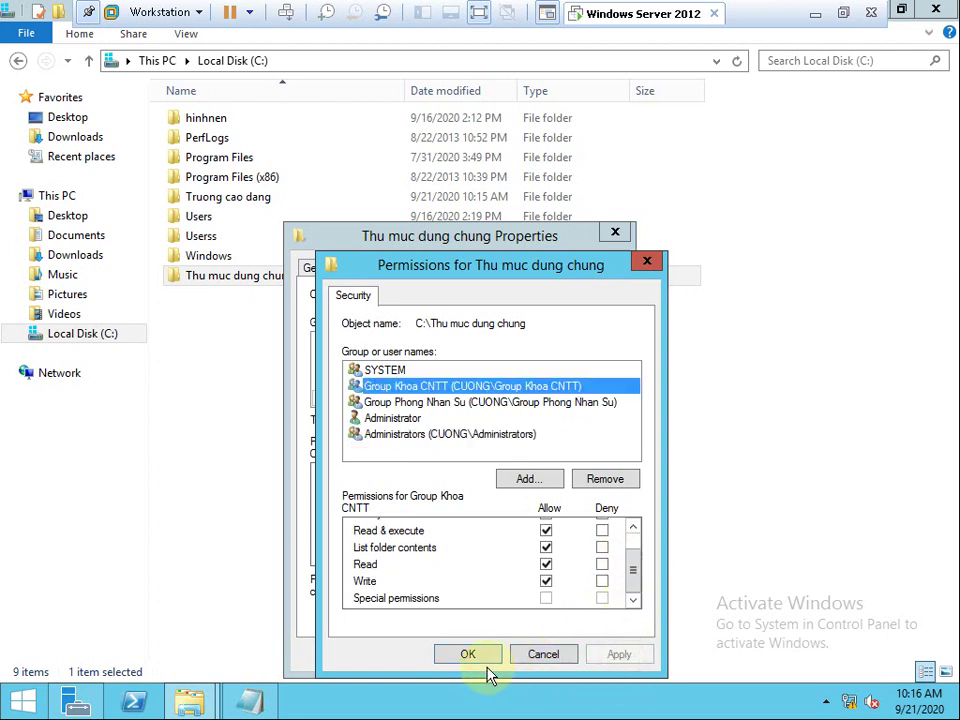
# Allow Group Phong Nhan Su Full control, apply, and close the properties window.
pyautogui.click(438, 400)
pyautogui.moveTo(637, 578); pyautogui.dragTo(636, 548)
pyautogui.click(546, 530)
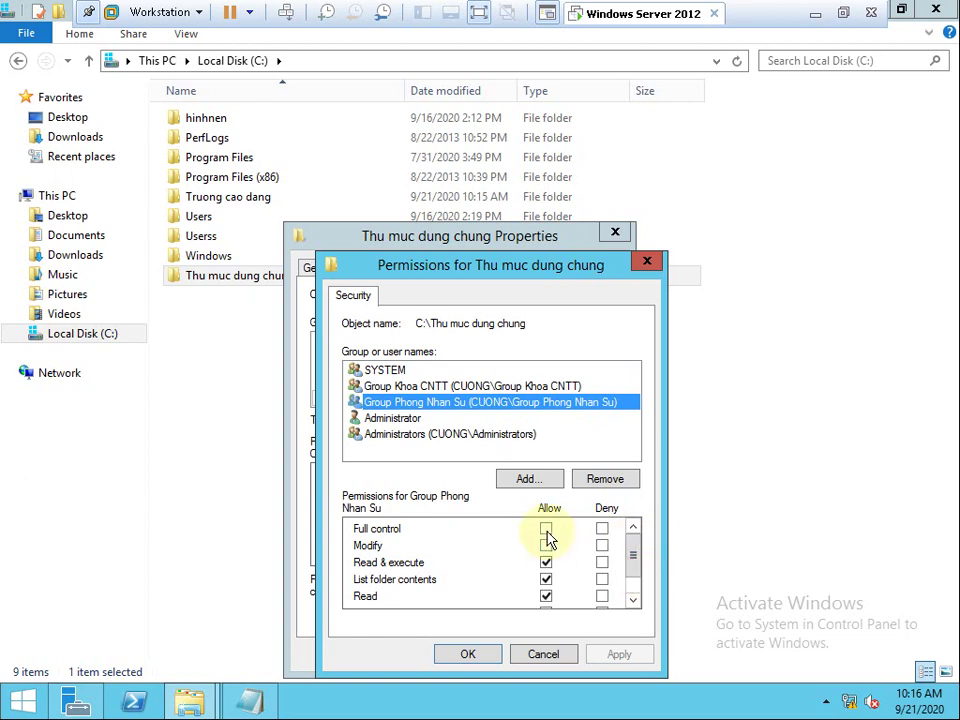
pyautogui.click(608, 653)
pyautogui.click(472, 654)
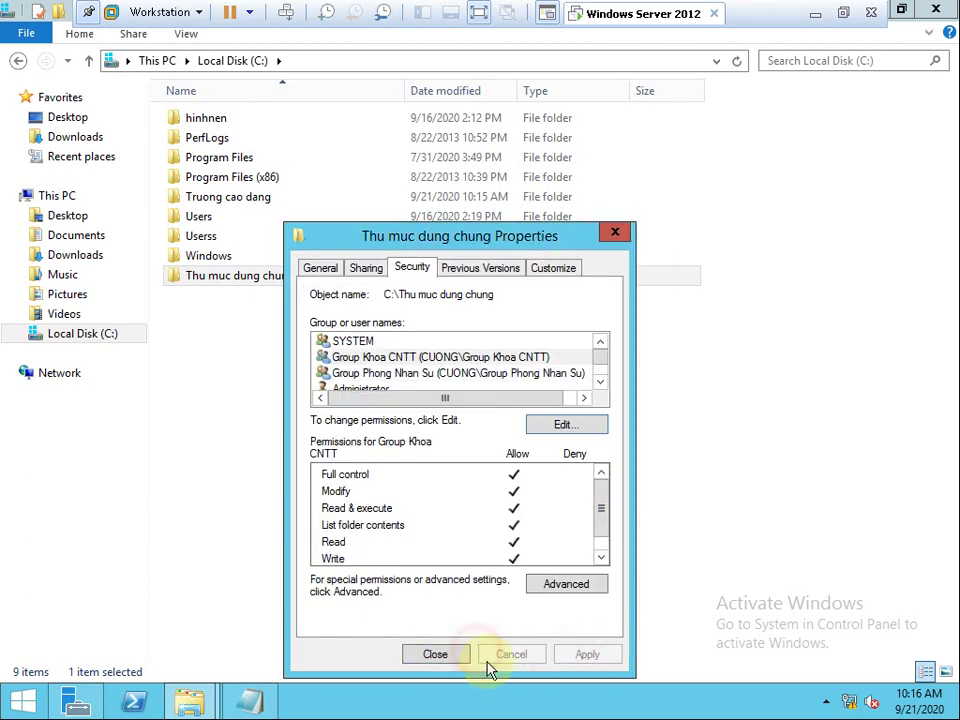
pyautogui.click(436, 655)
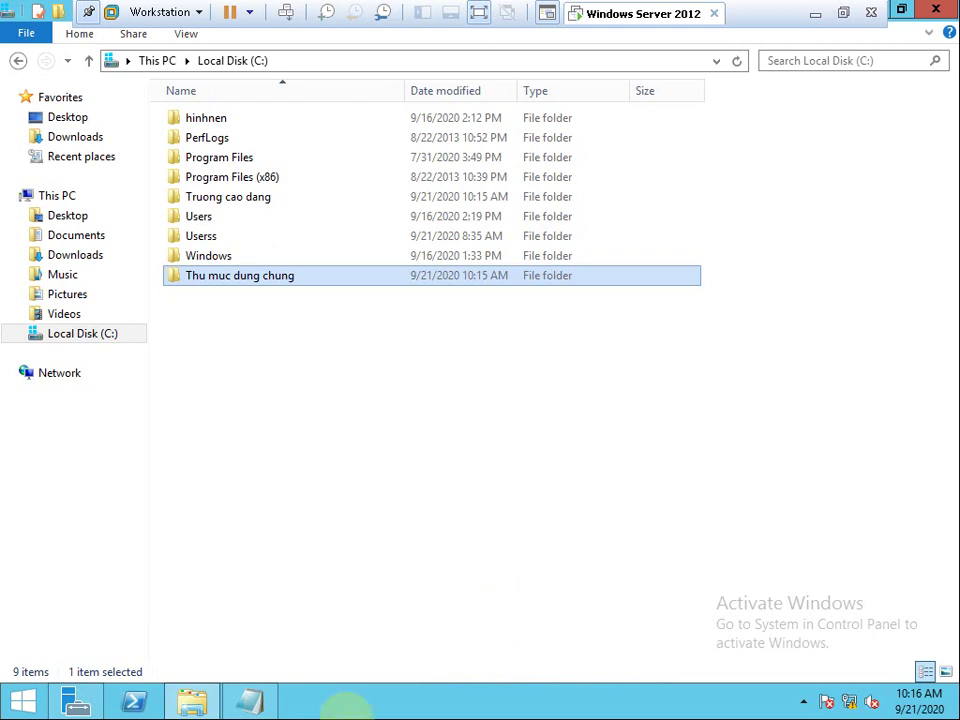
pyautogui.click(236, 204)
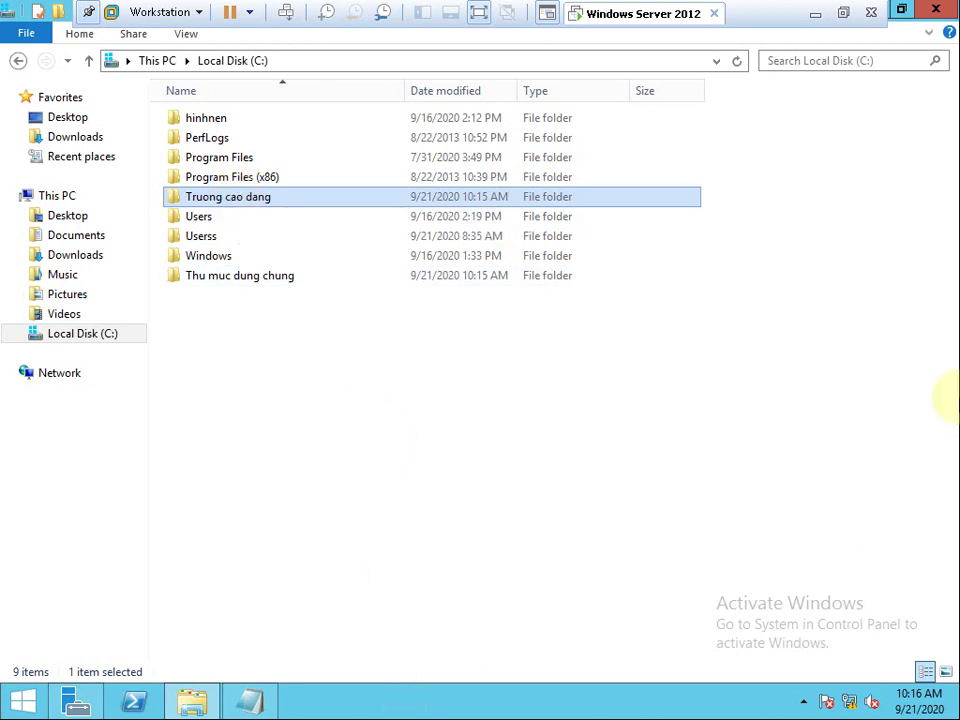
pyautogui.doubleClick(246, 199)
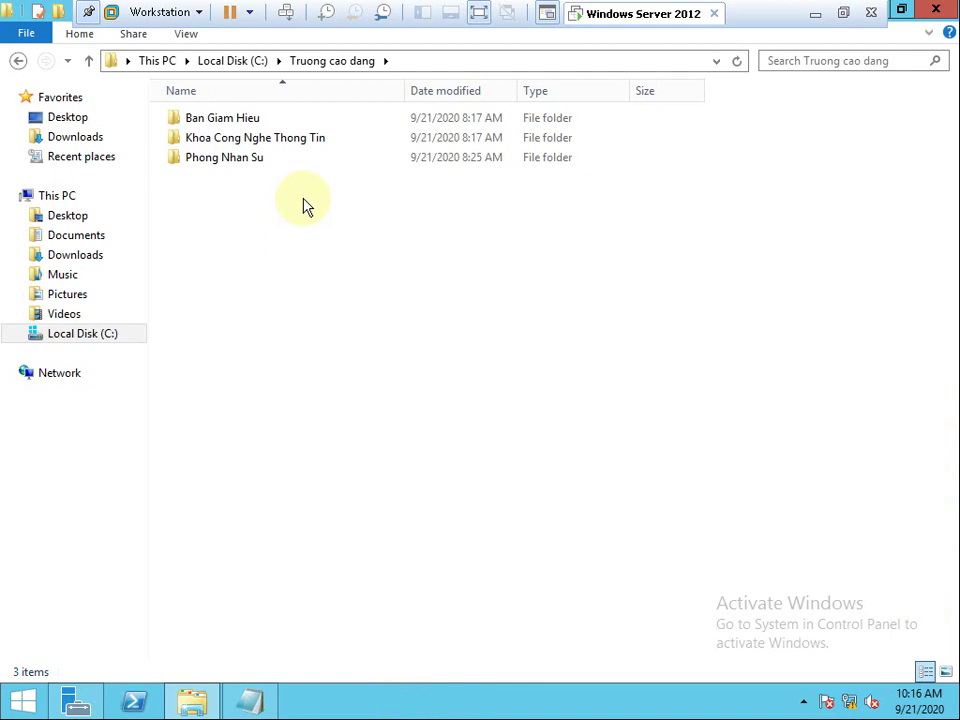
pyautogui.click(717, 62)
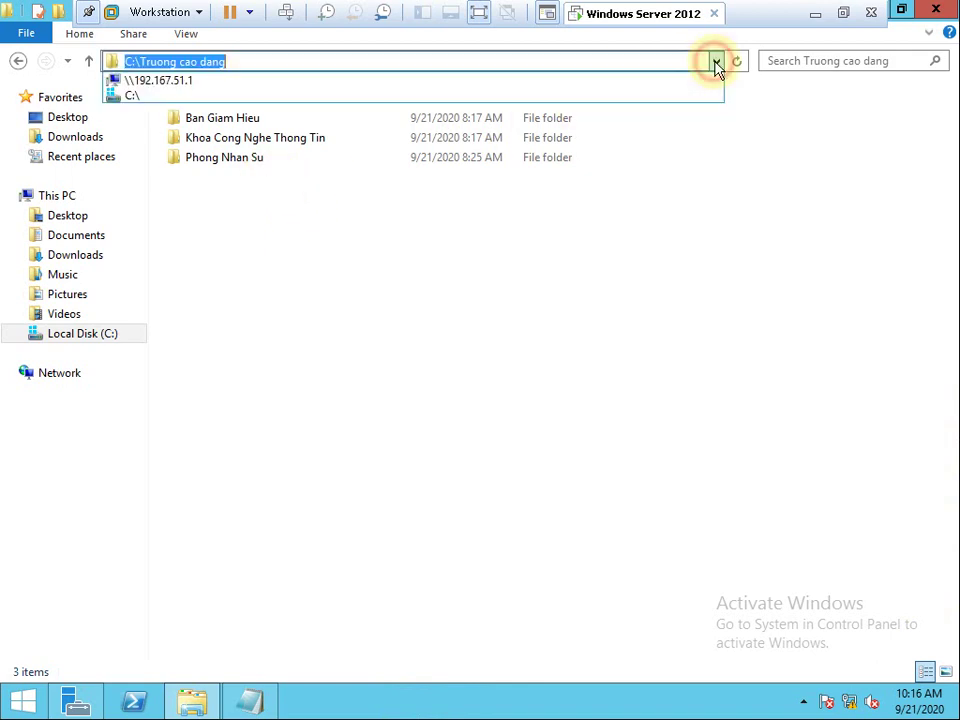
pyautogui.click(258, 82)
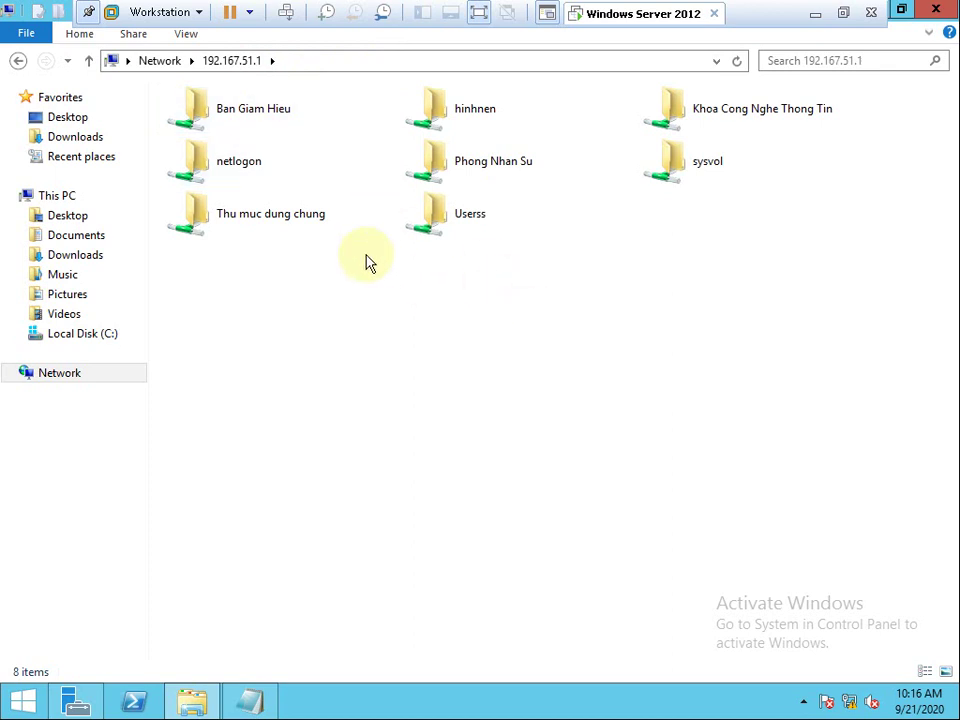
pyautogui.doubleClick(297, 124)
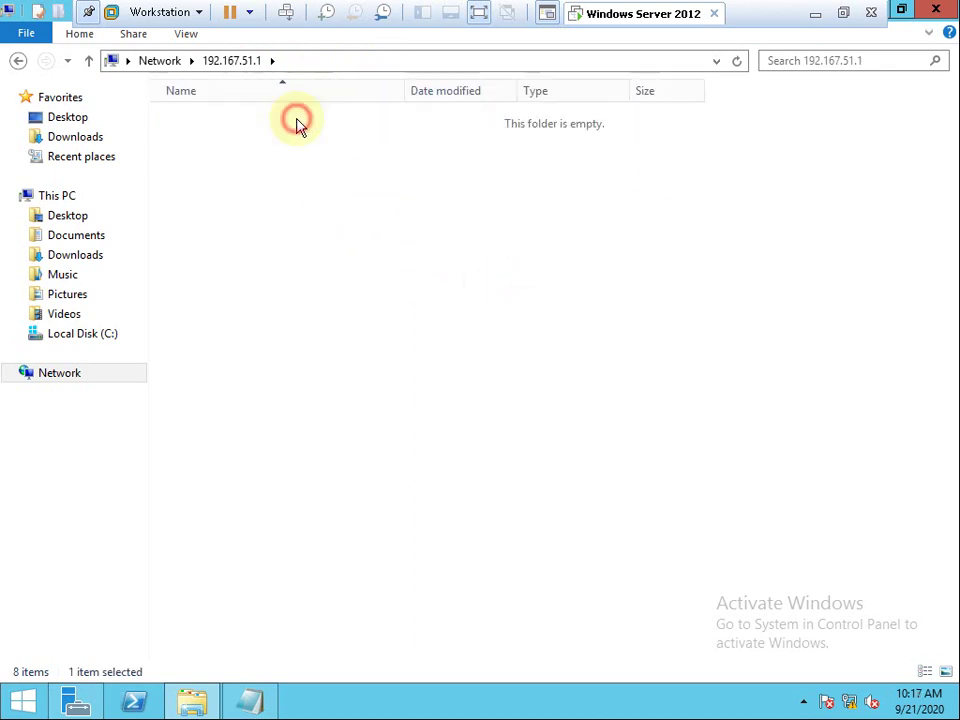
pyautogui.click(440, 62)
pyautogui.hotkey('ctrl', 'c')
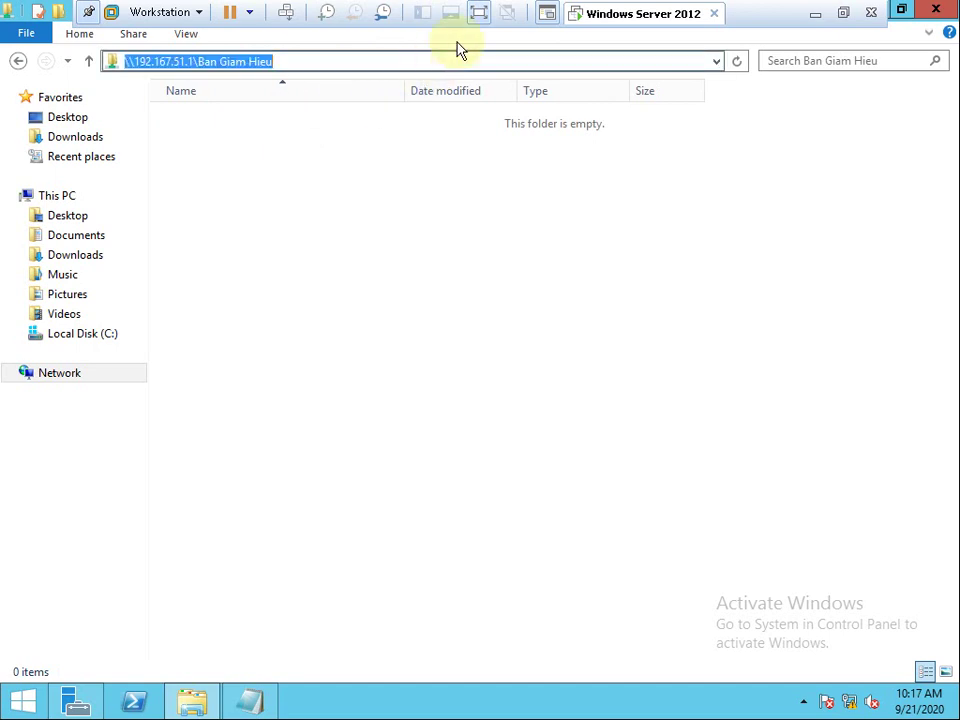
pyautogui.click(108, 335)
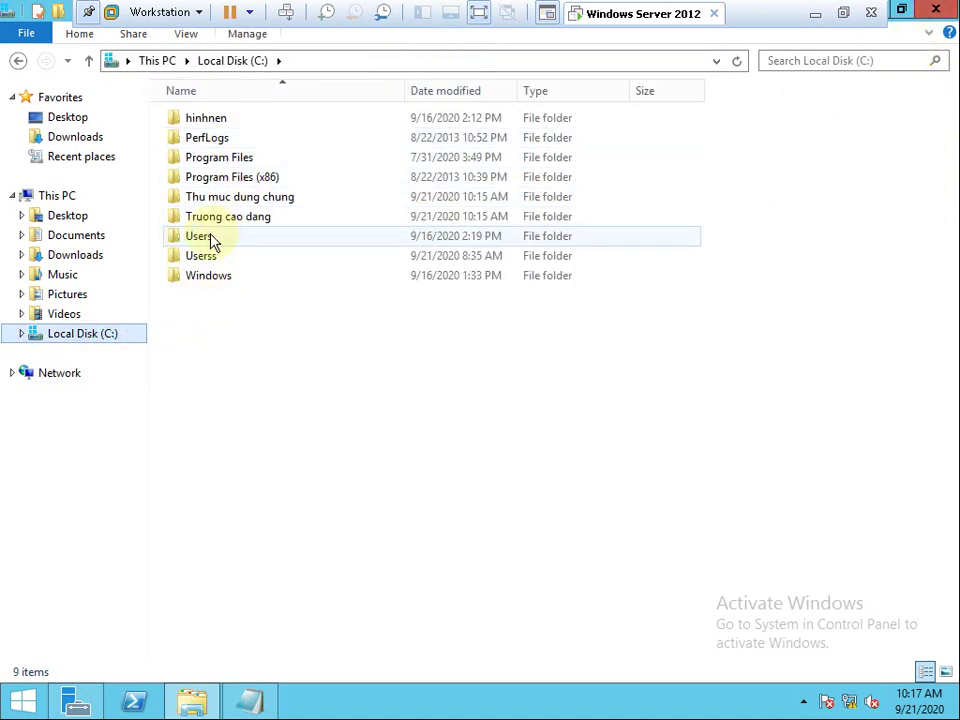
pyautogui.doubleClick(206, 255)
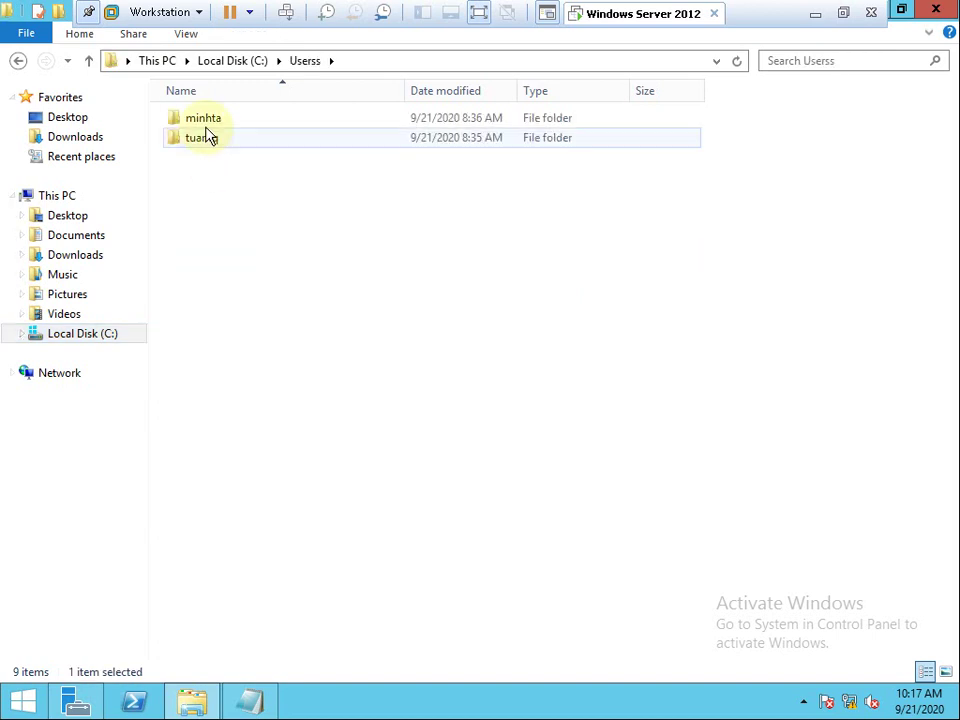
pyautogui.click(226, 60)
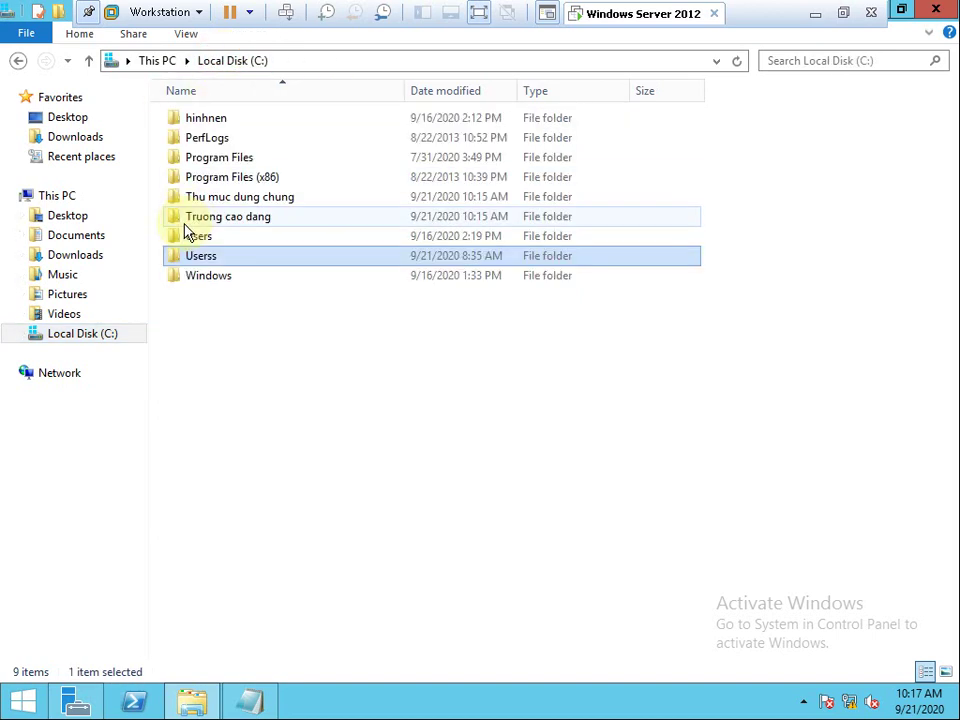
# Browse to \\192.167.51.1\sysvol\cuong.vn\scripts and bring up the actions for logon.bat.
pyautogui.click(716, 60)
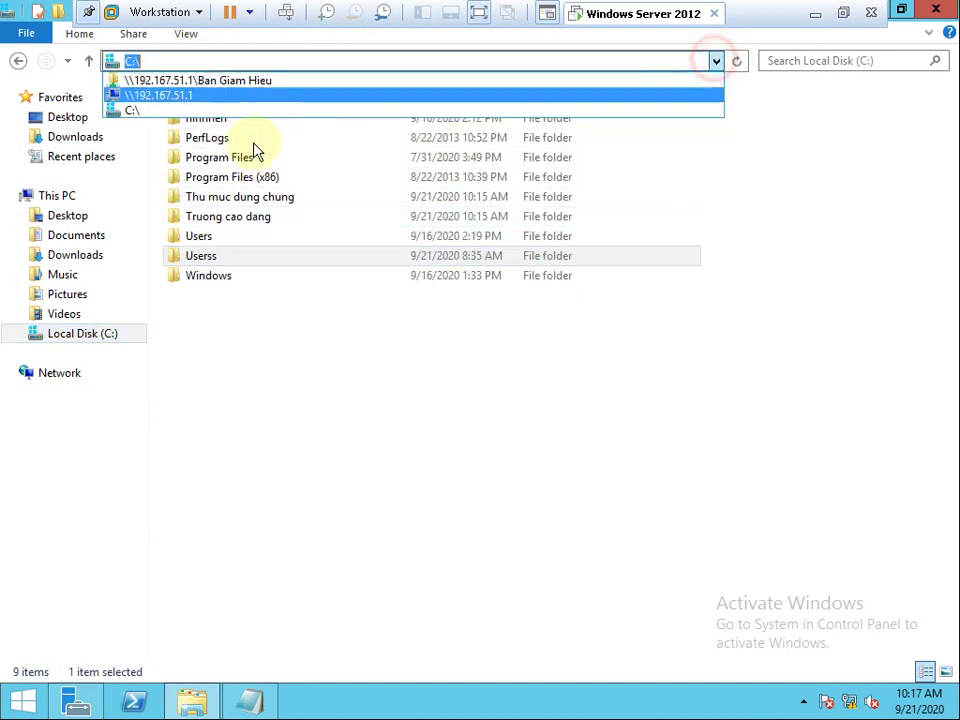
pyautogui.click(160, 95)
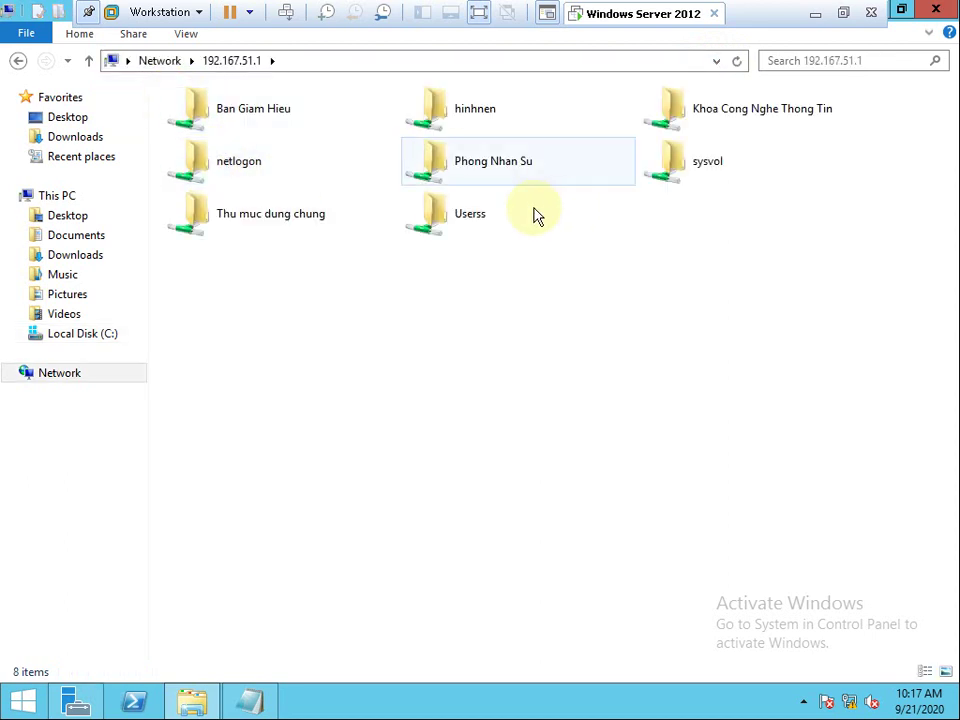
pyautogui.doubleClick(682, 166)
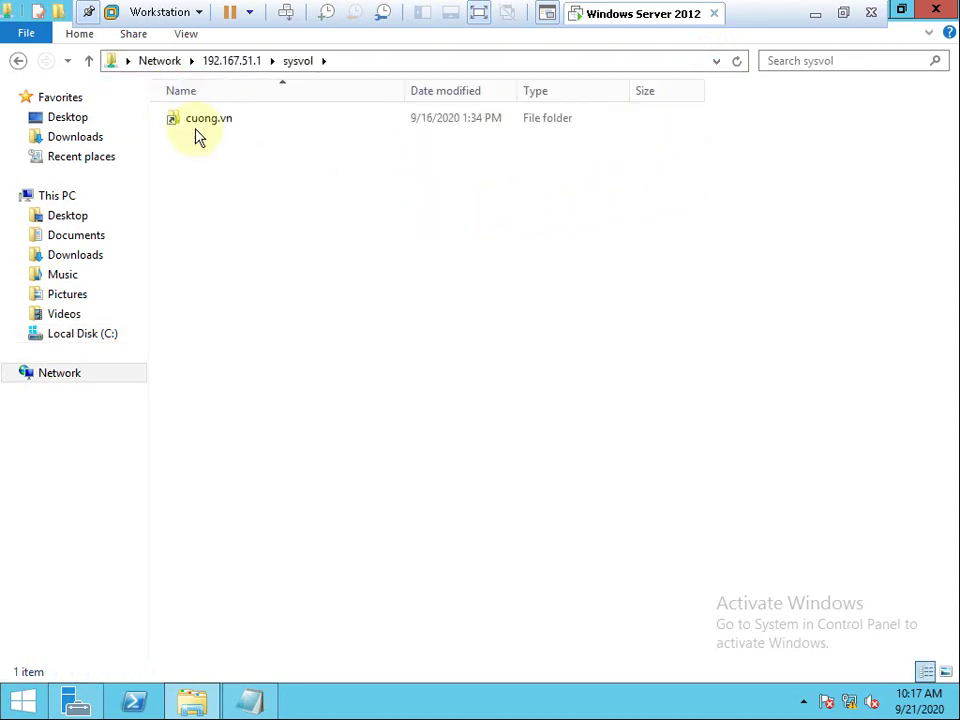
pyautogui.doubleClick(199, 122)
pyautogui.doubleClick(202, 140)
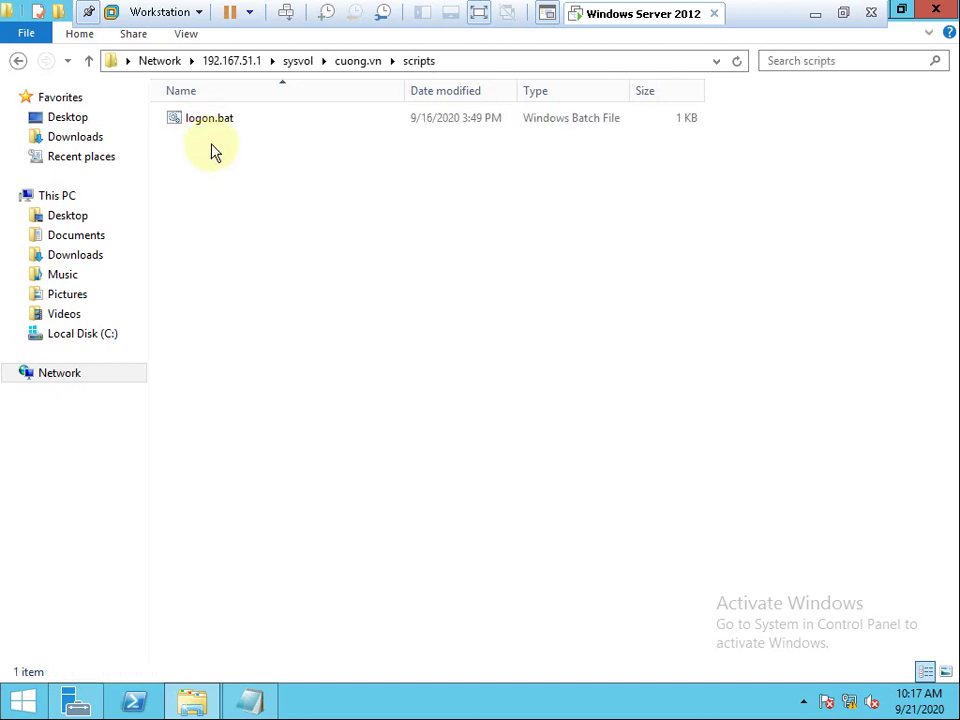
pyautogui.rightClick(200, 125)
# Open logon.bat in Notepad and paste the Ban Giam Hieu share path on a new line.
pyautogui.click(240, 156)
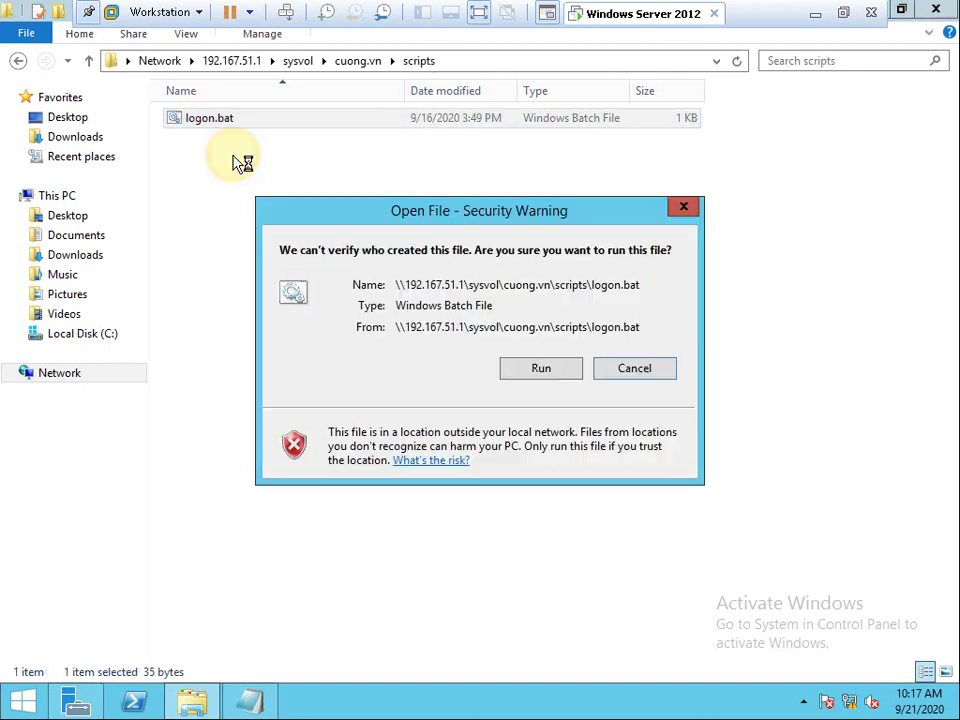
pyautogui.click(540, 368)
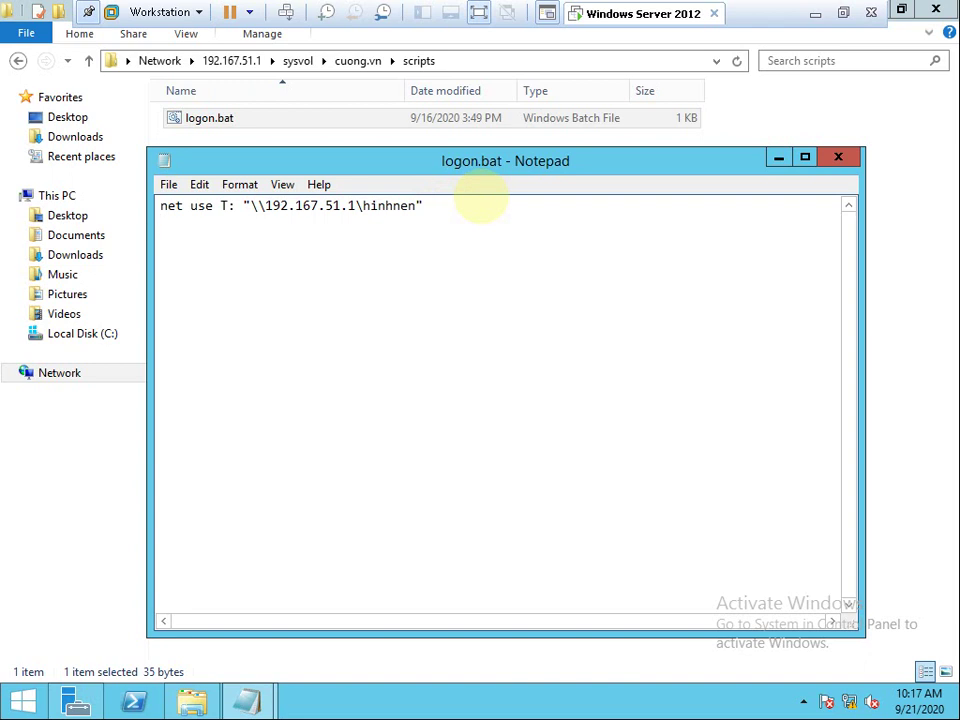
pyautogui.press('Return')
pyautogui.hotkey('ctrl', 'v')
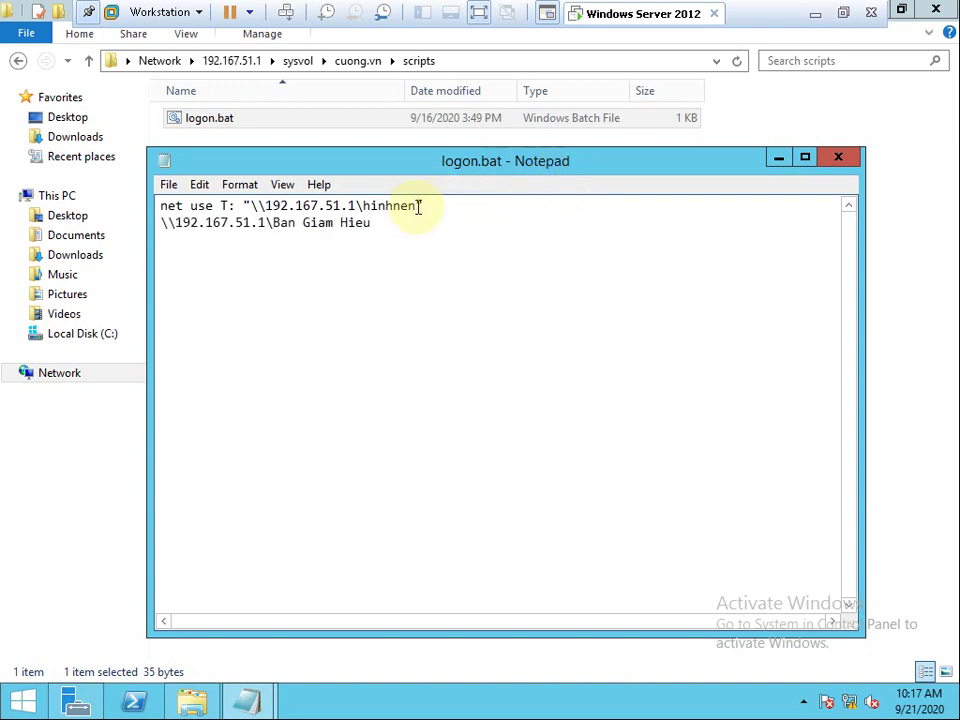
pyautogui.moveTo(396, 231); pyautogui.dragTo(130, 232)
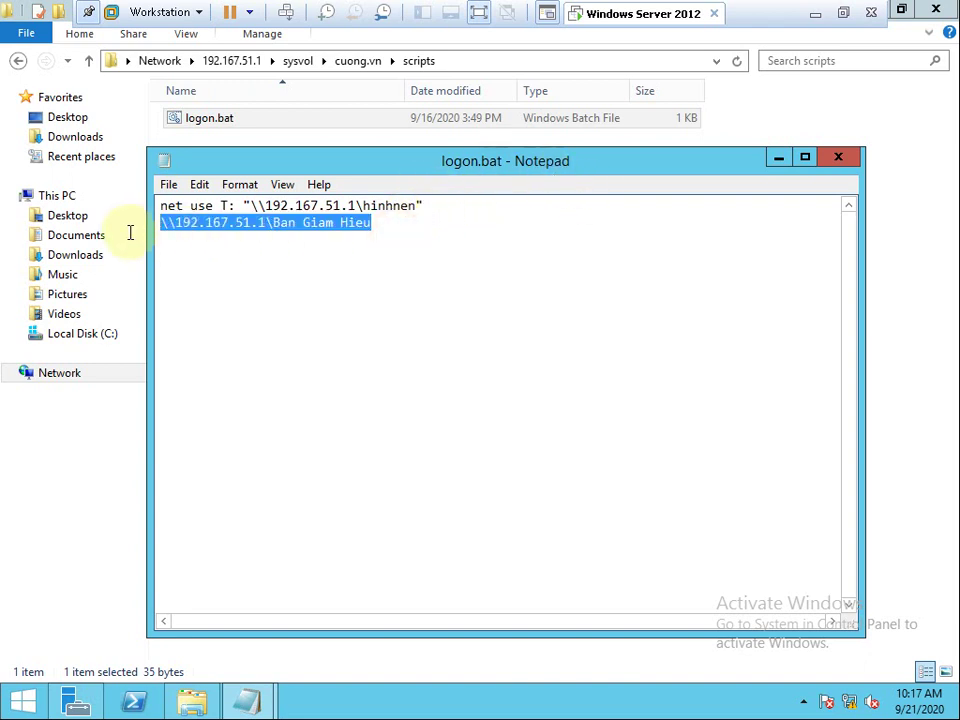
# Duplicate the net use line and replace hinhnen in the copy with Ban Giam Hieu.
pyautogui.moveTo(441, 206); pyautogui.dragTo(127, 213)
pyautogui.hotkey('ctrl', 'c')
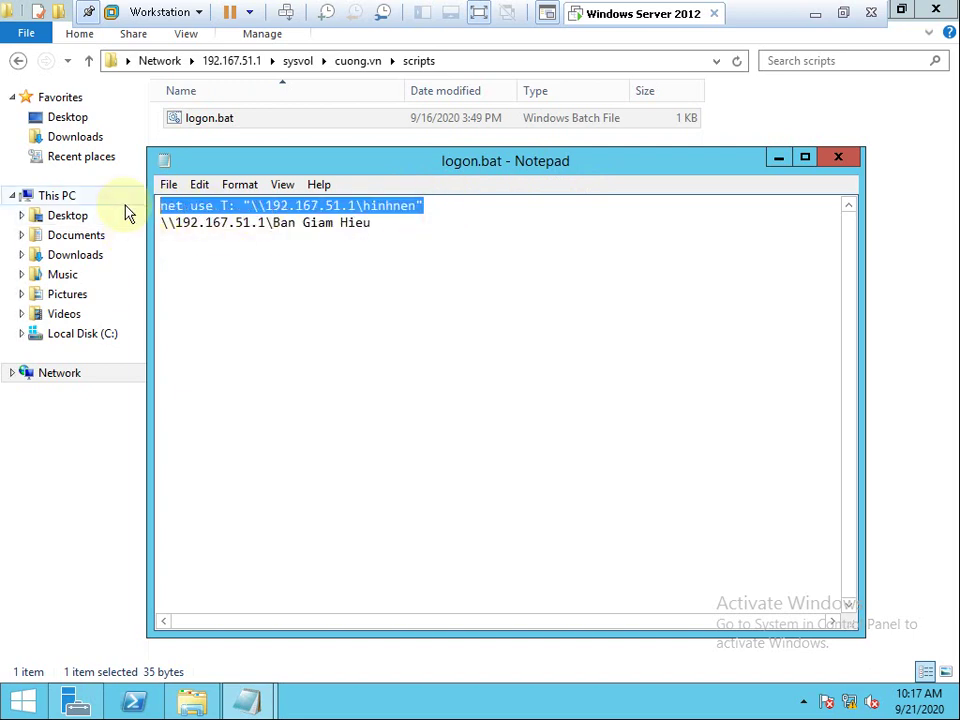
pyautogui.click(381, 222)
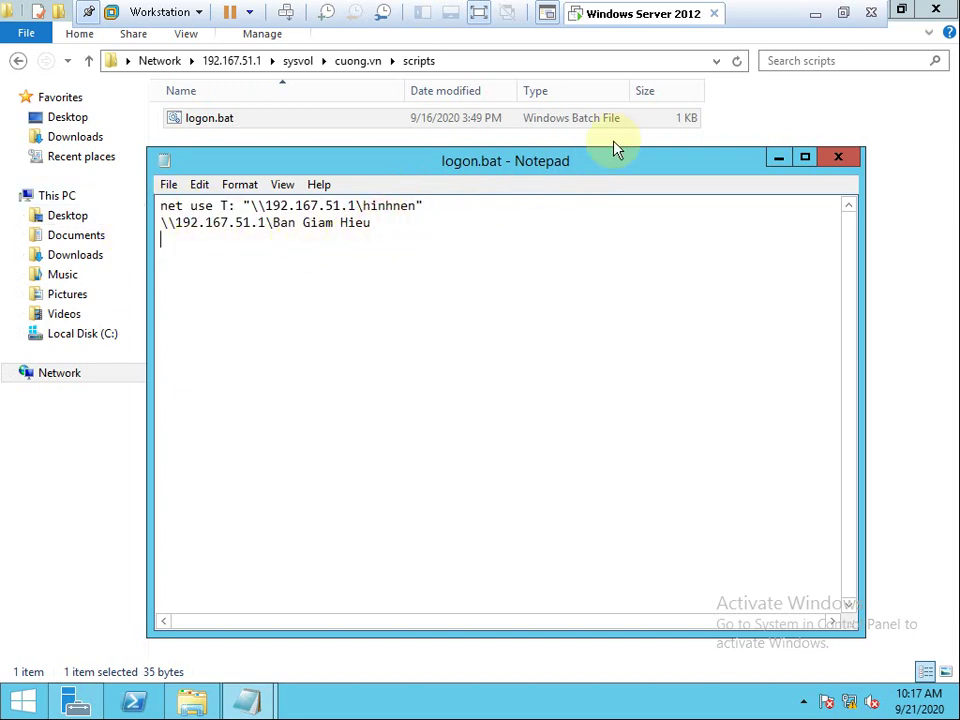
pyautogui.press('Return')
pyautogui.hotkey('ctrl', 'v')
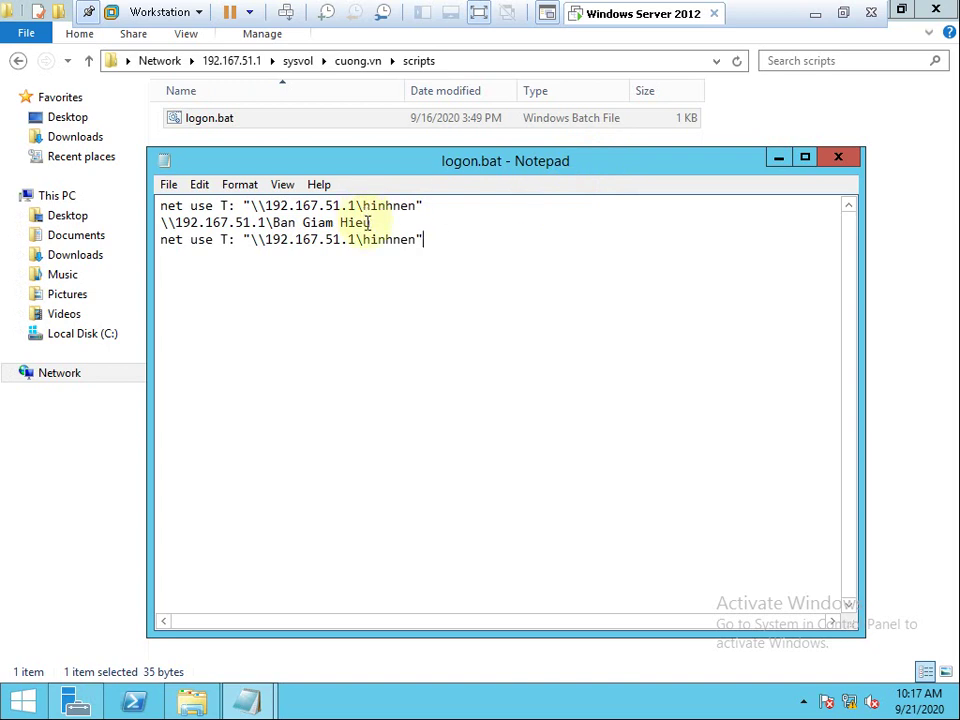
pyautogui.moveTo(373, 222); pyautogui.dragTo(280, 224)
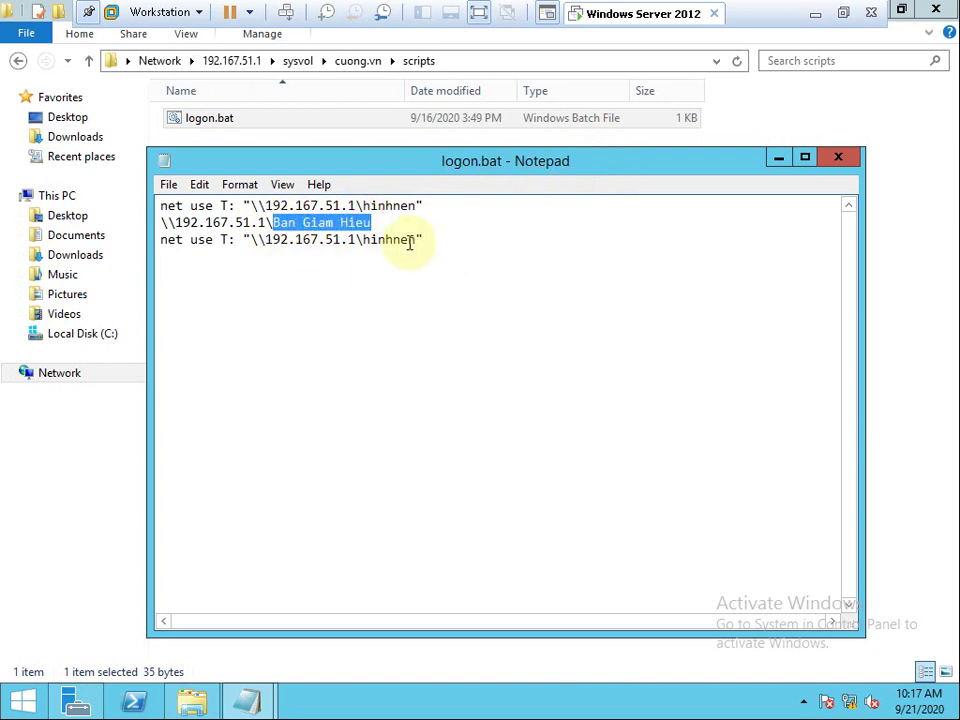
pyautogui.moveTo(416, 240); pyautogui.dragTo(370, 241)
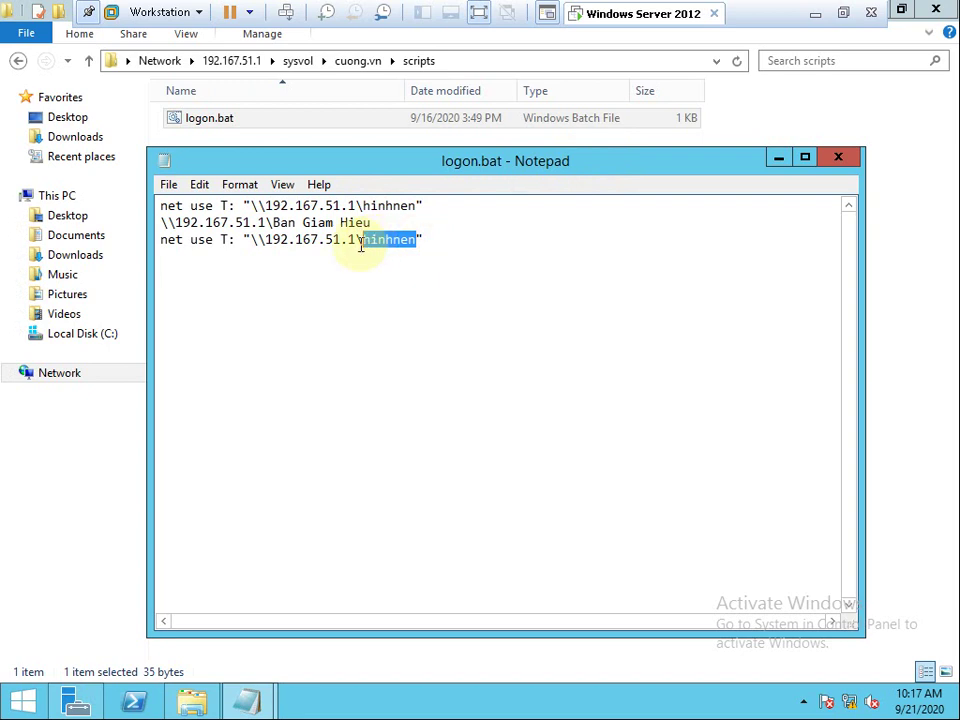
pyautogui.write('Ban Giam Hieu')
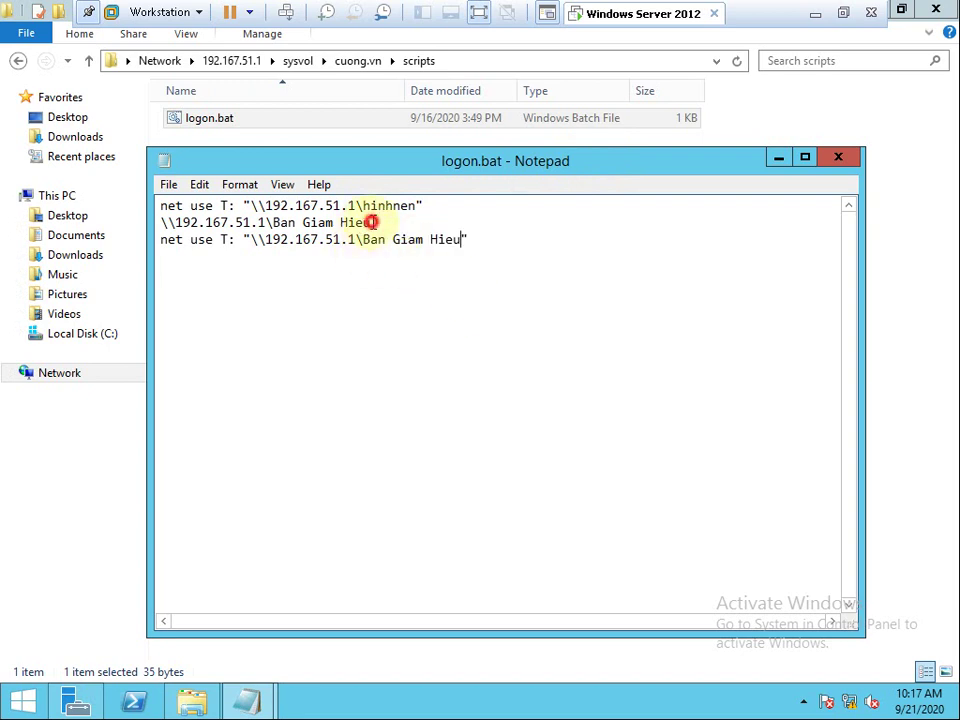
# Delete the leftover bare Ban Giam Hieu path line so only the two net use lines remain.
pyautogui.moveTo(372, 222); pyautogui.dragTo(118, 238)
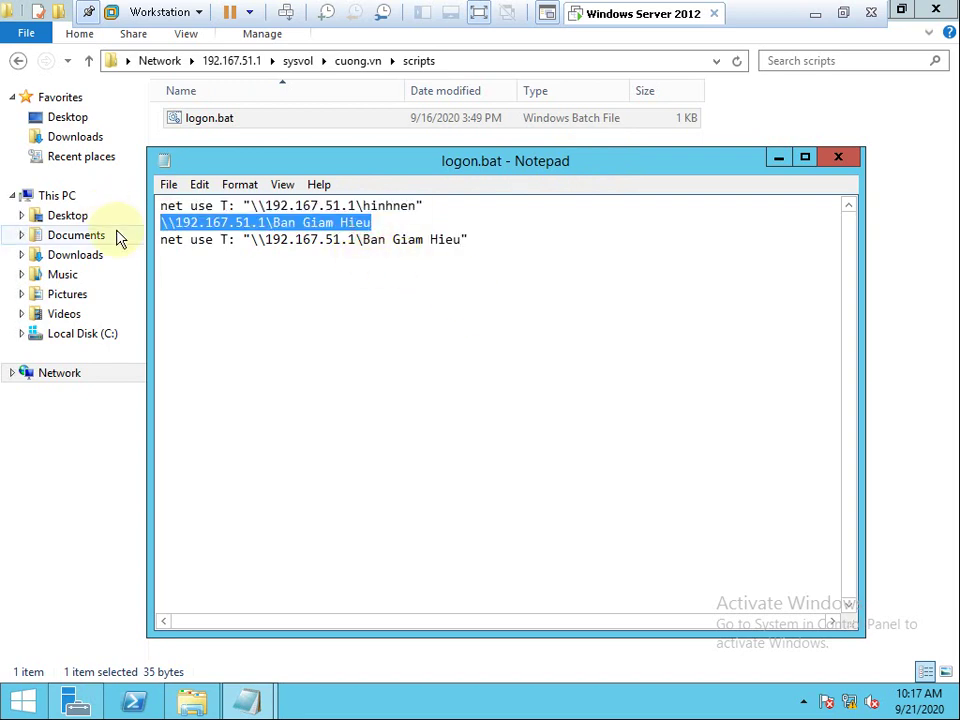
pyautogui.press('BackSpace')
pyautogui.press('BackSpace')
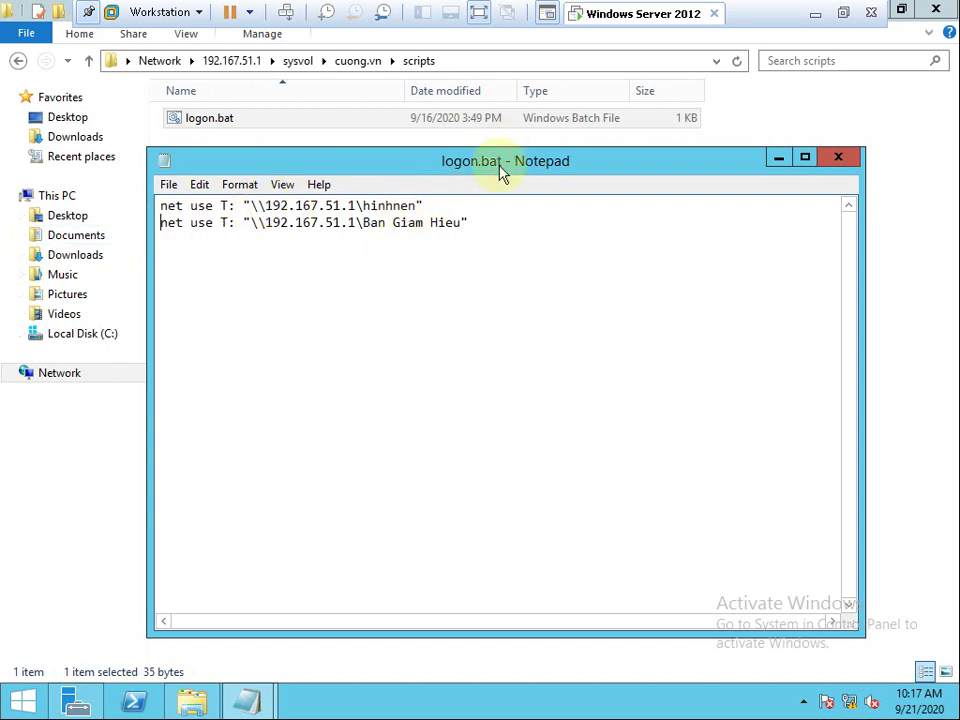
pyautogui.moveTo(502, 173); pyautogui.dragTo(588, 310)
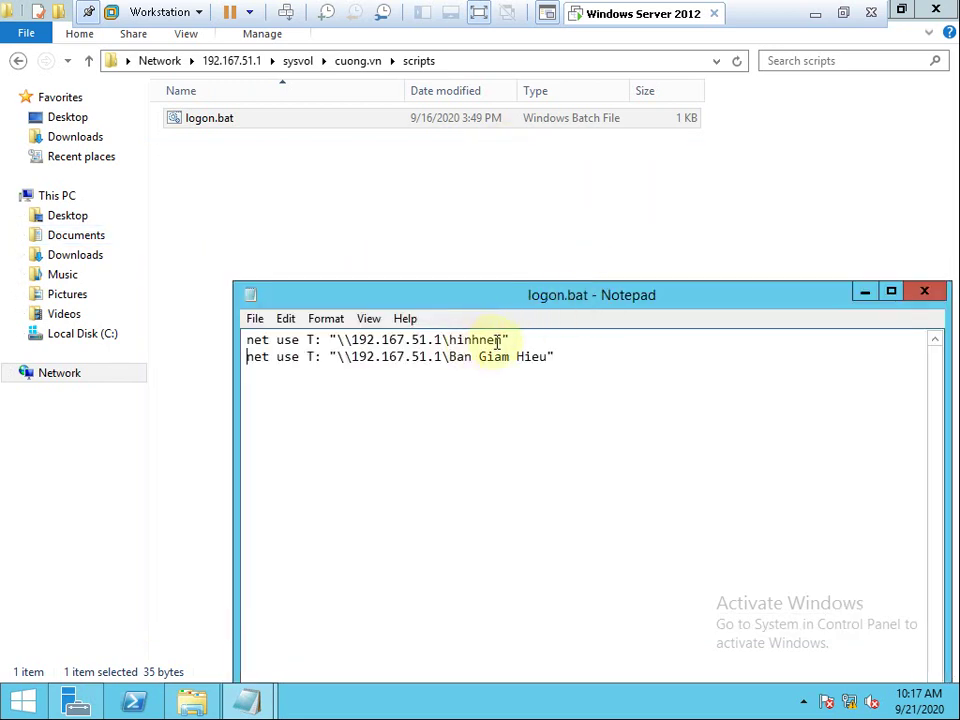
pyautogui.moveTo(499, 340); pyautogui.dragTo(442, 341)
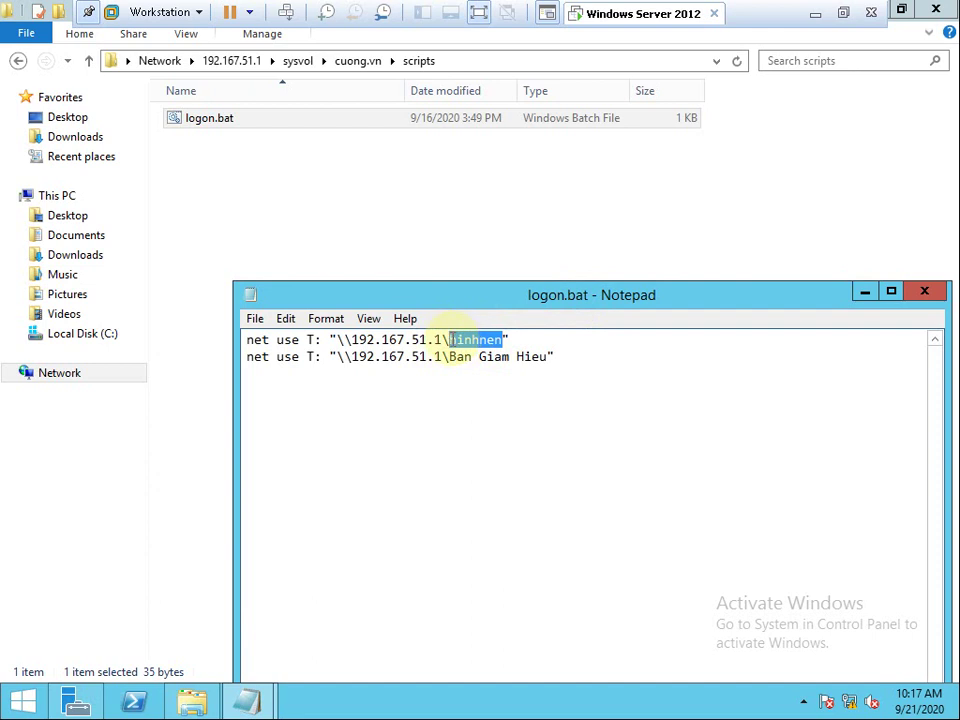
# Open the Thu muc dung chung share and copy its network path from the address bar.
pyautogui.click(229, 62)
pyautogui.doubleClick(289, 214)
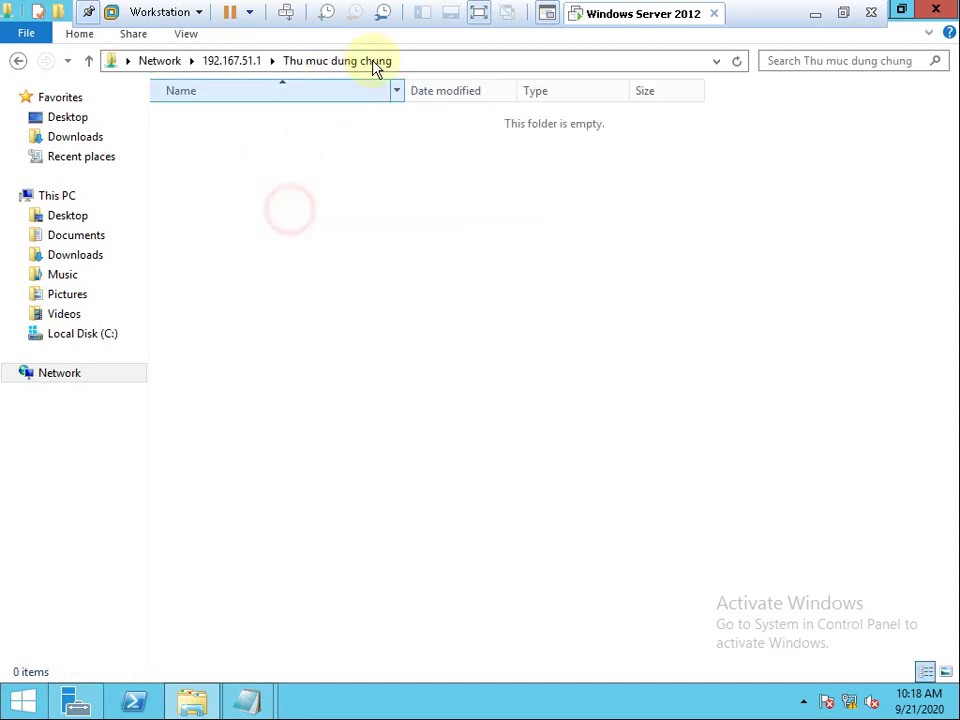
pyautogui.click(456, 62)
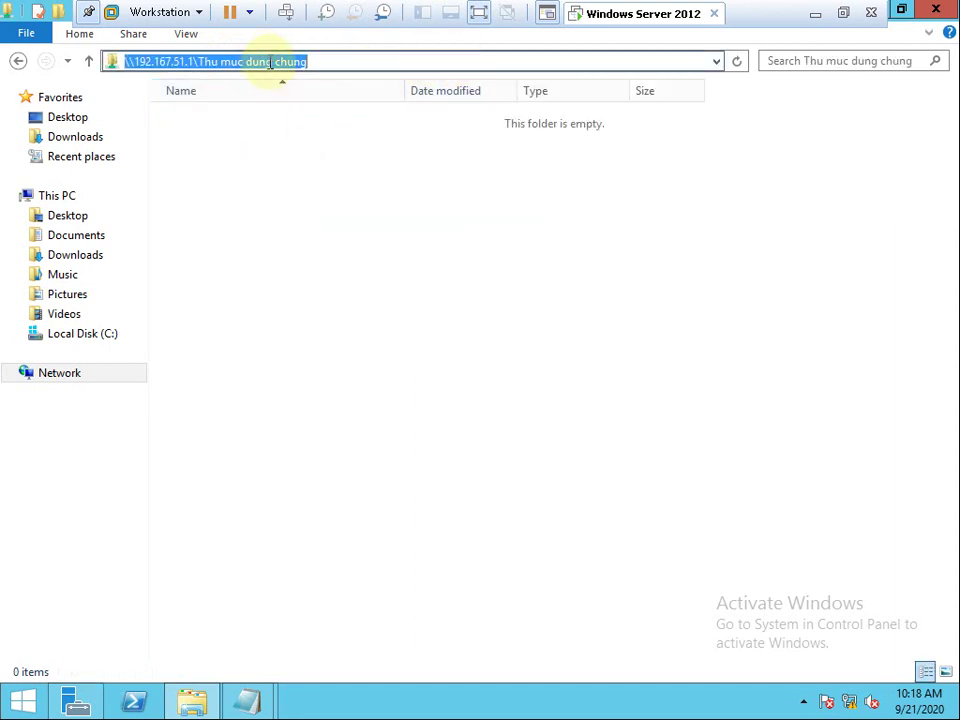
pyautogui.rightClick(270, 62)
pyautogui.click(307, 120)
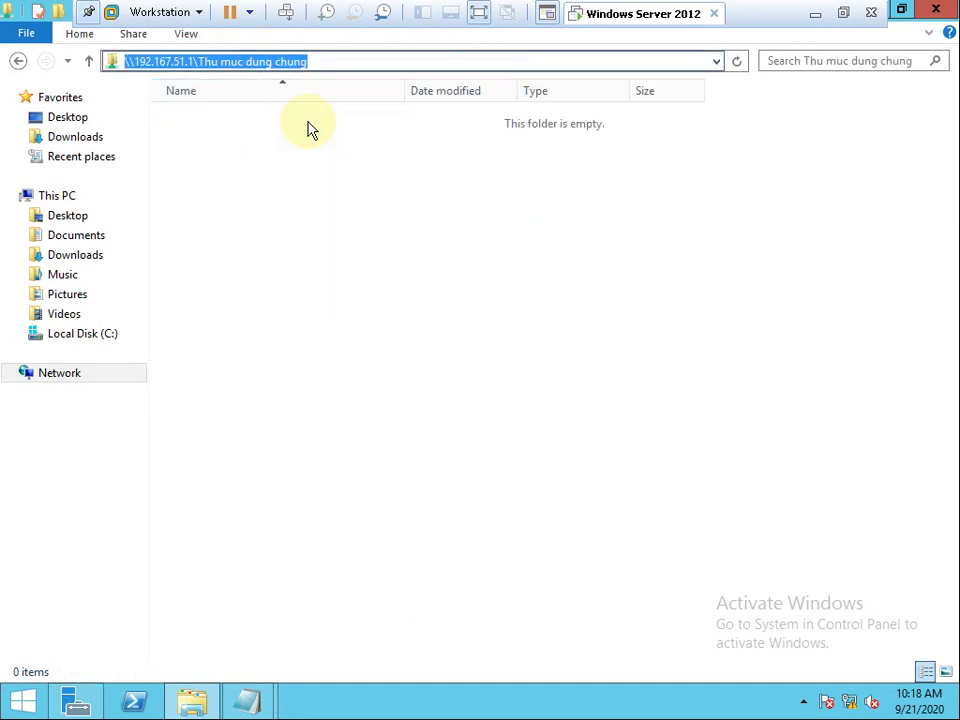
# Replace hinhnen in line 1 with \\192.167.51.1\Thu muc dung chung, removing the duplicated prefix.
pyautogui.click(249, 698)
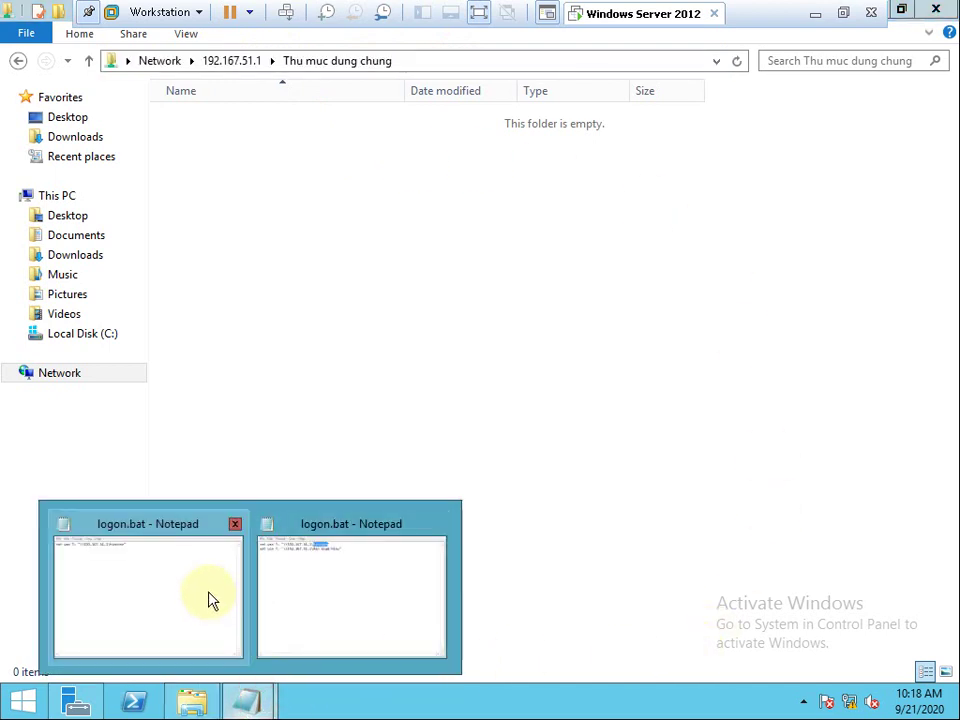
pyautogui.click(213, 586)
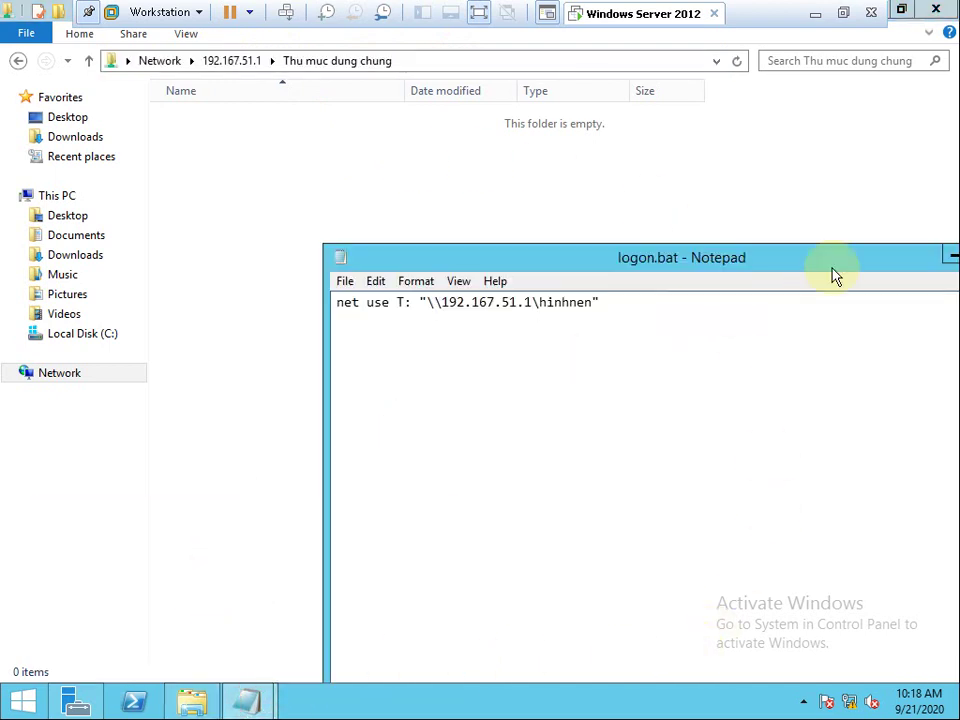
pyautogui.moveTo(835, 275); pyautogui.dragTo(614, 270)
pyautogui.click(793, 247)
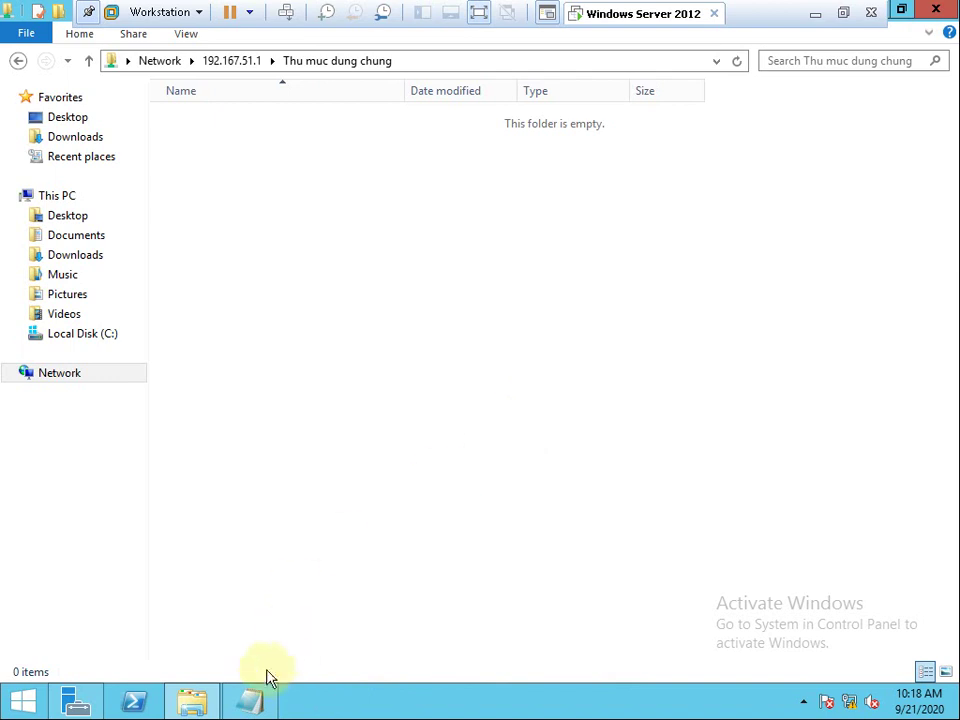
pyautogui.click(252, 695)
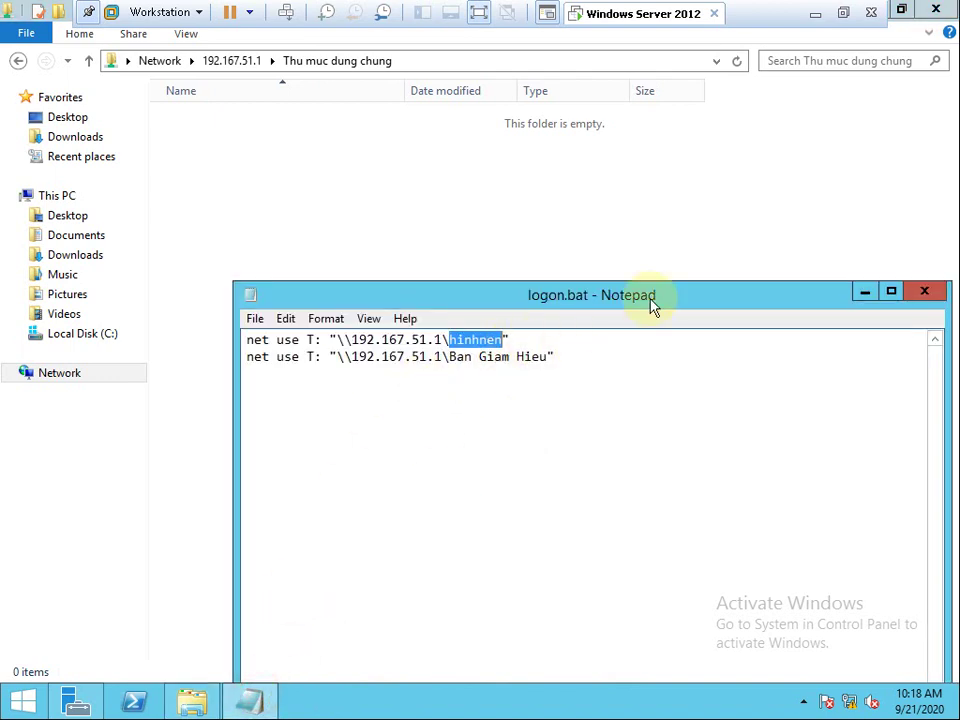
pyautogui.hotkey('ctrl', 'v')
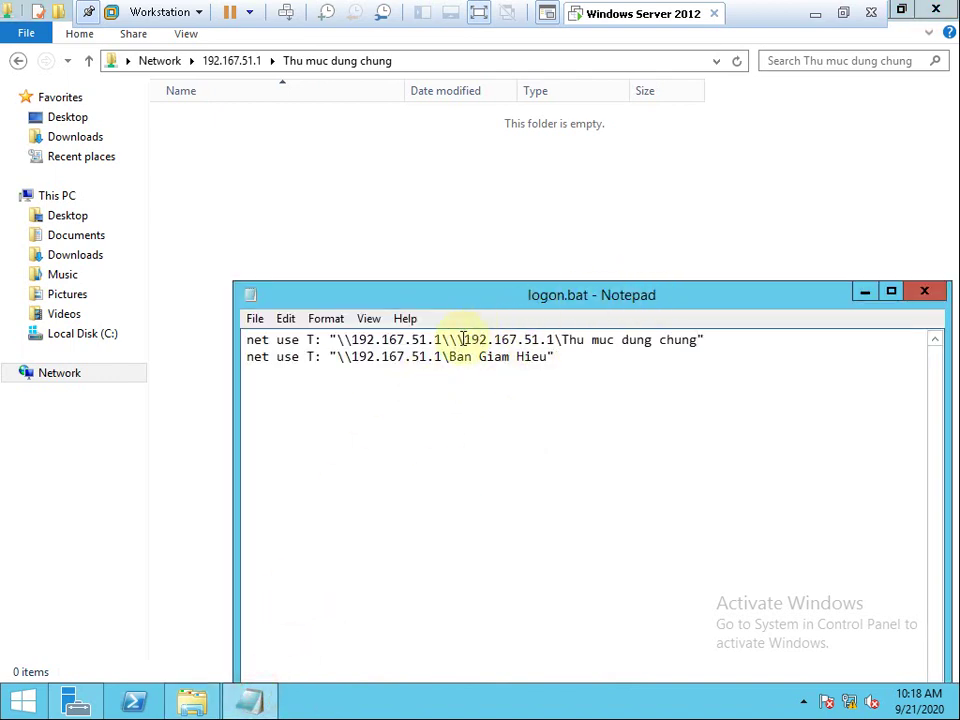
pyautogui.moveTo(563, 340); pyautogui.dragTo(480, 336)
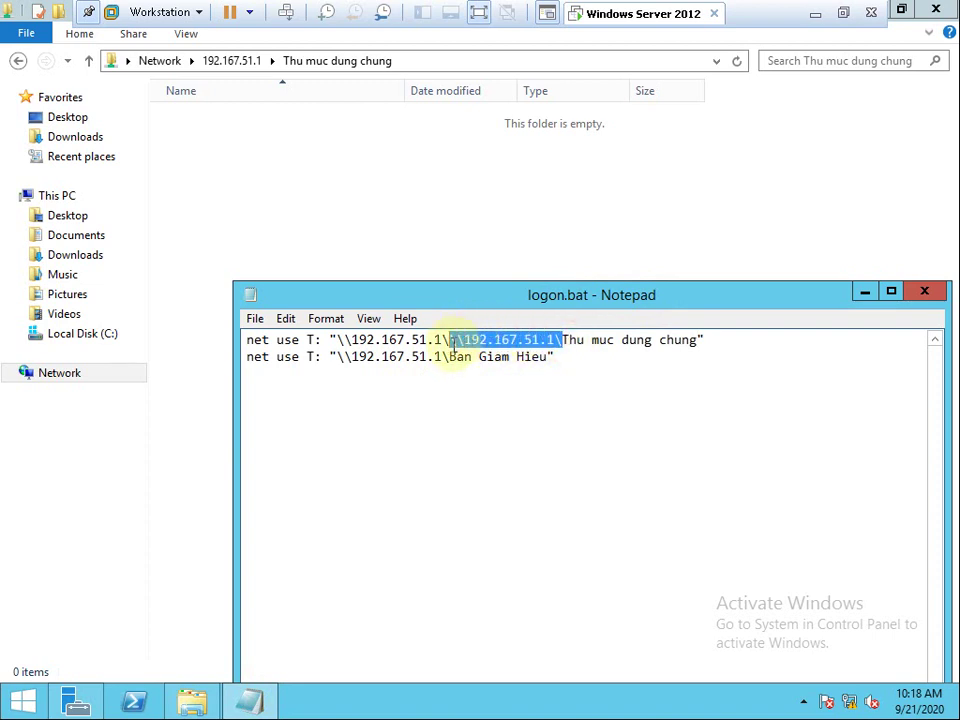
pyautogui.press('Delete')
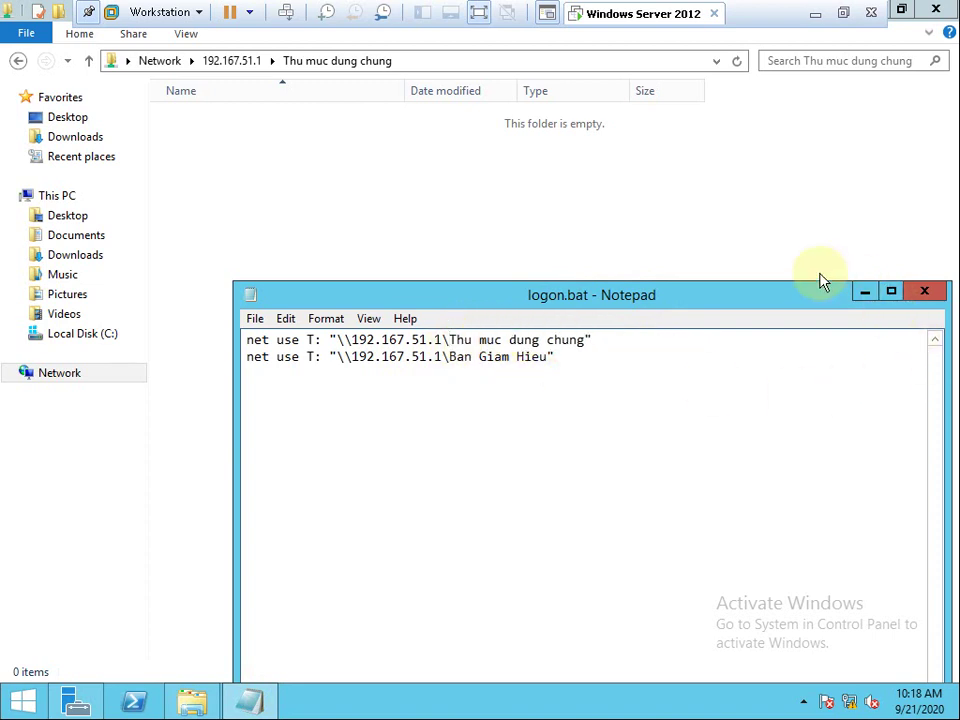
pyautogui.moveTo(797, 302); pyautogui.dragTo(747, 118)
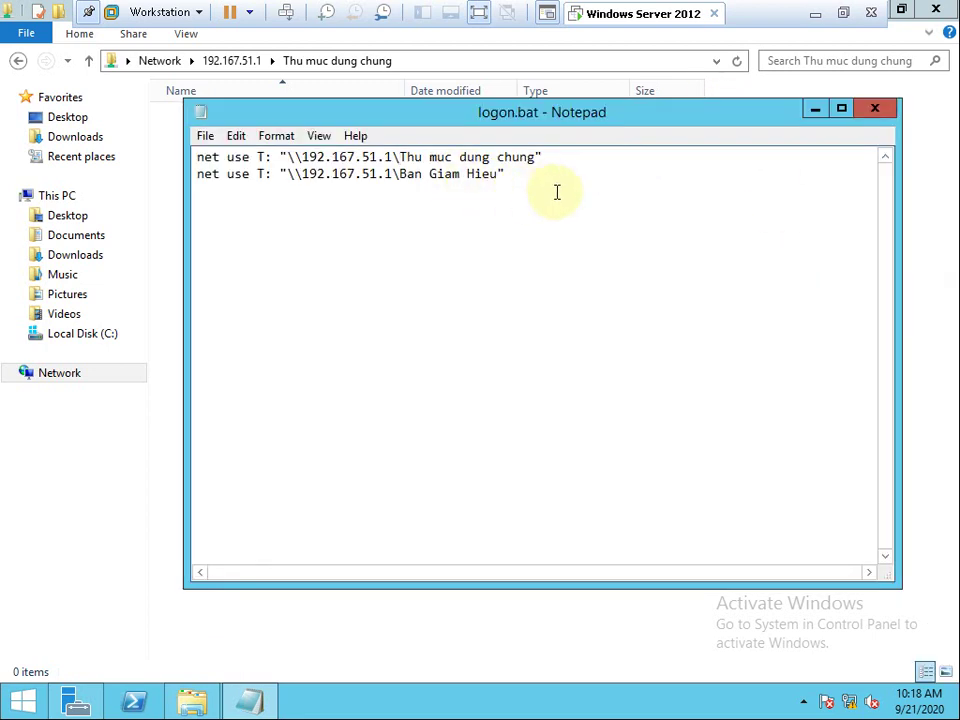
pyautogui.click(266, 157)
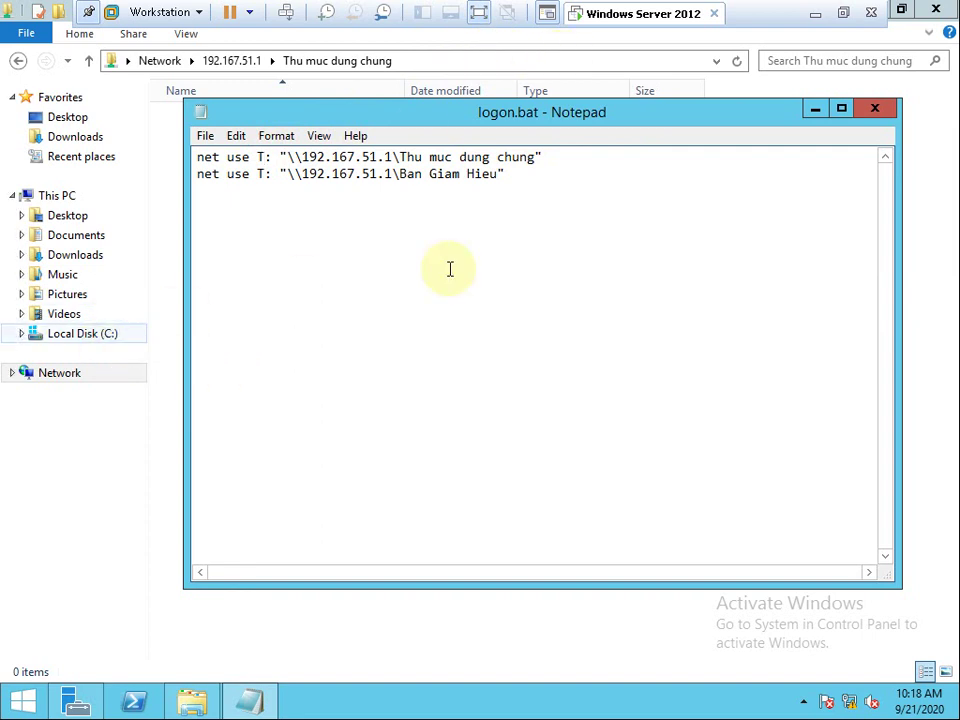
# Change the drive letters to E: for Thu muc dung chung and F: for Ban Giam Hieu.
pyautogui.press('BackSpace')
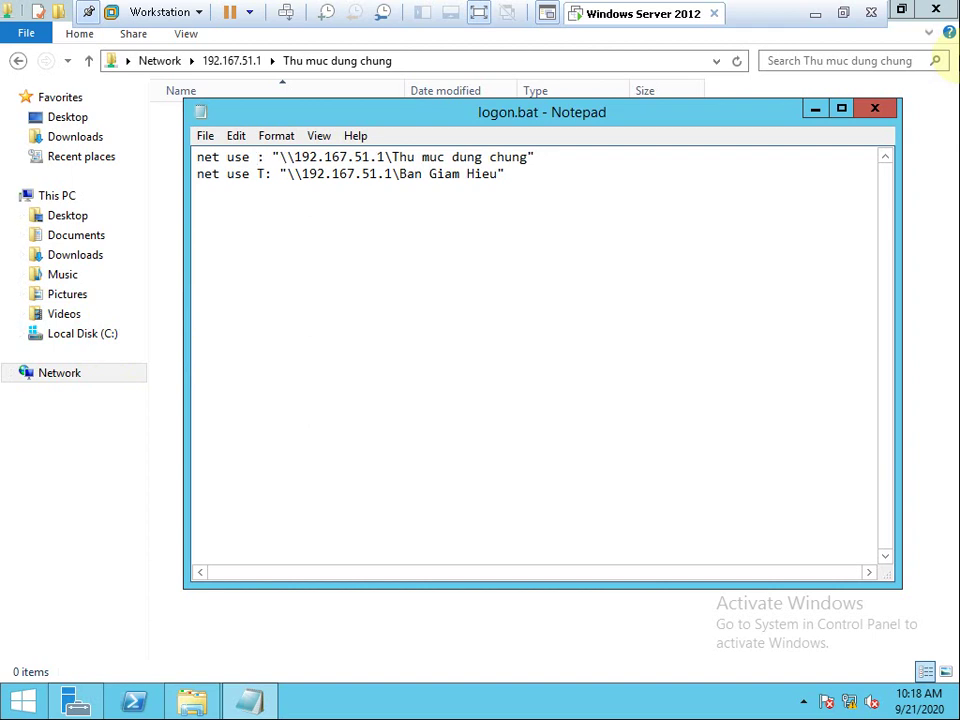
pyautogui.write('E')
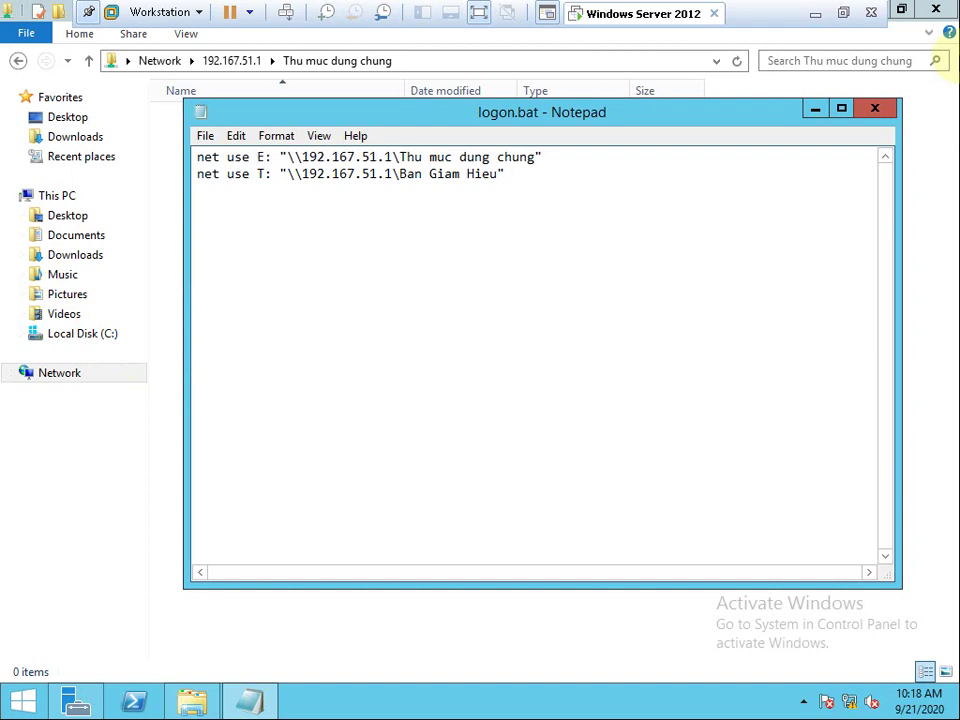
pyautogui.click(262, 174)
pyautogui.press('BackSpace')
pyautogui.write('F')
# Close Notepad, saving the changes to logon.bat.
pyautogui.moveTo(510, 174); pyautogui.dragTo(160, 157)
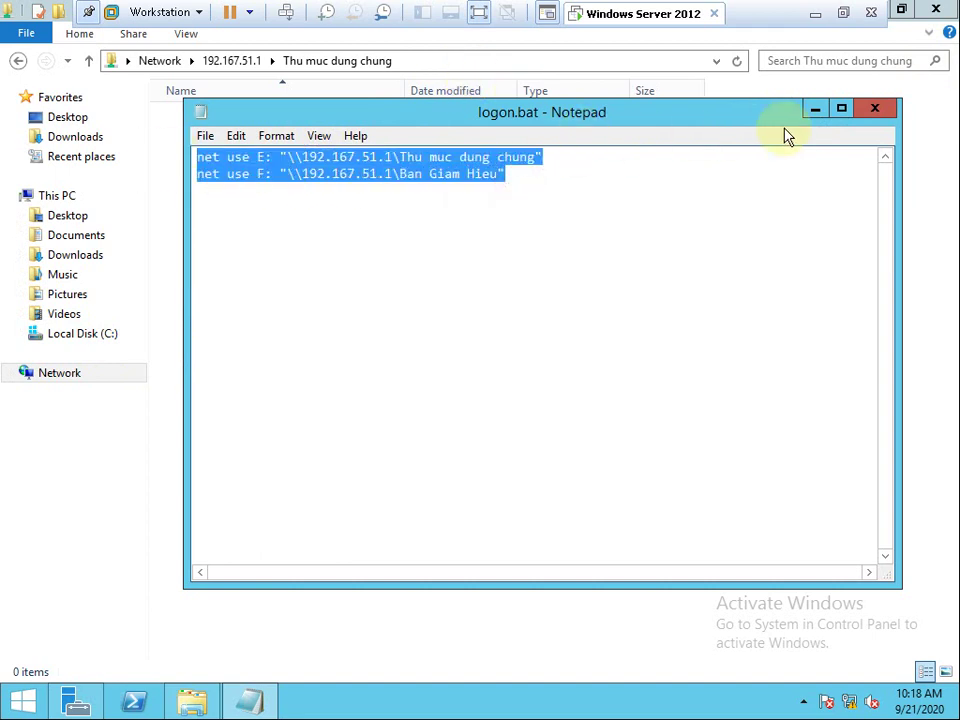
pyautogui.click(876, 110)
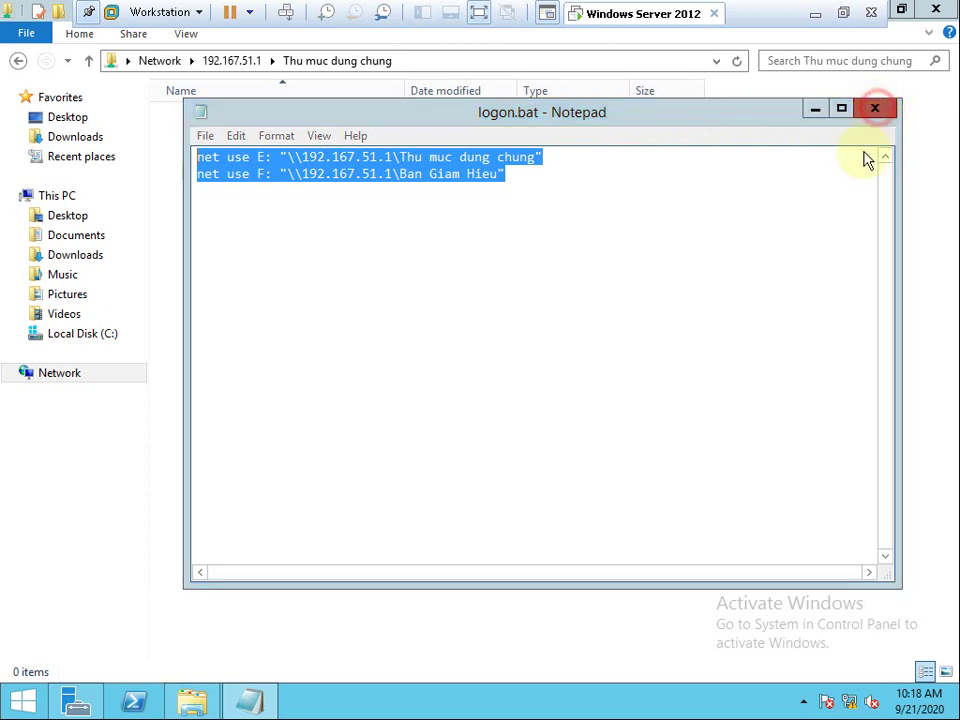
pyautogui.click(436, 363)
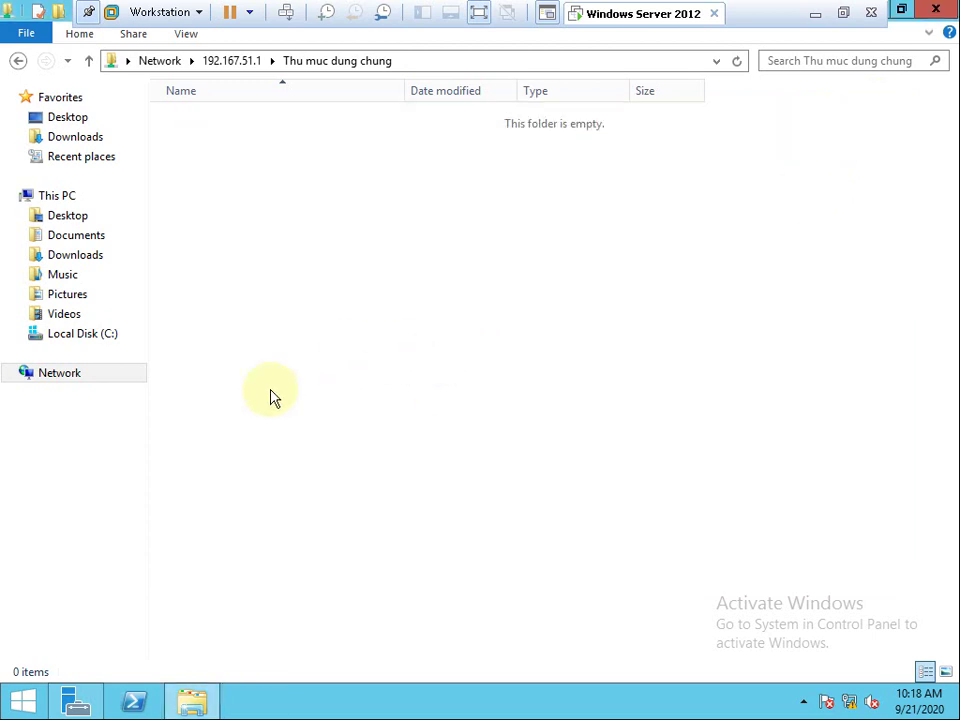
# Run logon.bat from \\192.167.51.1\sysvol\cuong.vn\scripts, confirming the security warning.
pyautogui.click(214, 64)
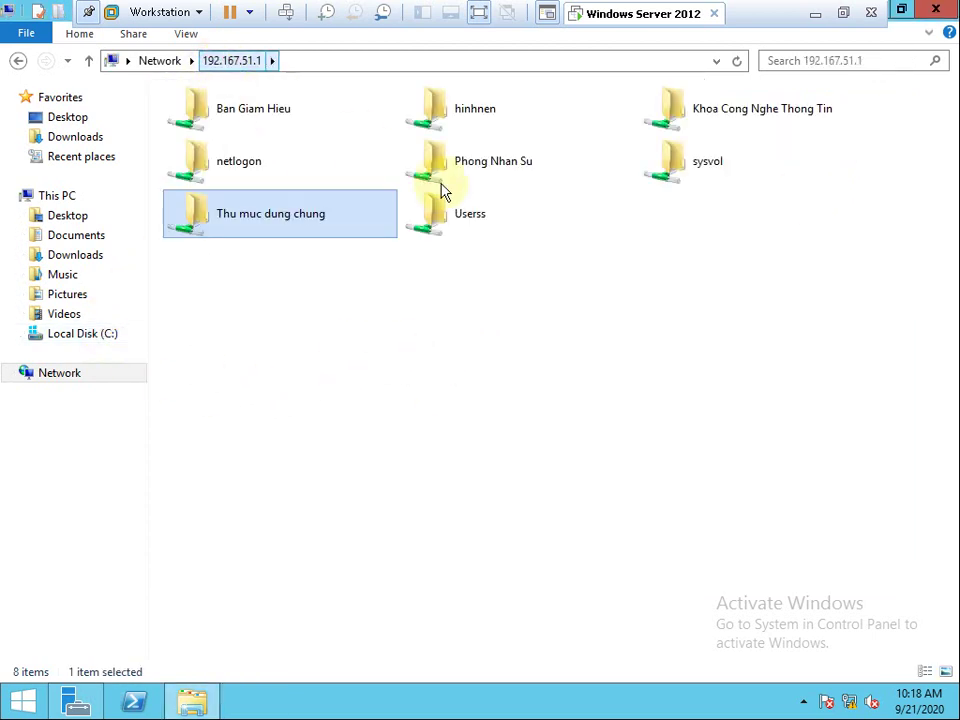
pyautogui.doubleClick(690, 172)
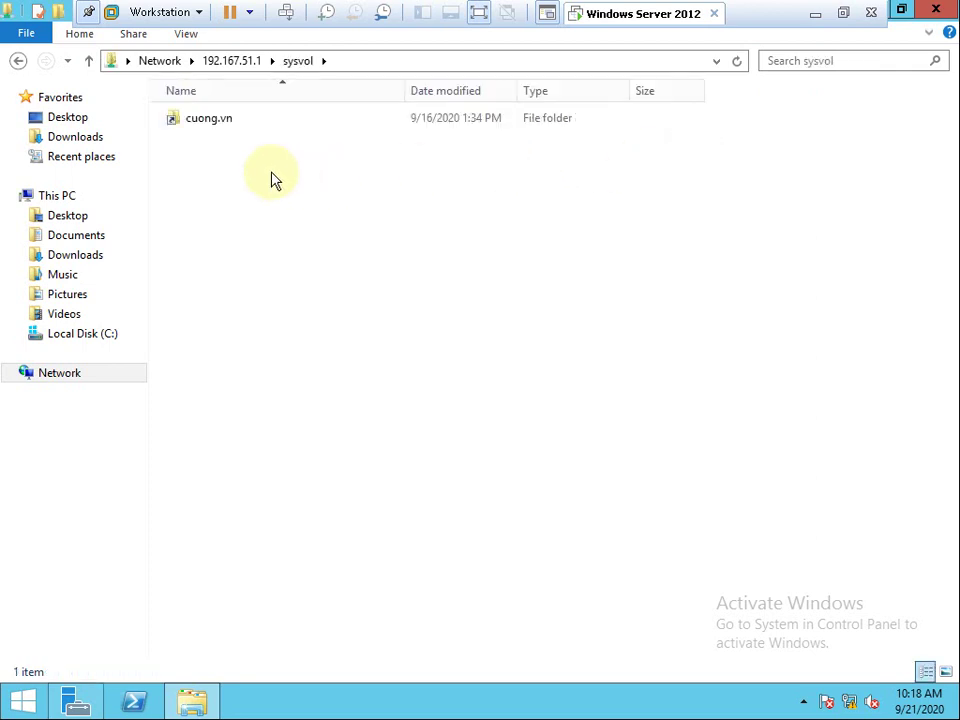
pyautogui.doubleClick(222, 123)
pyautogui.doubleClick(210, 139)
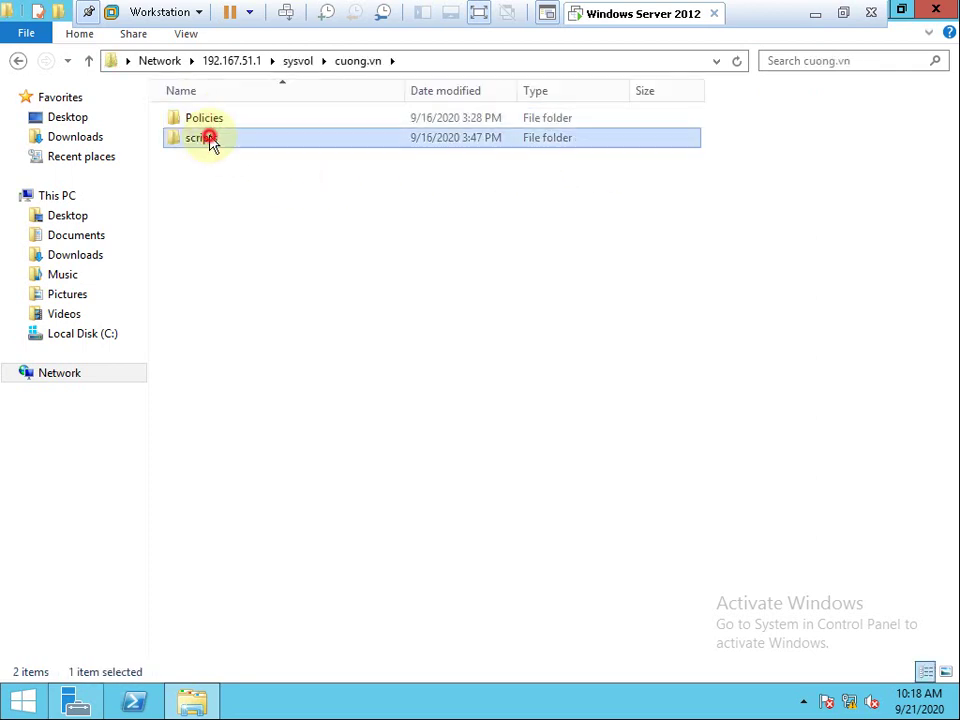
pyautogui.doubleClick(218, 122)
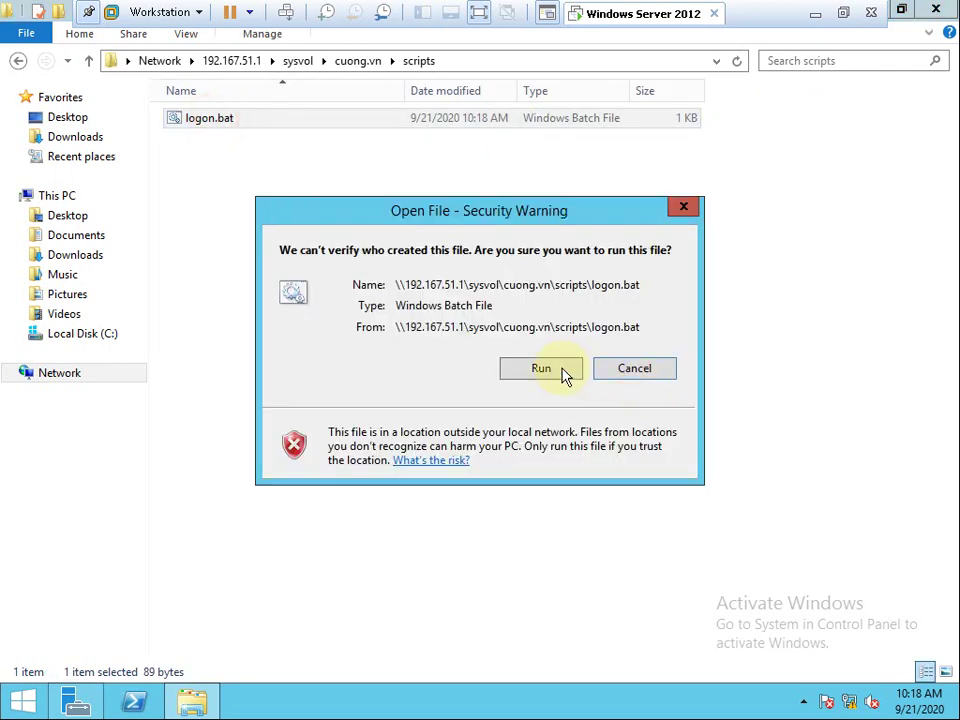
pyautogui.click(561, 374)
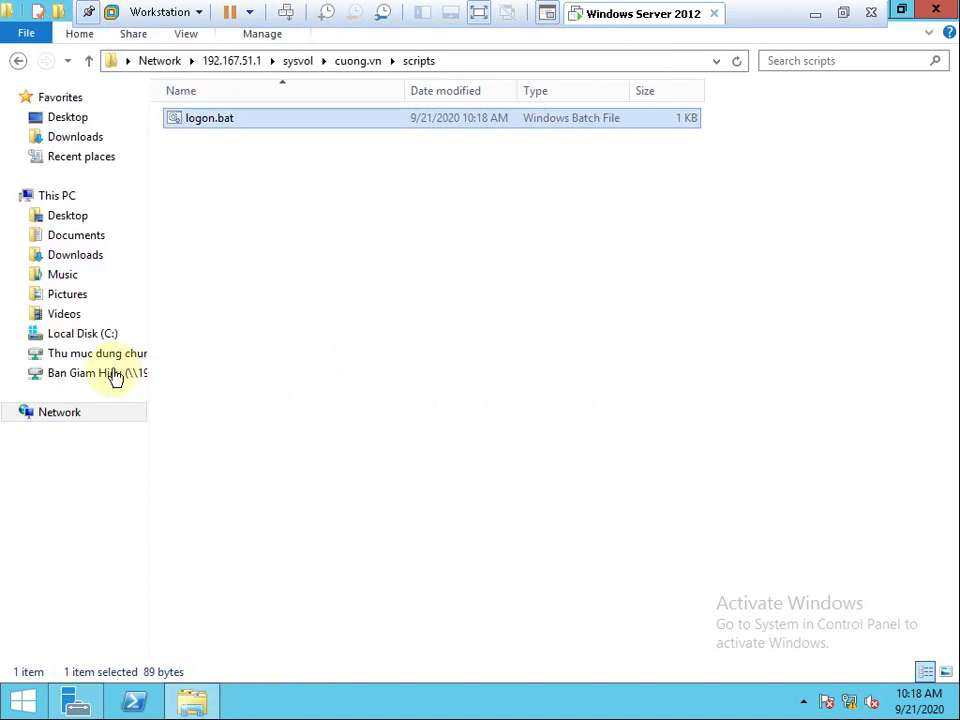
# Check the newly mapped Thu muc dung chung and Ban Giam Hieu drives, then disconnect E:.
pyautogui.click(105, 356)
pyautogui.click(110, 373)
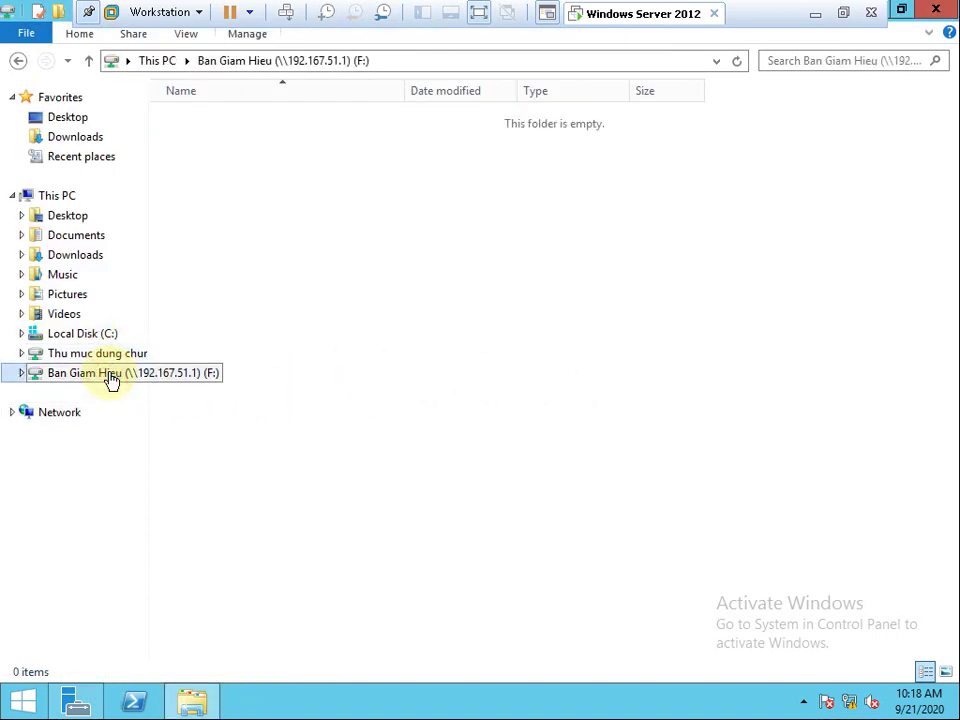
pyautogui.click(88, 355)
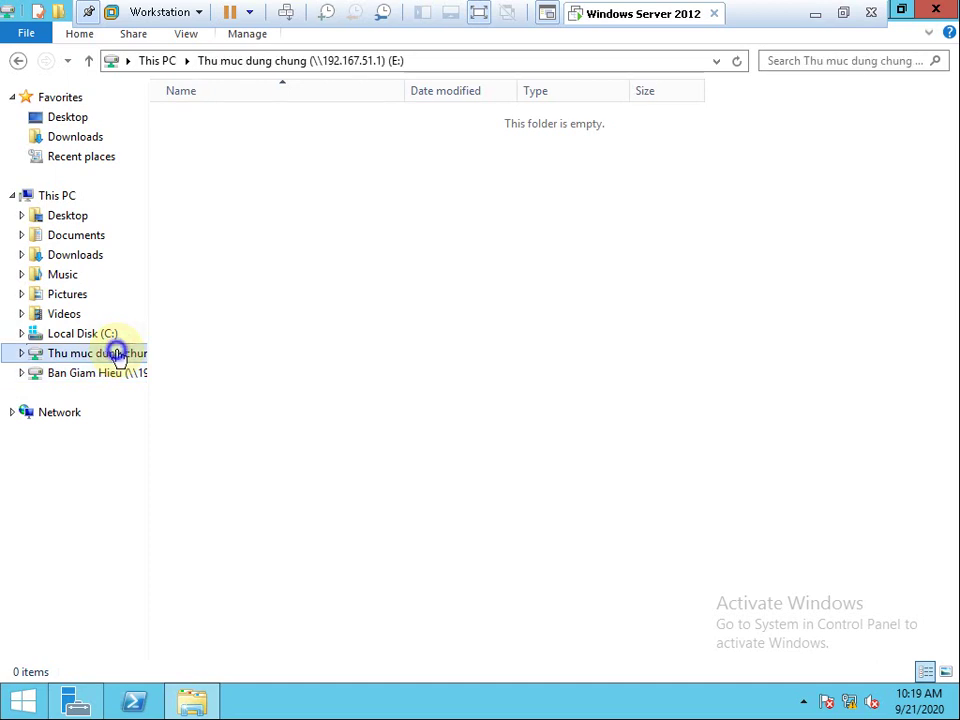
pyautogui.rightClick(117, 355)
pyautogui.click(178, 455)
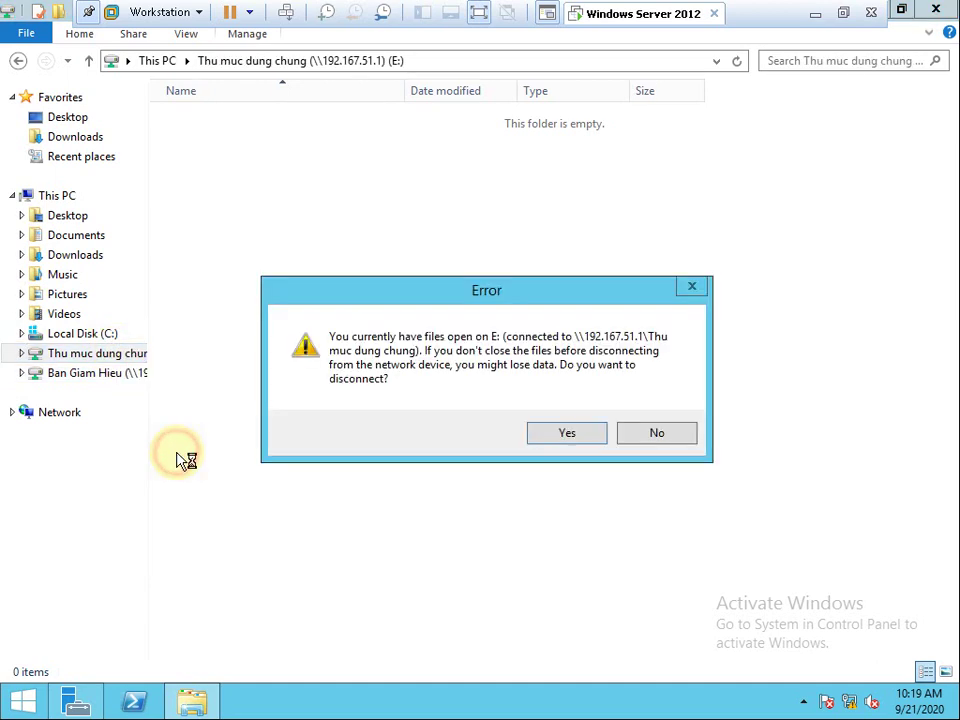
# Confirm disconnecting E:, disconnect Ban Giam Hieu (F:), and close File Explorer.
pyautogui.click(535, 433)
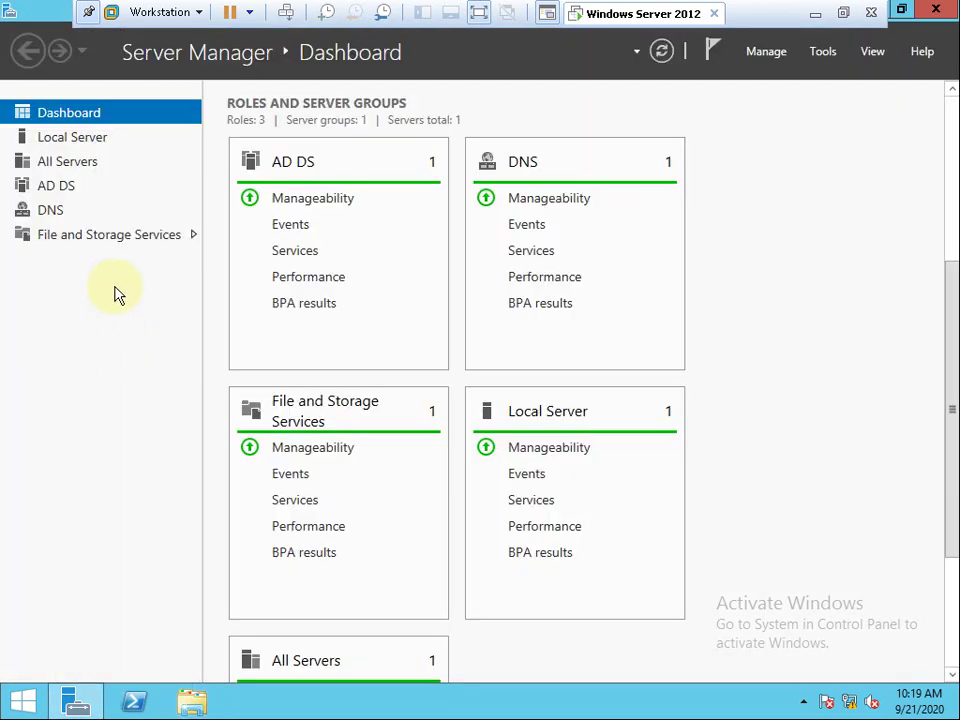
pyautogui.press('super+e')
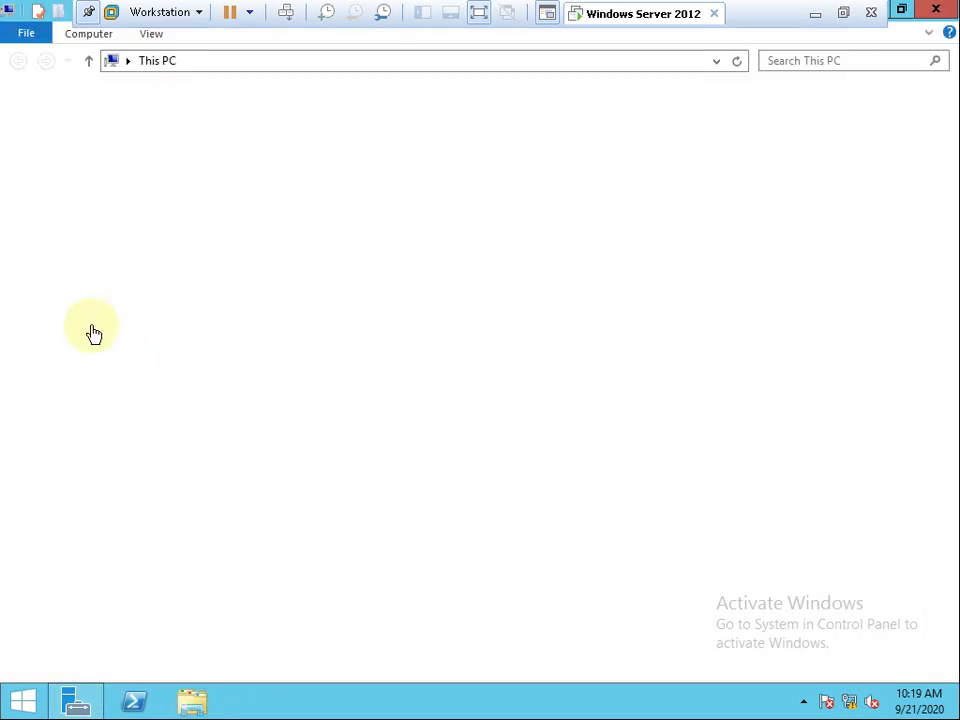
pyautogui.rightClick(84, 353)
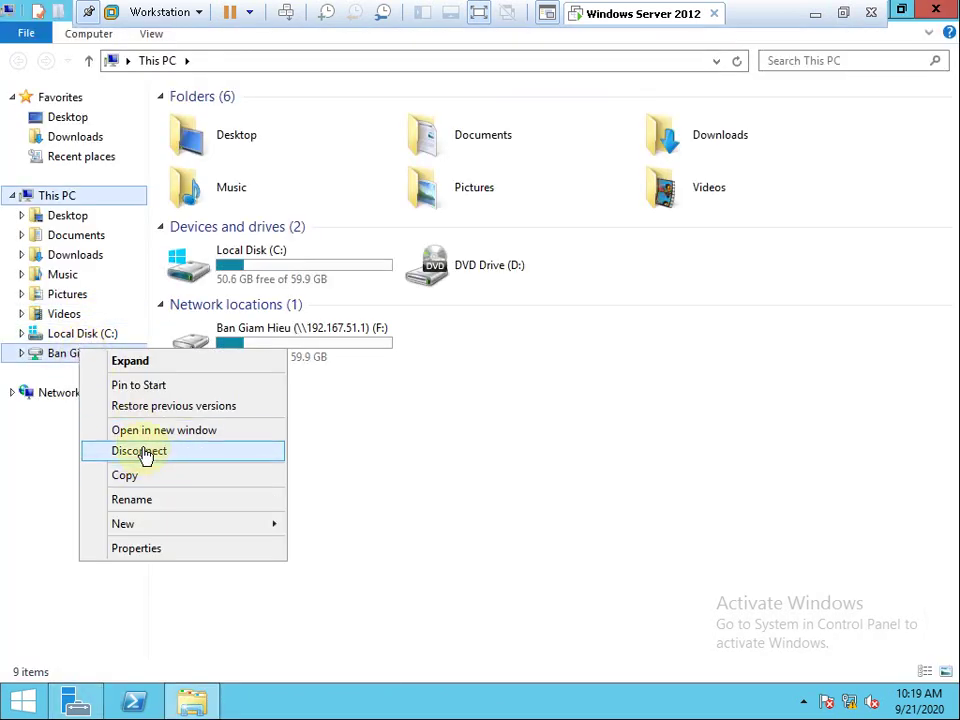
pyautogui.click(144, 451)
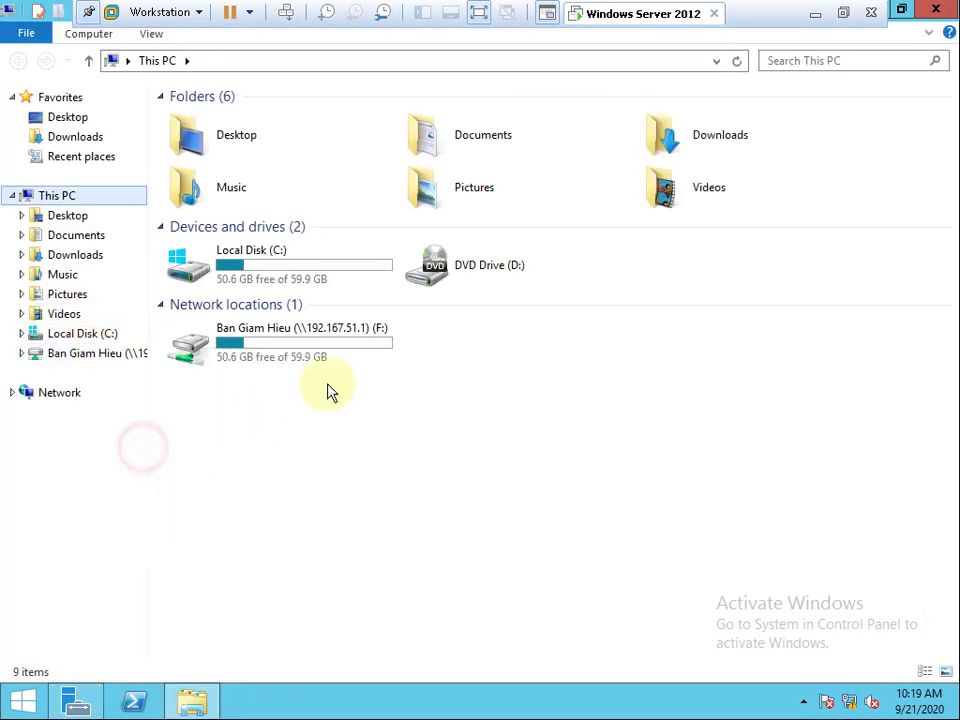
pyautogui.click(937, 8)
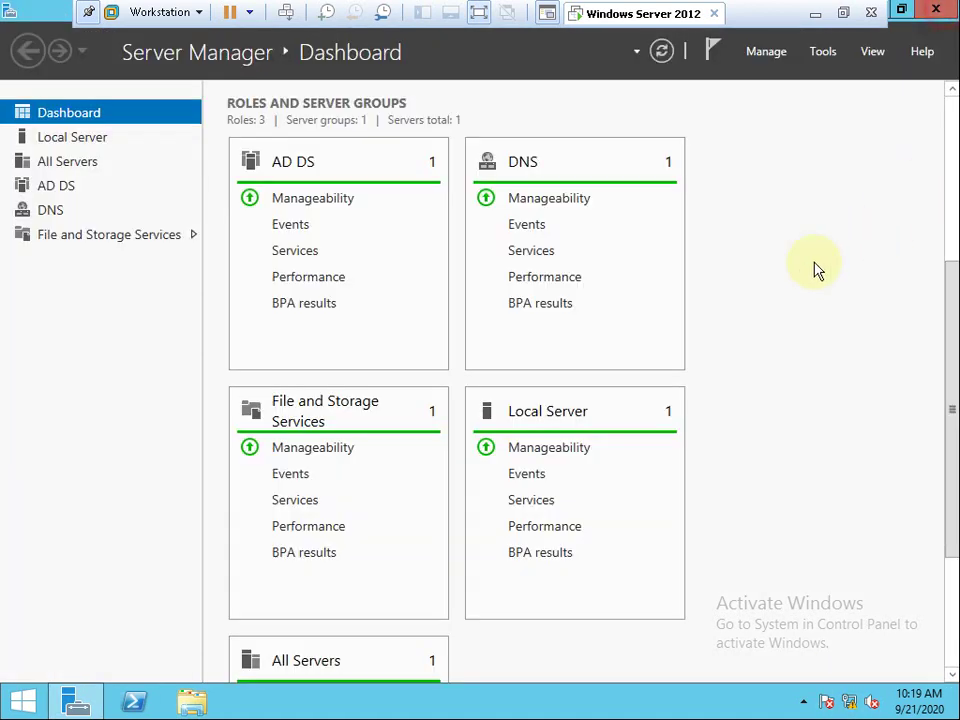
# Launch Active Directory Users and Computers from Server Manager's Tools menu and widen the tree pane.
pyautogui.click(823, 52)
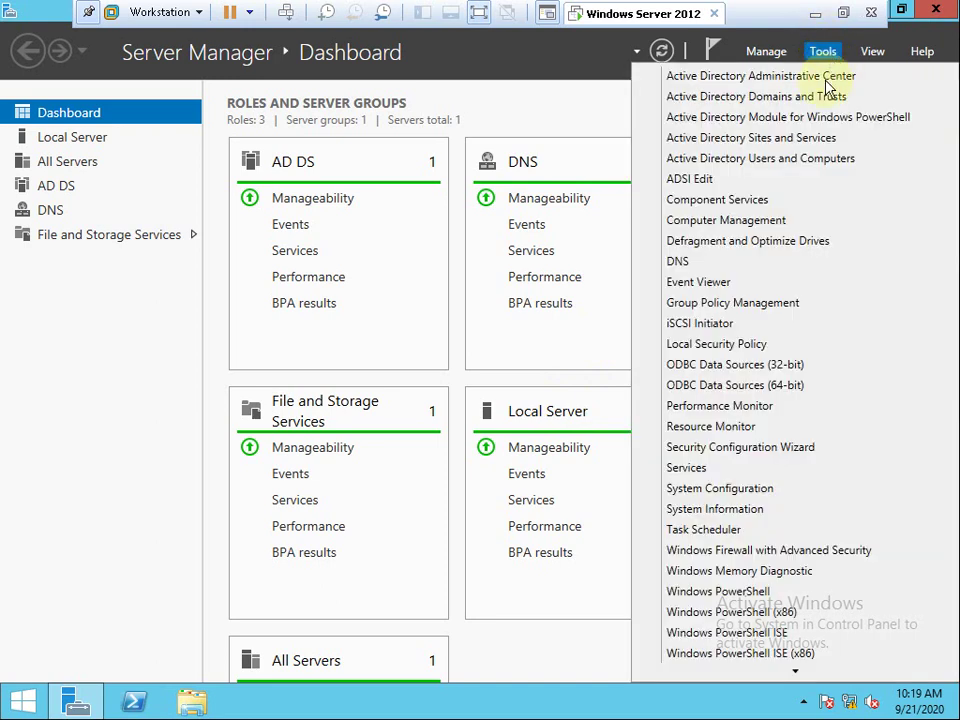
pyautogui.click(762, 160)
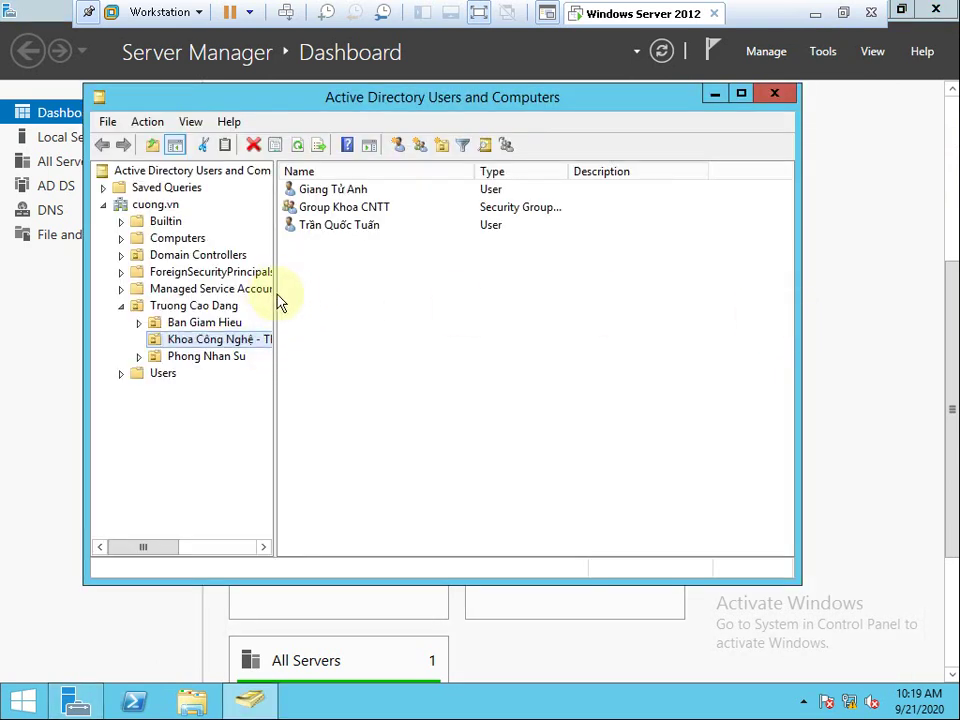
pyautogui.moveTo(273, 298); pyautogui.dragTo(431, 318)
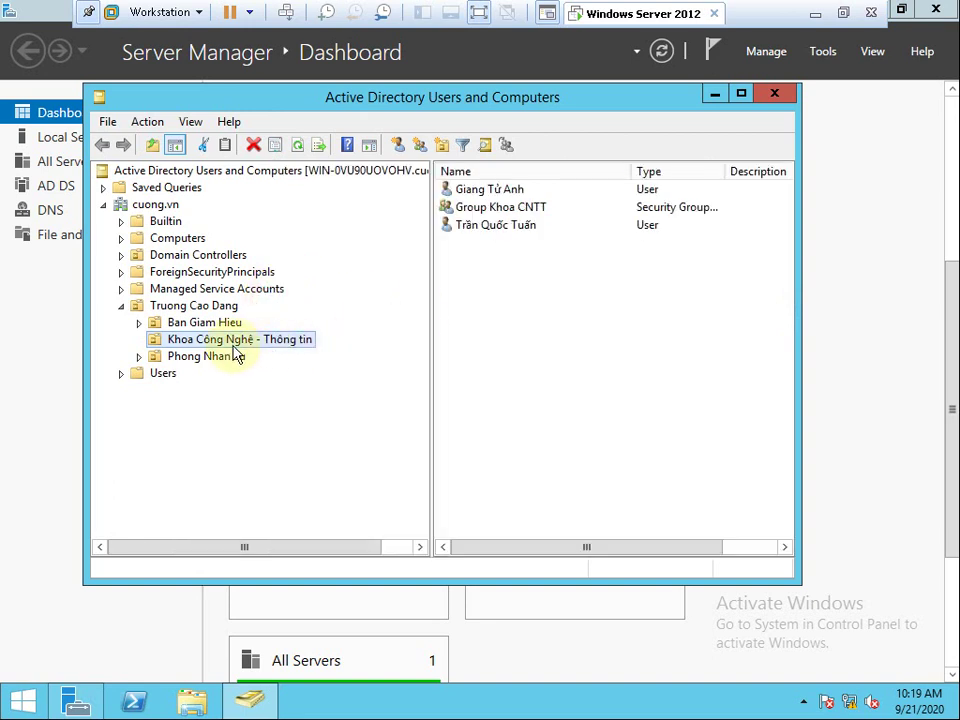
# Open the Profile tab of the Ban Giam Hieu user's properties in the Ban Giam Hieu OU.
pyautogui.click(219, 326)
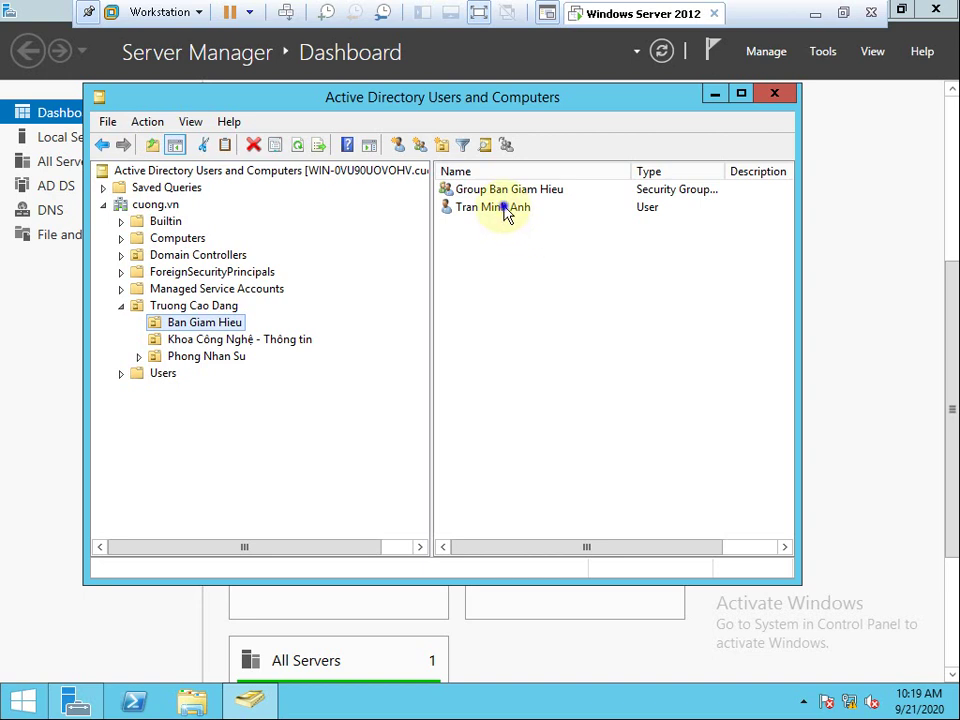
pyautogui.rightClick(505, 208)
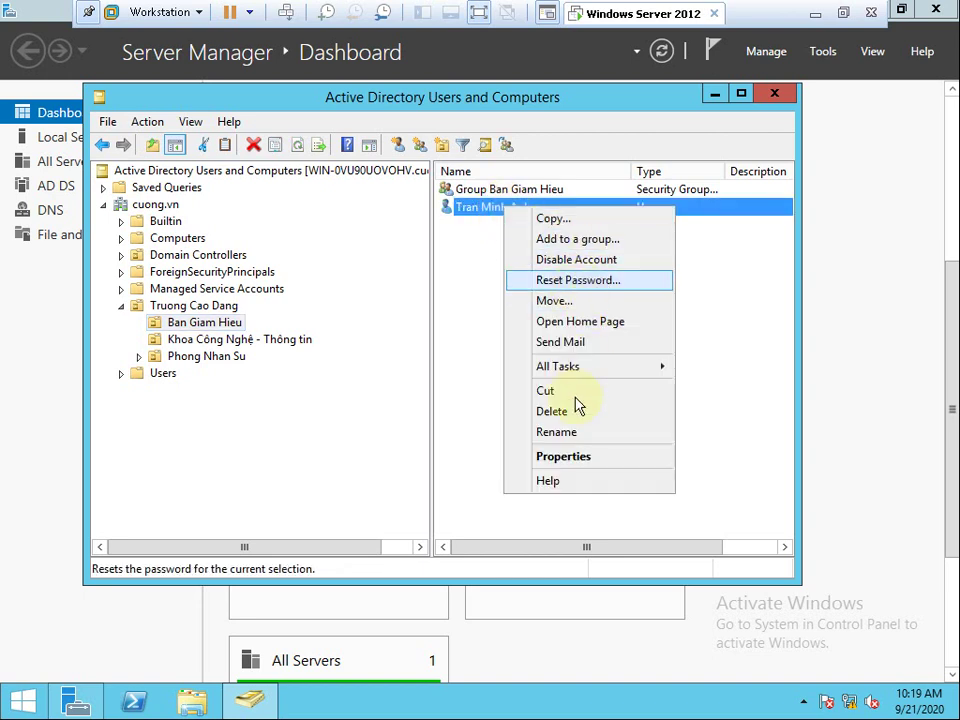
pyautogui.click(552, 456)
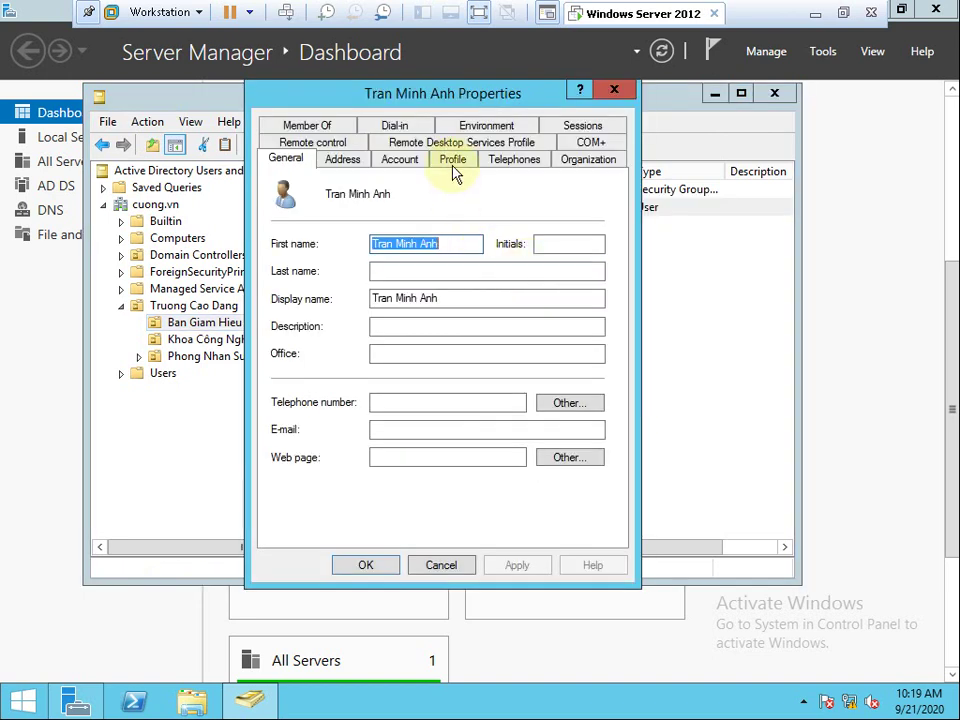
pyautogui.click(452, 160)
# Re-enter logon.bat as the logon script, apply with OK, and close Active Directory Users and Computers.
pyautogui.click(440, 207)
pyautogui.moveTo(422, 236); pyautogui.dragTo(341, 236)
pyautogui.click(424, 236)
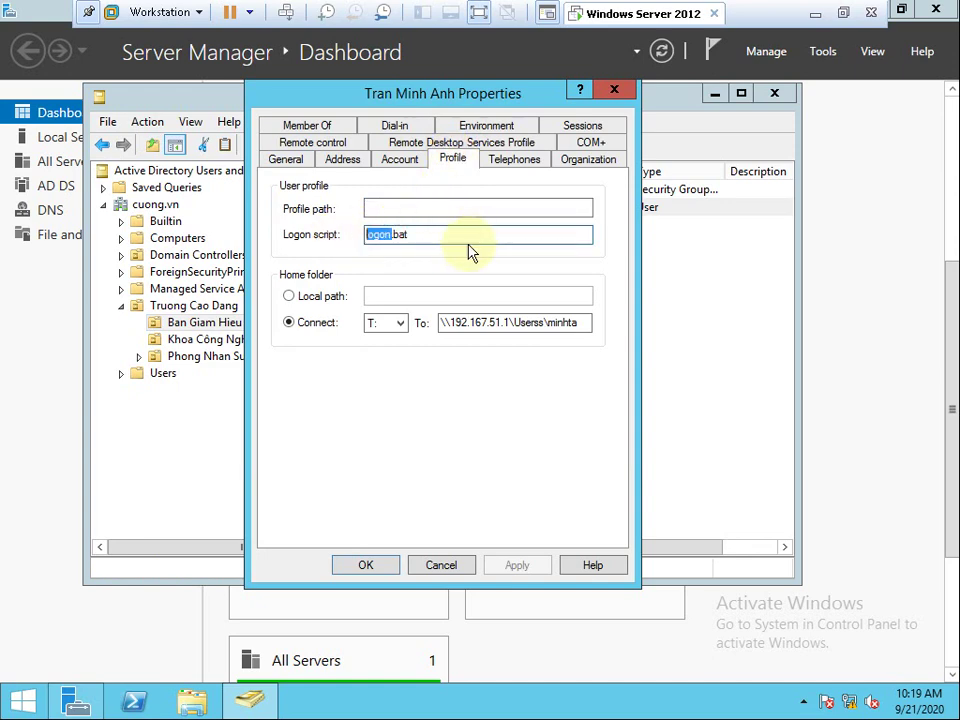
pyautogui.moveTo(468, 235); pyautogui.dragTo(272, 241)
pyautogui.press('Delete')
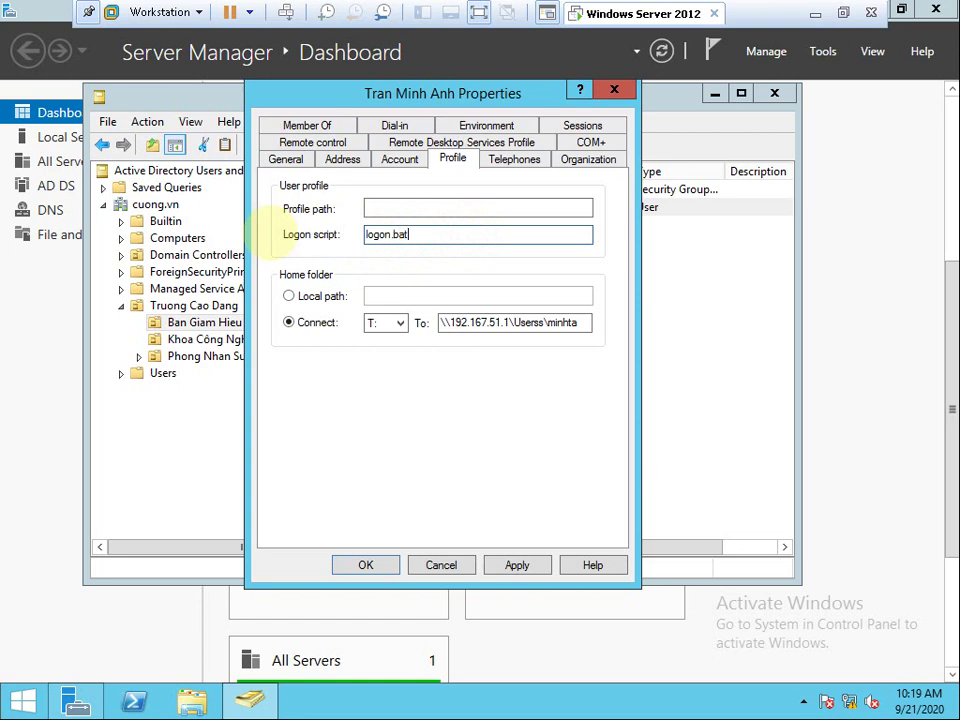
pyautogui.doubleClick(435, 233)
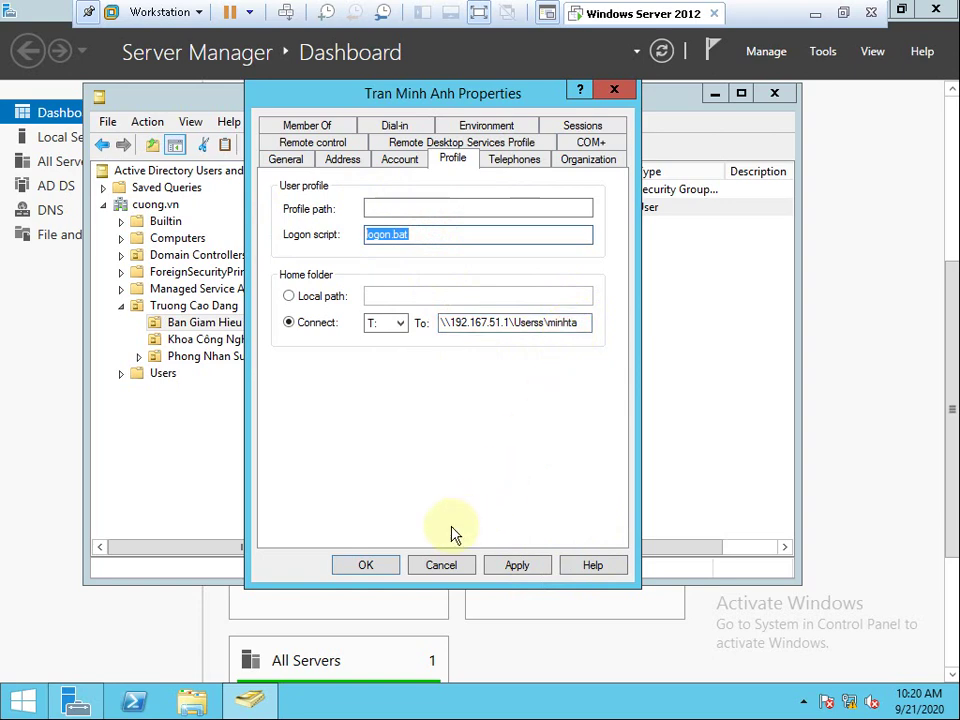
pyautogui.click(370, 567)
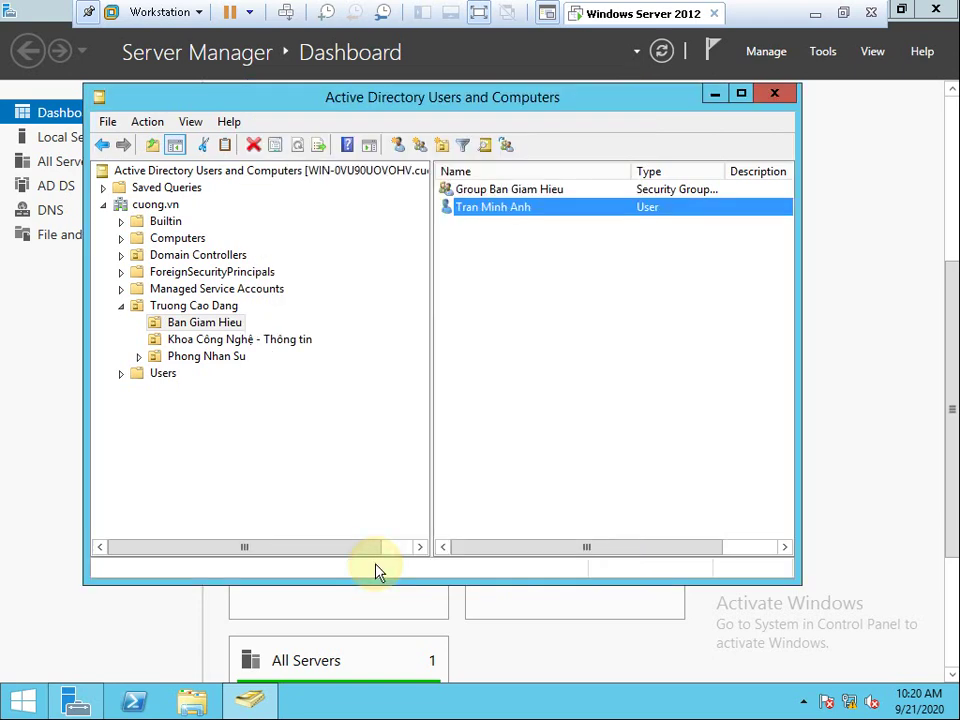
pyautogui.click(772, 95)
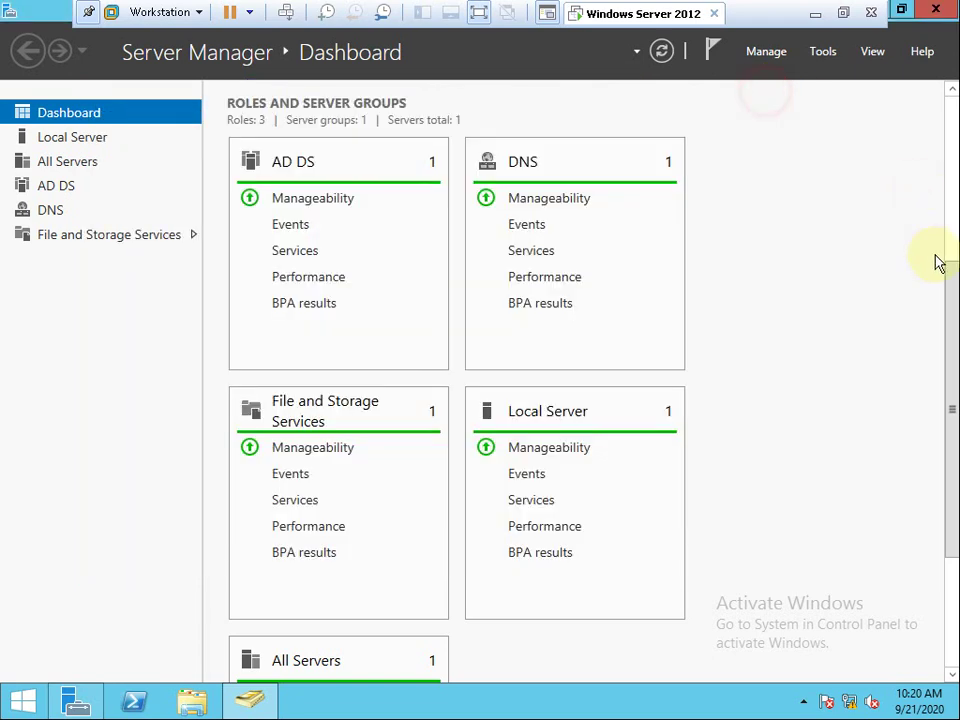
# Sign out of the server via VM > Send Ctrl+Alt+Del.
pyautogui.scroll(3, 950, 400)
pyautogui.scroll(-5, 952, 415)
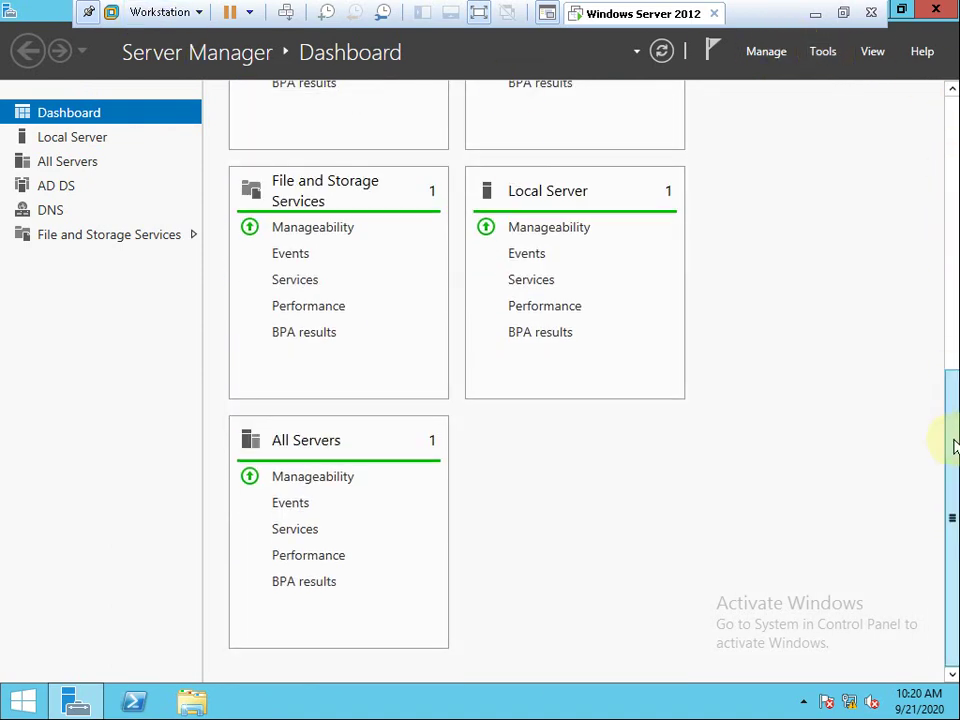
pyautogui.scroll(3, 945, 439)
pyautogui.click(158, 14)
pyautogui.moveTo(163, 100)
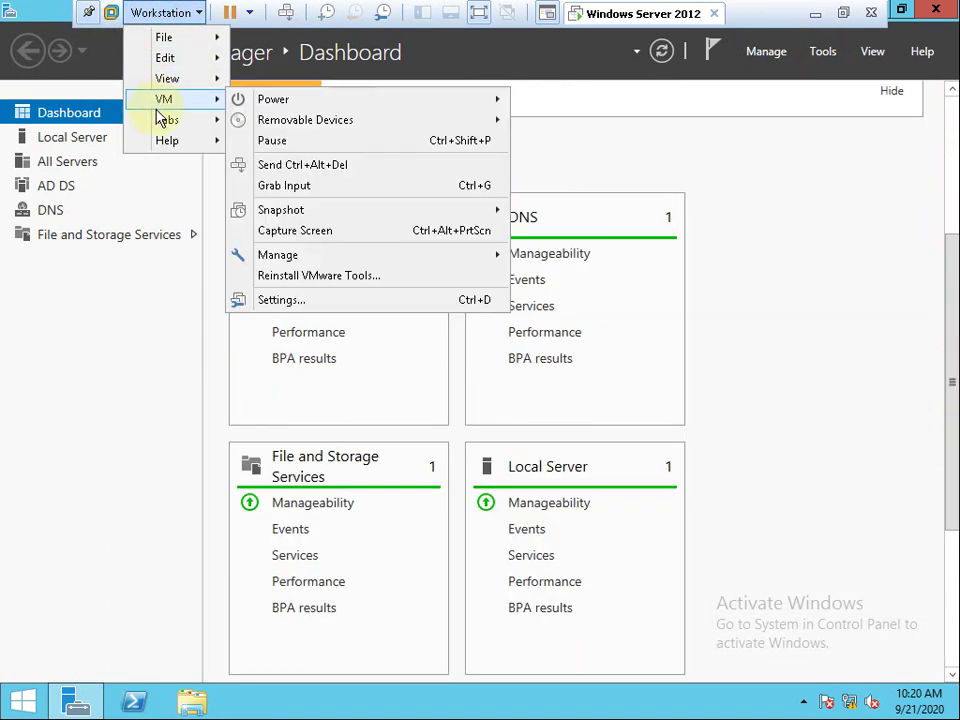
pyautogui.click(298, 166)
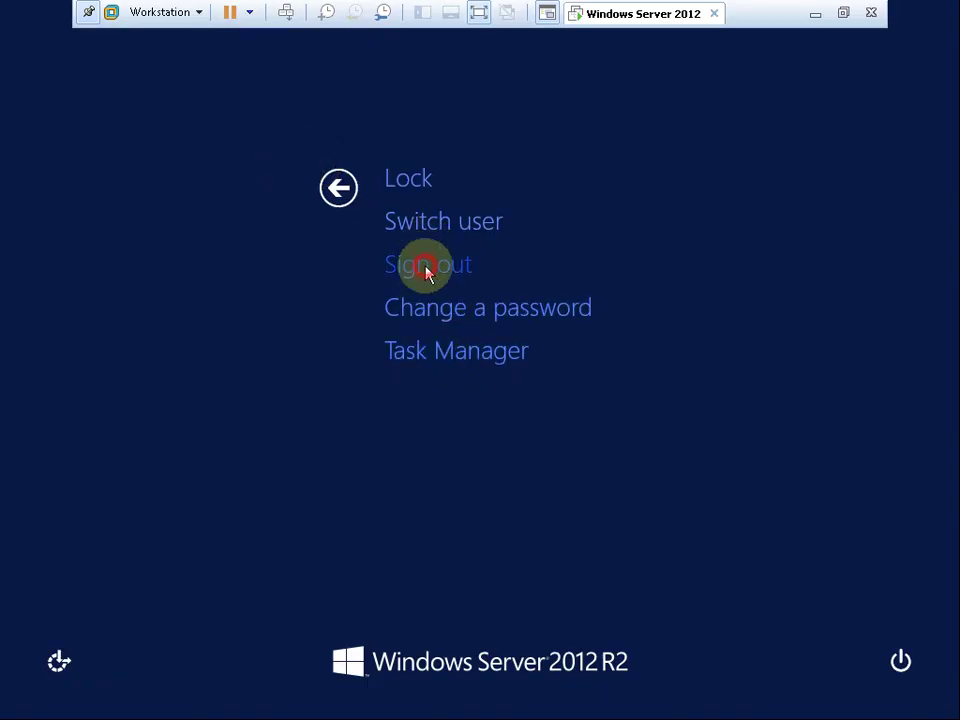
pyautogui.click(425, 268)
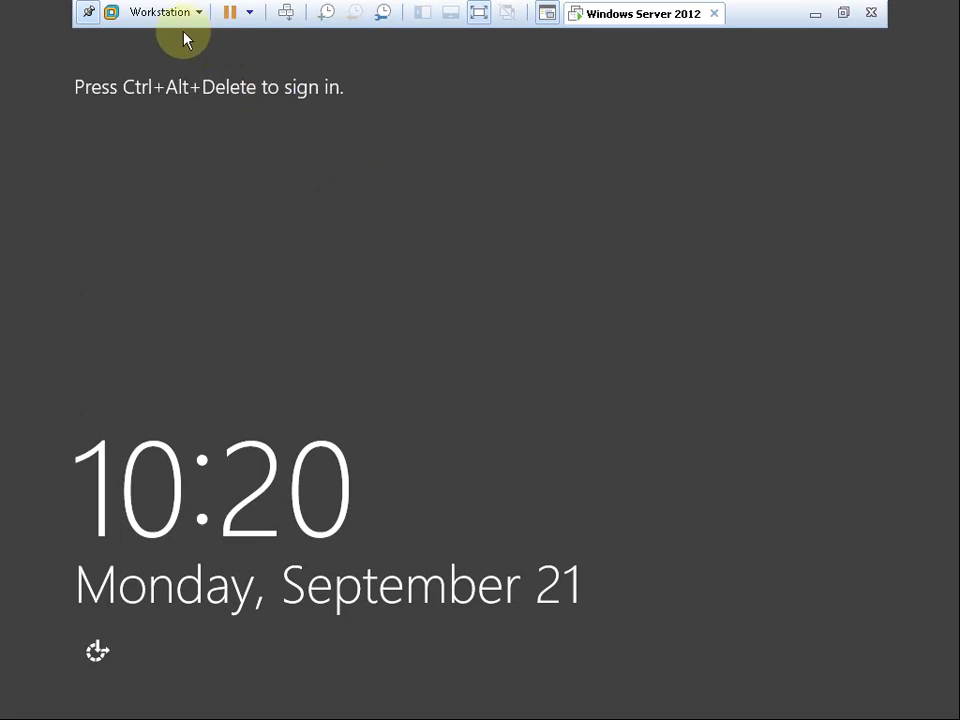
# Send Ctrl+Alt+Del again and sign in as another user, entering the user name and password.
pyautogui.click(180, 13)
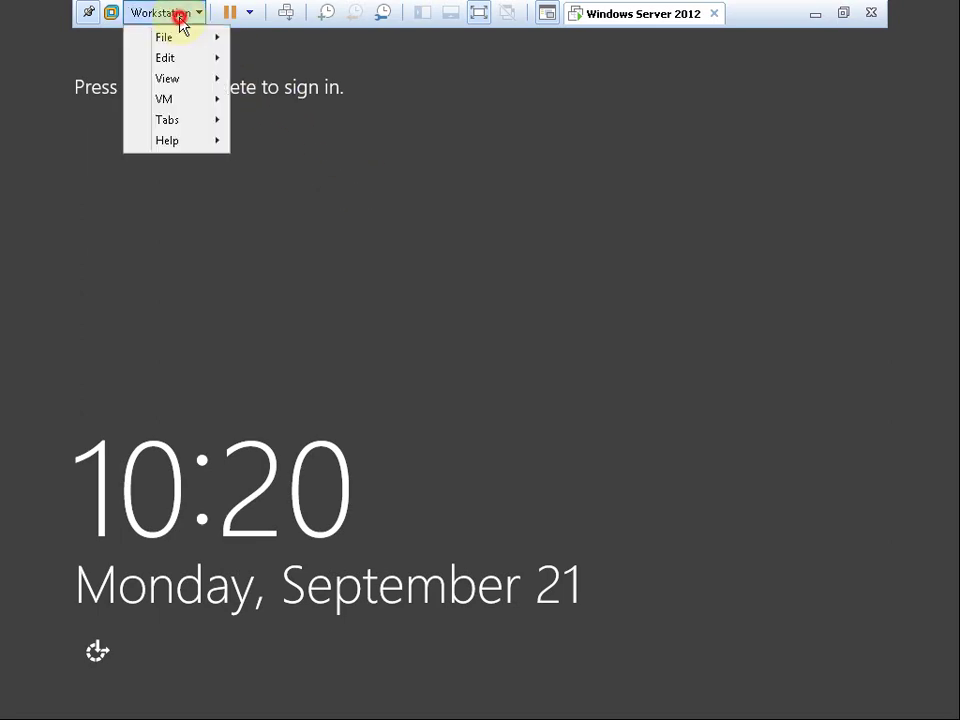
pyautogui.moveTo(229, 100)
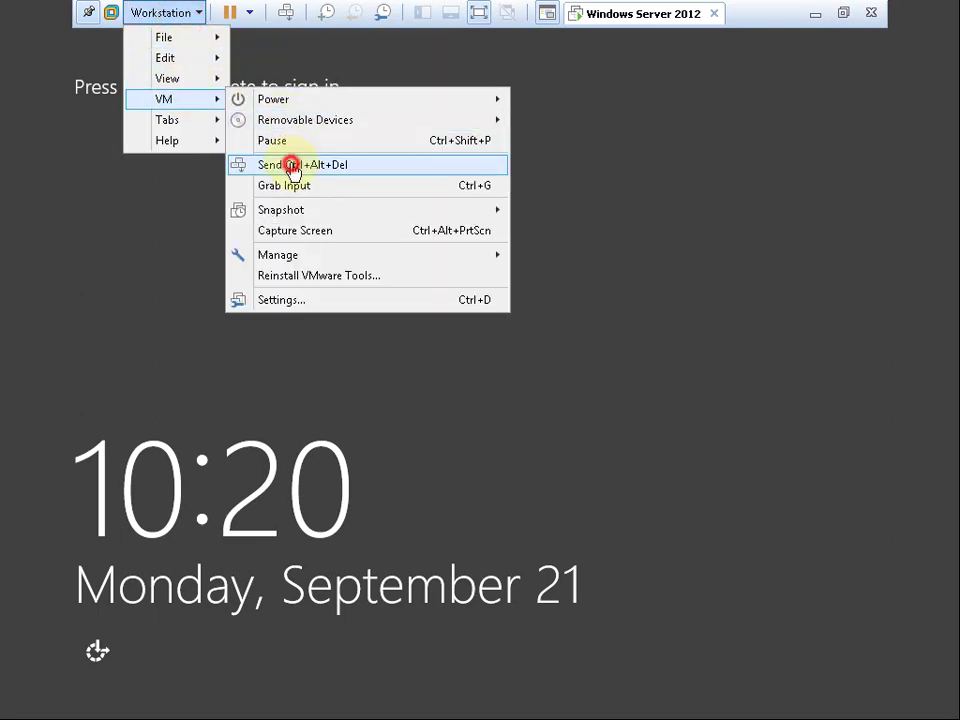
pyautogui.click(291, 166)
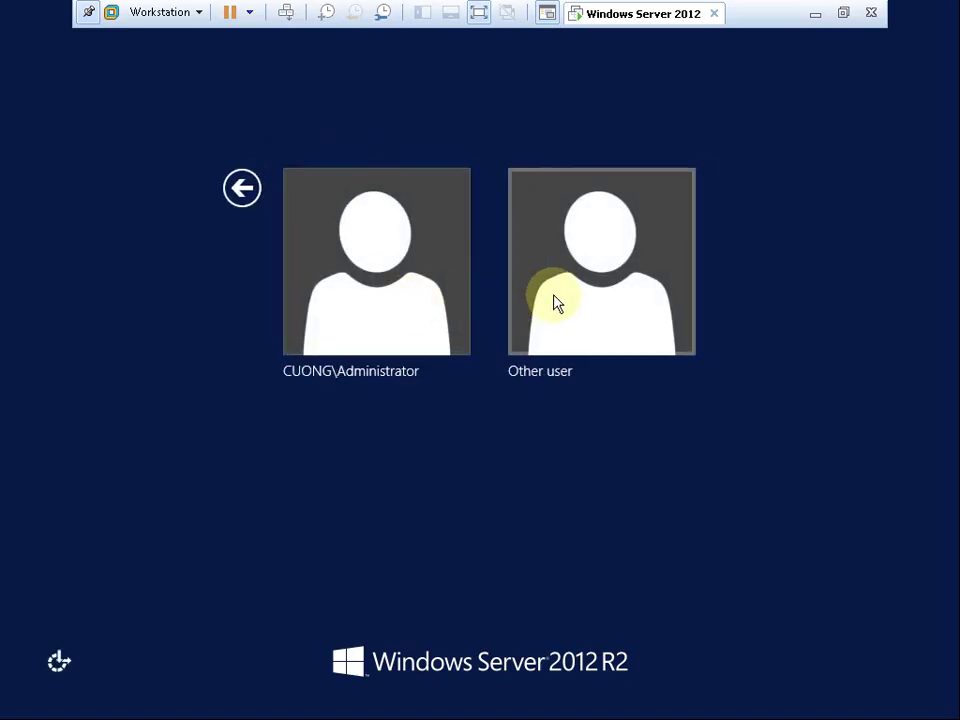
pyautogui.click(557, 300)
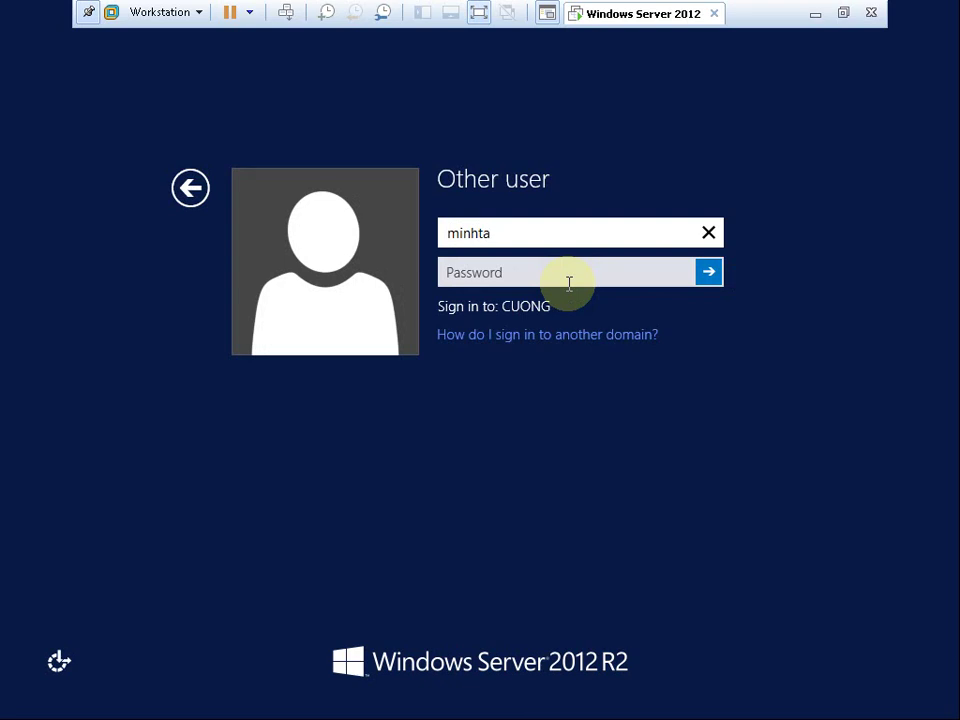
pyautogui.click(568, 283)
pyautogui.write('••')
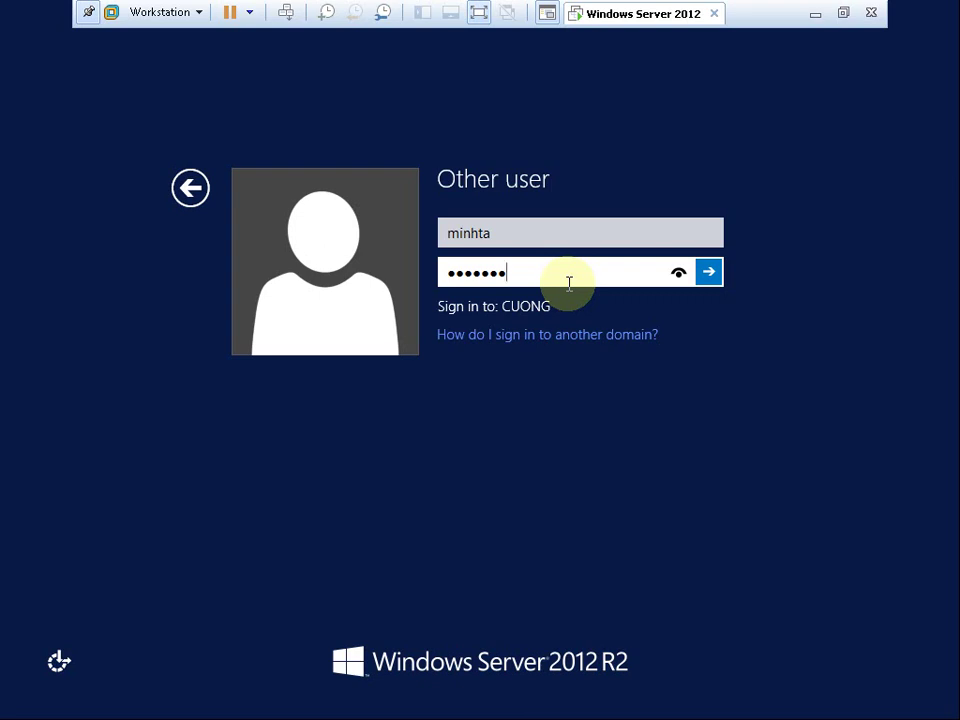
pyautogui.click(713, 279)
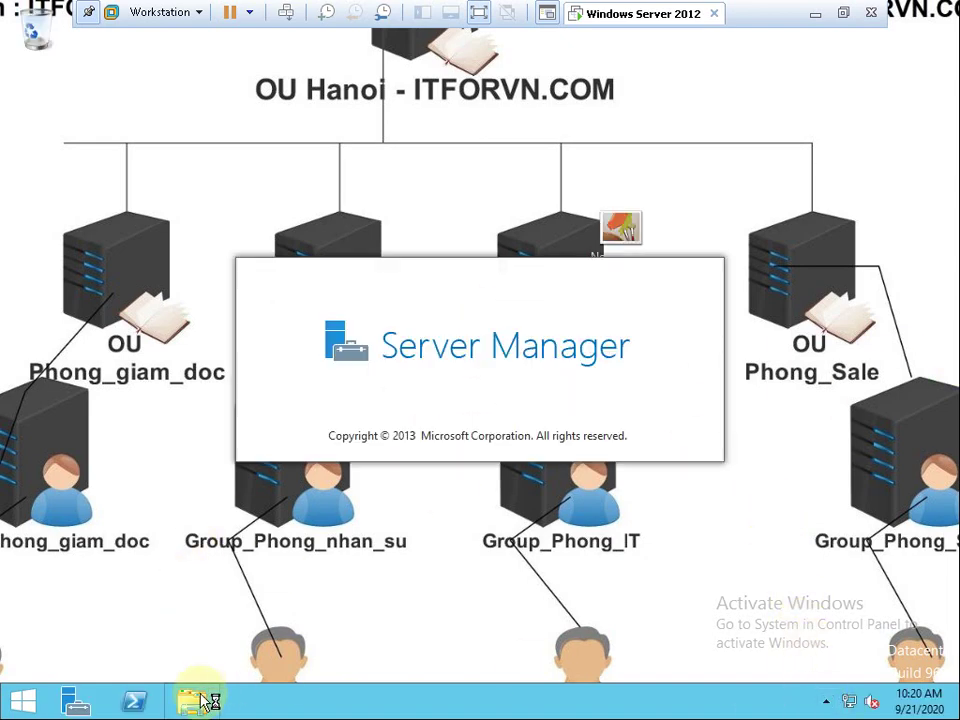
# Open File Explorer and try the Thu muc dung chung drive, dismissing the access-denied errors.
pyautogui.click(203, 701)
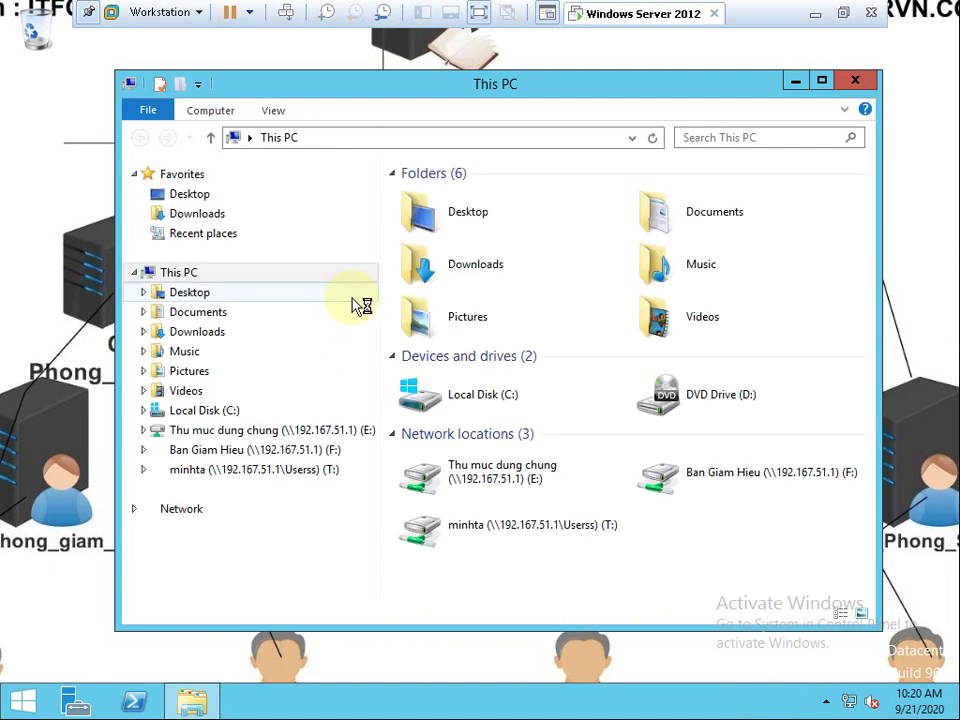
pyautogui.click(318, 432)
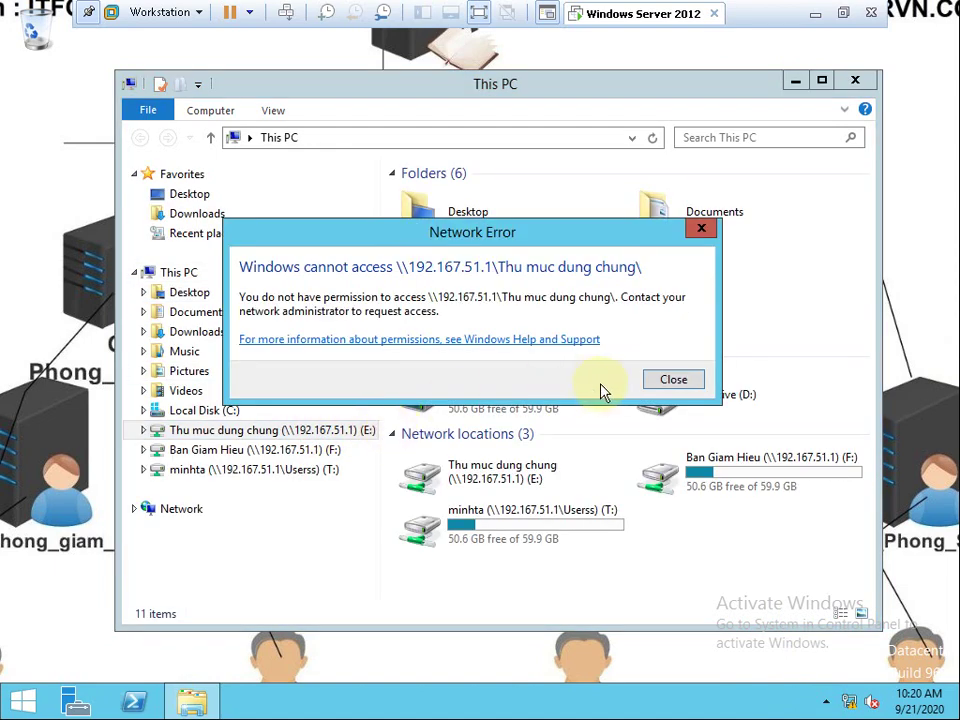
pyautogui.click(671, 379)
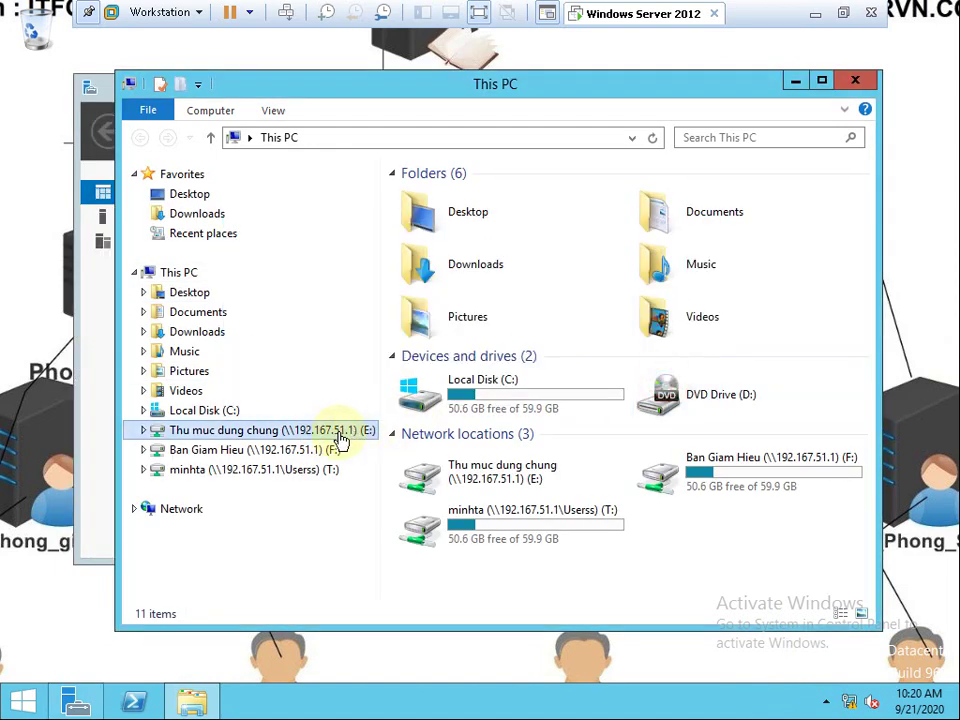
pyautogui.click(348, 437)
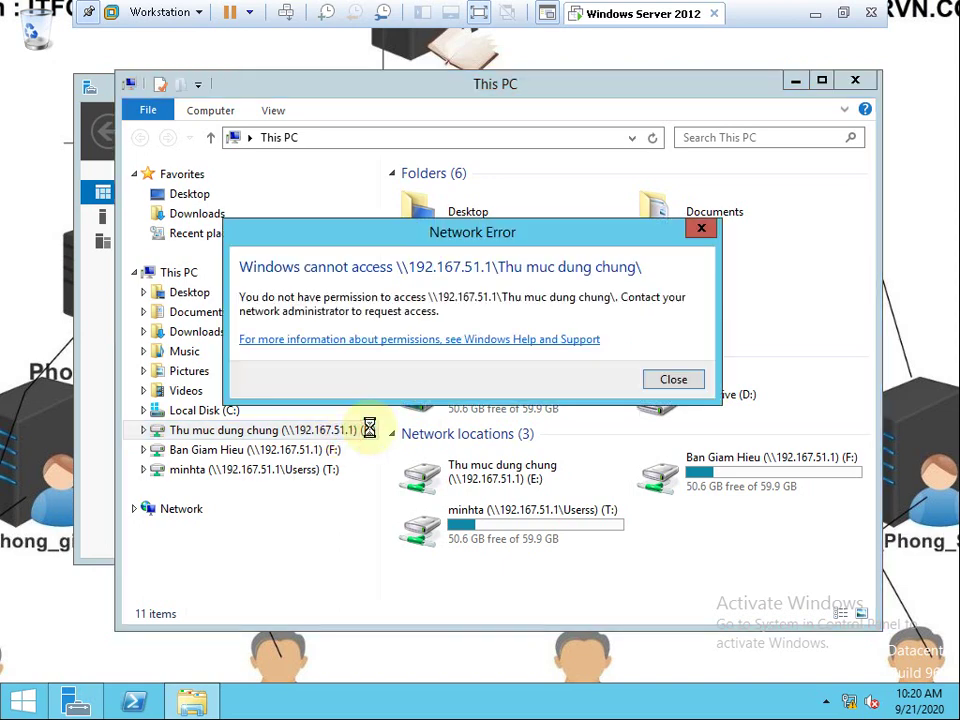
pyautogui.click(673, 379)
pyautogui.click(671, 379)
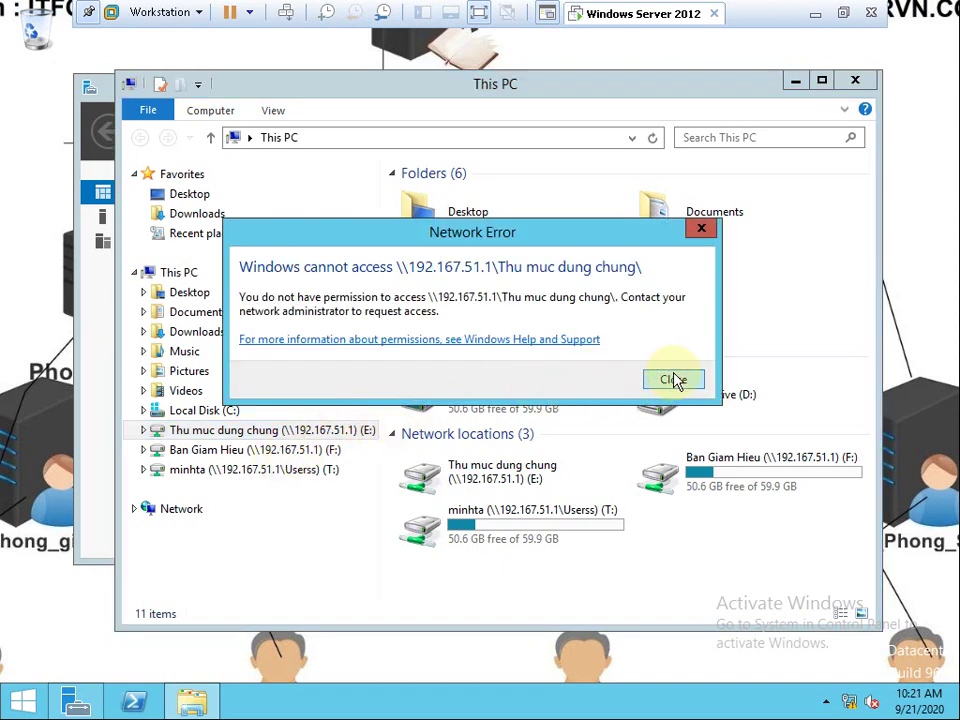
# Open the Ban Giam Hieu and home drives, retry Thu muc dung chung, then show Local Disk (C:).
pyautogui.click(305, 451)
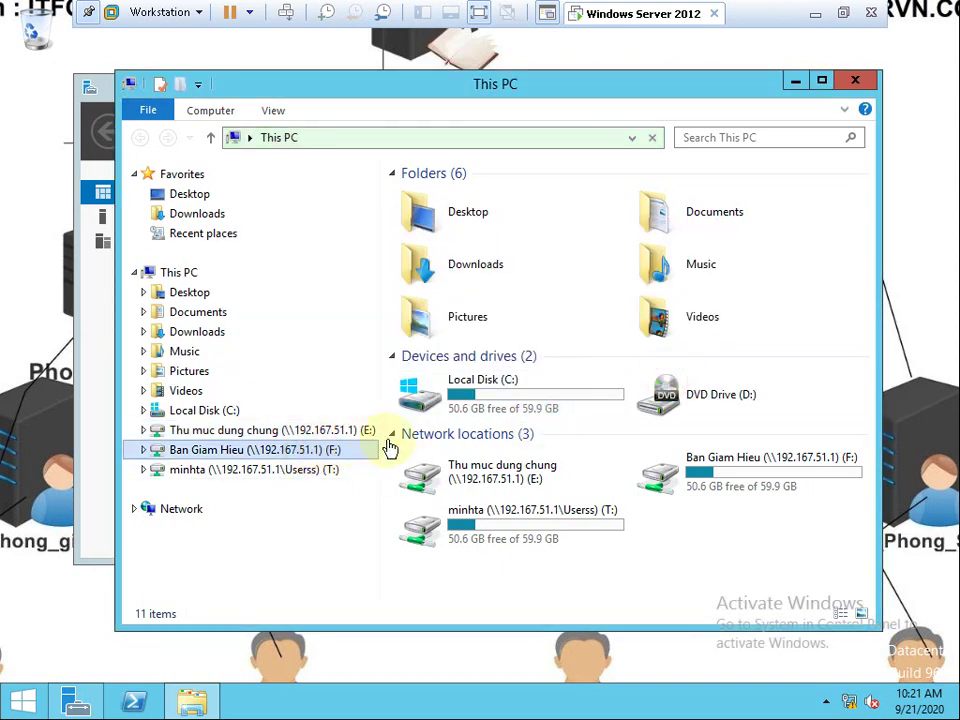
pyautogui.click(288, 472)
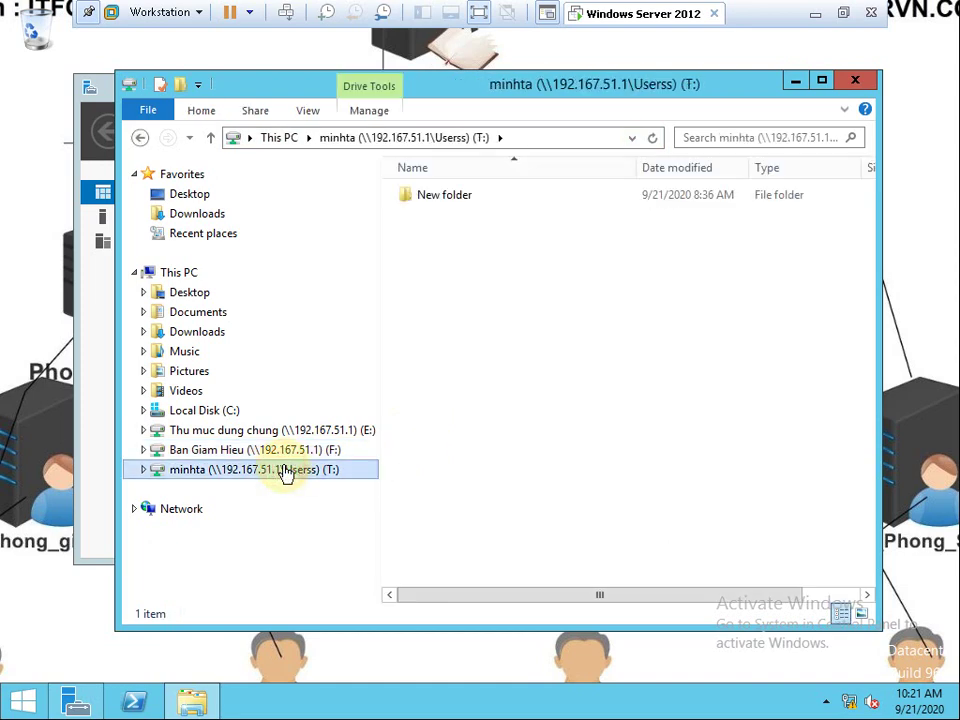
pyautogui.click(289, 462)
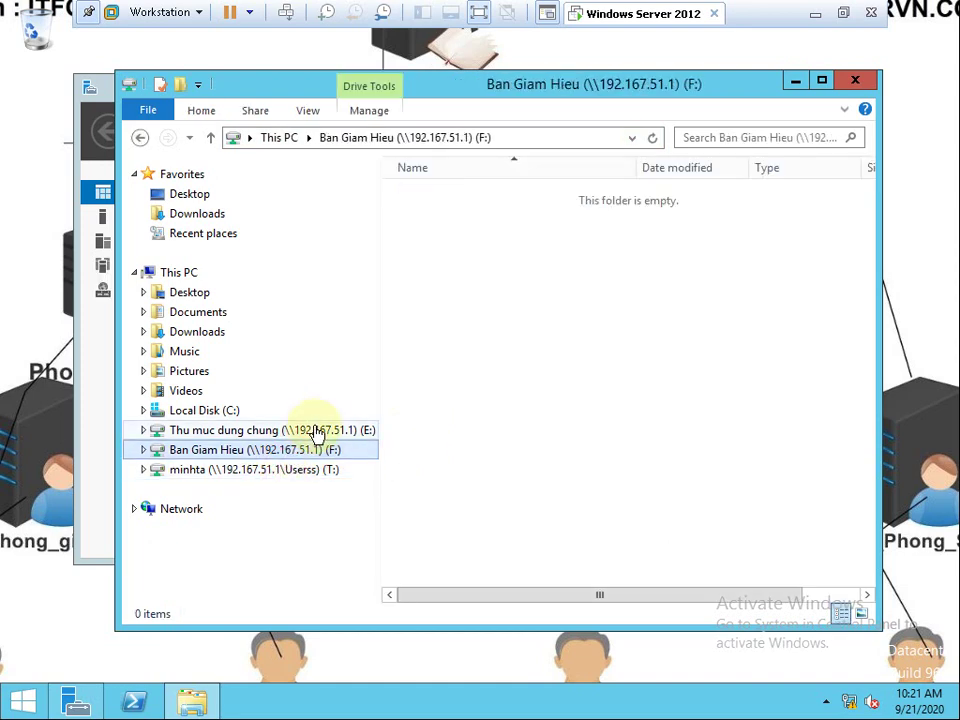
pyautogui.click(312, 430)
pyautogui.click(677, 379)
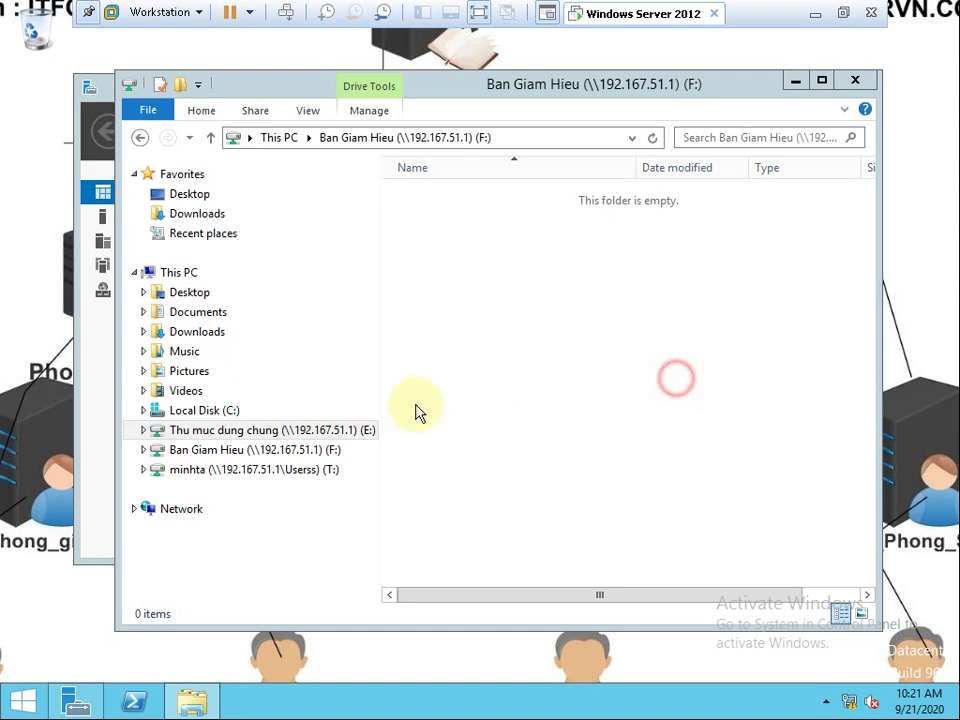
pyautogui.click(228, 409)
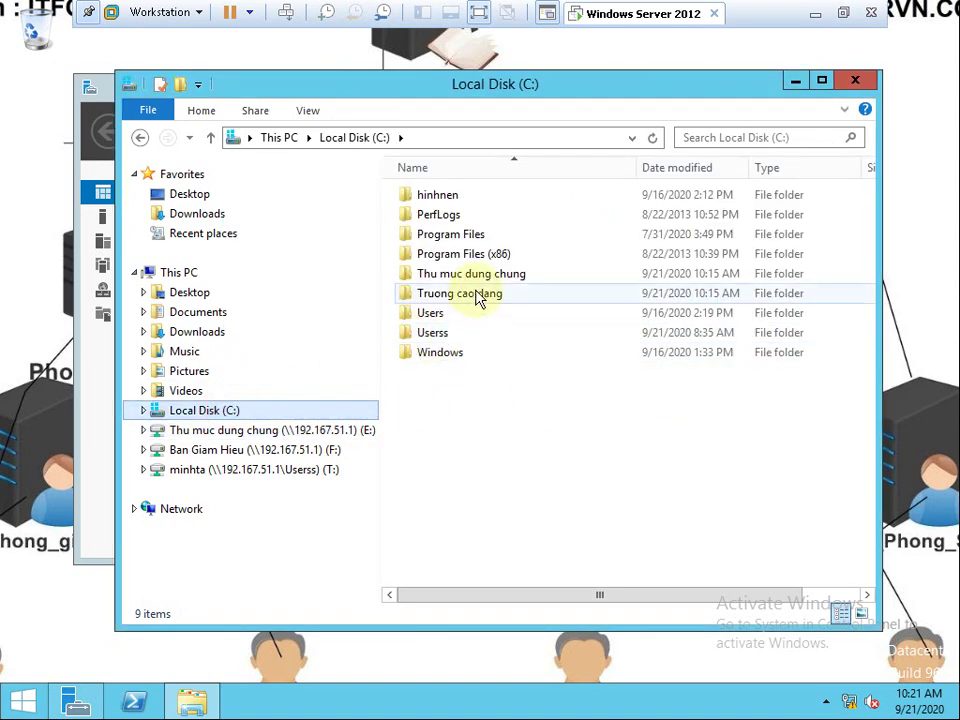
# Check the security permissions of the Thu muc dung chung folder.
pyautogui.rightClick(480, 277)
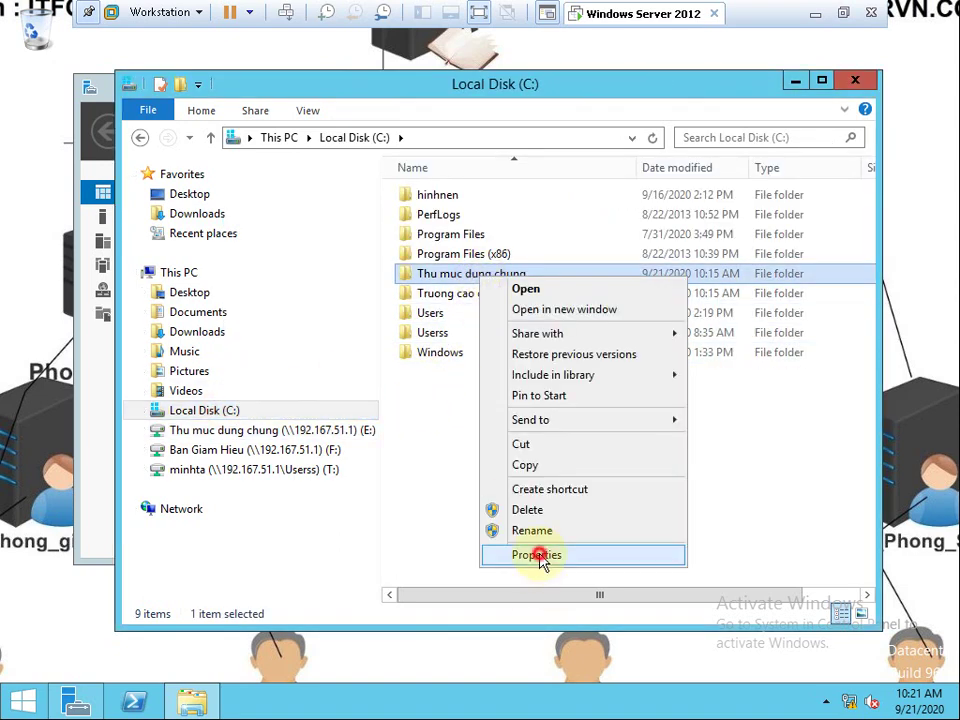
pyautogui.click(538, 555)
pyautogui.click(608, 268)
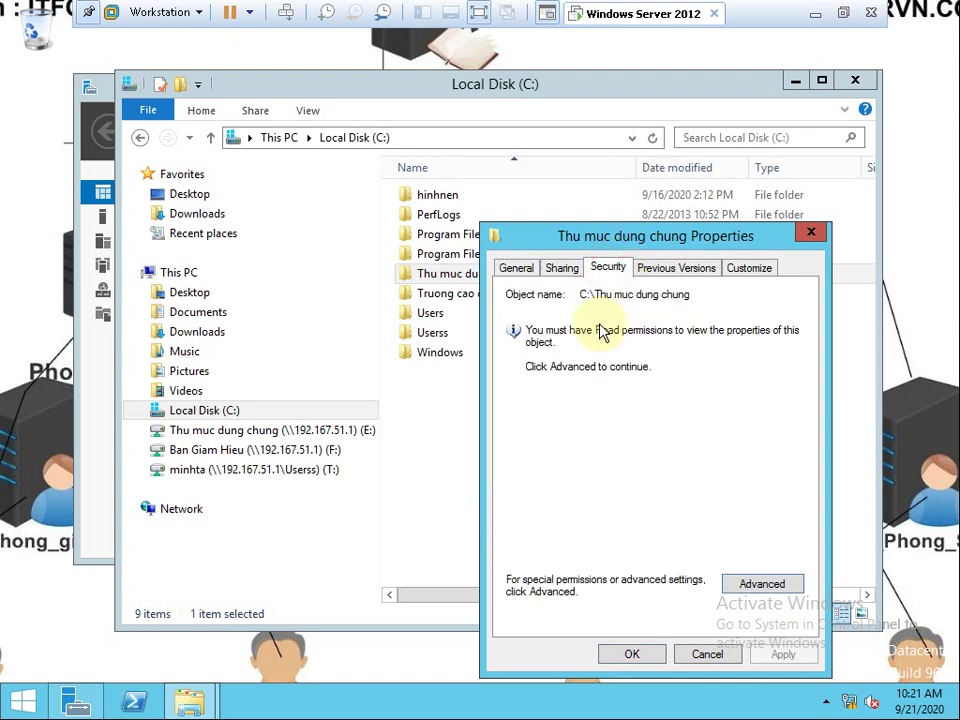
pyautogui.click(811, 236)
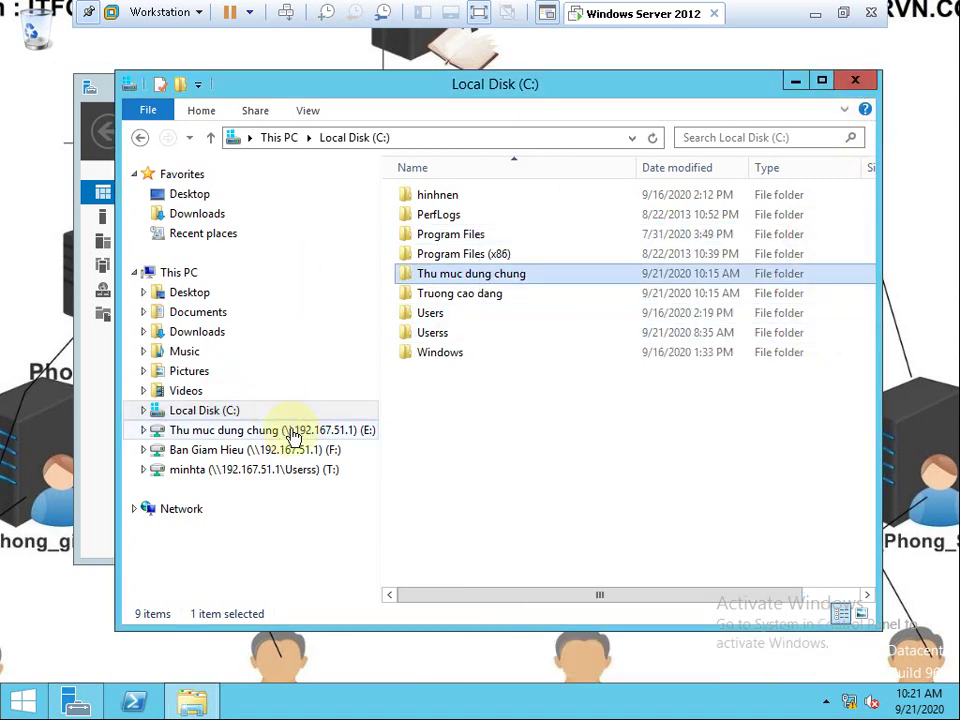
# Share Thu muc dung chung through the Sharing tab's File Sharing wizard and close Properties.
pyautogui.rightClick(486, 272)
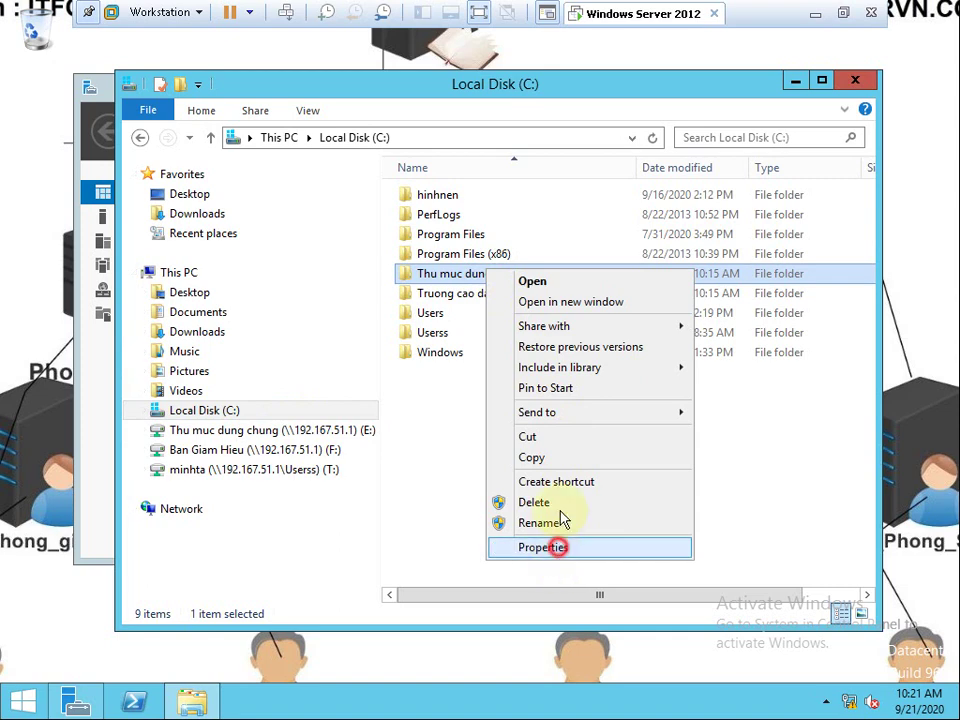
pyautogui.click(550, 547)
pyautogui.click(567, 268)
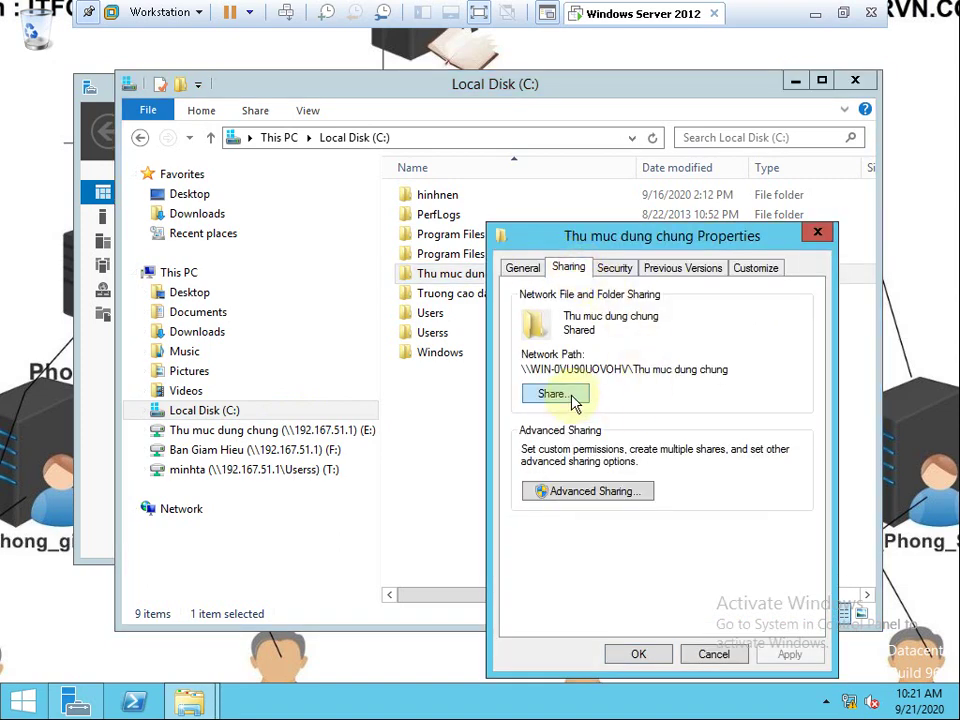
pyautogui.click(554, 394)
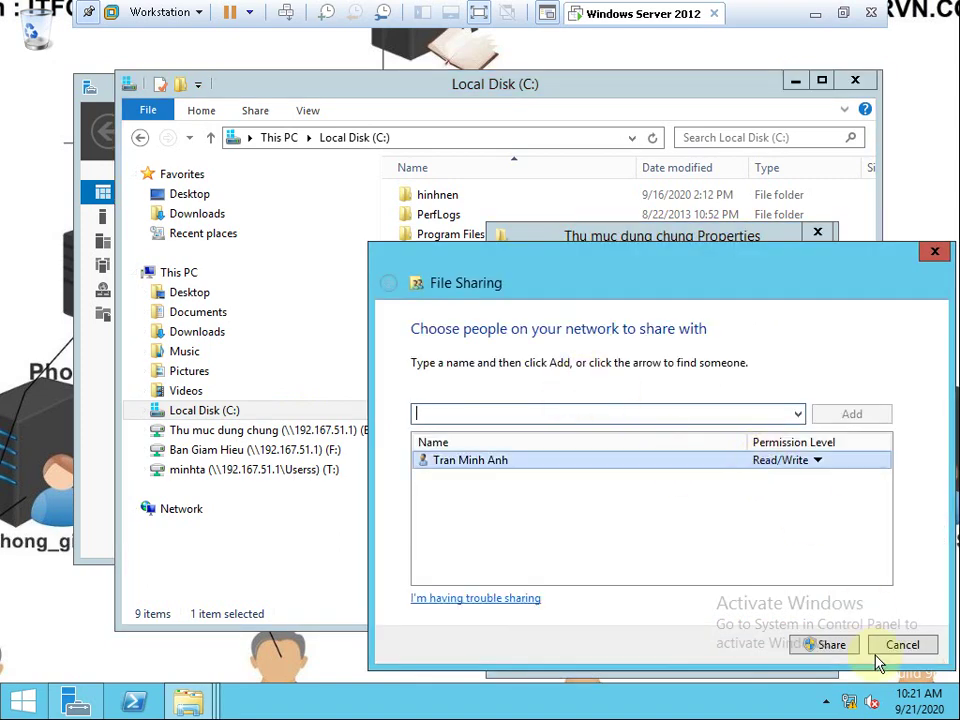
pyautogui.click(840, 643)
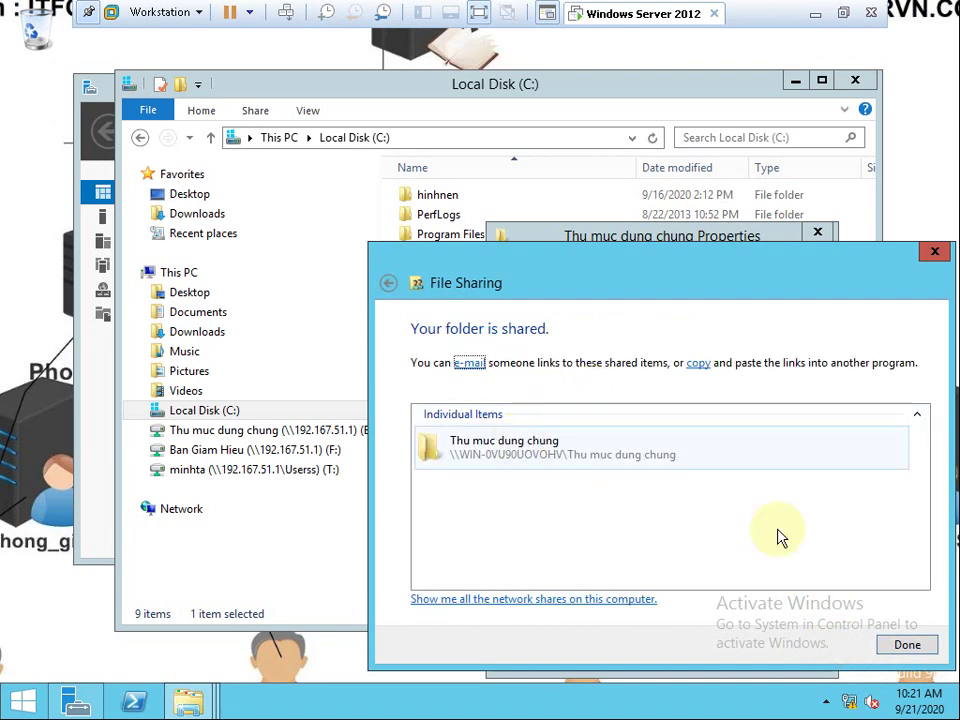
pyautogui.click(904, 645)
pyautogui.click(650, 658)
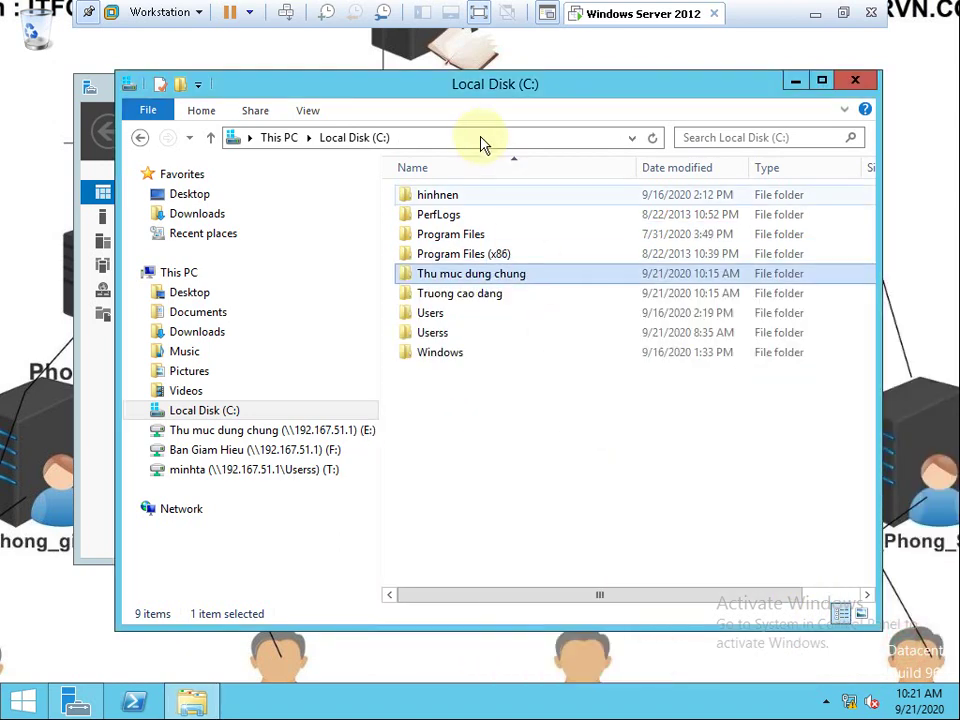
# Open the Thu muc dung chung folder, then close File Explorer and Server Manager.
pyautogui.click(480, 135)
pyautogui.doubleClick(514, 277)
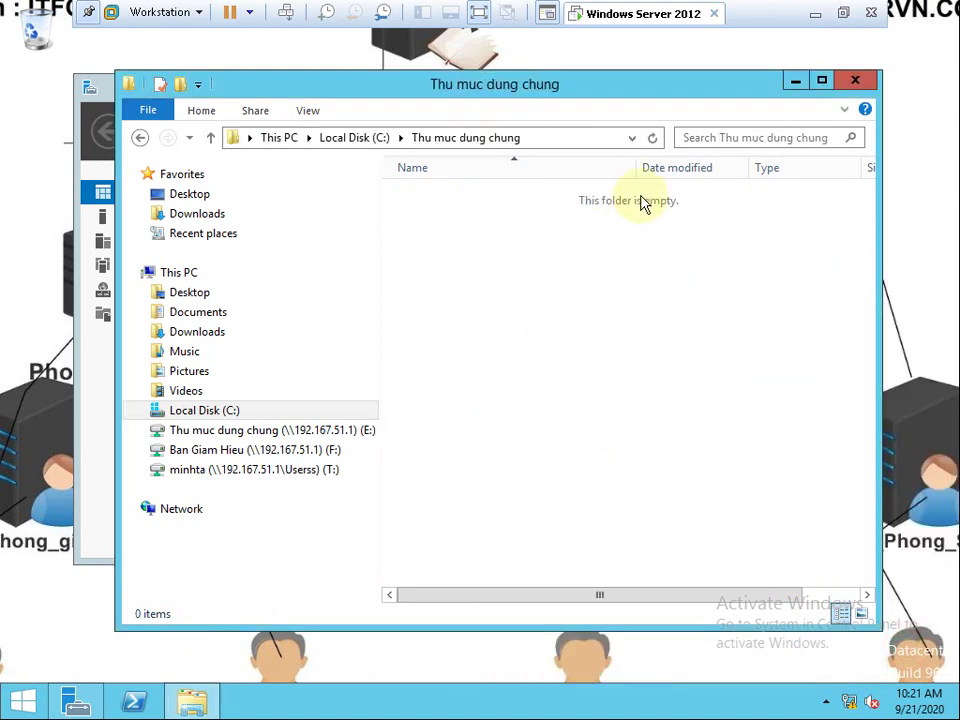
pyautogui.click(855, 87)
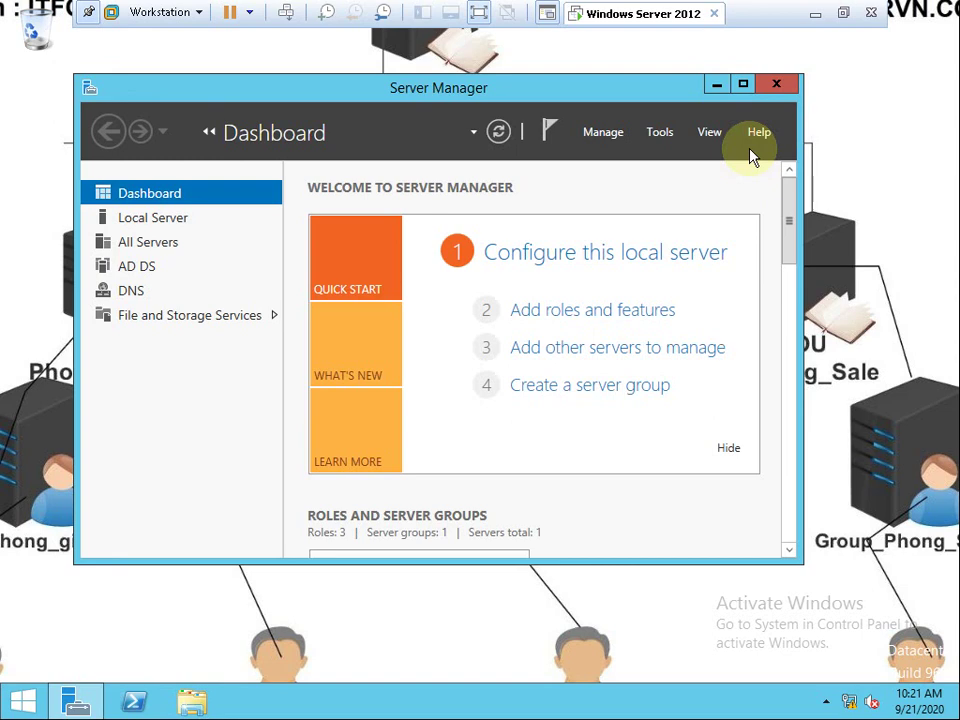
pyautogui.click(782, 86)
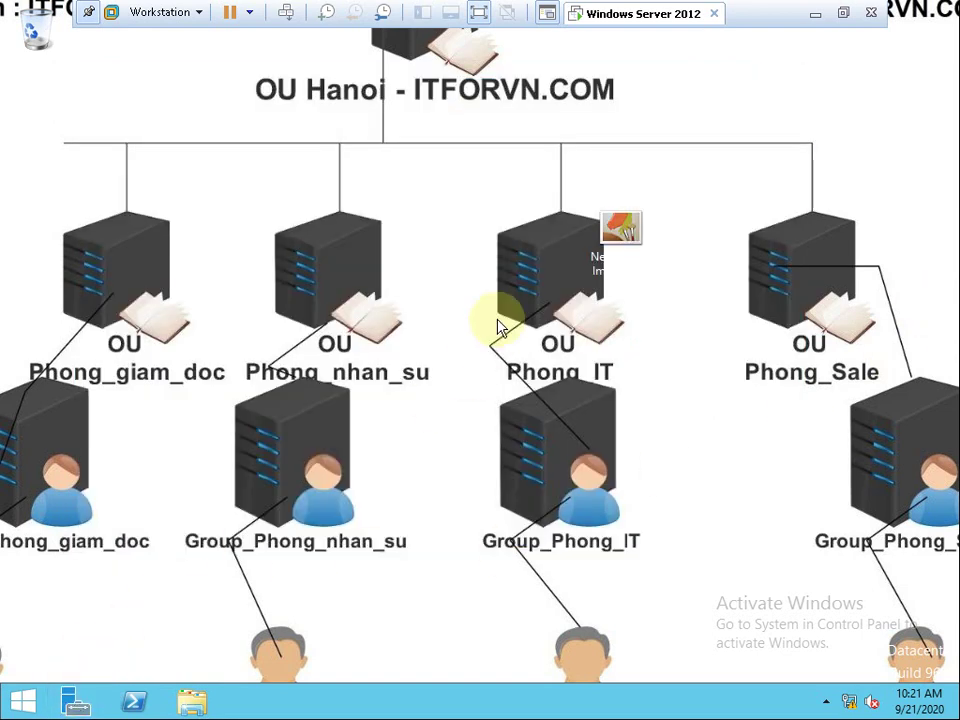
# Browse the Ban Giam Hieu, home and Thu muc dung chung network drives, then close the window.
pyautogui.click(194, 701)
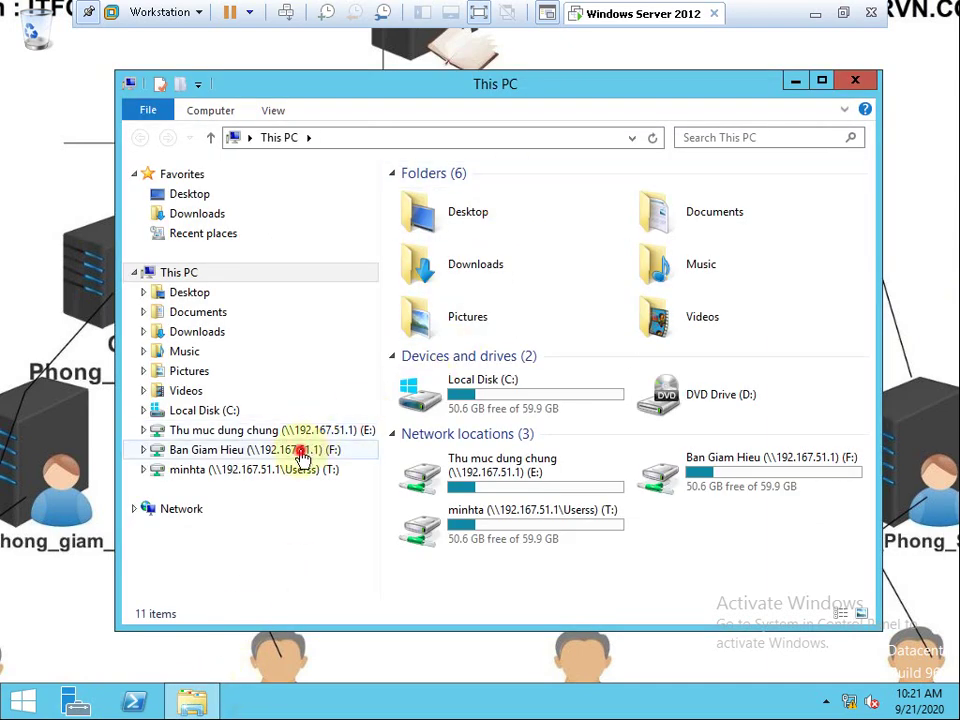
pyautogui.click(302, 455)
pyautogui.click(302, 470)
pyautogui.click(298, 452)
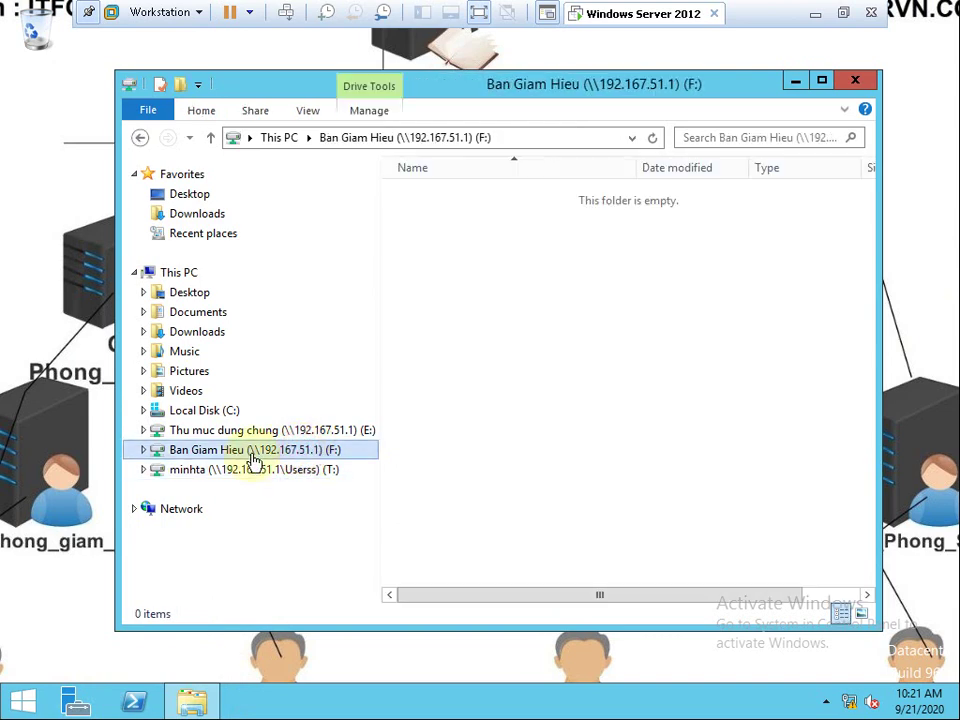
pyautogui.click(316, 432)
pyautogui.click(303, 470)
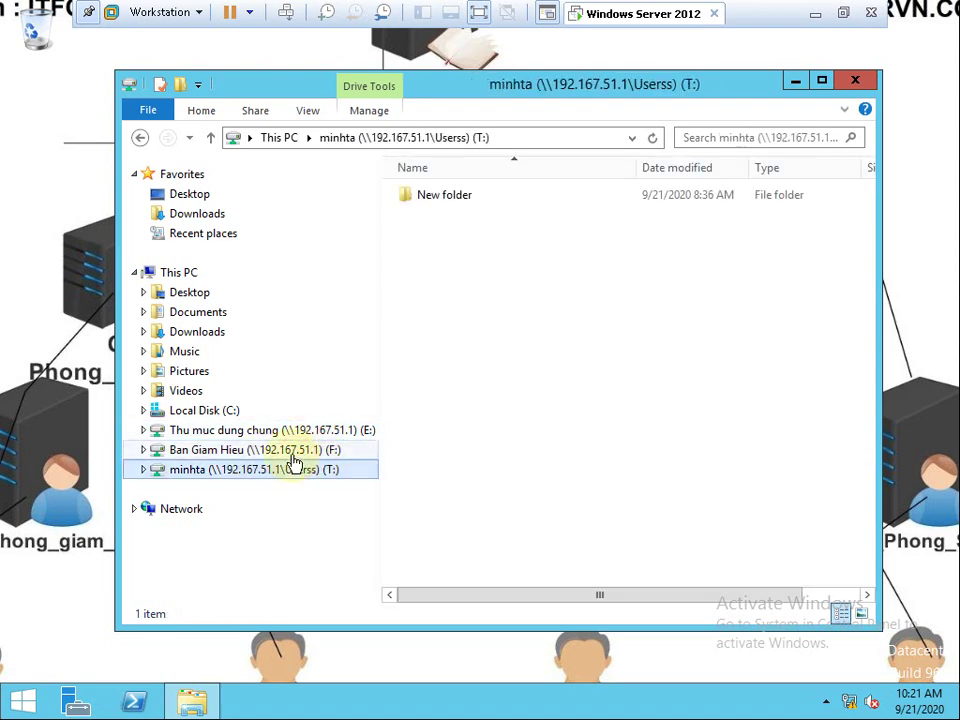
pyautogui.click(300, 449)
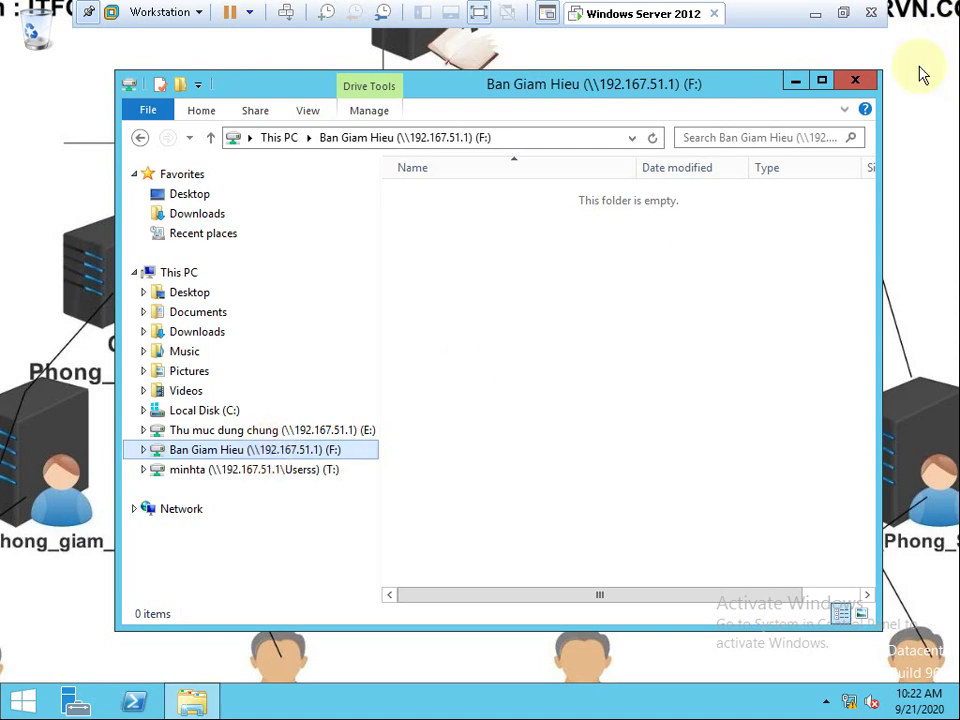
pyautogui.click(855, 80)
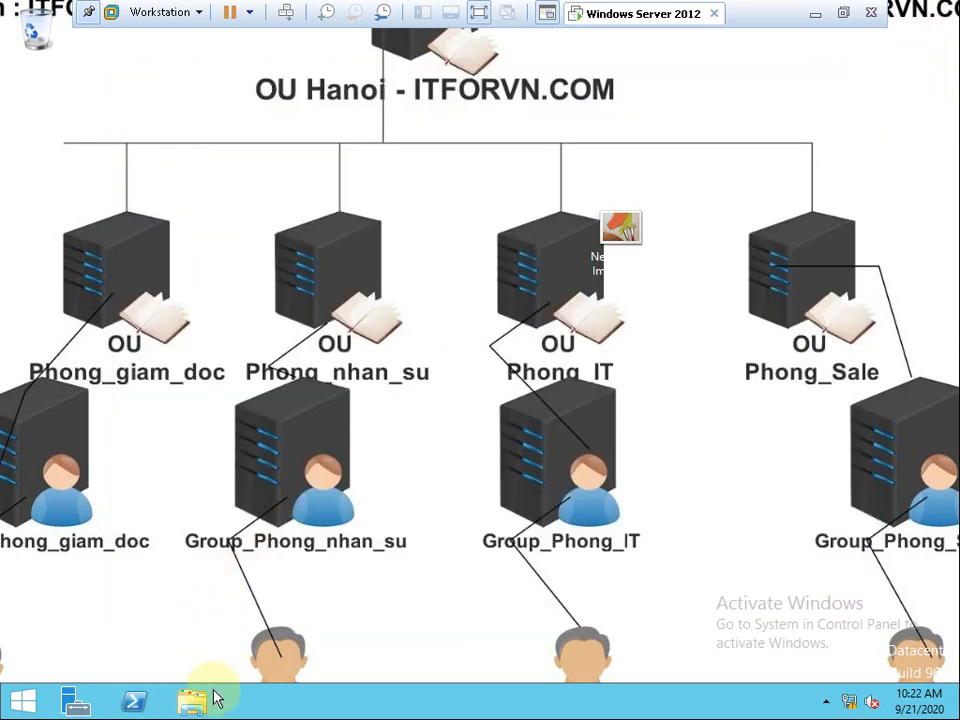
# Sign out of the server session via VM > Send Ctrl+Alt+Del.
pyautogui.click(127, 12)
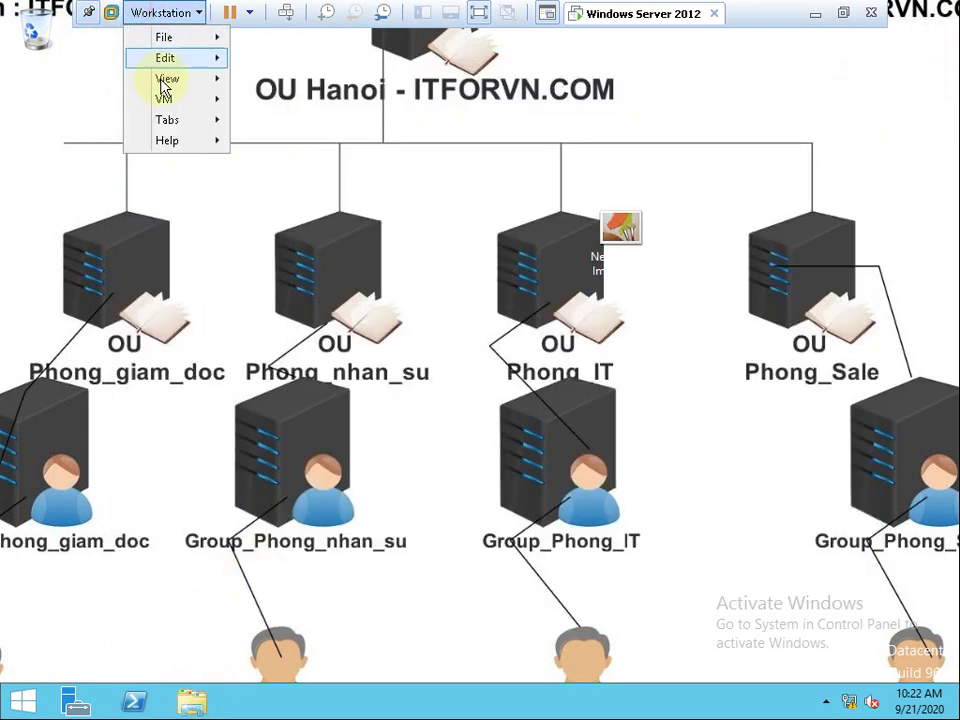
pyautogui.moveTo(163, 97)
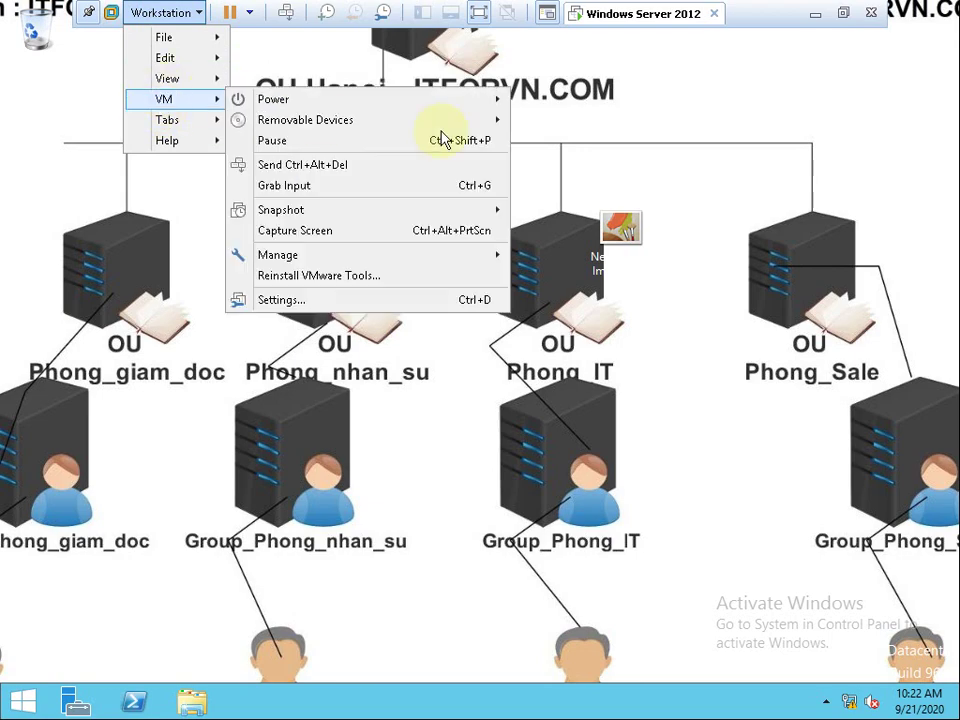
pyautogui.click(288, 164)
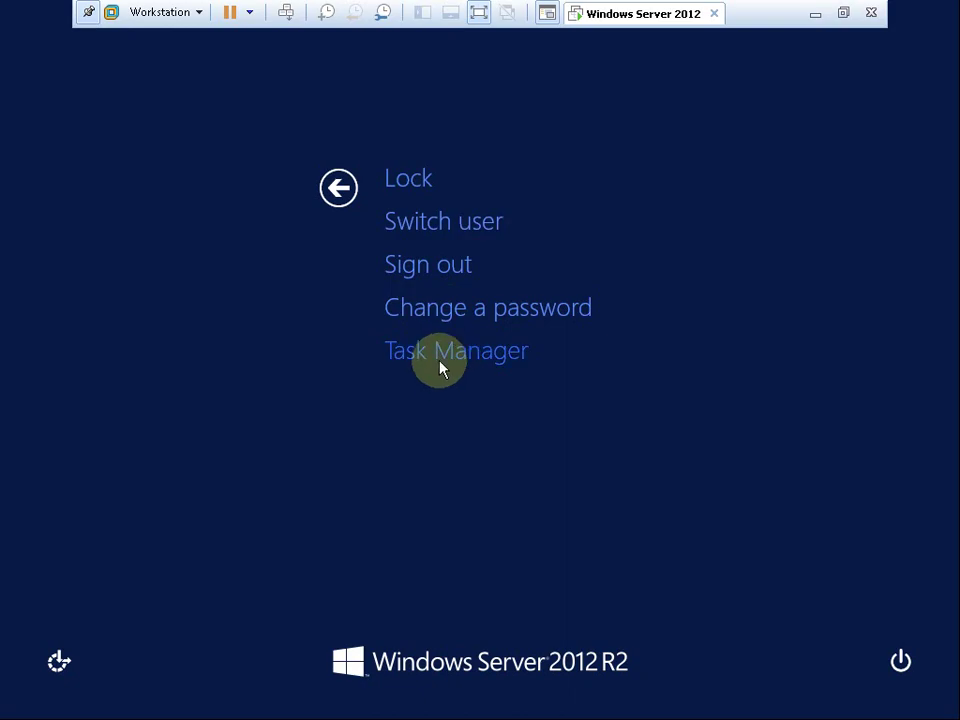
pyautogui.click(433, 270)
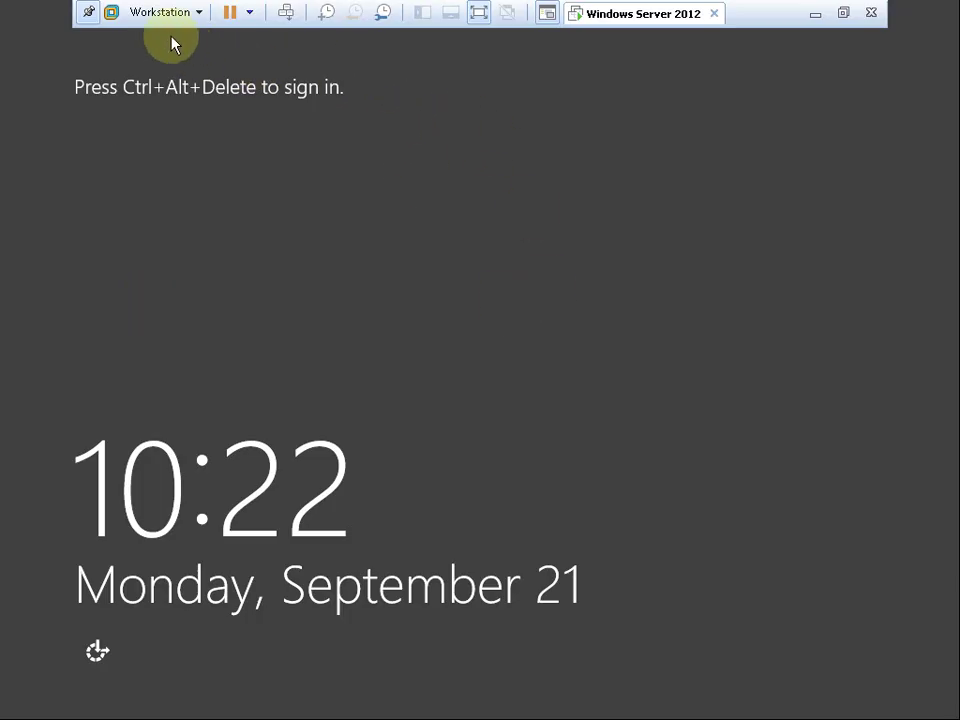
# Sign back in as Administrator through Other user, entering the account password.
pyautogui.click(160, 12)
pyautogui.moveTo(166, 100)
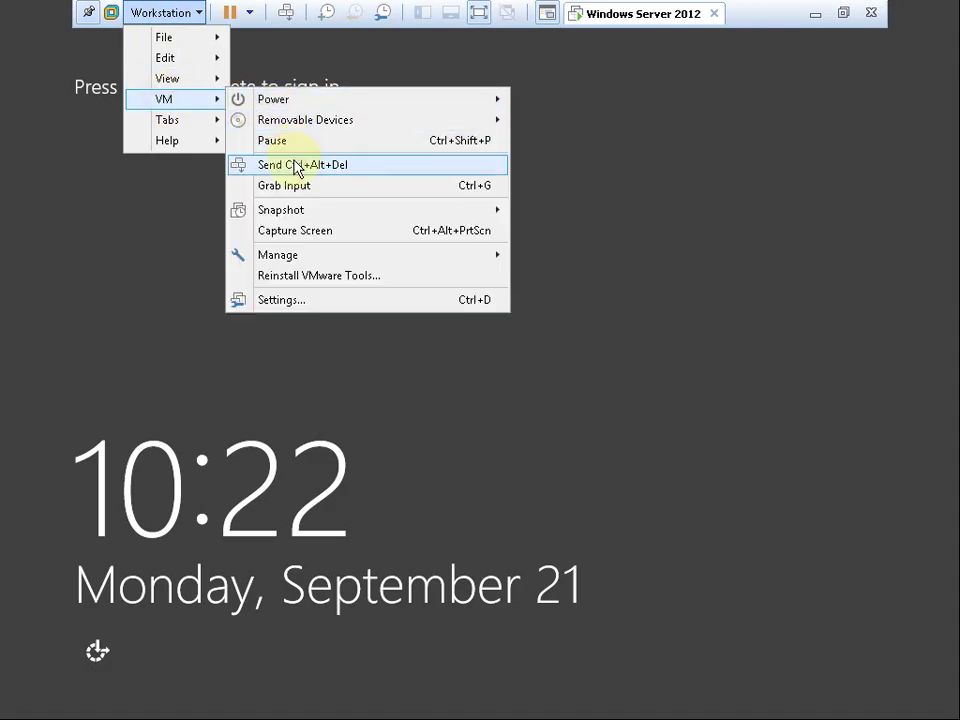
pyautogui.click(297, 166)
pyautogui.click(579, 321)
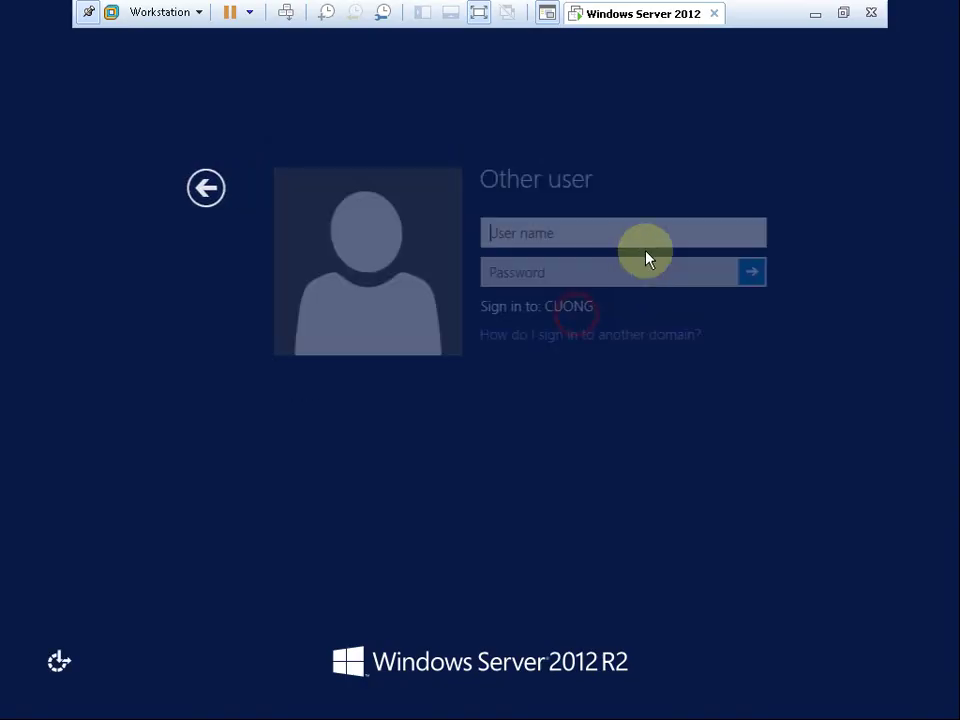
pyautogui.write('Administrator')
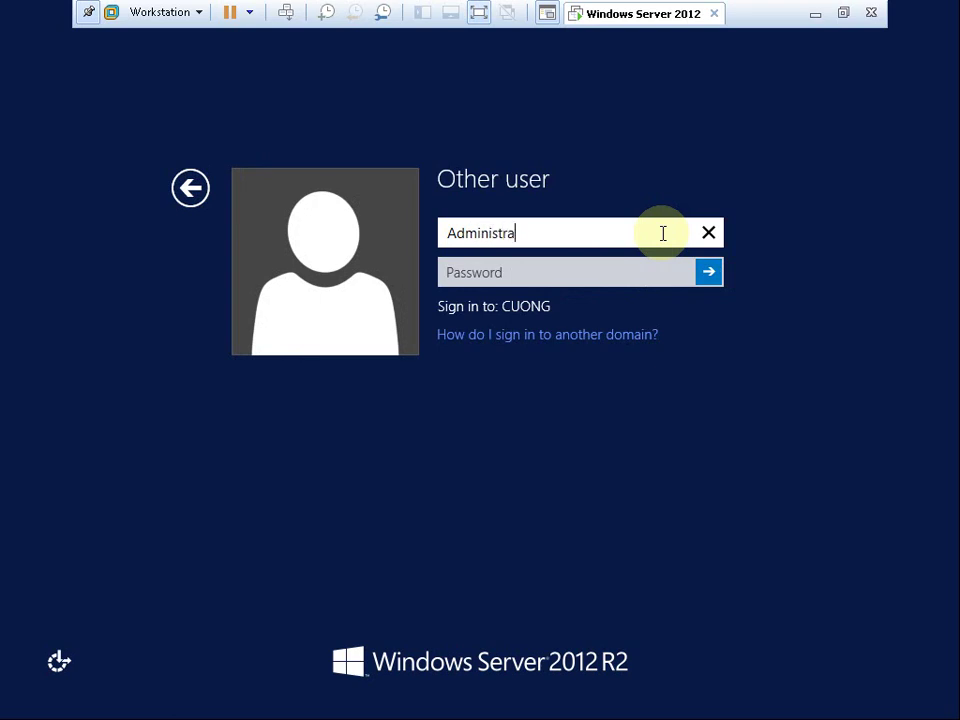
pyautogui.click(618, 279)
pyautogui.write('P')
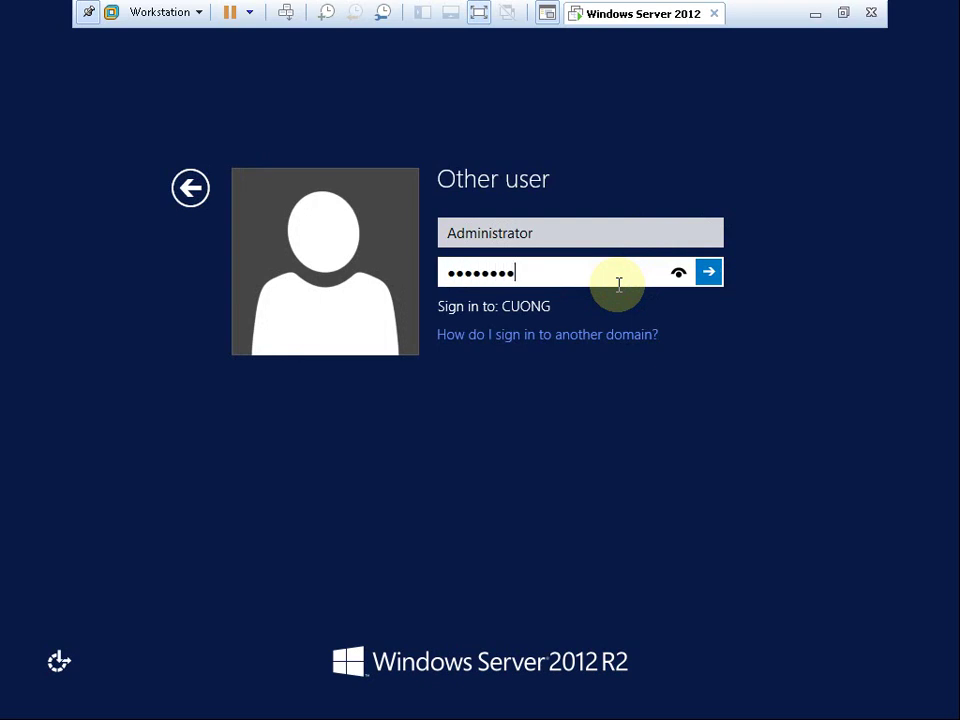
pyautogui.press('Return')
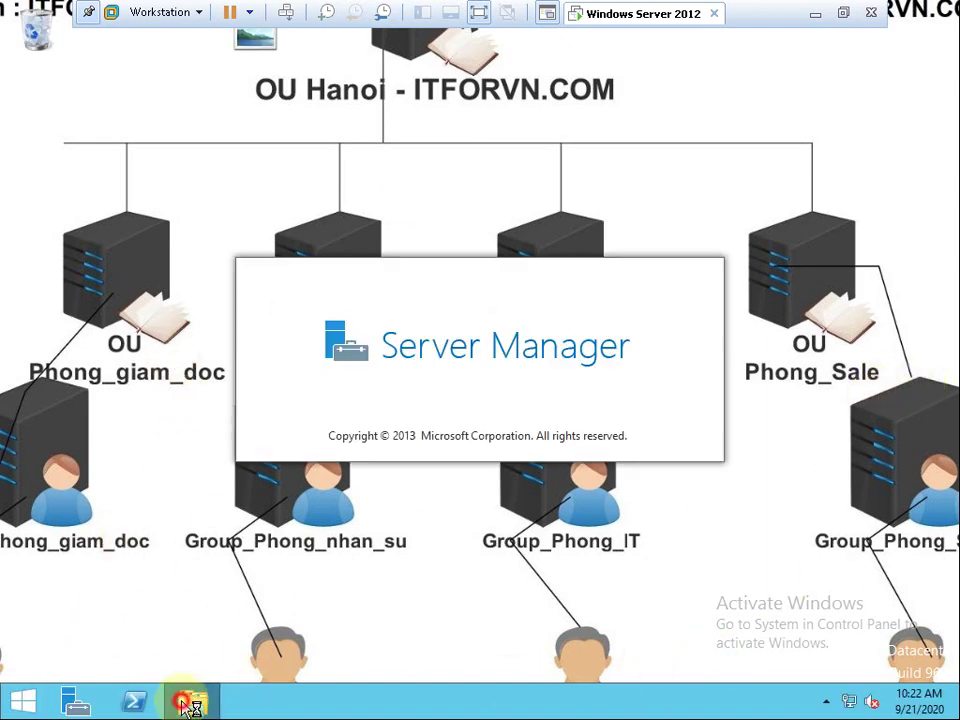
# Show Local Disk (C:) in File Explorer and open Thu muc dung chung's properties.
pyautogui.click(190, 702)
pyautogui.click(79, 334)
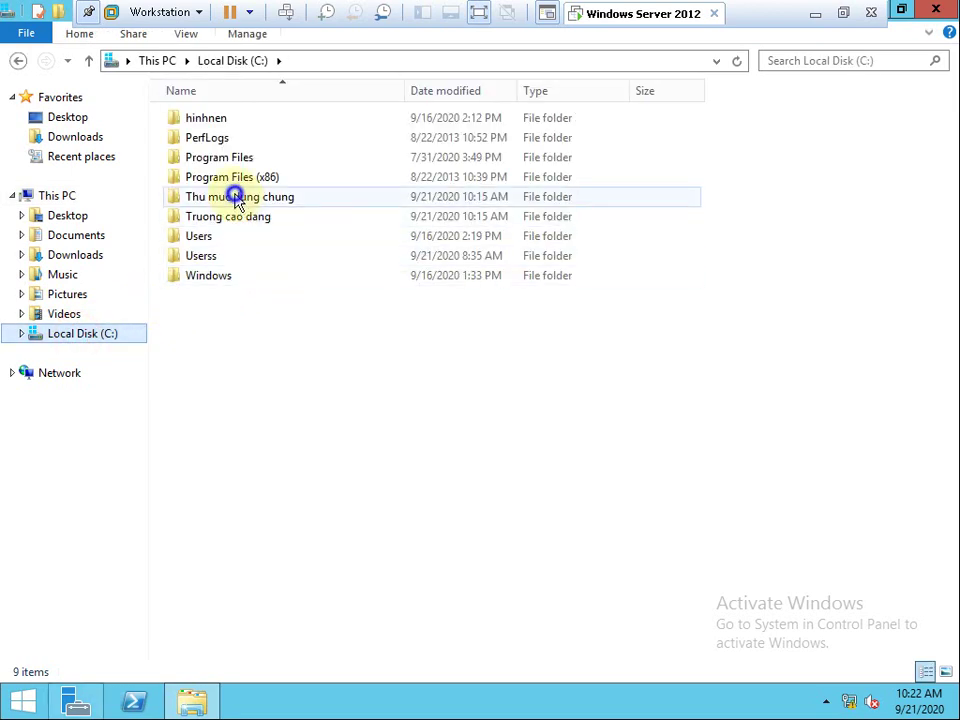
pyautogui.rightClick(238, 200)
pyautogui.click(280, 469)
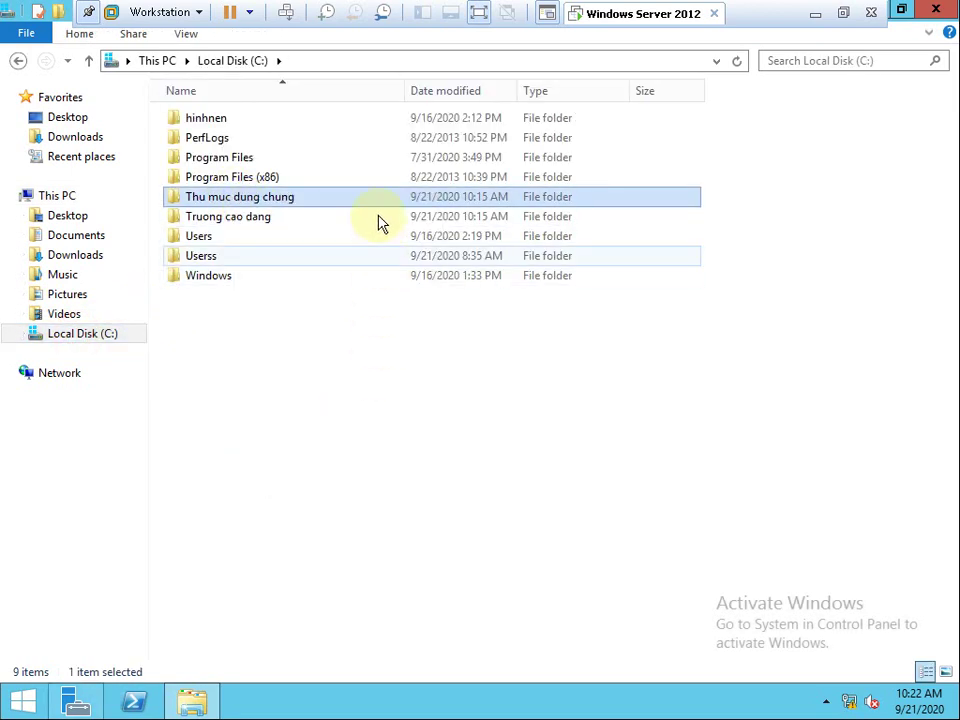
# Review the folder's user and Administrators permissions and its sharing status, then close the properties.
pyautogui.click(352, 241)
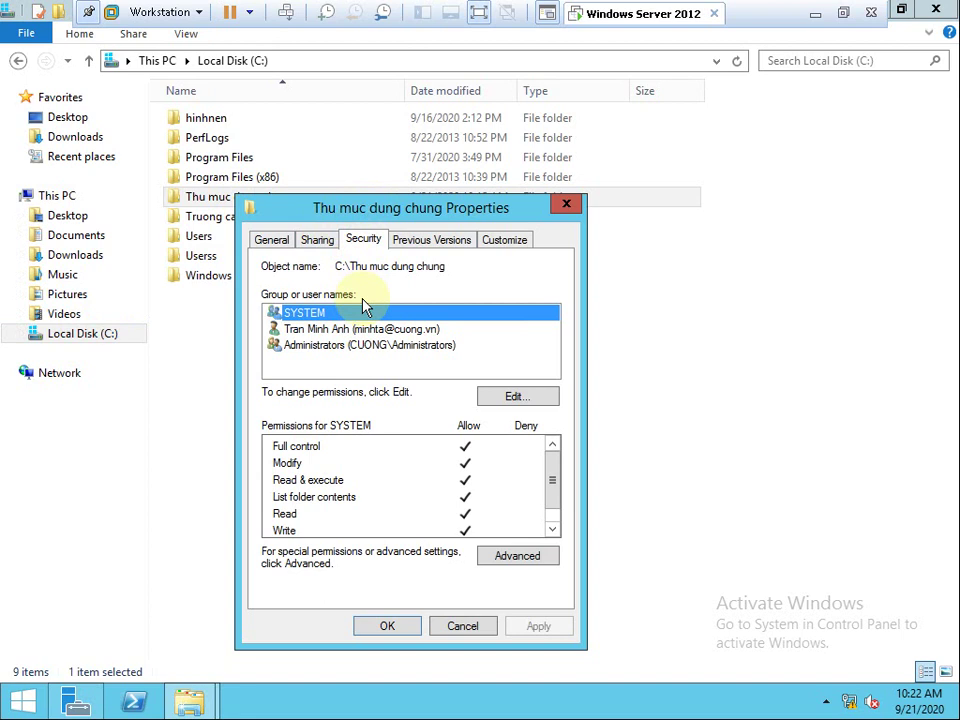
pyautogui.click(306, 329)
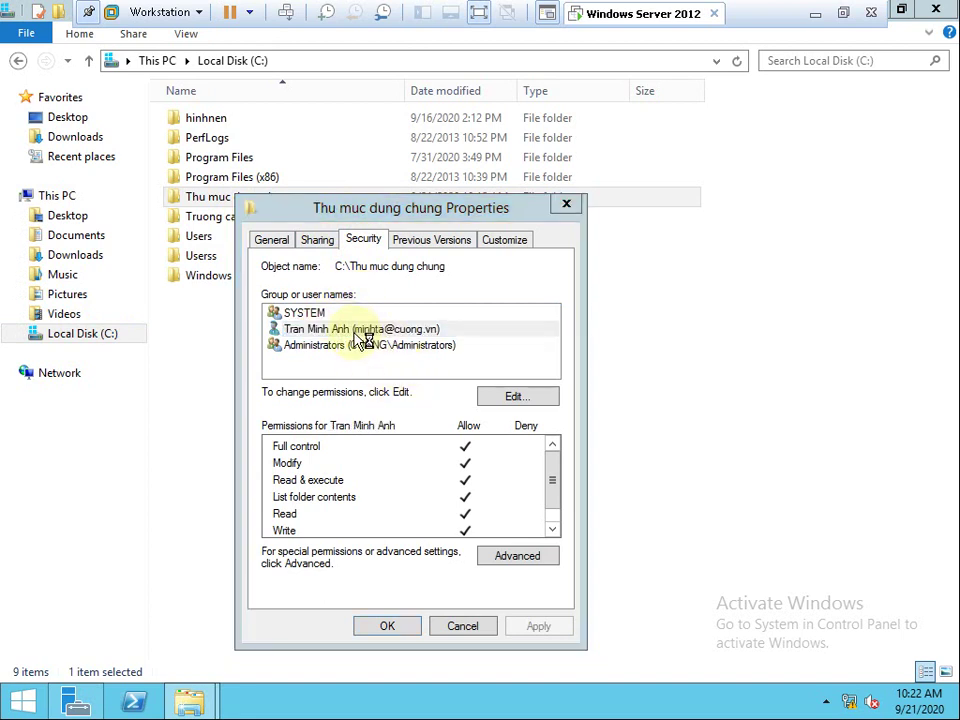
pyautogui.click(347, 344)
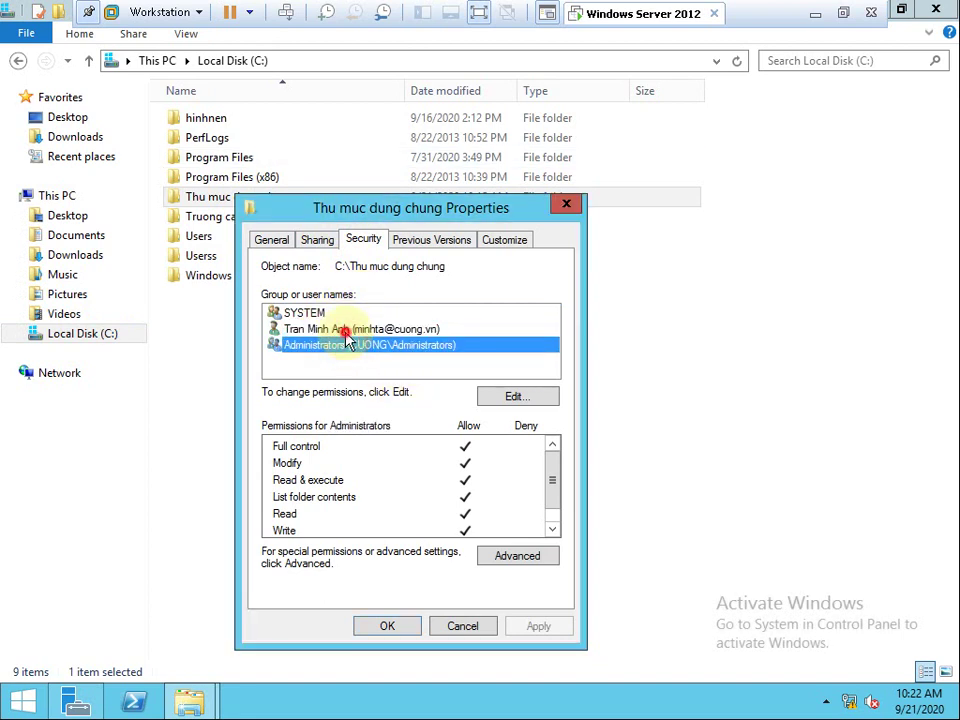
pyautogui.click(353, 333)
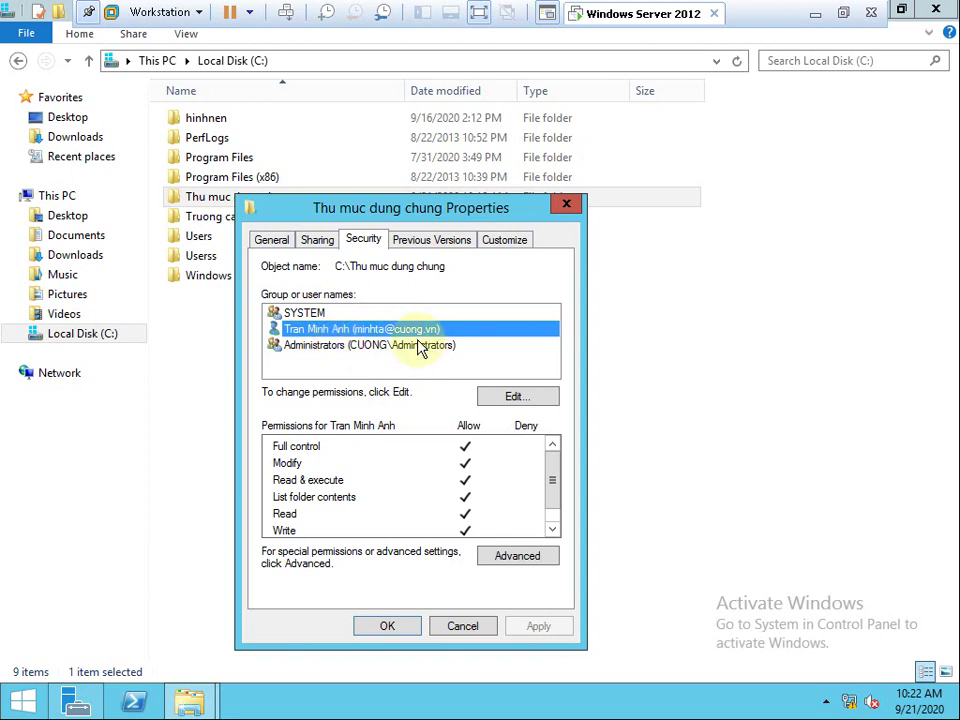
pyautogui.click(318, 241)
pyautogui.click(363, 241)
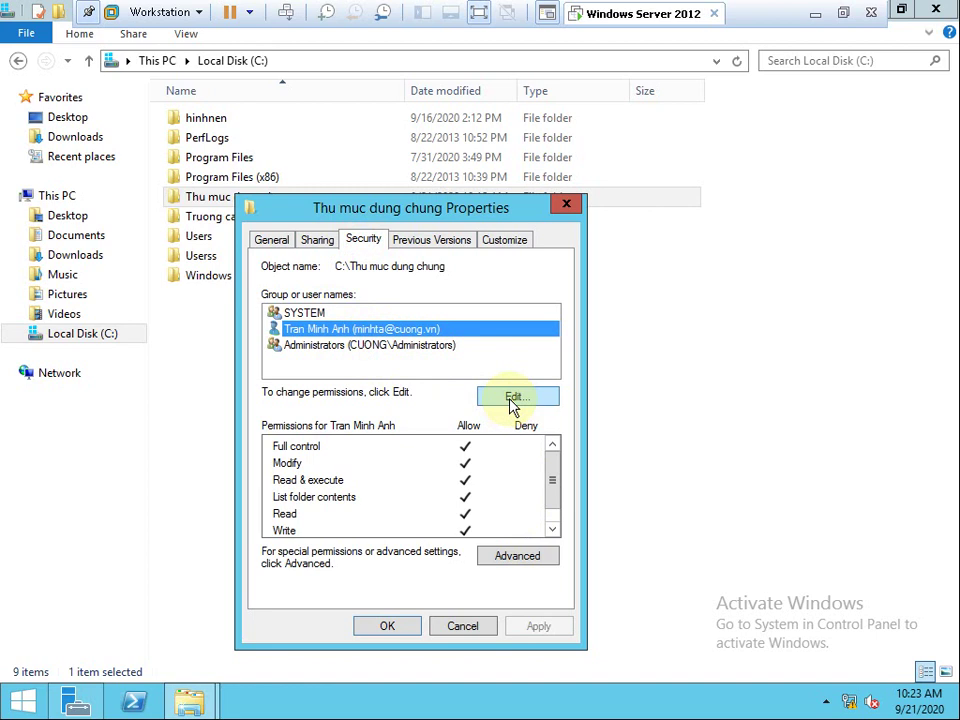
pyautogui.click(407, 628)
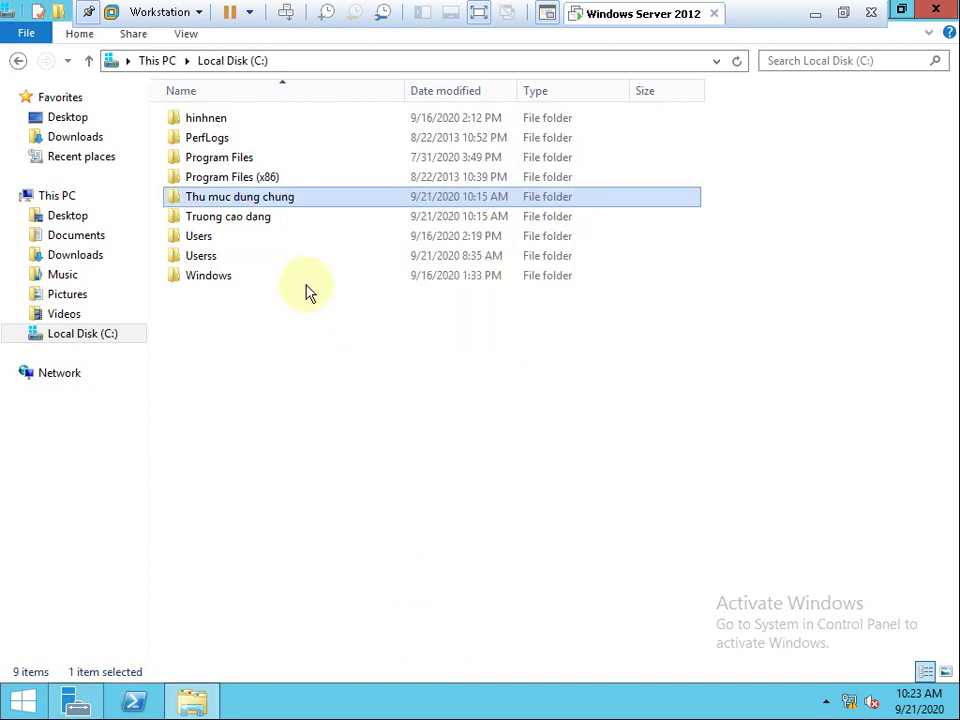
# Open the Truong cao dang folder's Sharing properties and begin sharing it with people.
pyautogui.click(229, 219)
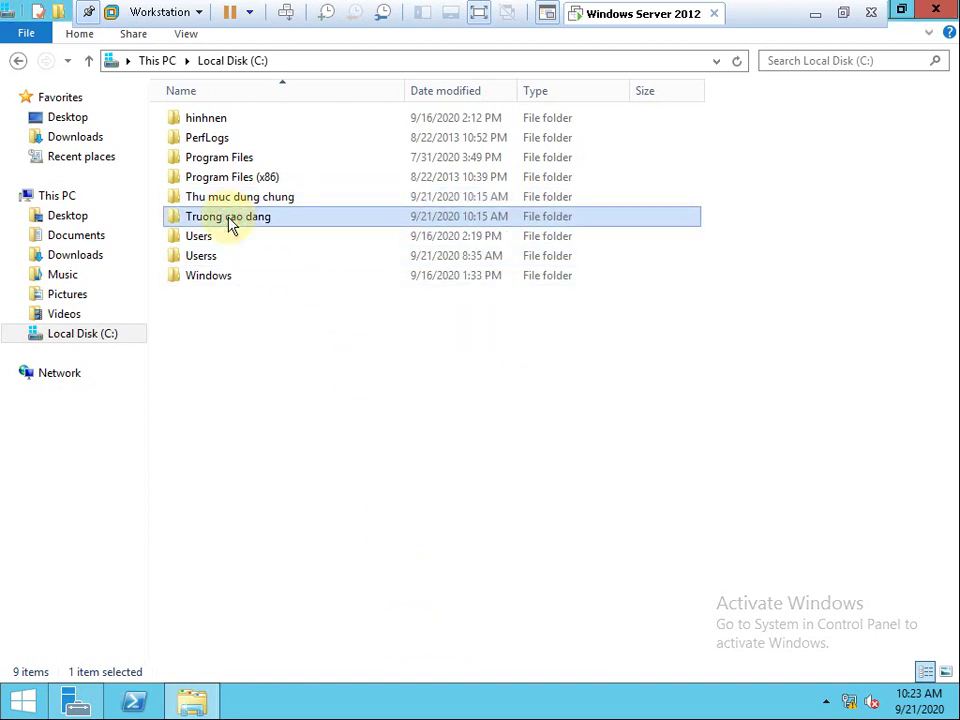
pyautogui.rightClick(229, 222)
pyautogui.click(305, 497)
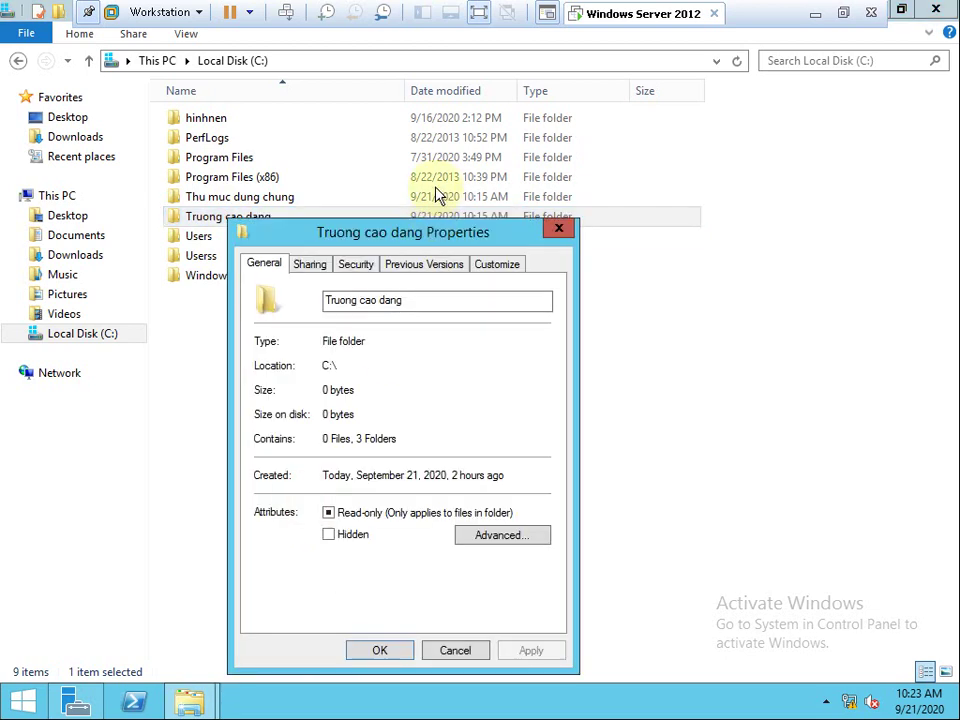
pyautogui.click(313, 267)
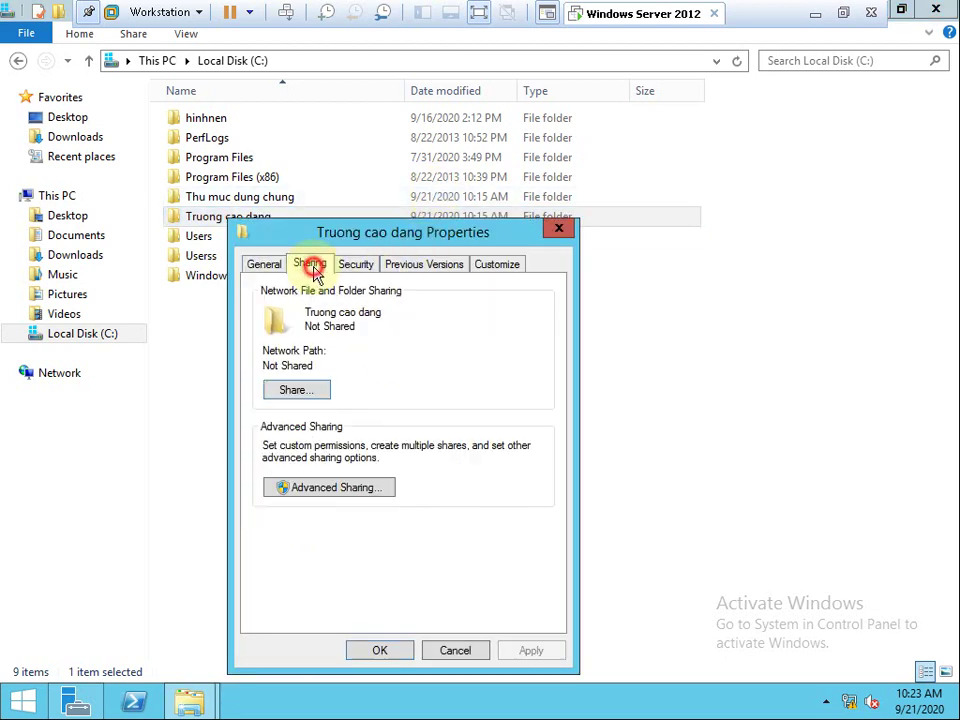
pyautogui.click(318, 394)
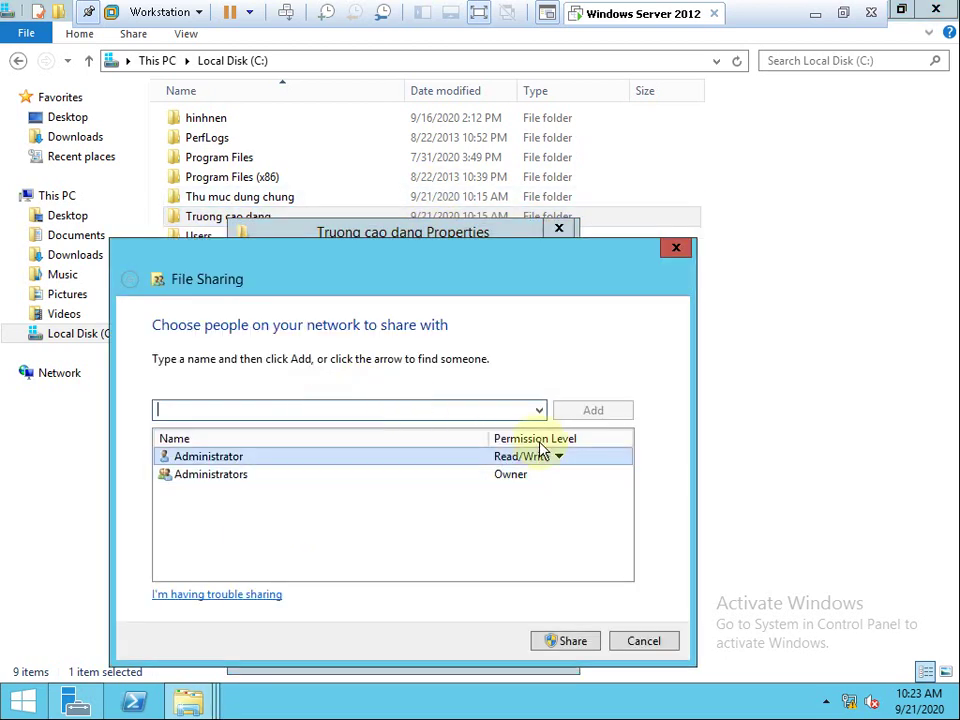
# Share Truong cao dang with Everyone at Read, apply to subfolders, and close the properties.
pyautogui.click(539, 410)
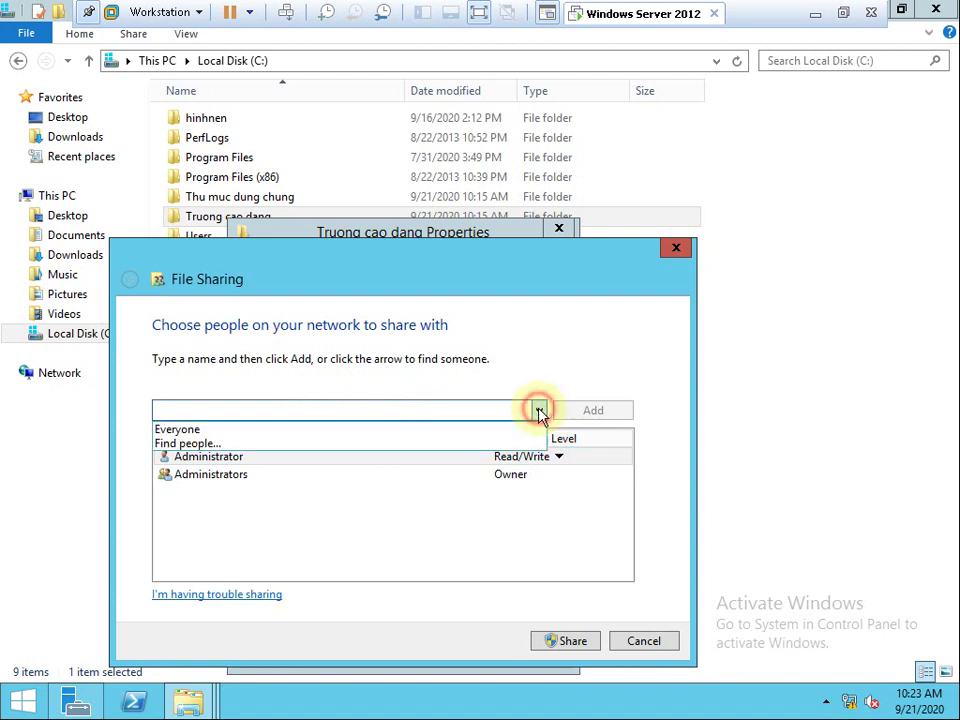
pyautogui.click(185, 430)
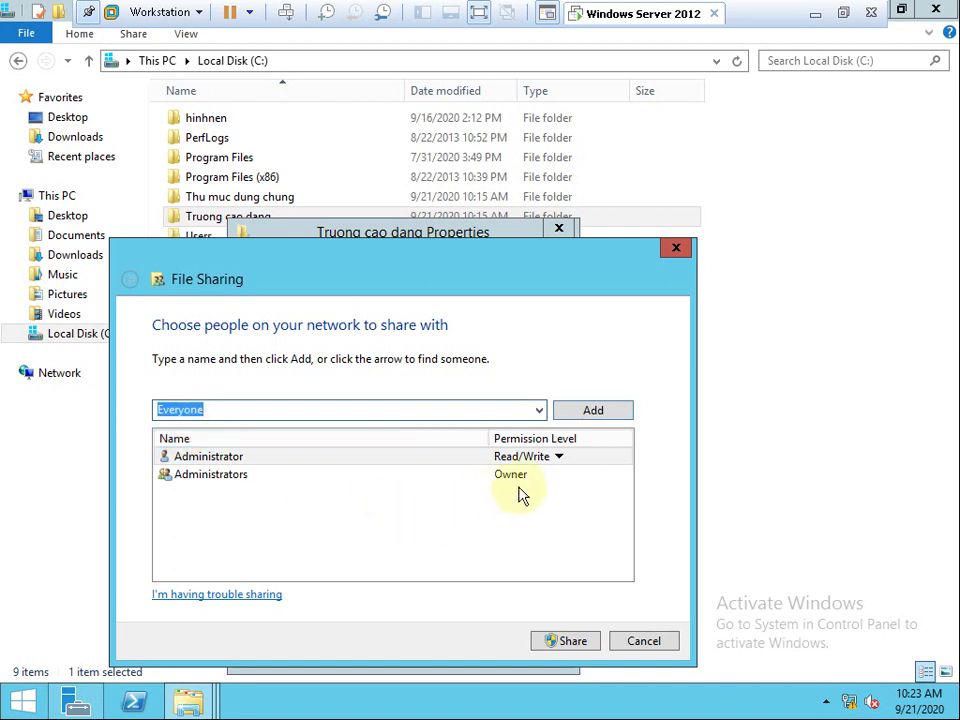
pyautogui.click(580, 414)
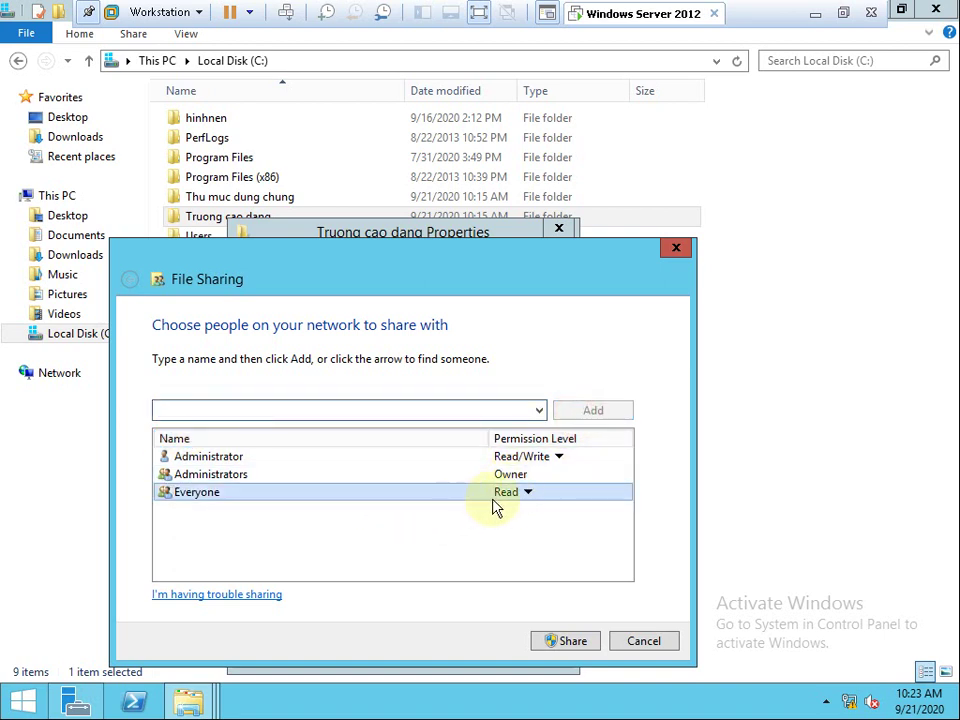
pyautogui.click(566, 640)
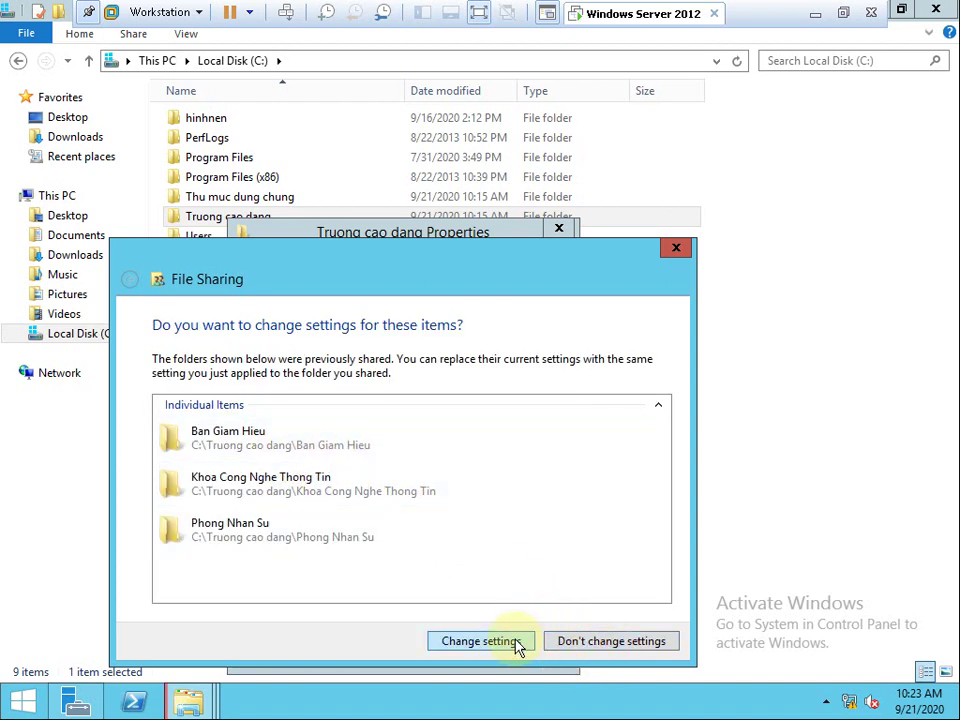
pyautogui.click(519, 641)
pyautogui.click(313, 443)
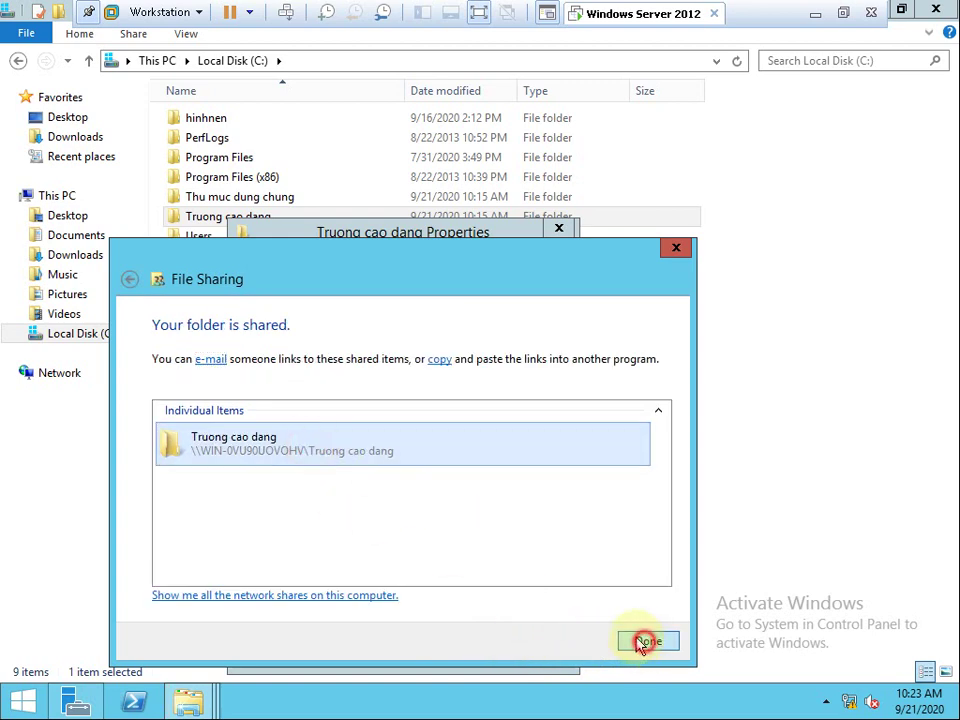
pyautogui.click(645, 641)
pyautogui.click(400, 652)
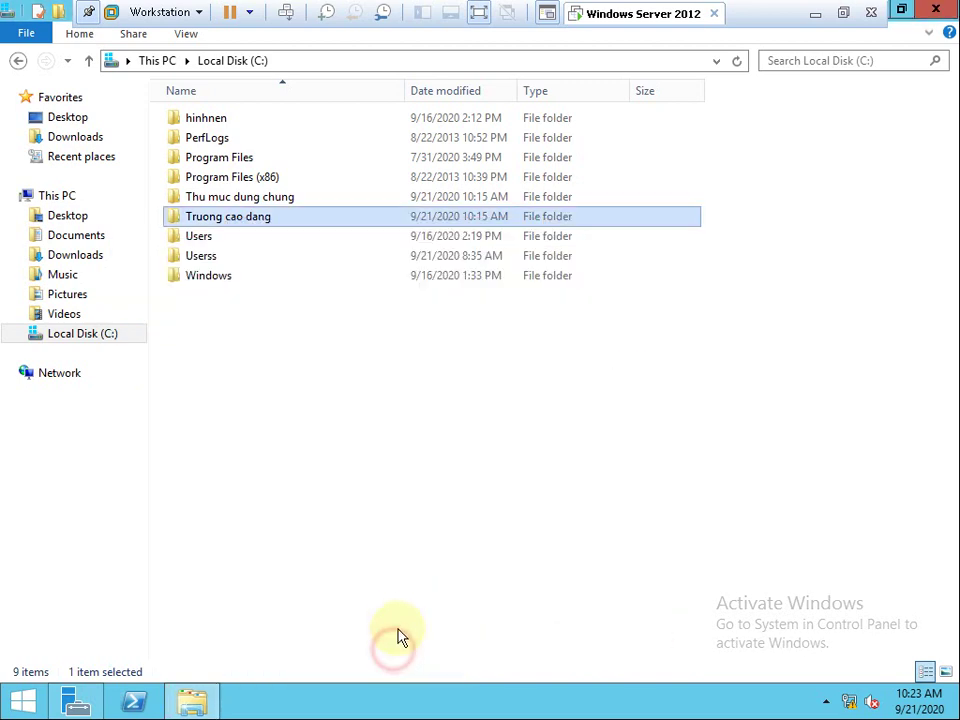
pyautogui.click(235, 226)
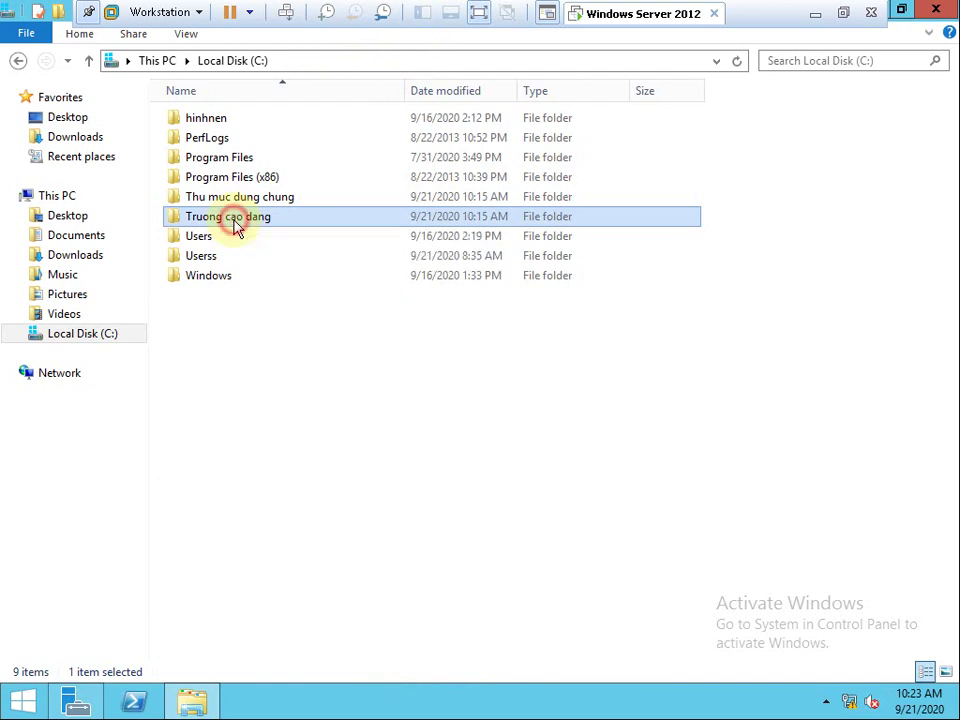
pyautogui.click(321, 274)
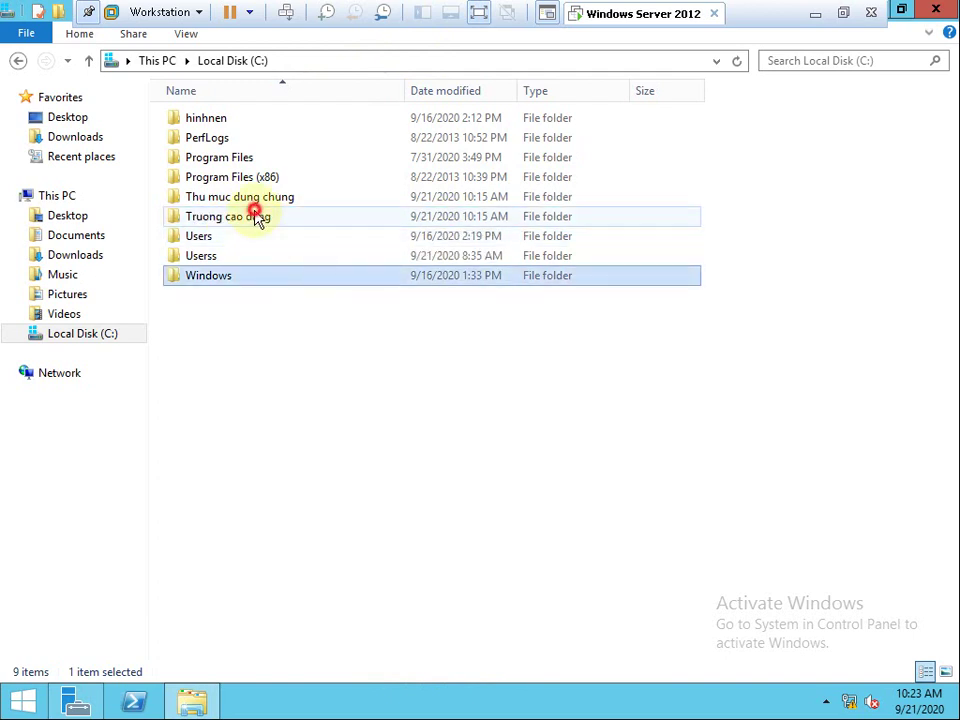
pyautogui.doubleClick(257, 216)
pyautogui.rightClick(256, 122)
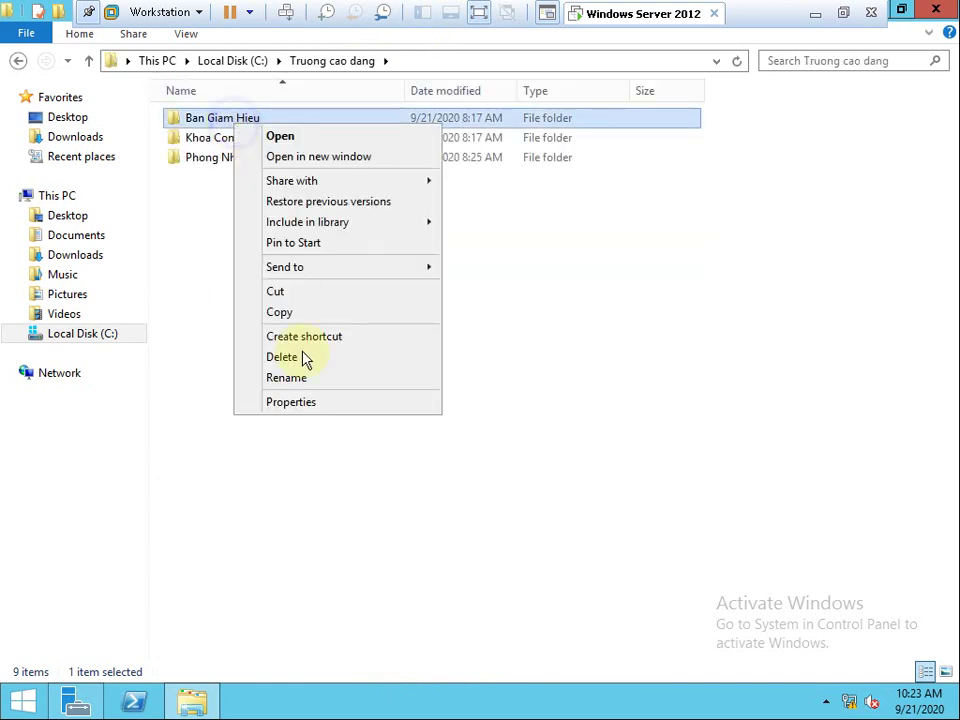
pyautogui.click(304, 401)
pyautogui.click(362, 170)
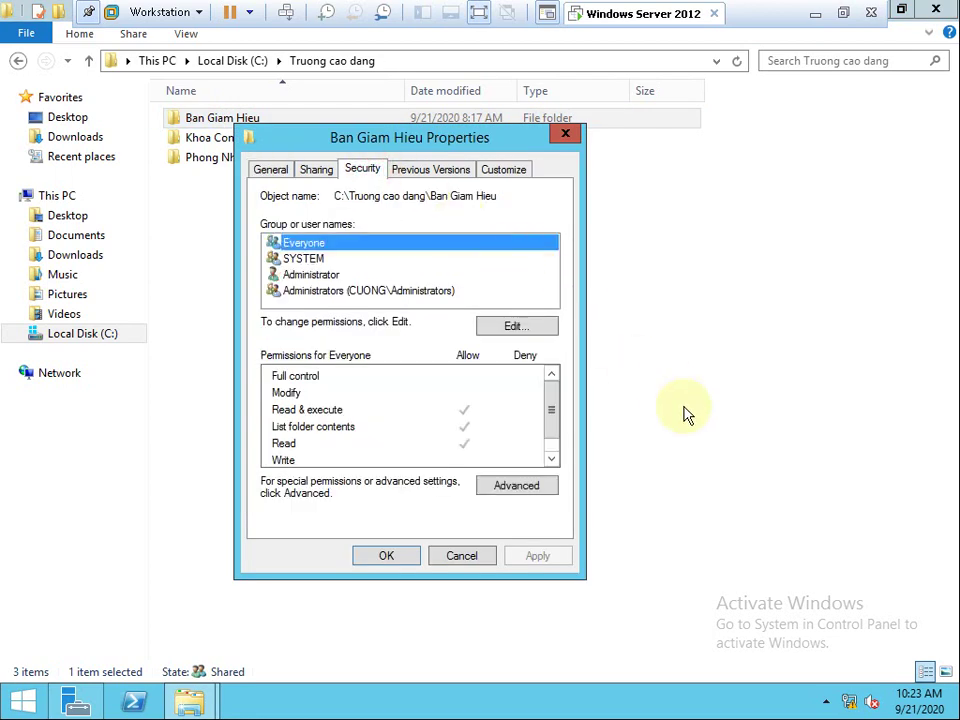
pyautogui.click(326, 275)
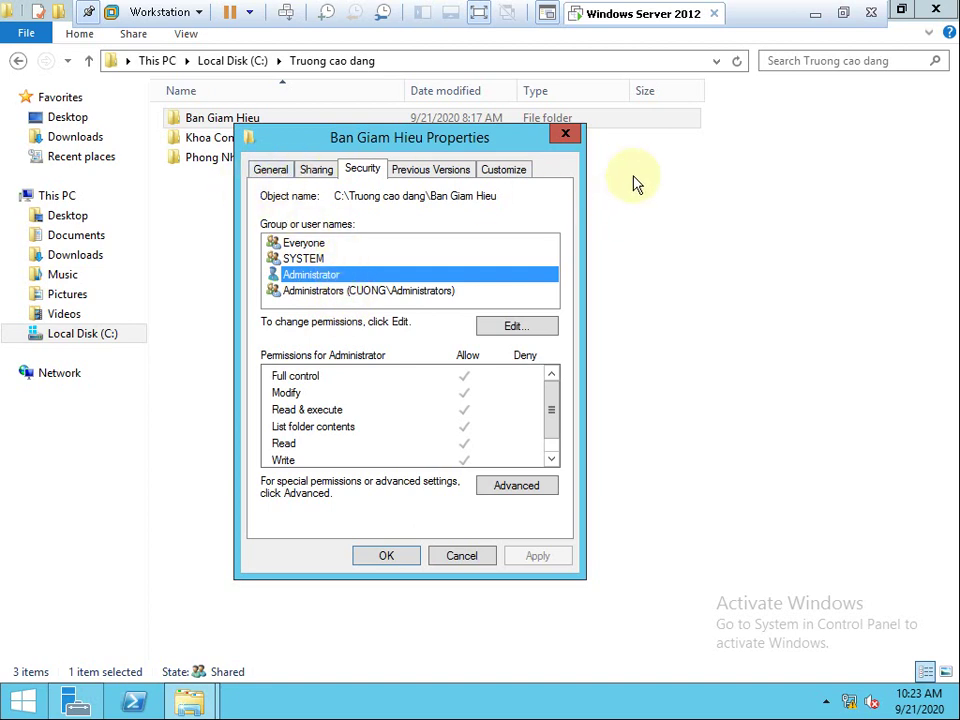
pyautogui.click(566, 134)
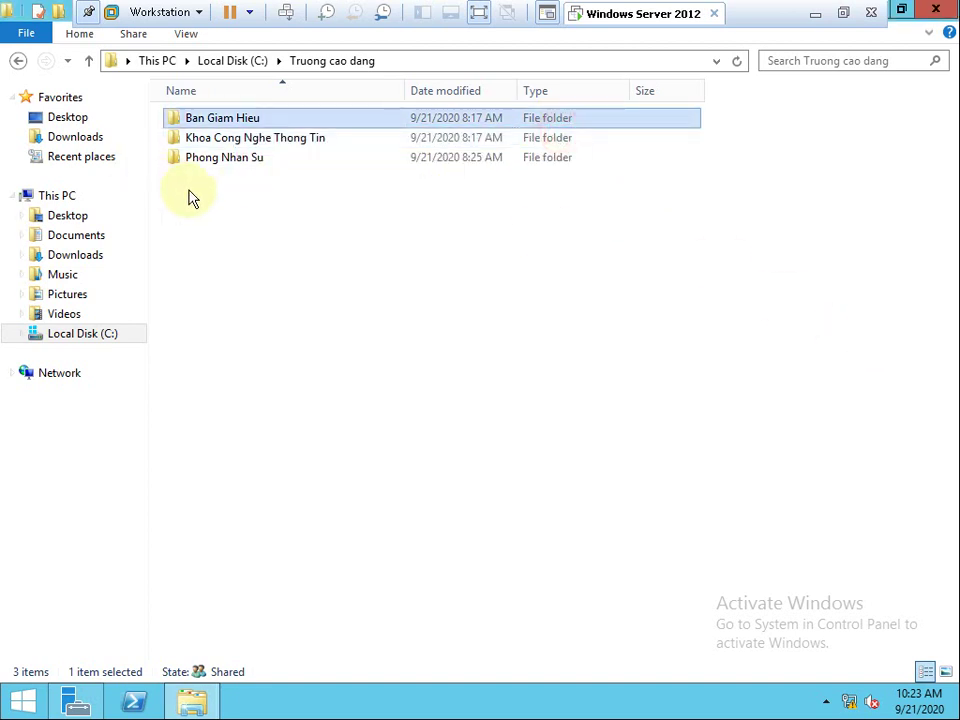
pyautogui.click(20, 62)
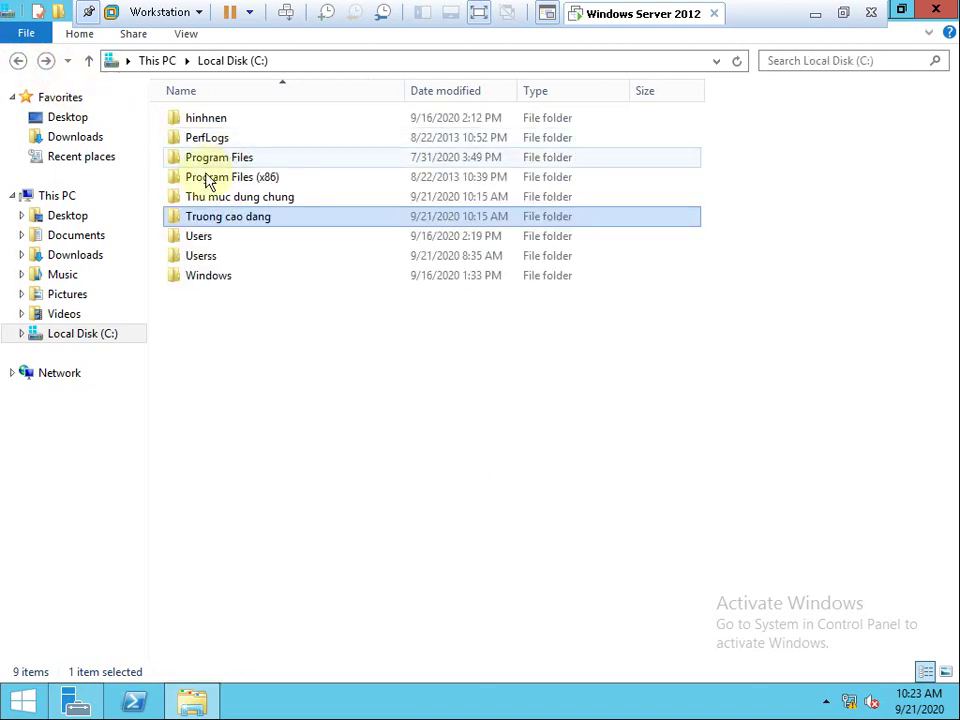
# Re-share Truong cao dang with Everyone at Read from its Sharing tab so it shows a network path.
pyautogui.rightClick(205, 216)
pyautogui.click(293, 505)
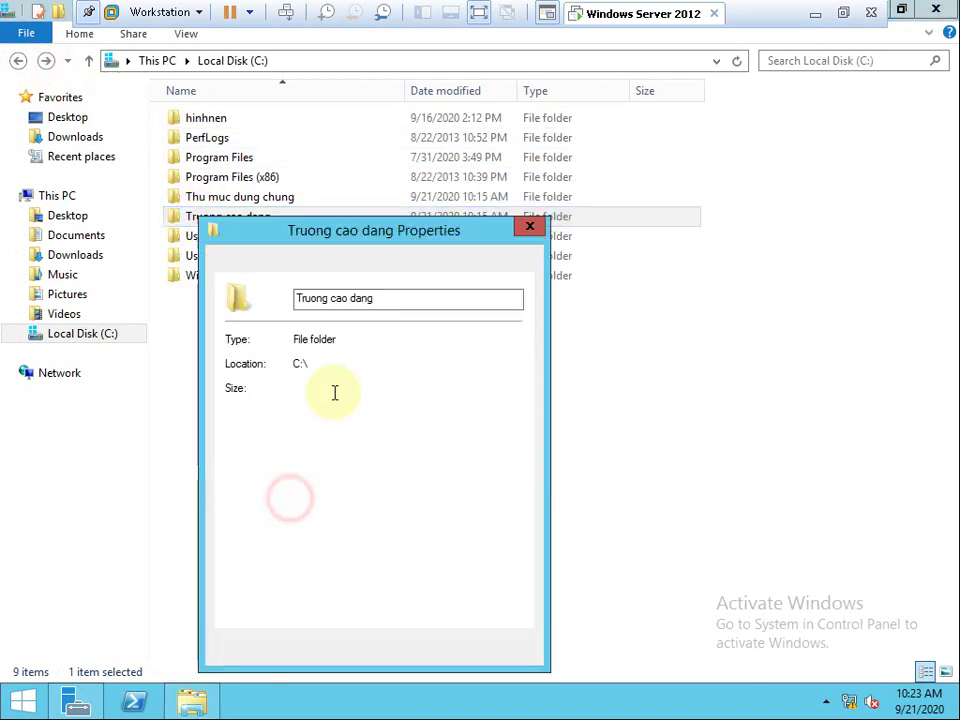
pyautogui.click(288, 268)
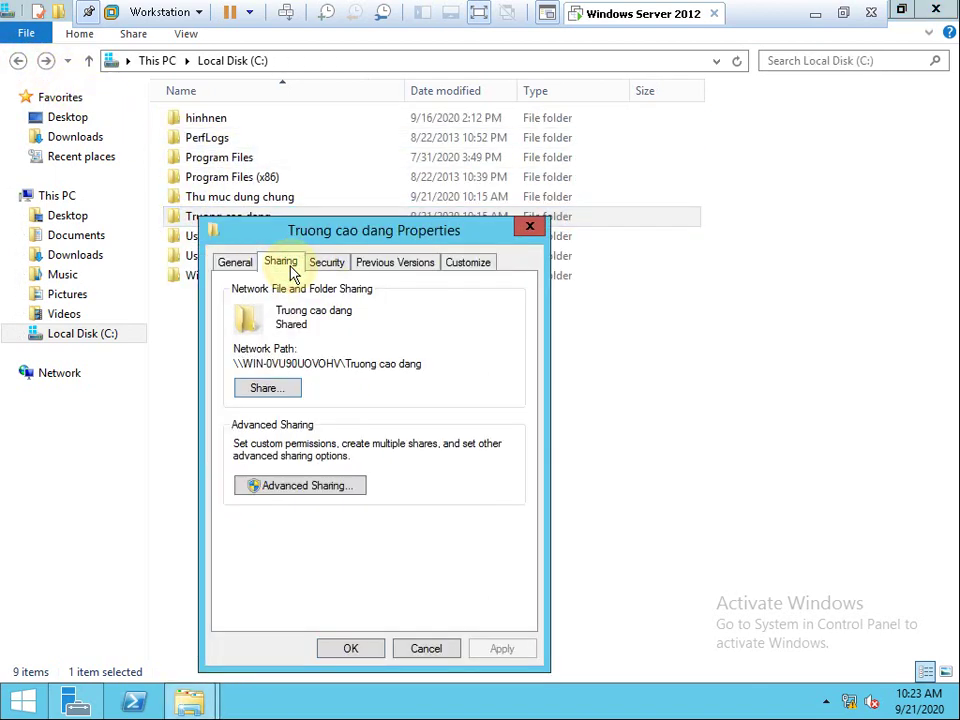
pyautogui.click(288, 392)
pyautogui.click(205, 495)
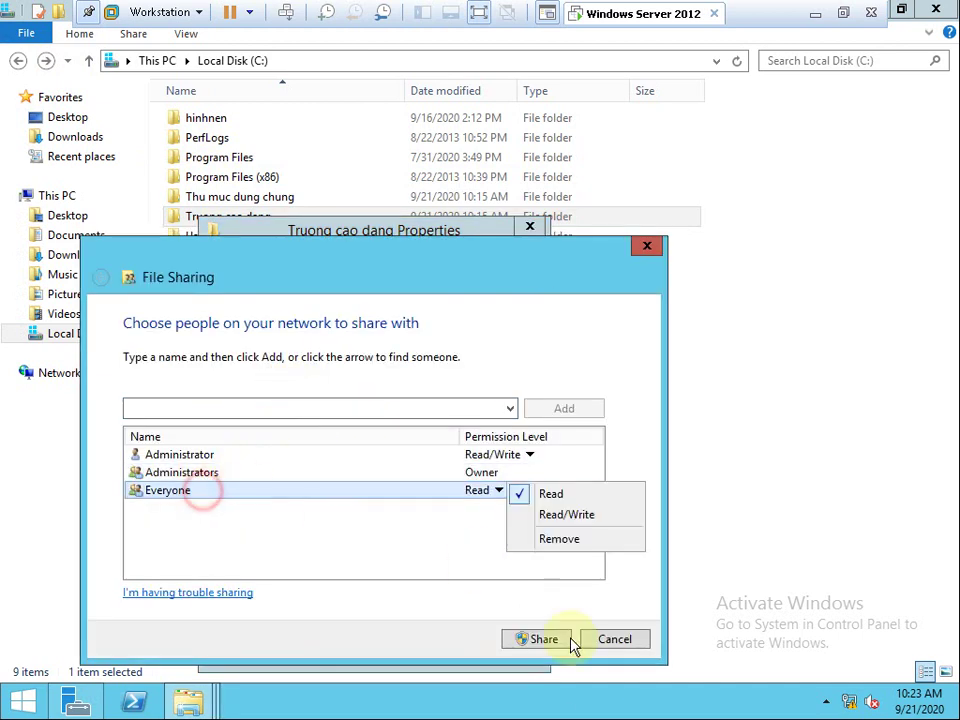
pyautogui.click(544, 640)
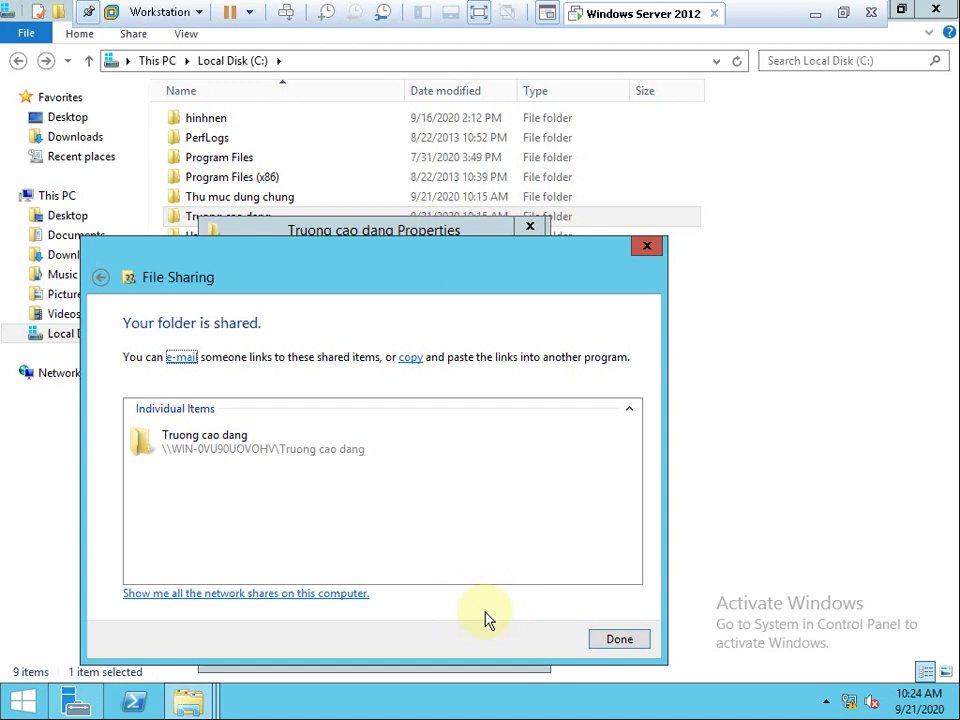
pyautogui.click(619, 640)
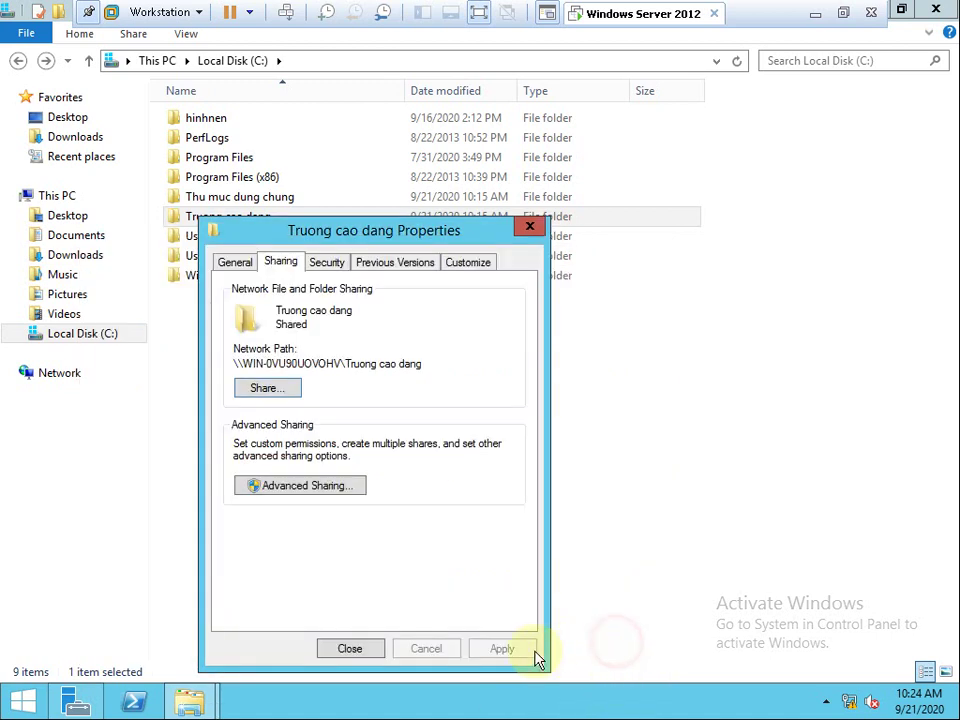
# Open Truong cao dang and begin editing the Ban Giam Hieu subfolder's security permissions.
pyautogui.click(355, 649)
pyautogui.doubleClick(255, 220)
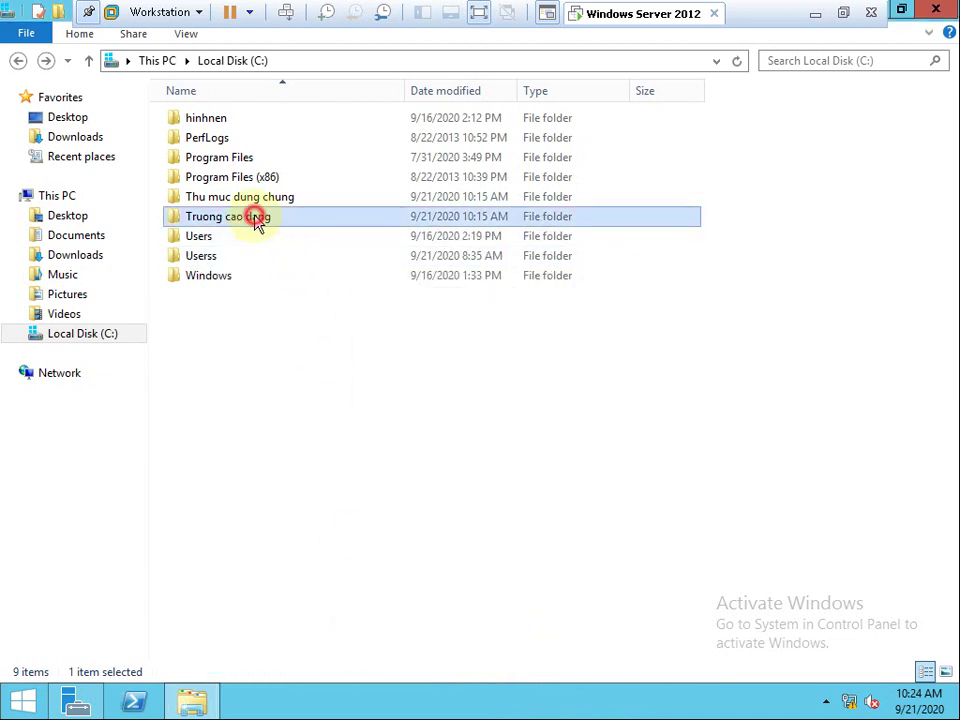
pyautogui.rightClick(232, 120)
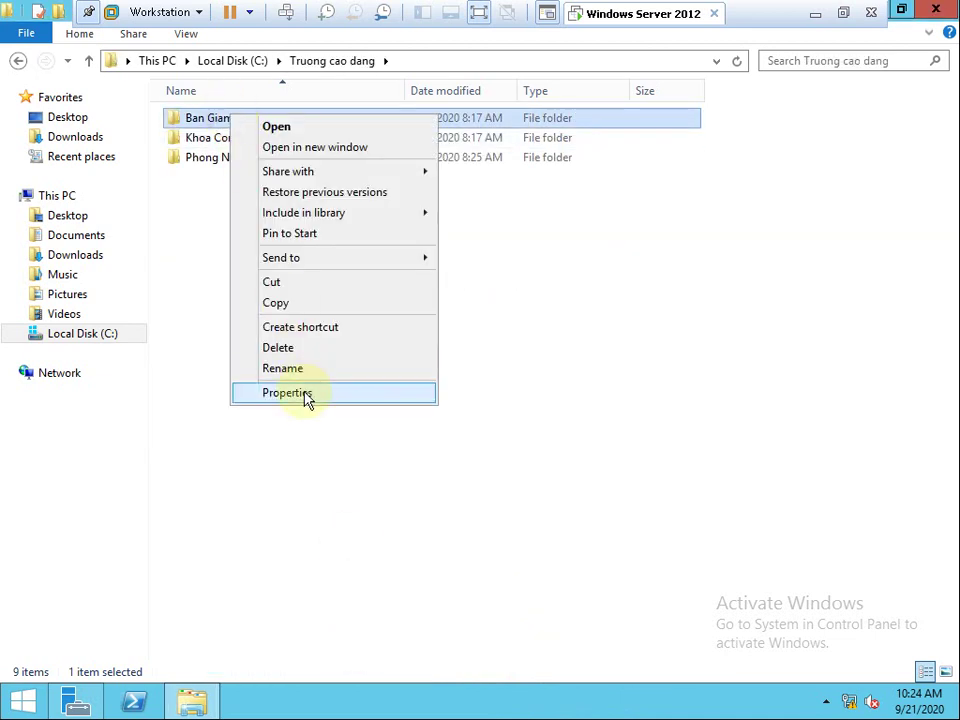
pyautogui.click(303, 393)
pyautogui.click(357, 160)
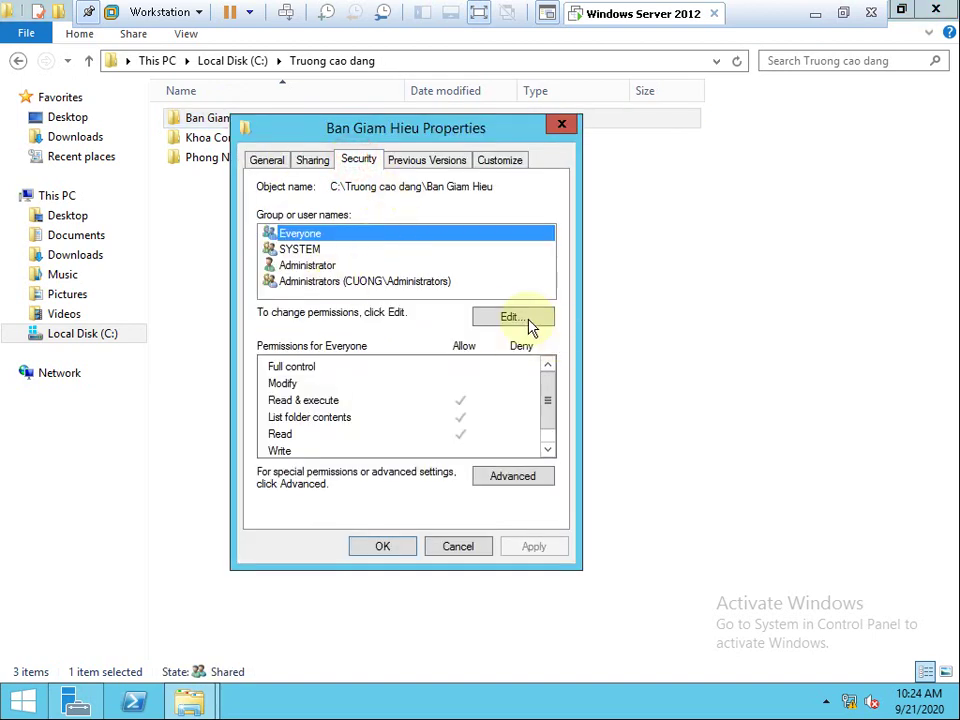
pyautogui.click(527, 320)
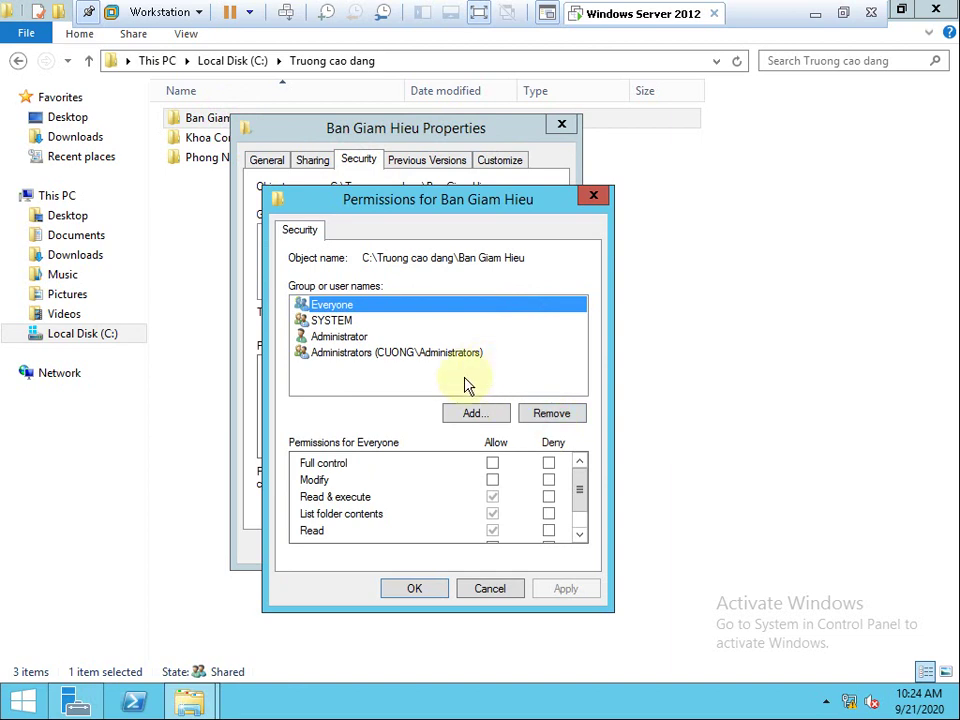
pyautogui.click(385, 353)
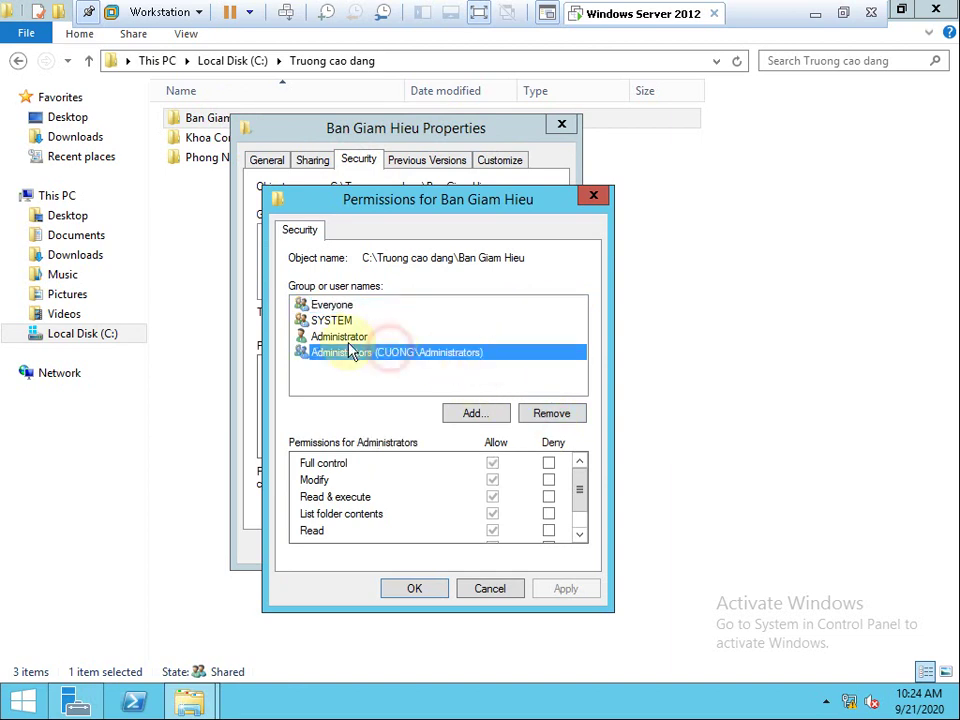
# Add Group Ban Giam Hieu with Full control allowed, apply, and close both dialogs.
pyautogui.click(480, 414)
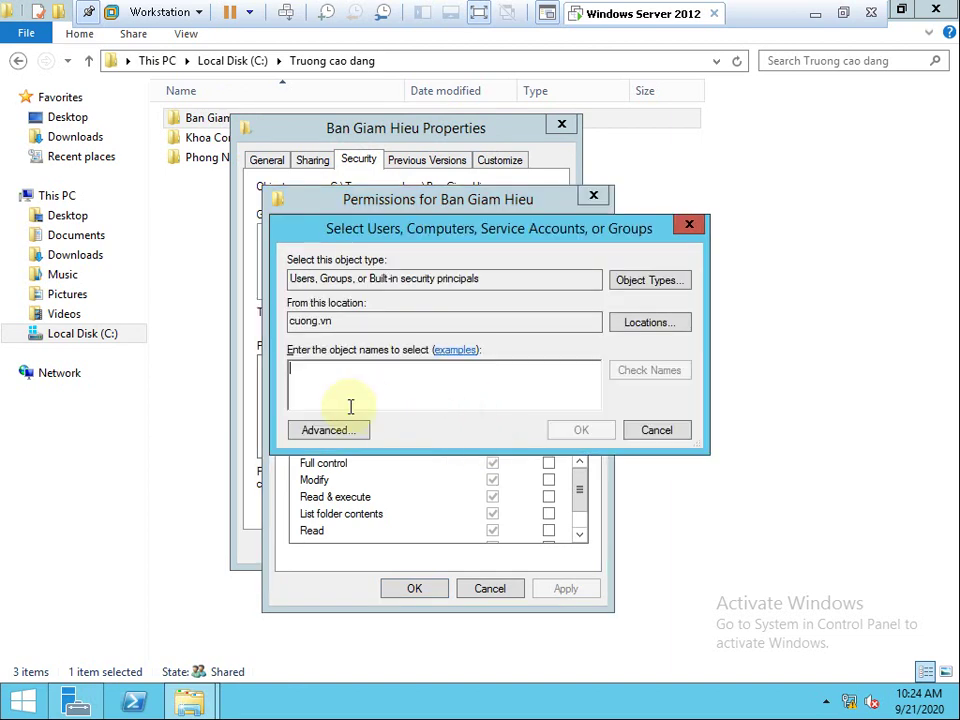
pyautogui.click(340, 434)
pyautogui.click(724, 333)
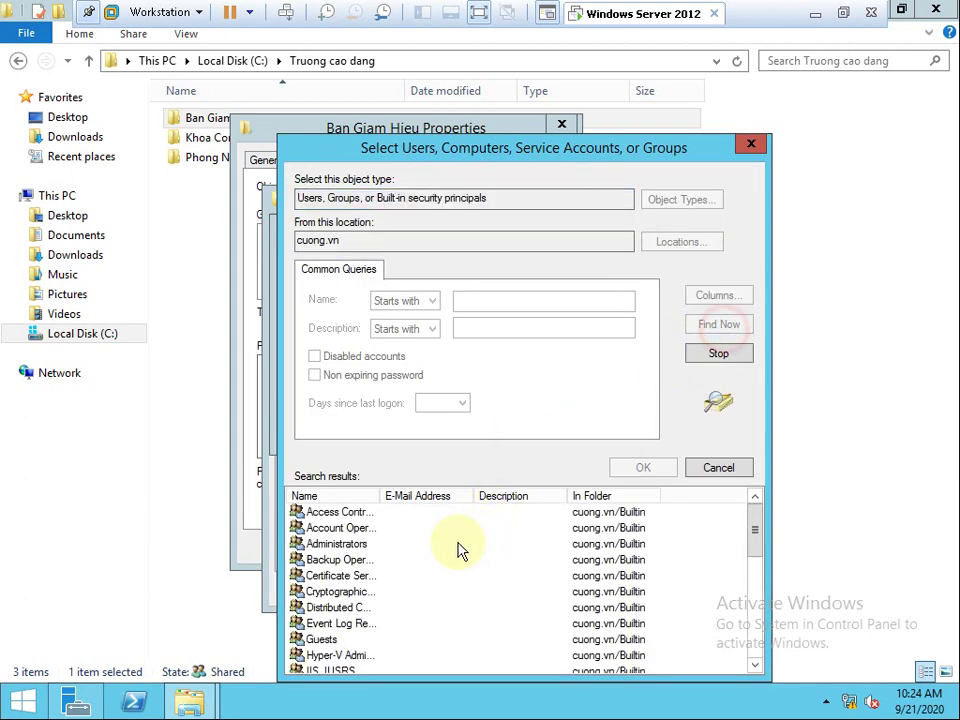
pyautogui.click(428, 560)
pyautogui.press('g')
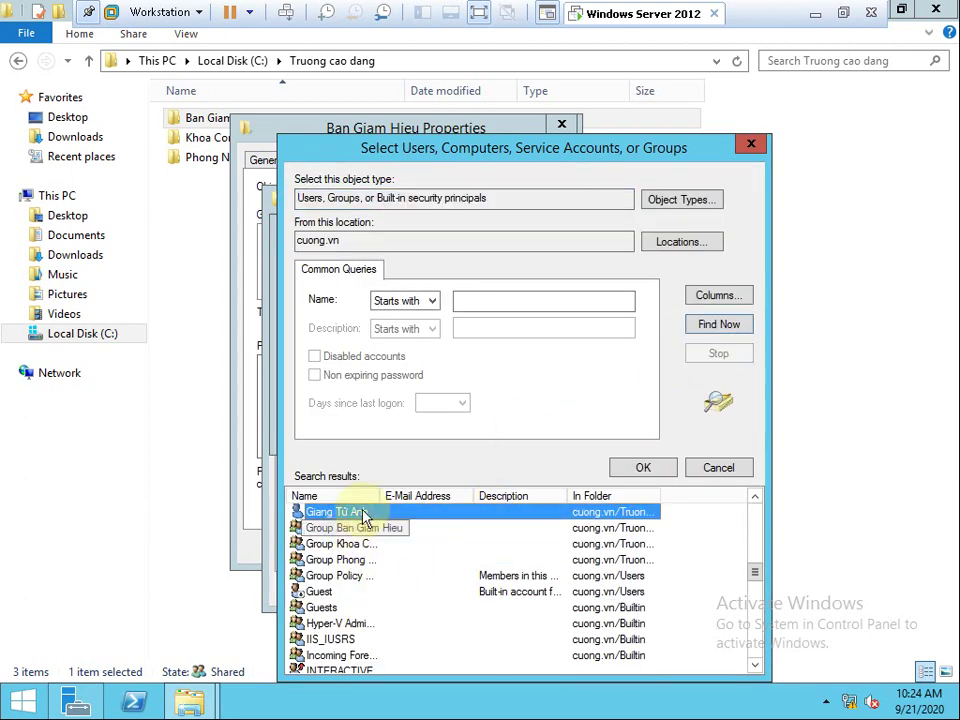
pyautogui.moveTo(380, 492); pyautogui.dragTo(467, 501)
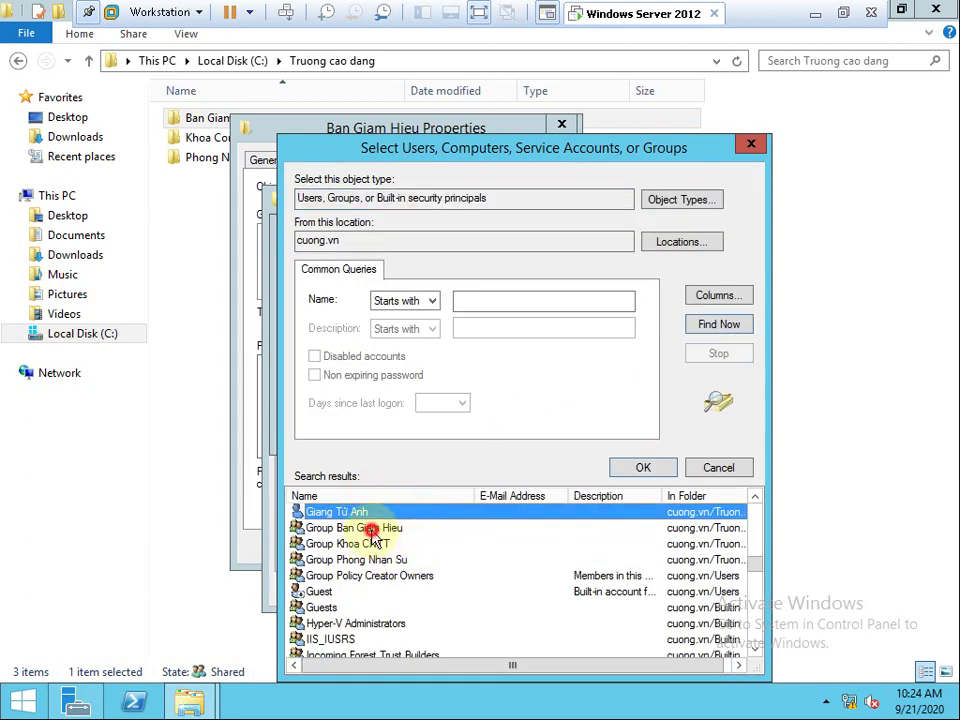
pyautogui.doubleClick(371, 530)
pyautogui.click(583, 429)
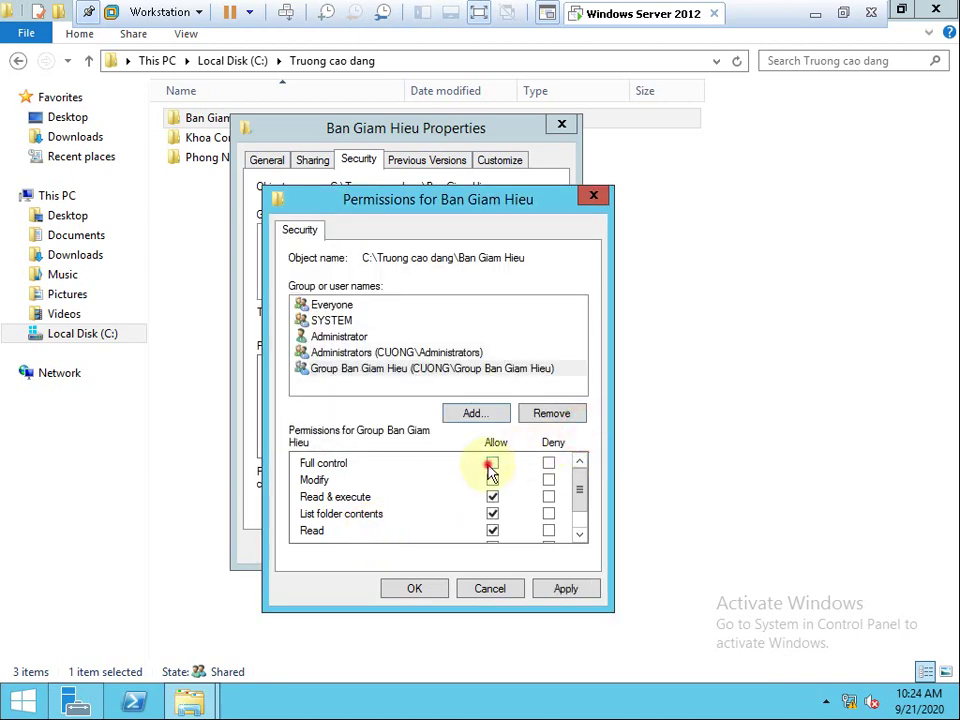
pyautogui.click(490, 465)
pyautogui.click(565, 590)
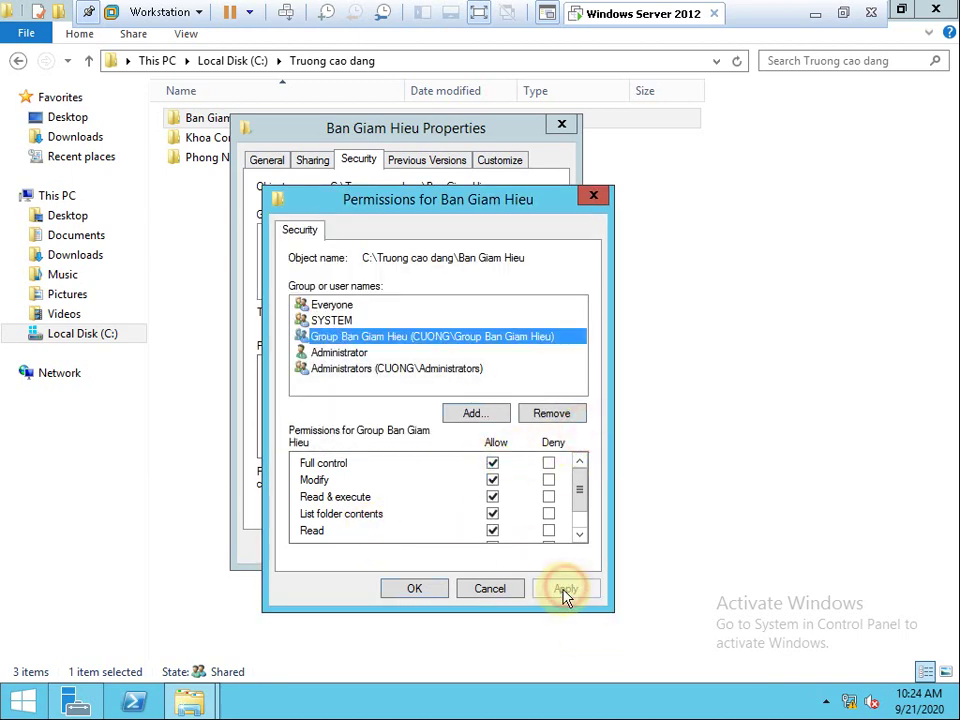
pyautogui.click(423, 596)
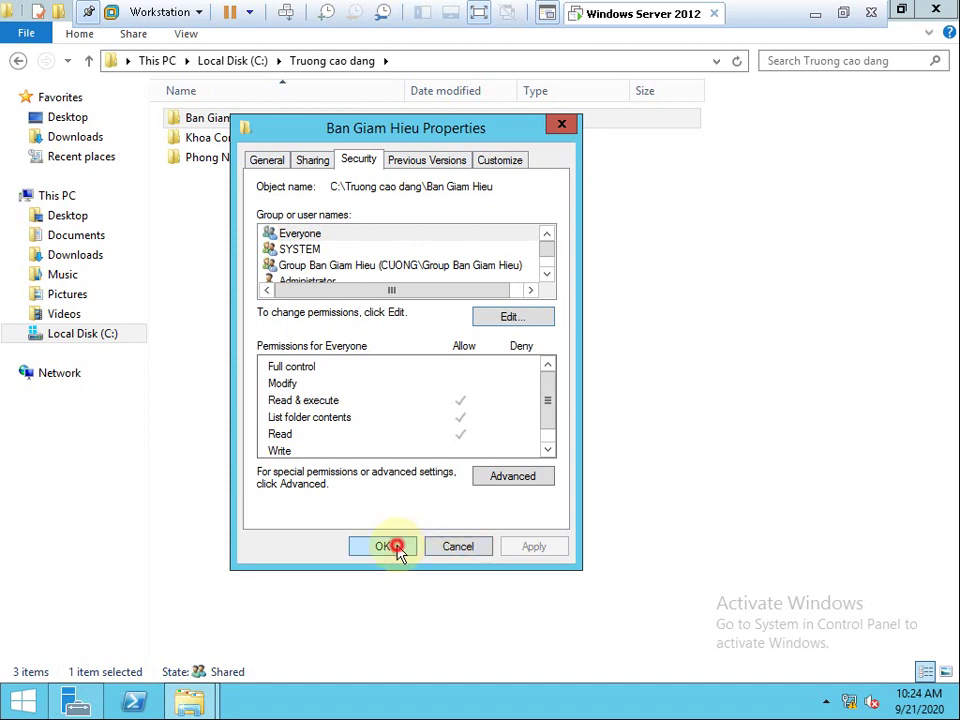
pyautogui.click(396, 547)
# Begin editing the Khoa Cong Nghe Thong Tin folder's security permissions.
pyautogui.rightClick(285, 141)
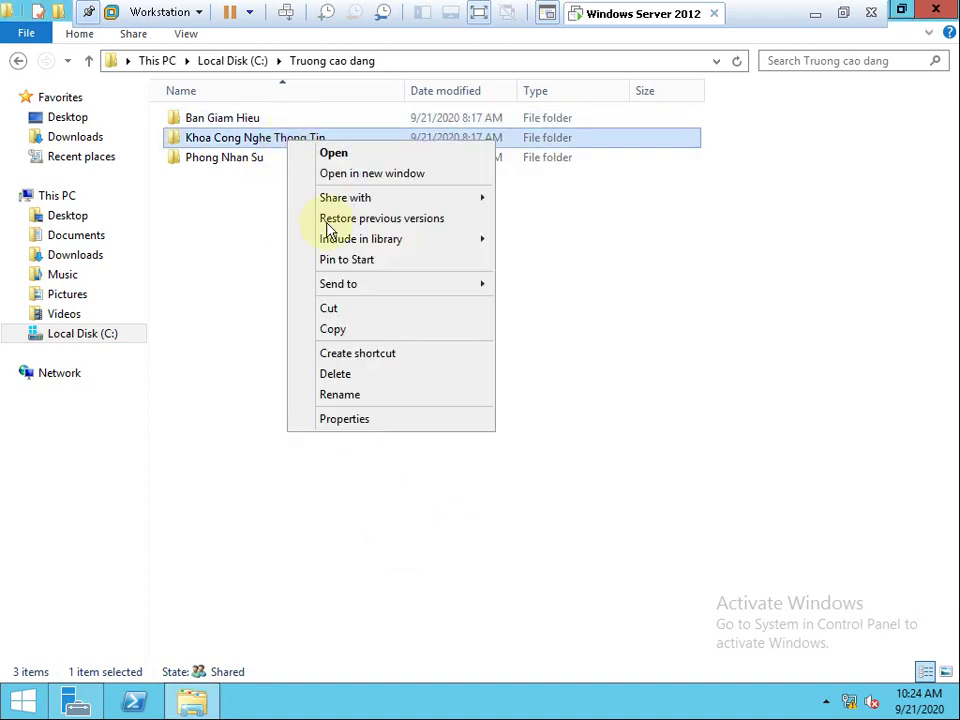
pyautogui.click(390, 420)
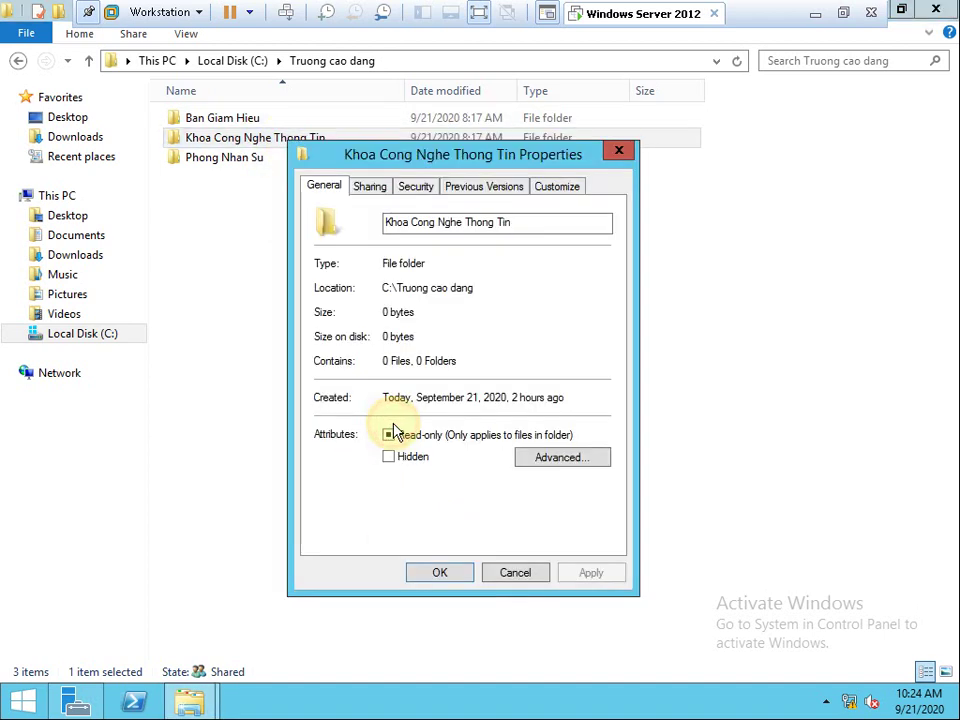
pyautogui.click(428, 190)
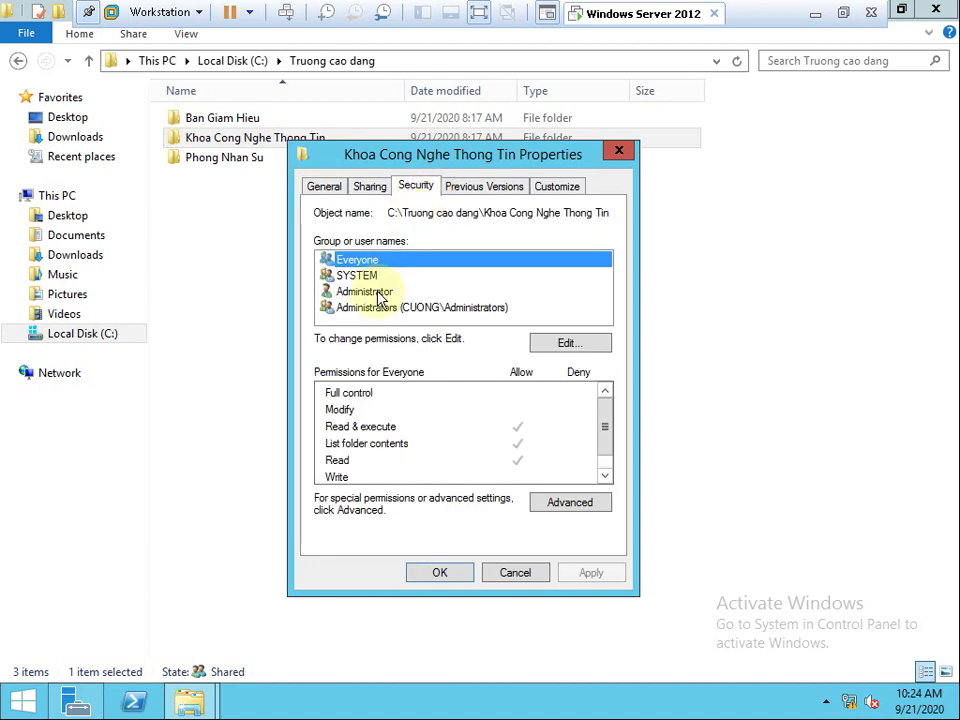
pyautogui.click(561, 343)
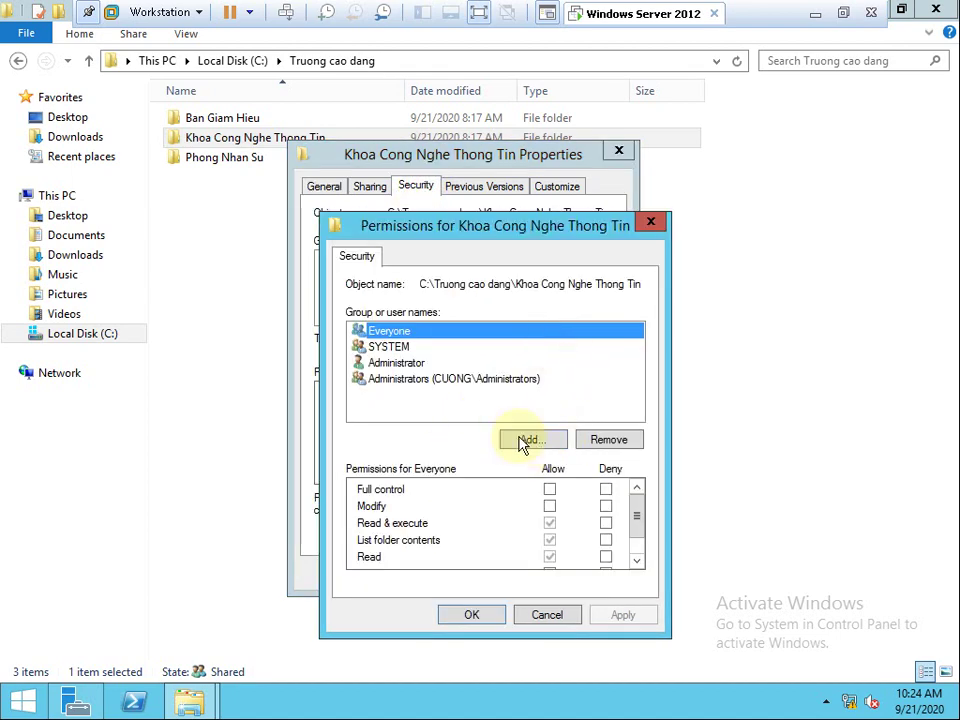
# Add Group Khoa CNTT with Full control allowed, apply, and close the properties.
pyautogui.click(527, 444)
pyautogui.click(408, 456)
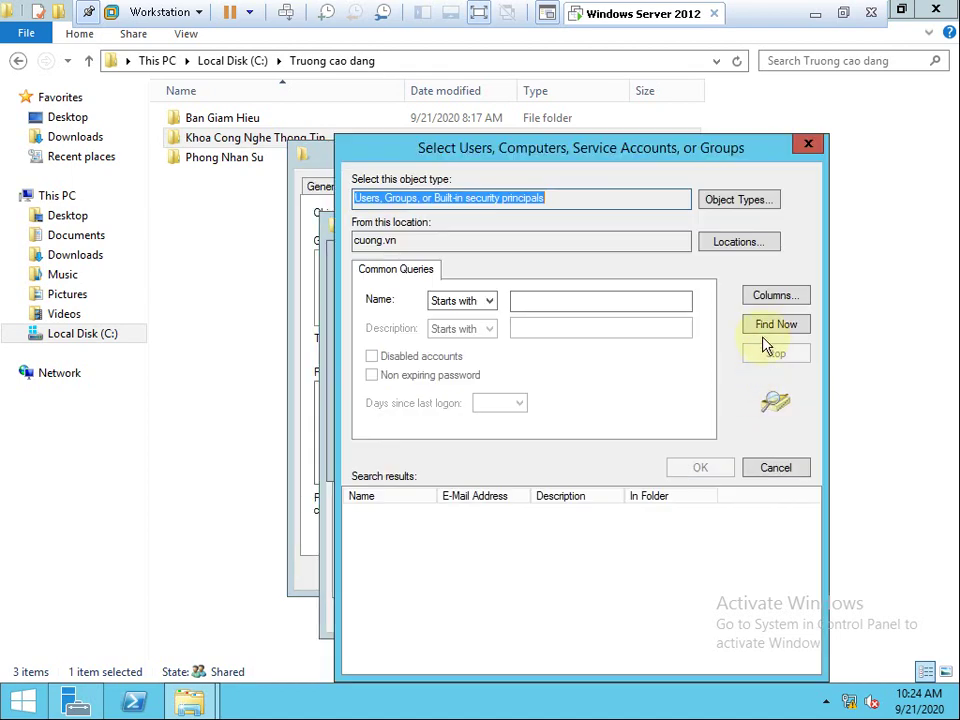
pyautogui.click(776, 324)
pyautogui.click(413, 543)
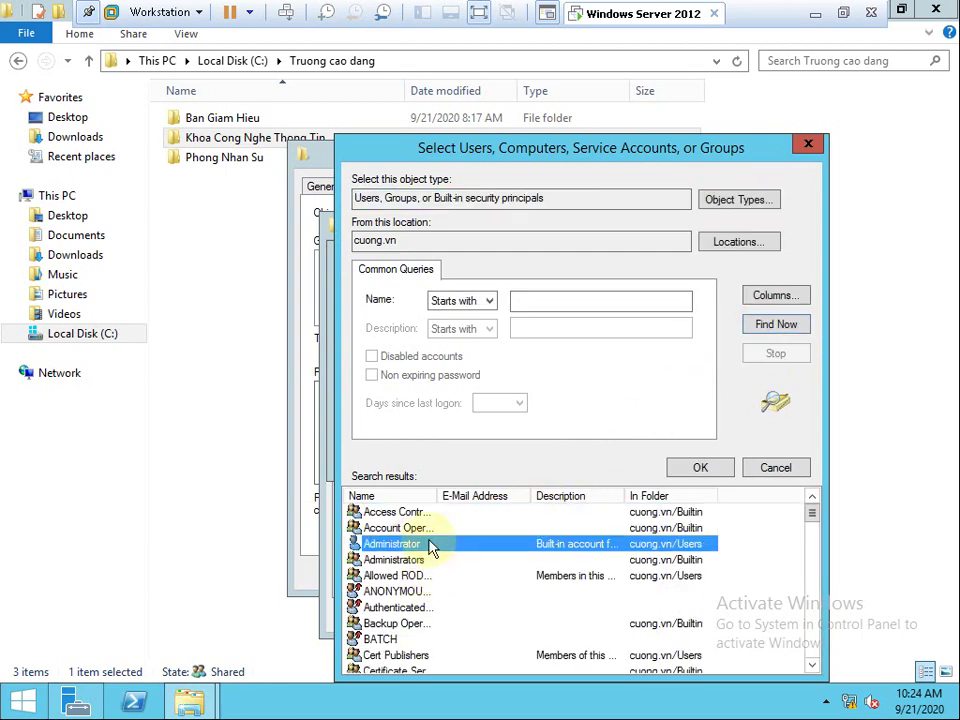
pyautogui.scroll(-9, 440, 520)
pyautogui.click(440, 512)
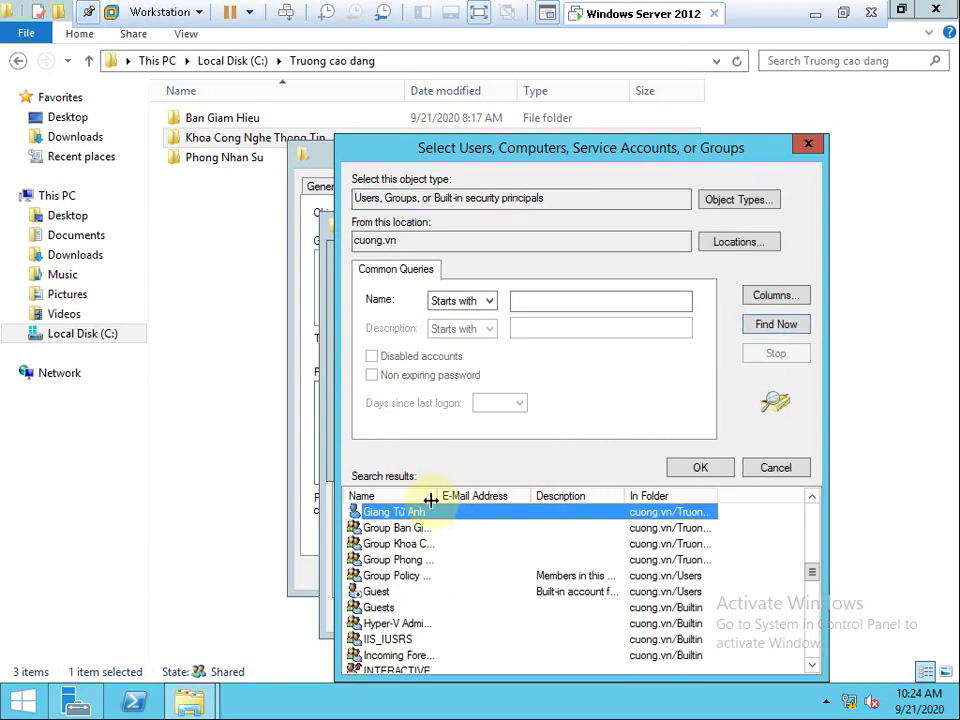
pyautogui.moveTo(431, 497); pyautogui.dragTo(541, 496)
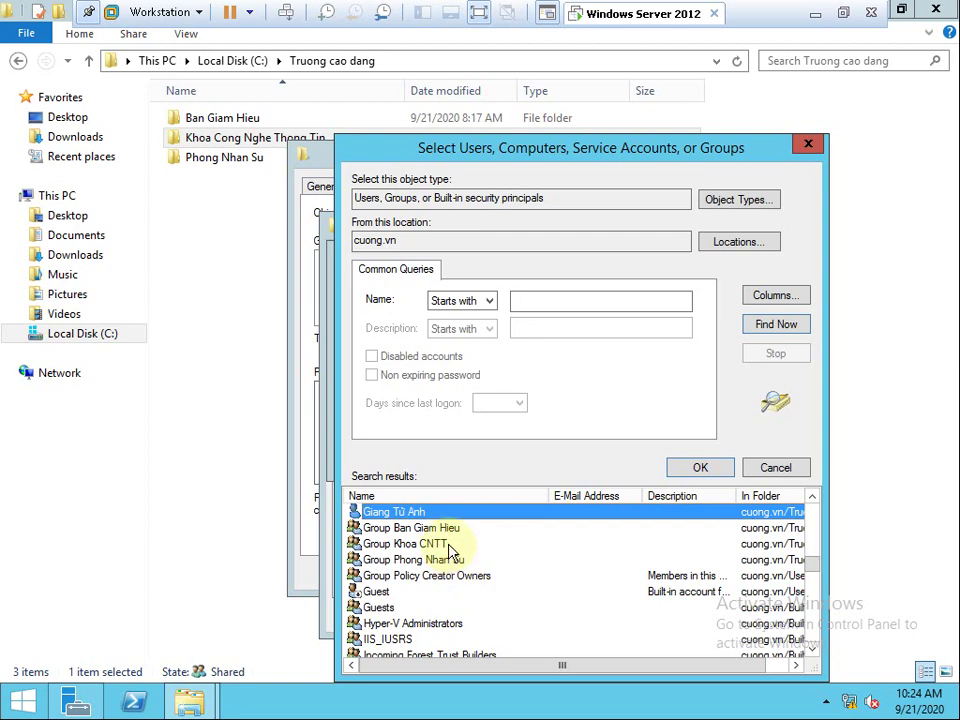
pyautogui.doubleClick(448, 545)
pyautogui.click(641, 456)
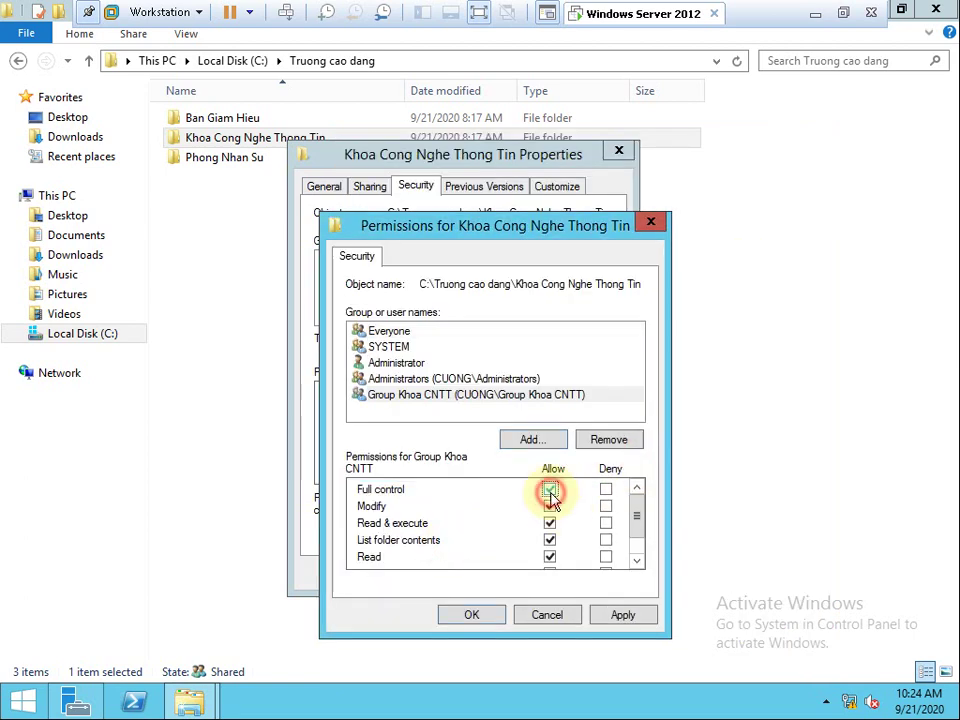
pyautogui.click(625, 616)
pyautogui.click(485, 615)
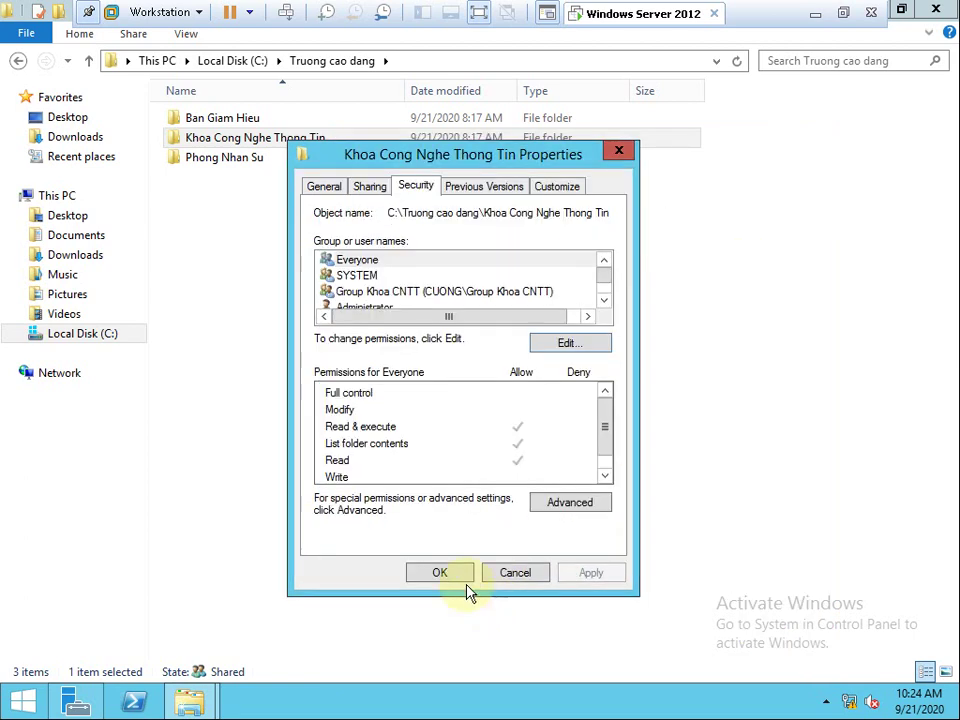
pyautogui.click(465, 578)
# Begin editing the Phong Nhan Su folder's security permissions.
pyautogui.rightClick(229, 157)
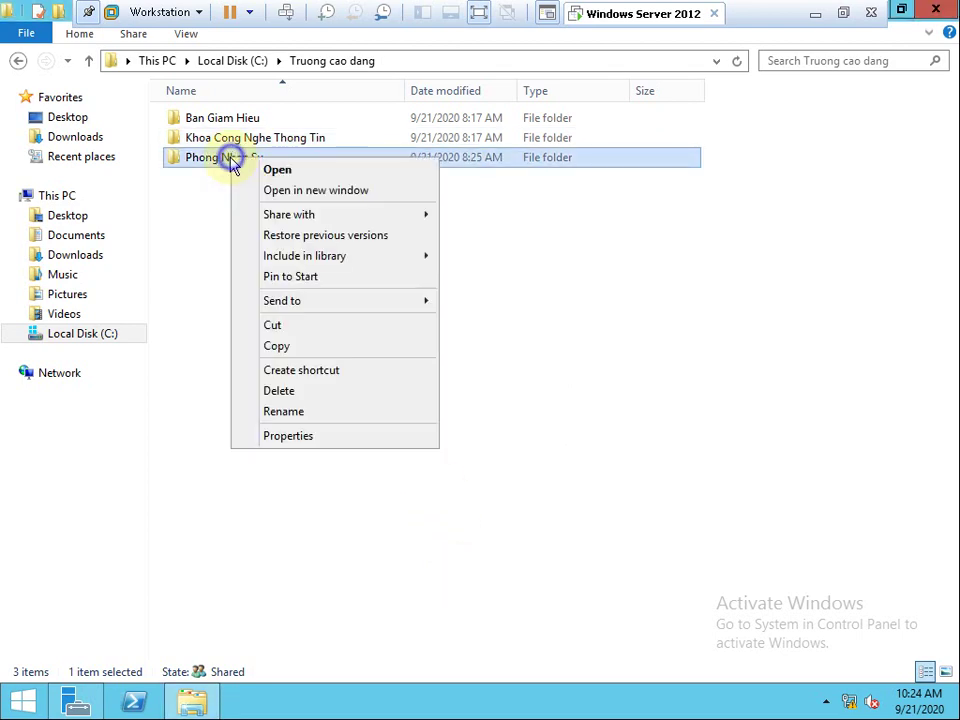
pyautogui.click(306, 436)
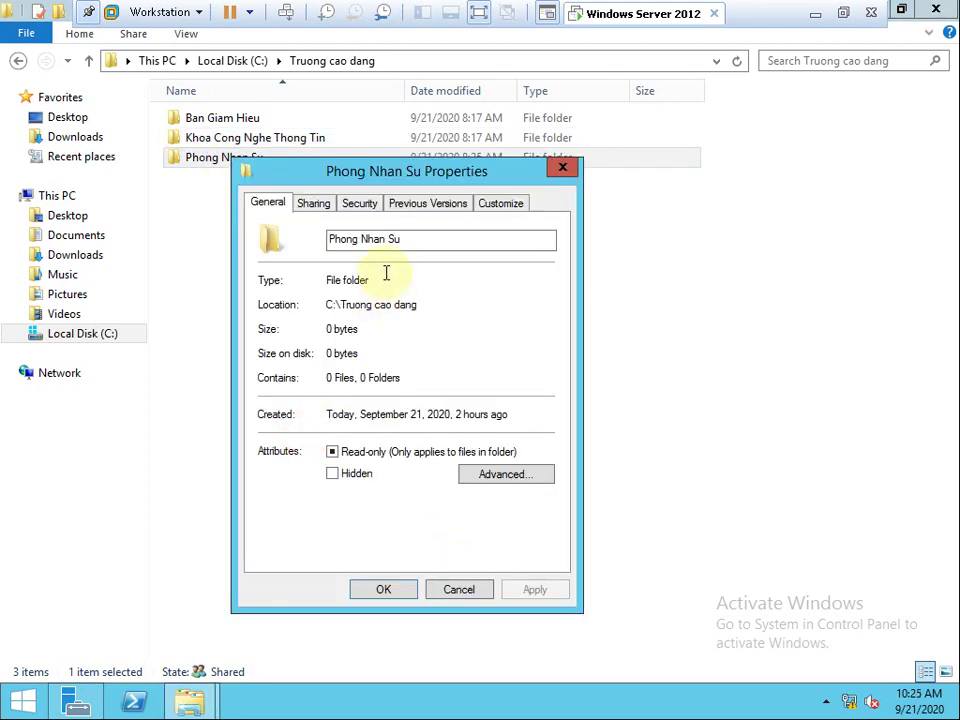
pyautogui.click(358, 205)
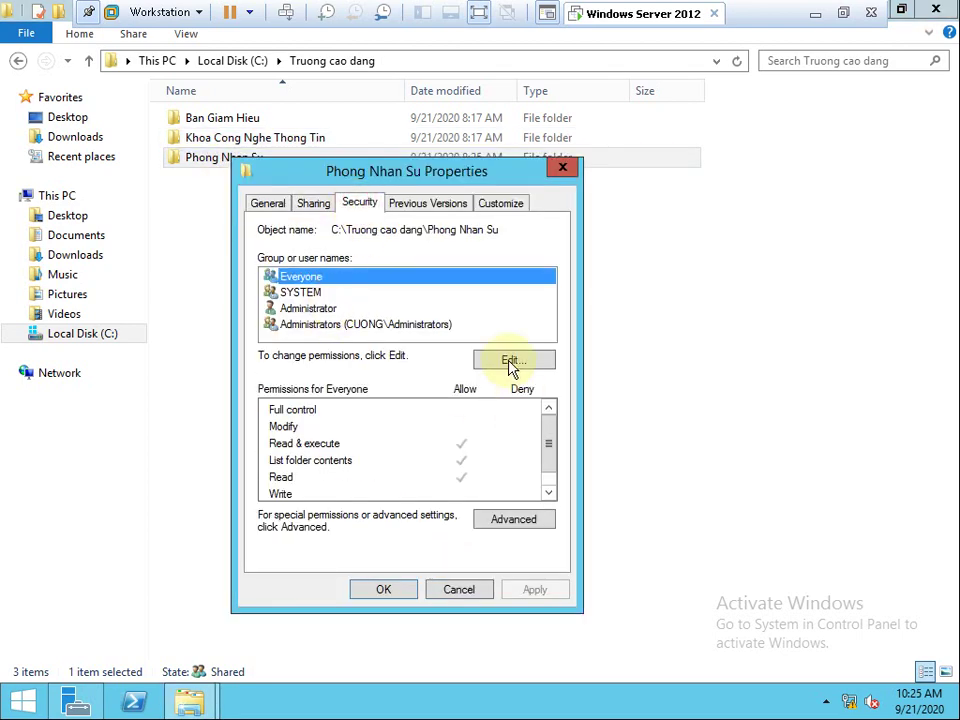
pyautogui.click(510, 358)
# Add Group Phong Nhan Su from cuong.vn with Full control allowed, apply, and close the properties.
pyautogui.click(479, 458)
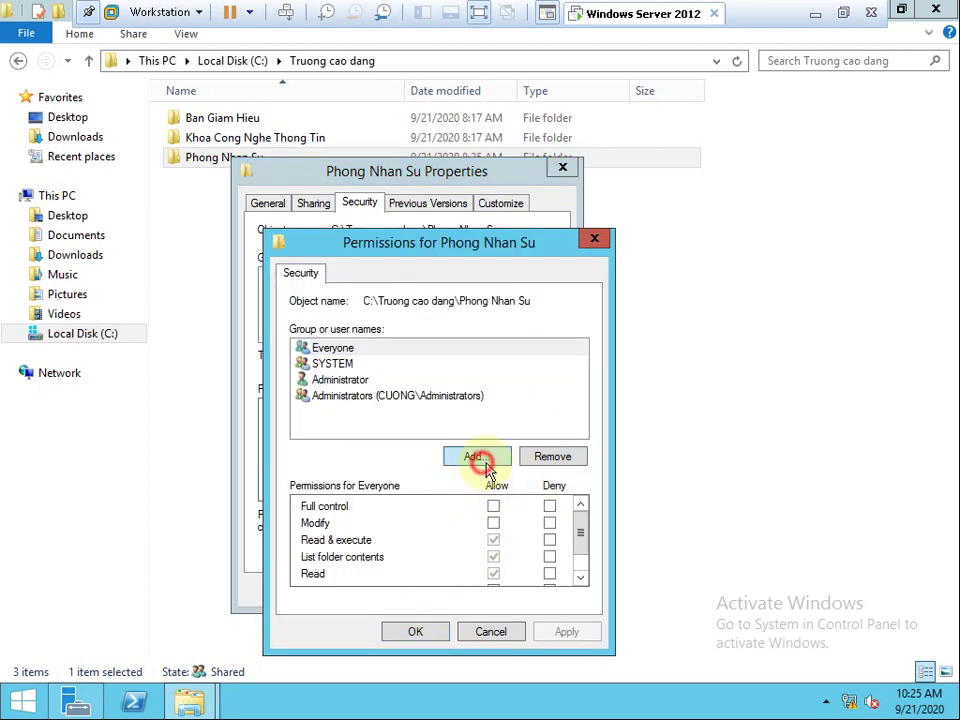
pyautogui.click(352, 472)
pyautogui.click(733, 324)
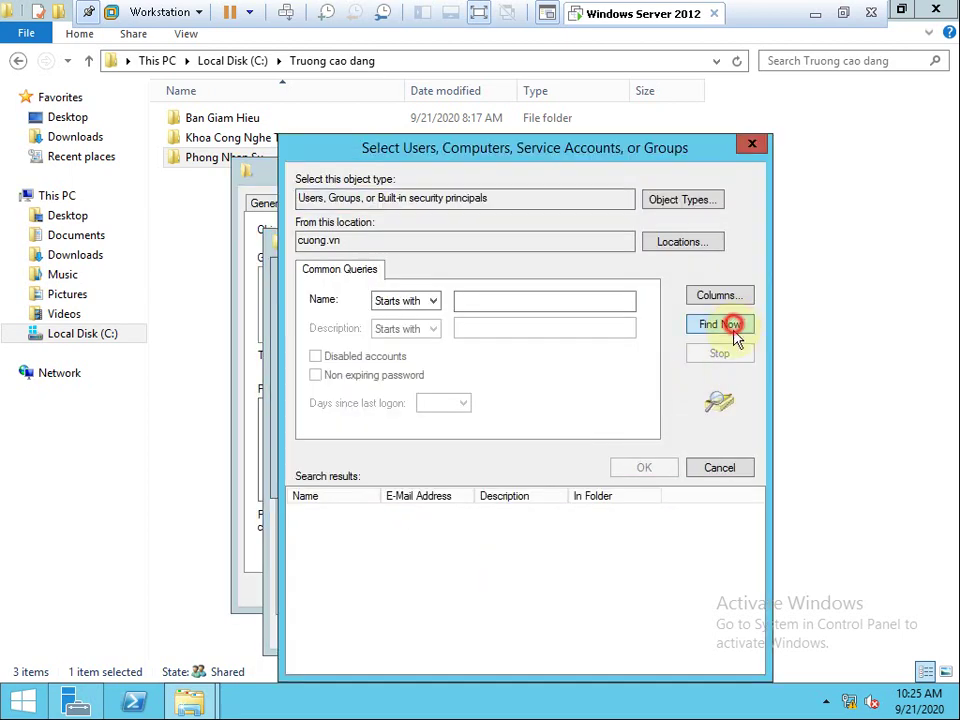
pyautogui.click(448, 574)
pyautogui.press('g')
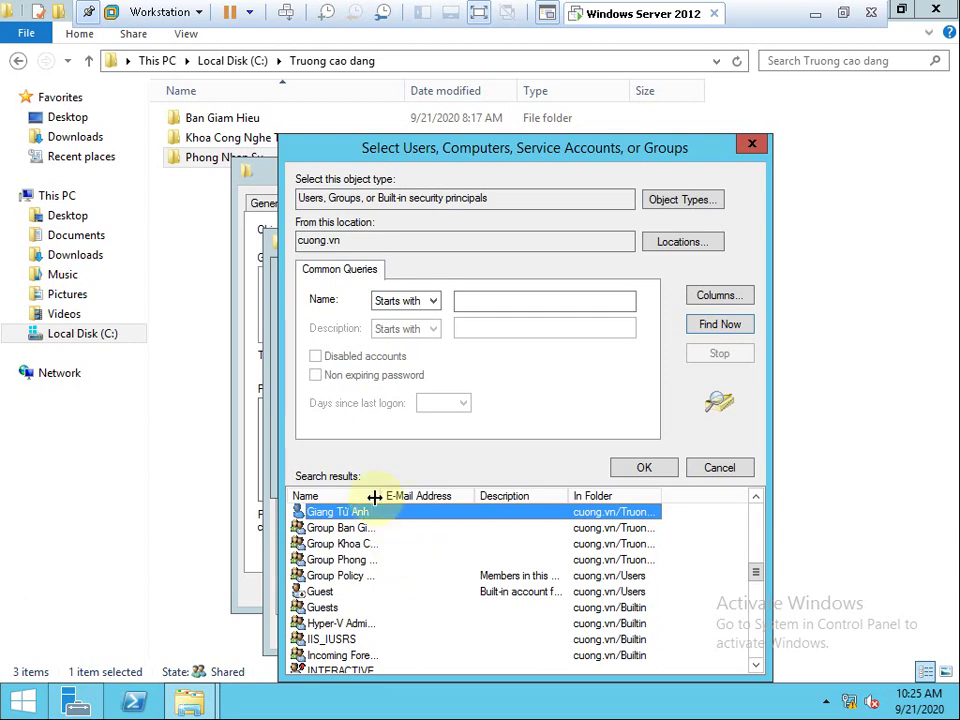
pyautogui.moveTo(381, 496); pyautogui.dragTo(500, 496)
pyautogui.doubleClick(391, 560)
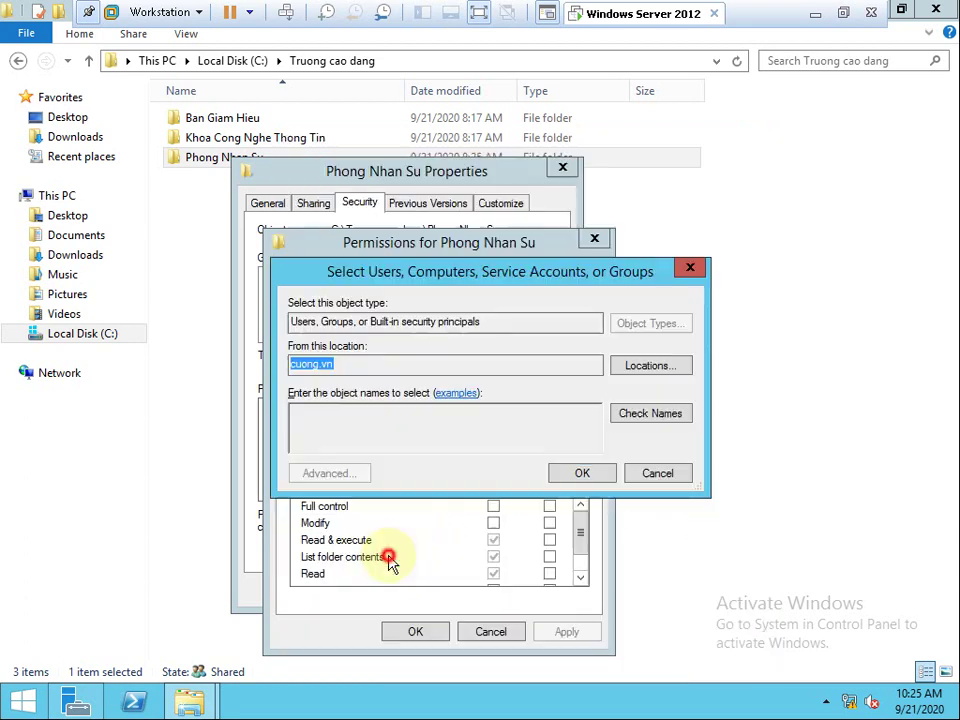
pyautogui.click(598, 470)
pyautogui.click(493, 506)
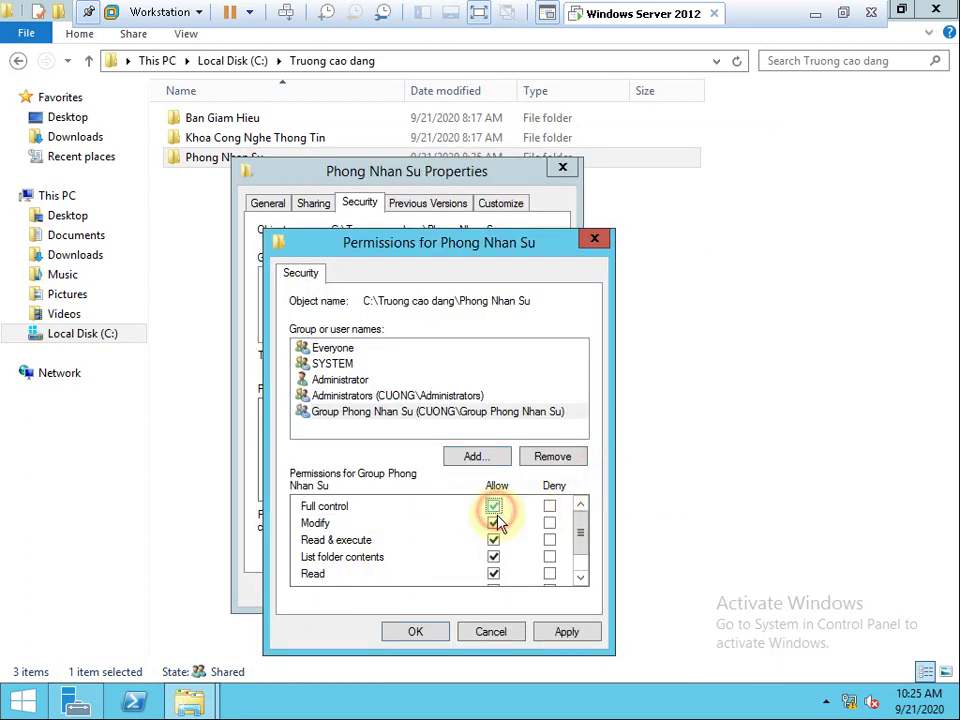
pyautogui.click(566, 631)
pyautogui.click(430, 633)
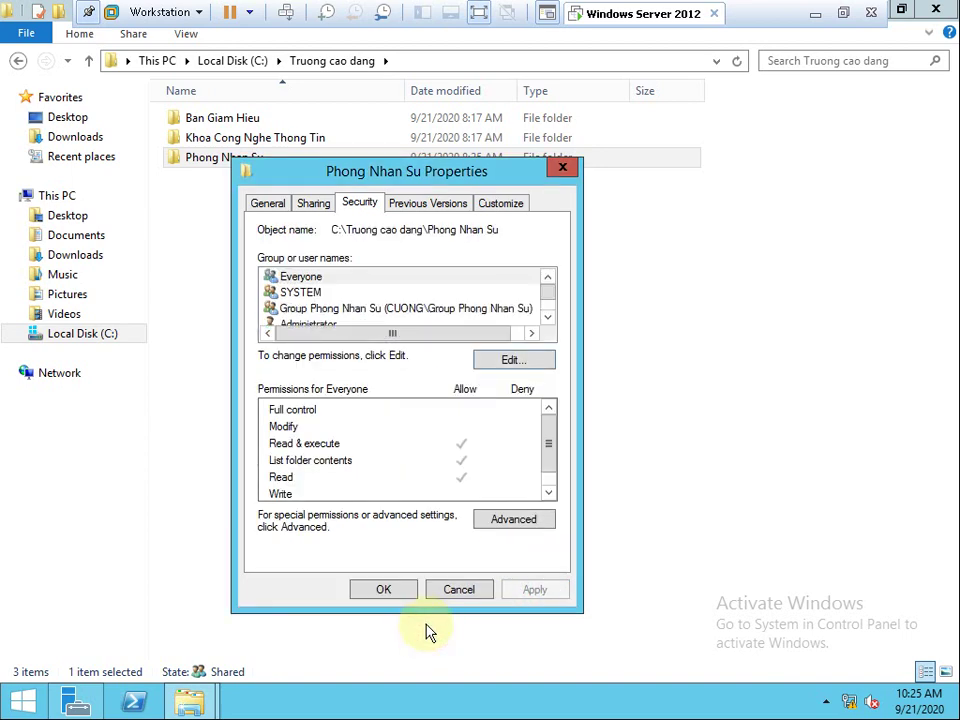
pyautogui.click(401, 591)
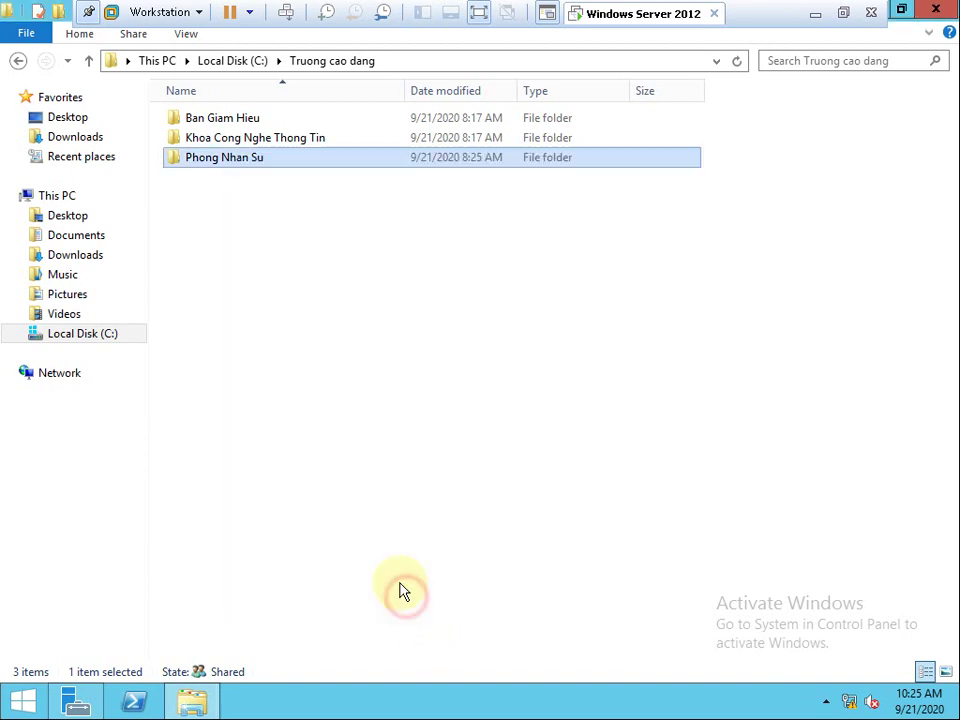
pyautogui.click(716, 60)
# Browse \\192.167.51.1, open the Truong cao dang share, and review its Security permissions without changes.
pyautogui.click(176, 79)
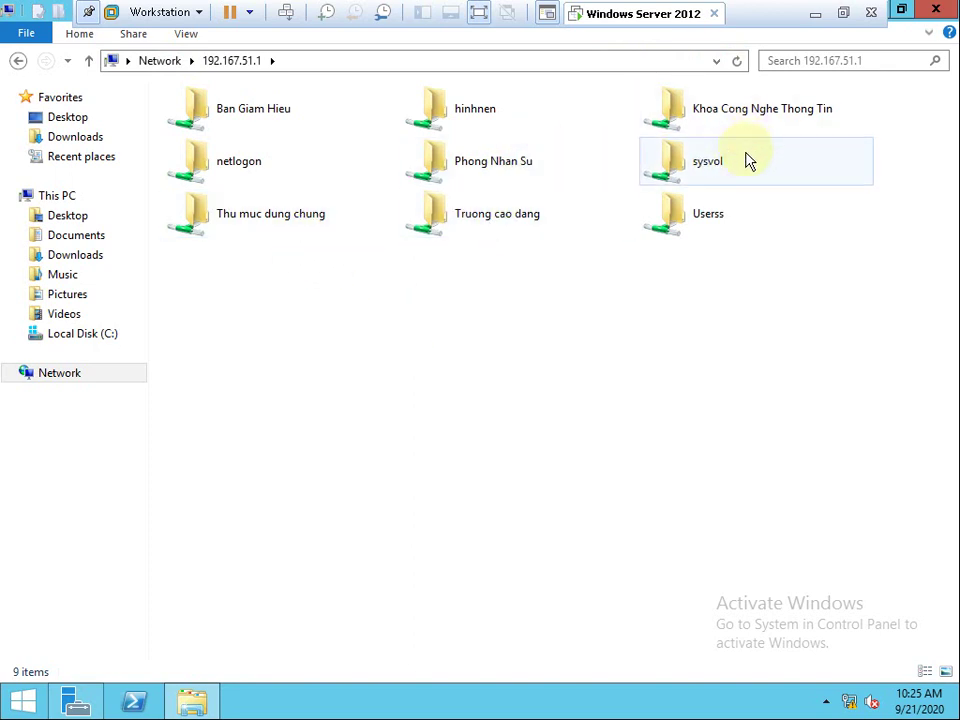
pyautogui.doubleClick(495, 231)
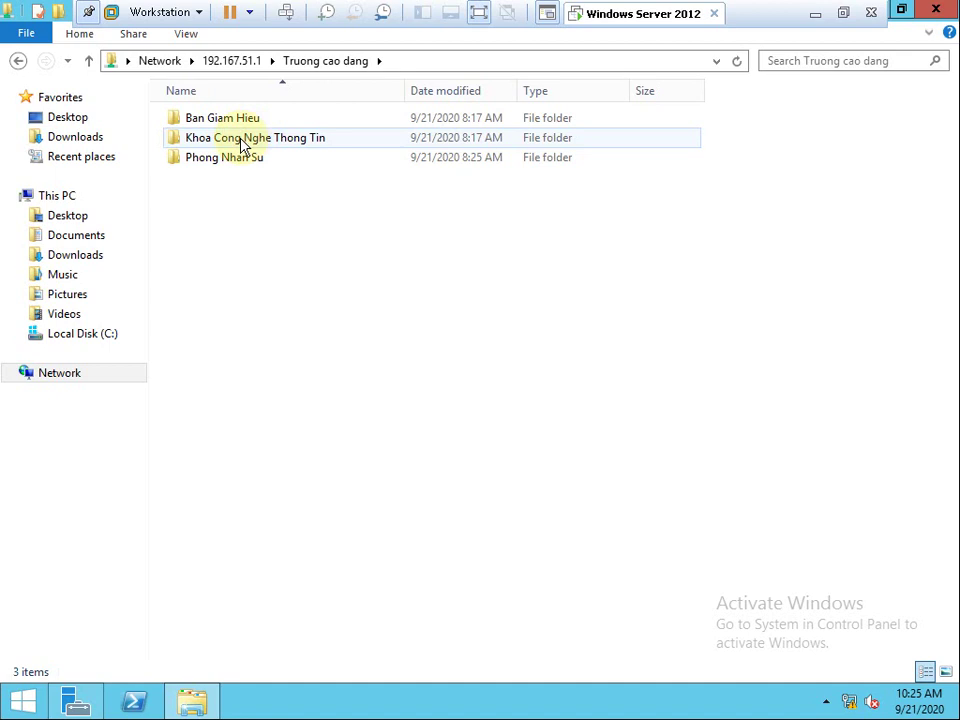
pyautogui.click(18, 60)
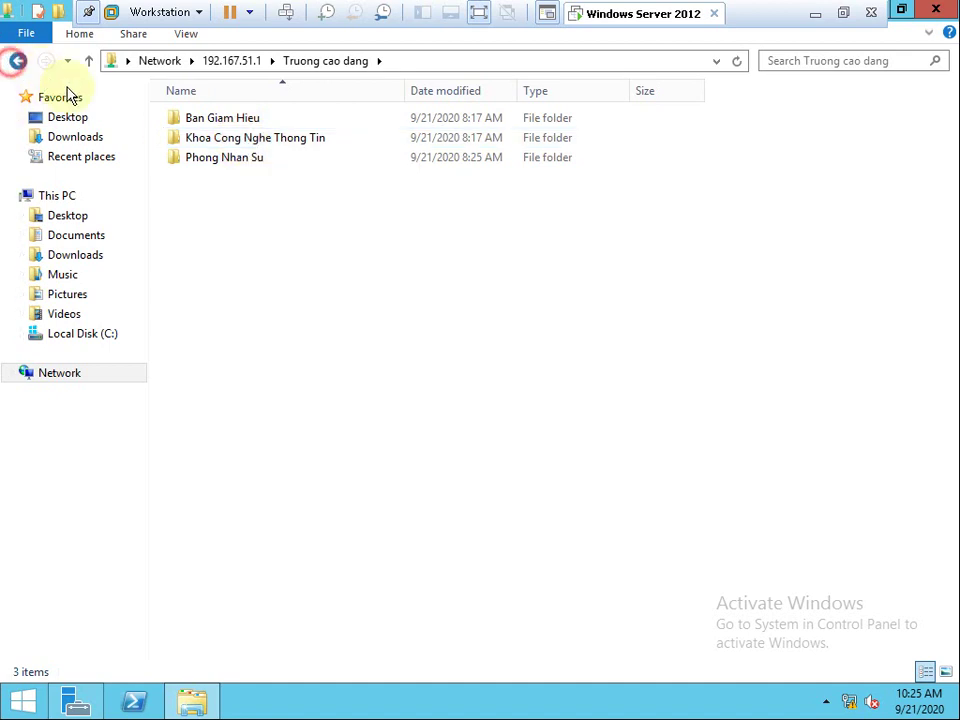
pyautogui.rightClick(473, 225)
pyautogui.click(525, 390)
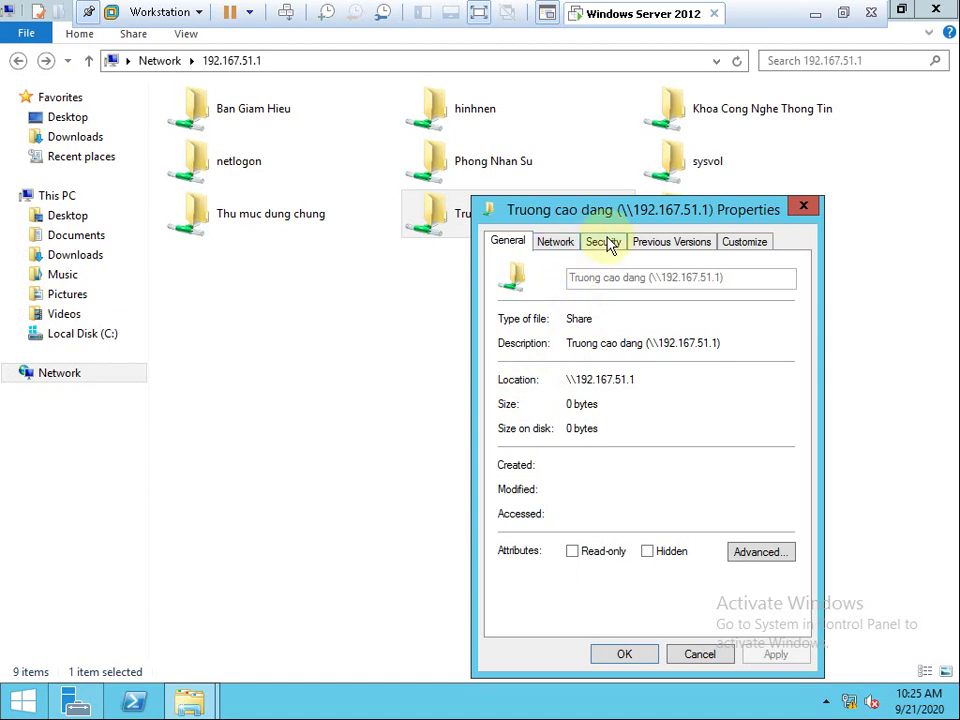
pyautogui.click(605, 243)
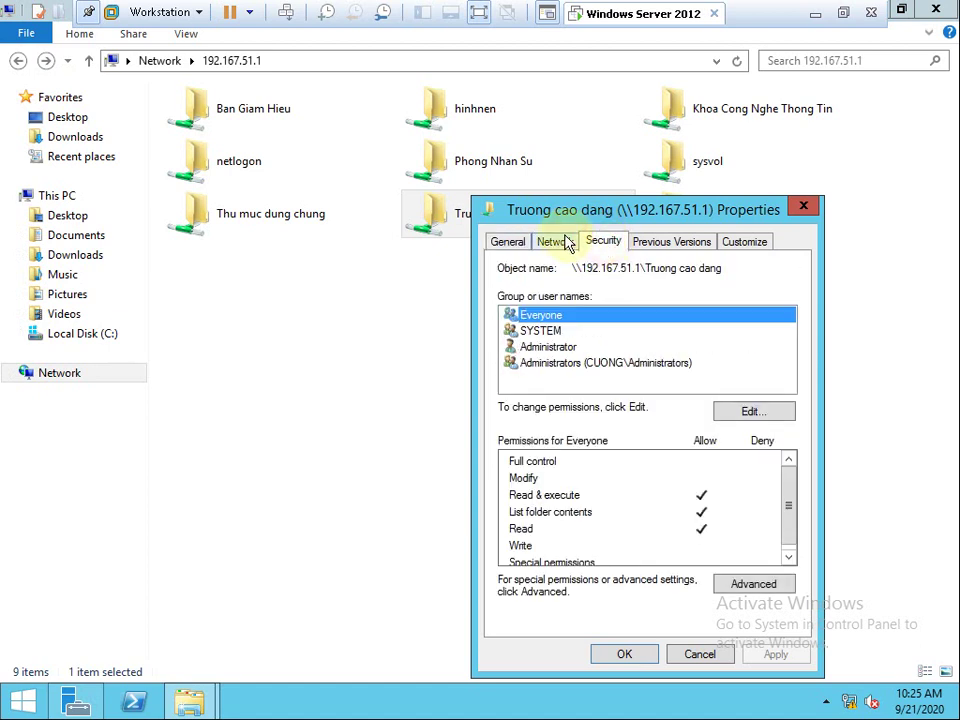
pyautogui.click(688, 656)
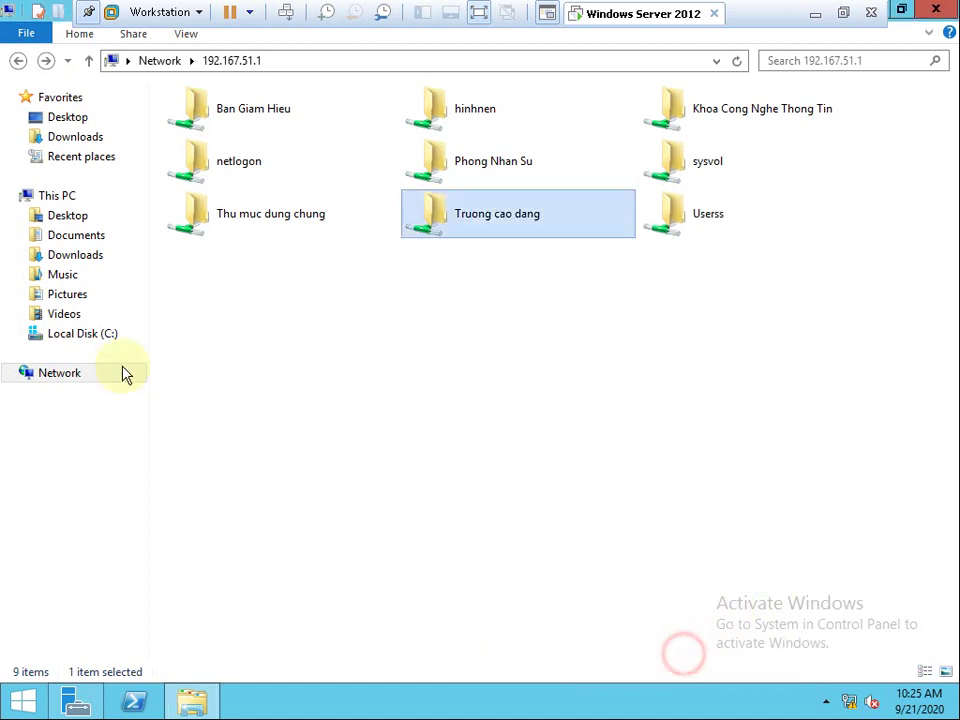
pyautogui.click(113, 336)
# View C:\Truong cao dang's Sharing and Security tabs, where Everyone has Read & execute and Read.
pyautogui.rightClick(225, 220)
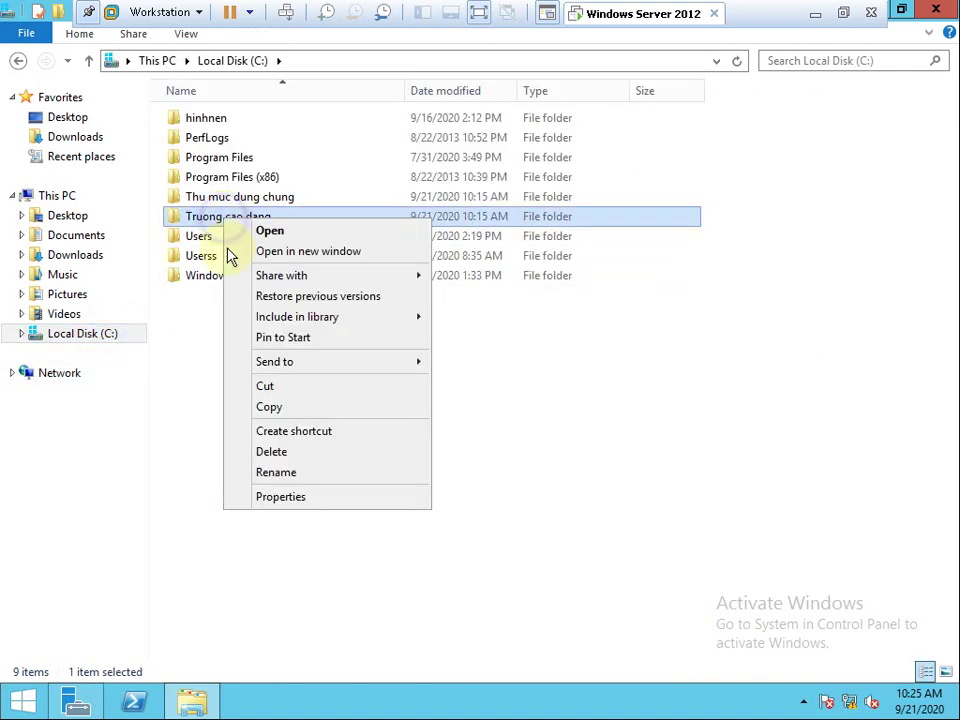
pyautogui.click(268, 497)
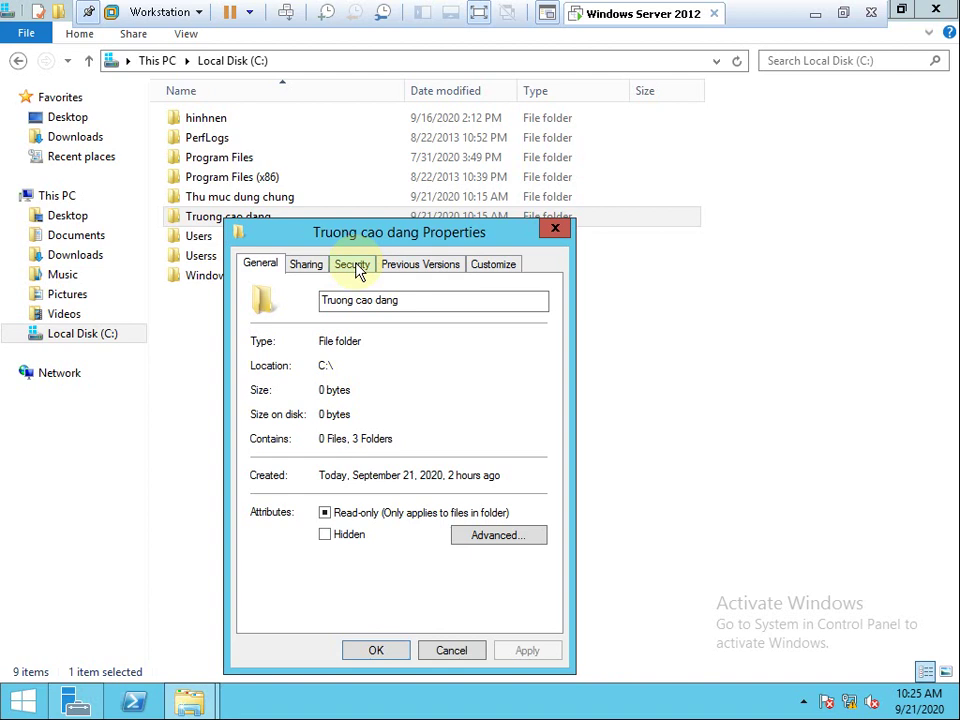
pyautogui.click(325, 265)
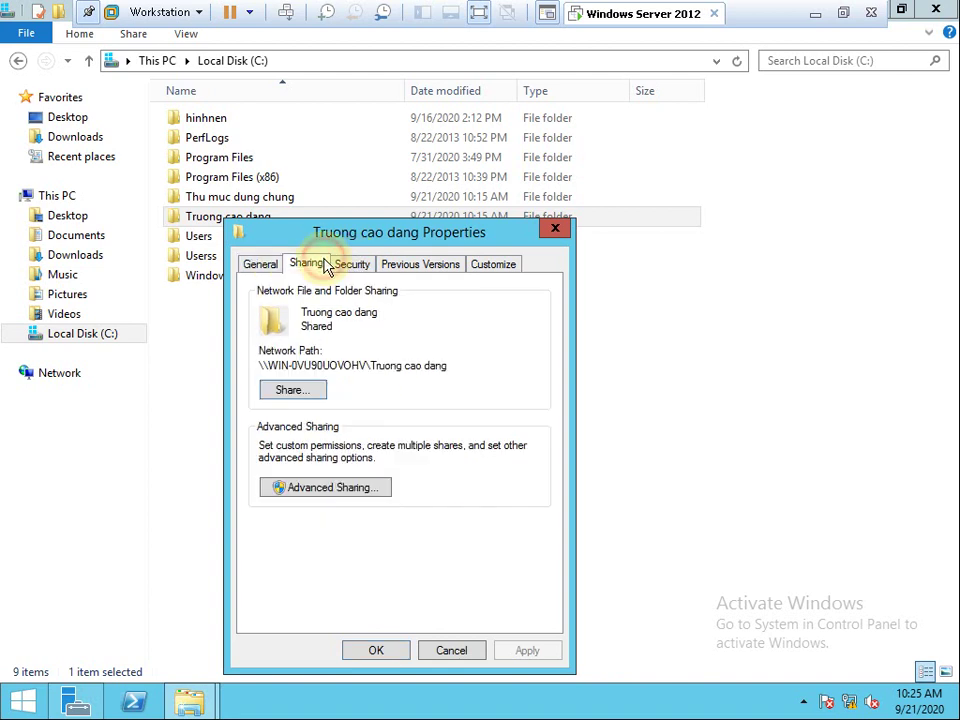
pyautogui.click(349, 268)
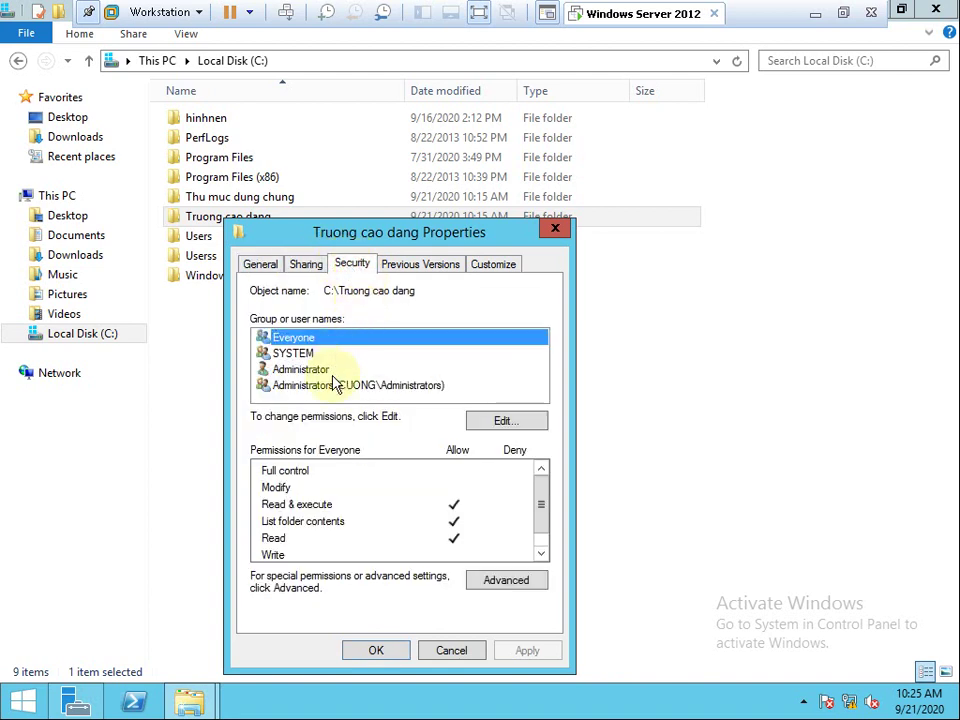
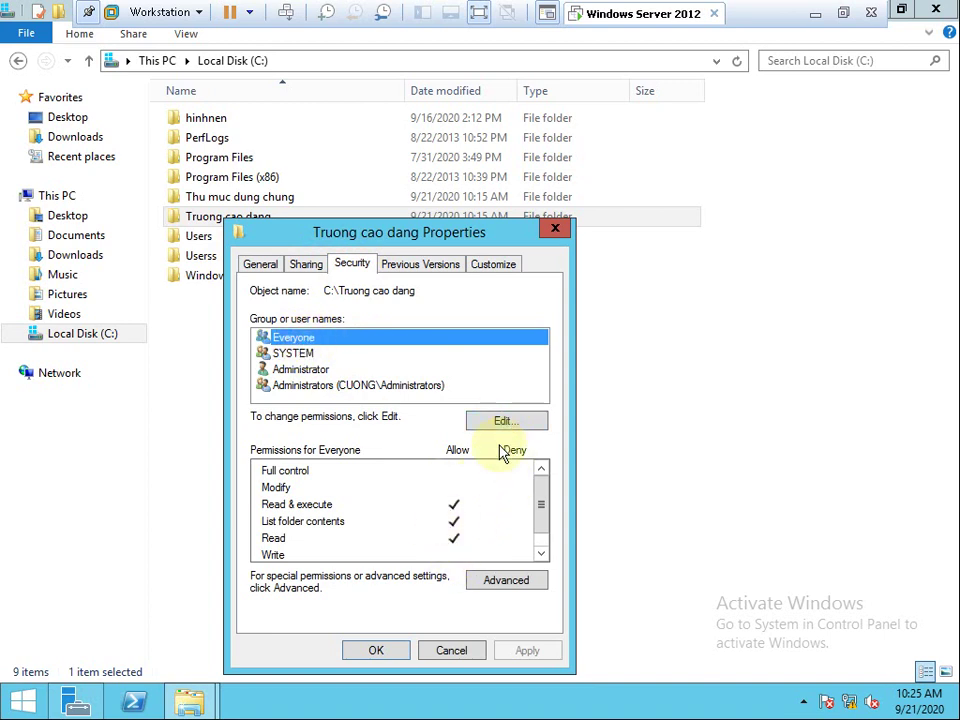
# Check the advanced entries, then open the Truong cao dang folder's Permissions editor.
pyautogui.click(505, 582)
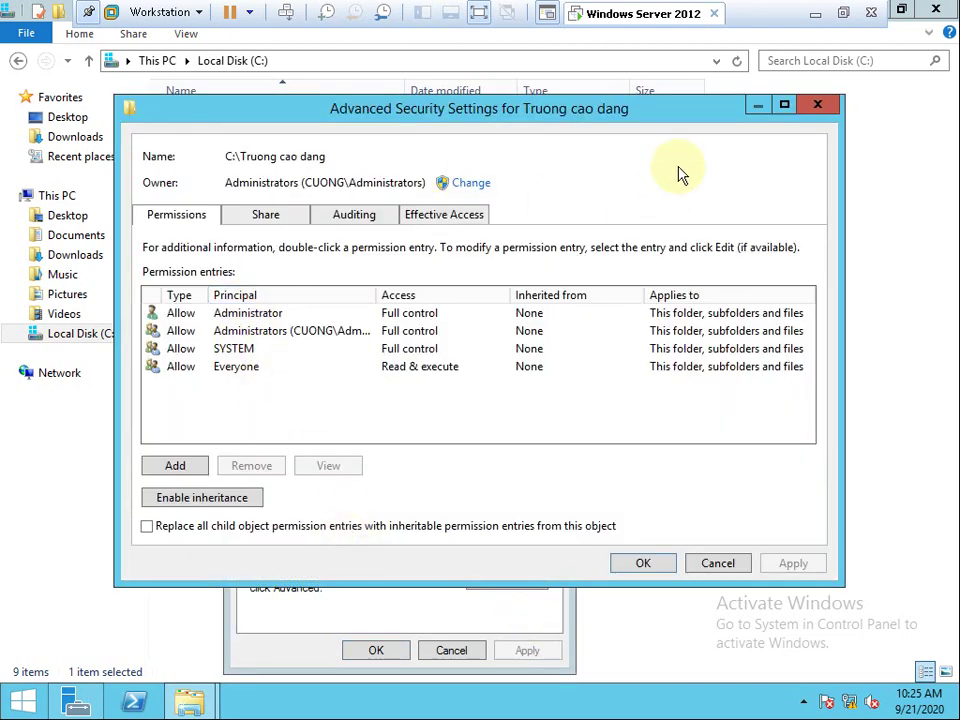
pyautogui.click(829, 106)
pyautogui.click(505, 420)
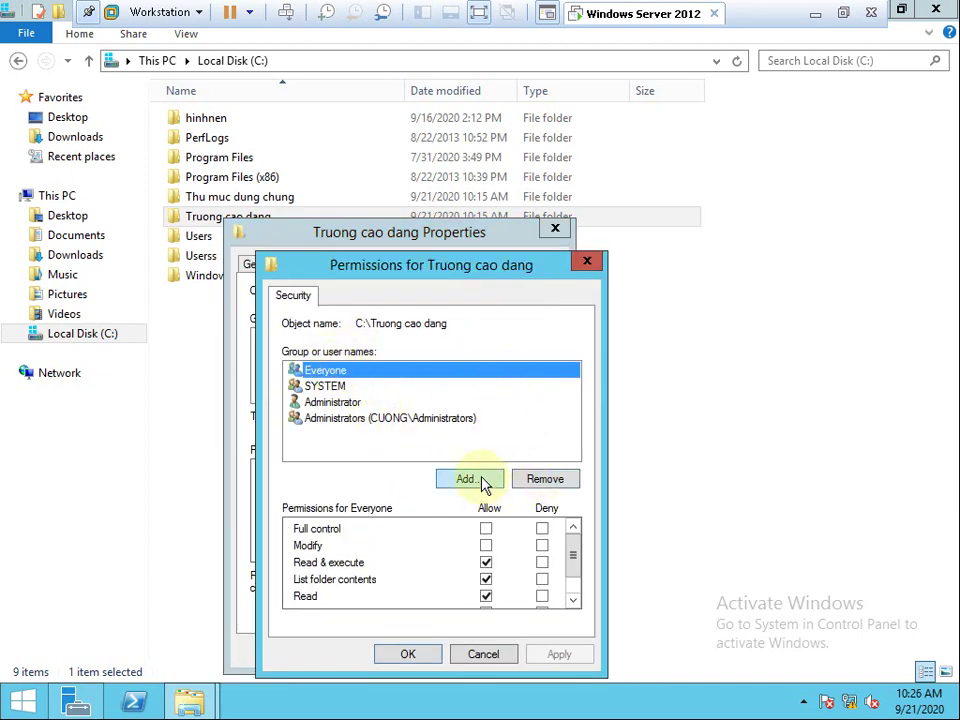
# Remove Everyone and add Group Khoa CNTT from the domain account search.
pyautogui.click(545, 482)
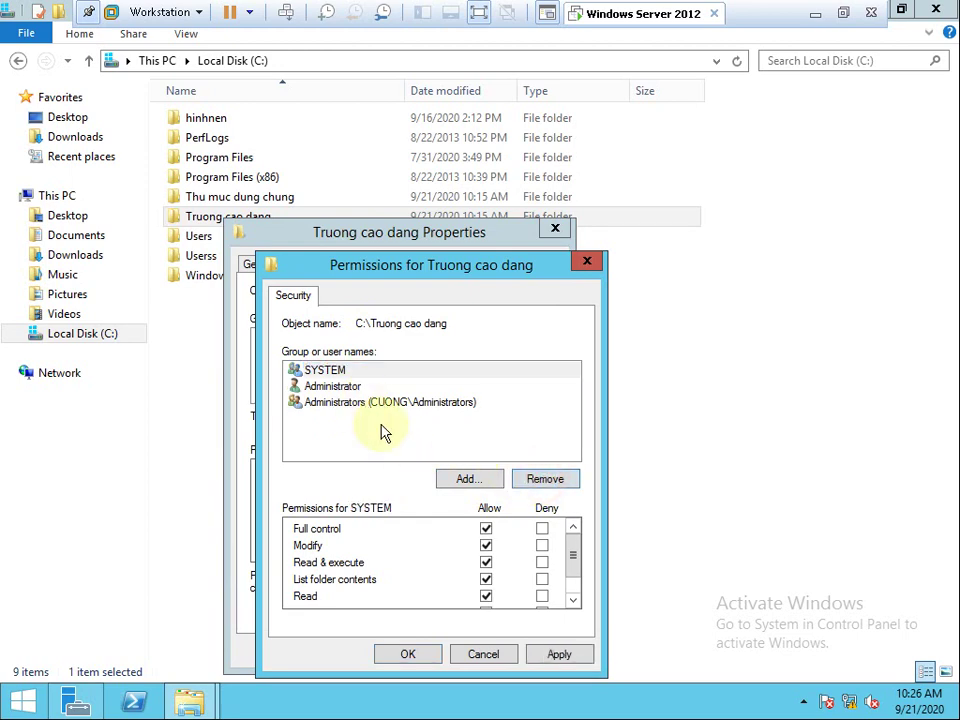
pyautogui.click(458, 479)
pyautogui.click(330, 495)
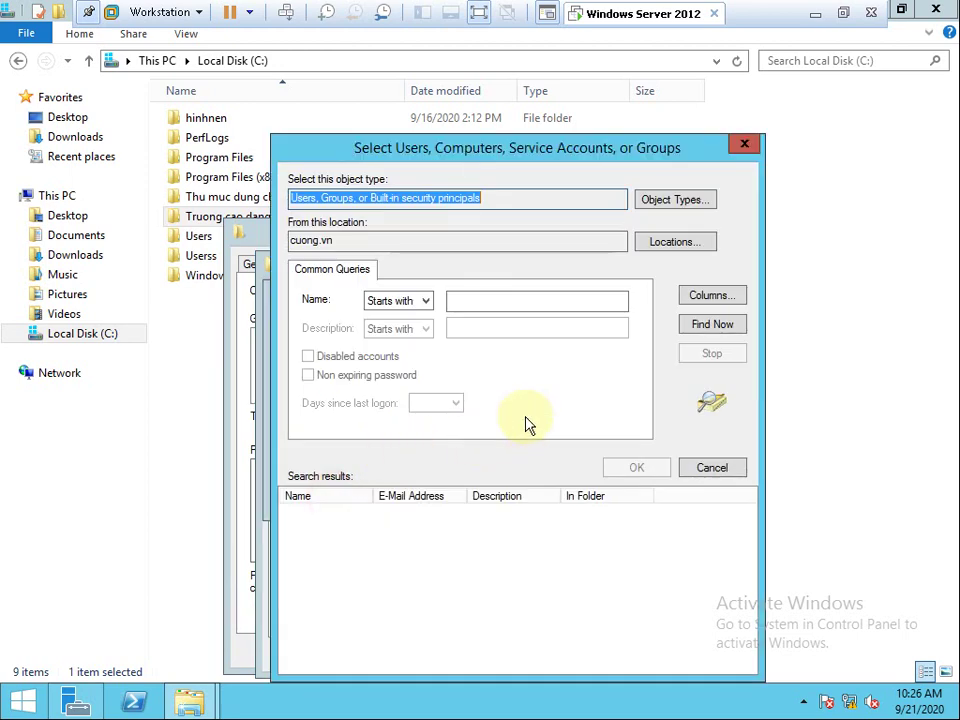
pyautogui.click(700, 328)
pyautogui.click(352, 560)
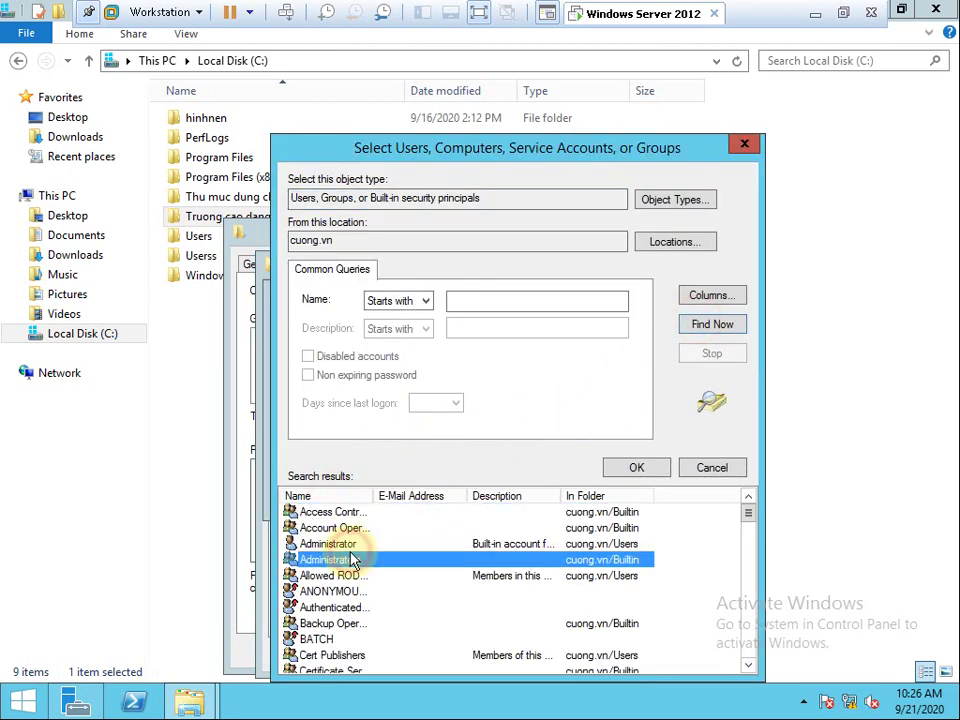
pyautogui.press('g')
pyautogui.moveTo(374, 495); pyautogui.dragTo(470, 495)
pyautogui.doubleClick(386, 545)
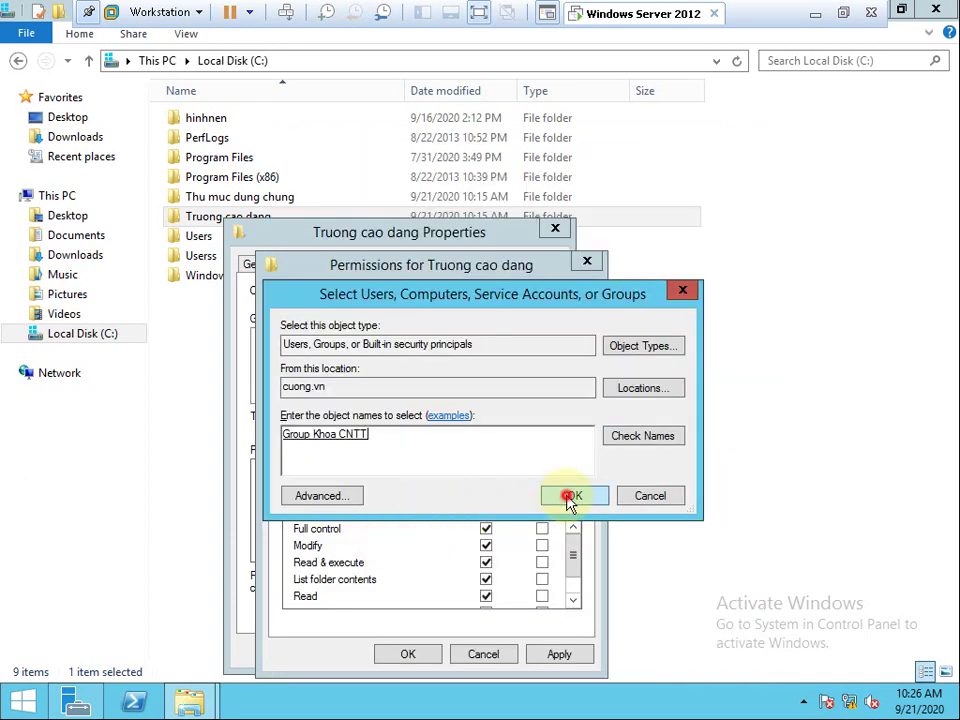
pyautogui.click(569, 497)
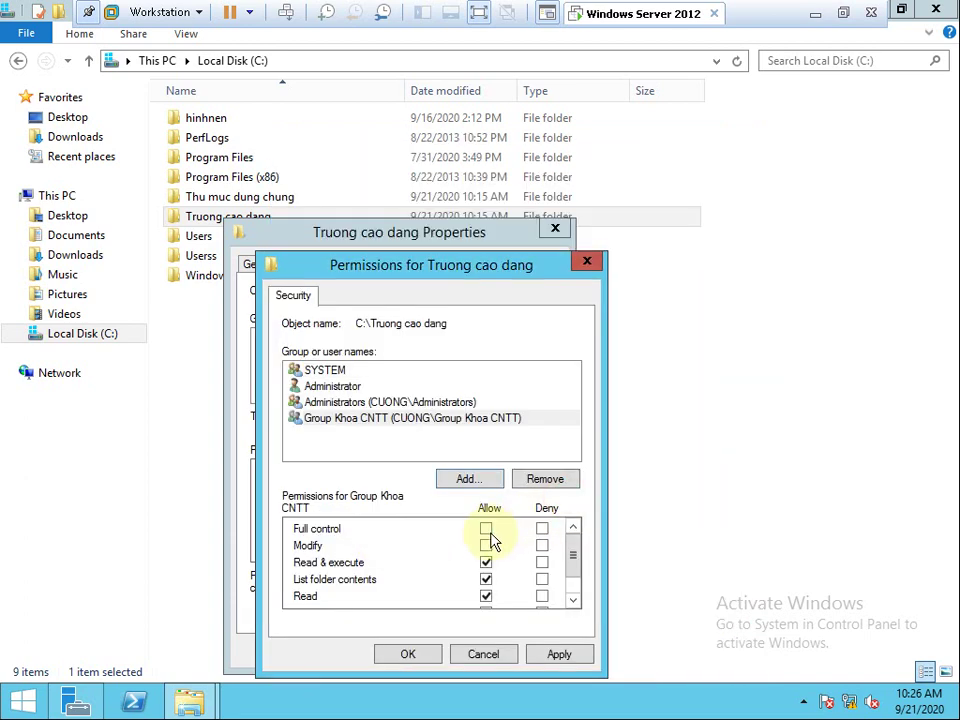
# Limit Group Khoa CNTT to Read only and apply the change.
pyautogui.click(577, 605)
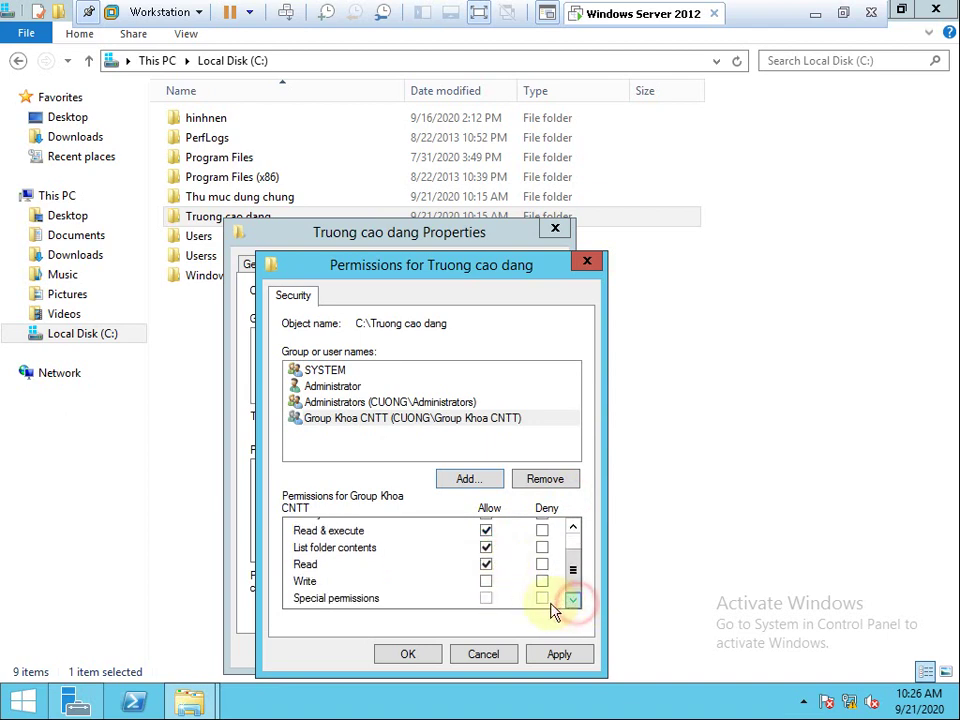
pyautogui.click(486, 547)
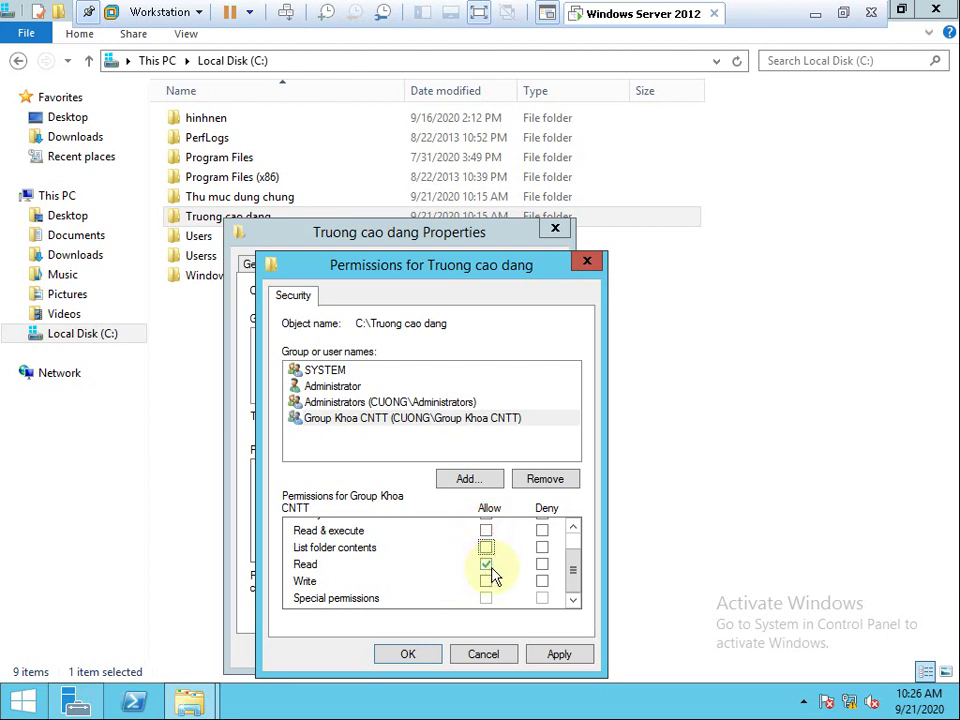
pyautogui.click(417, 421)
pyautogui.click(560, 655)
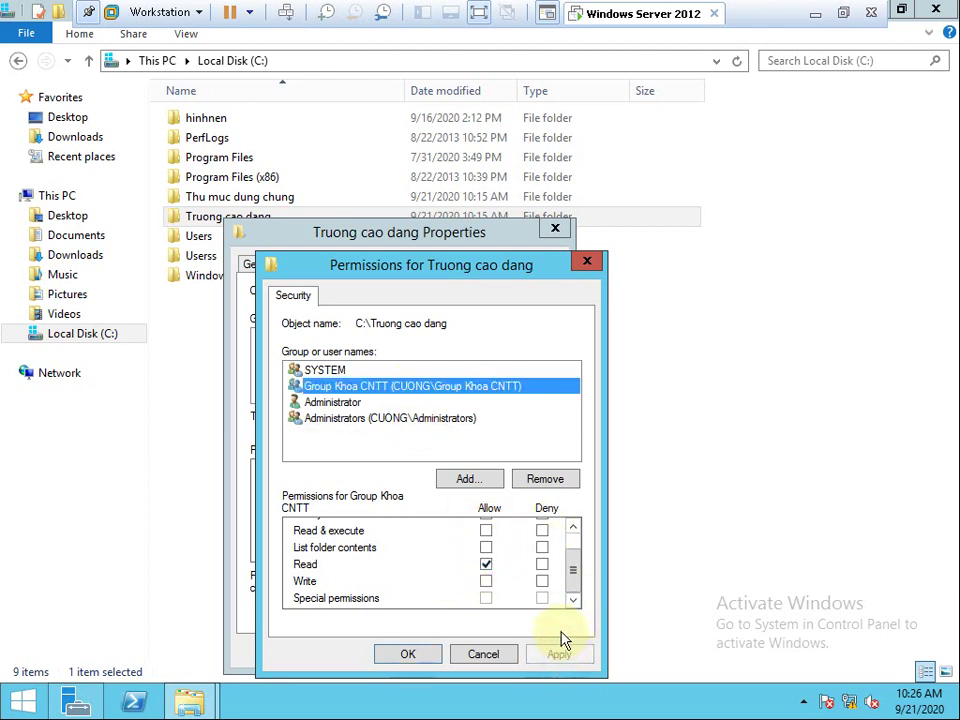
# Add Group Khoa CNTT again from the domain search and review its permissions.
pyautogui.click(470, 479)
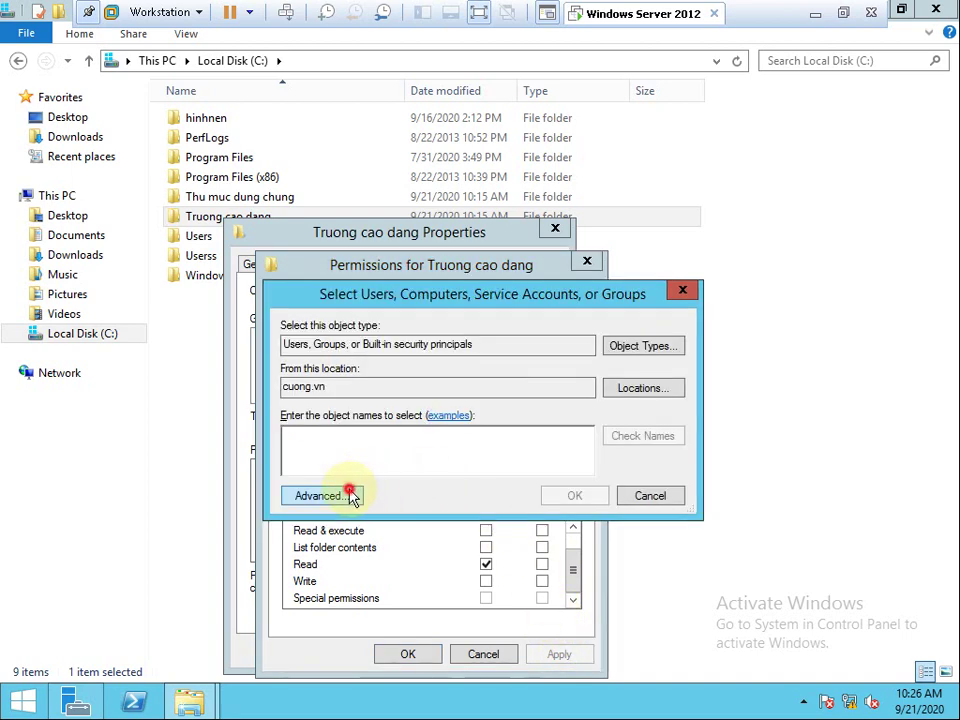
pyautogui.click(343, 494)
pyautogui.click(697, 323)
pyautogui.click(418, 562)
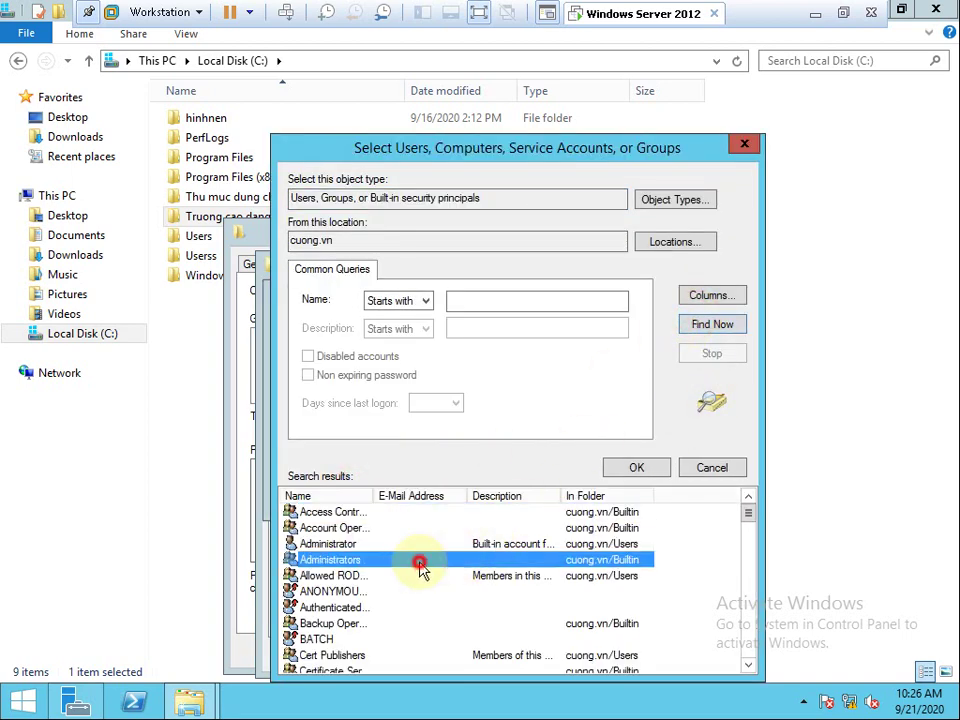
pyautogui.press('g')
pyautogui.doubleClick(375, 495)
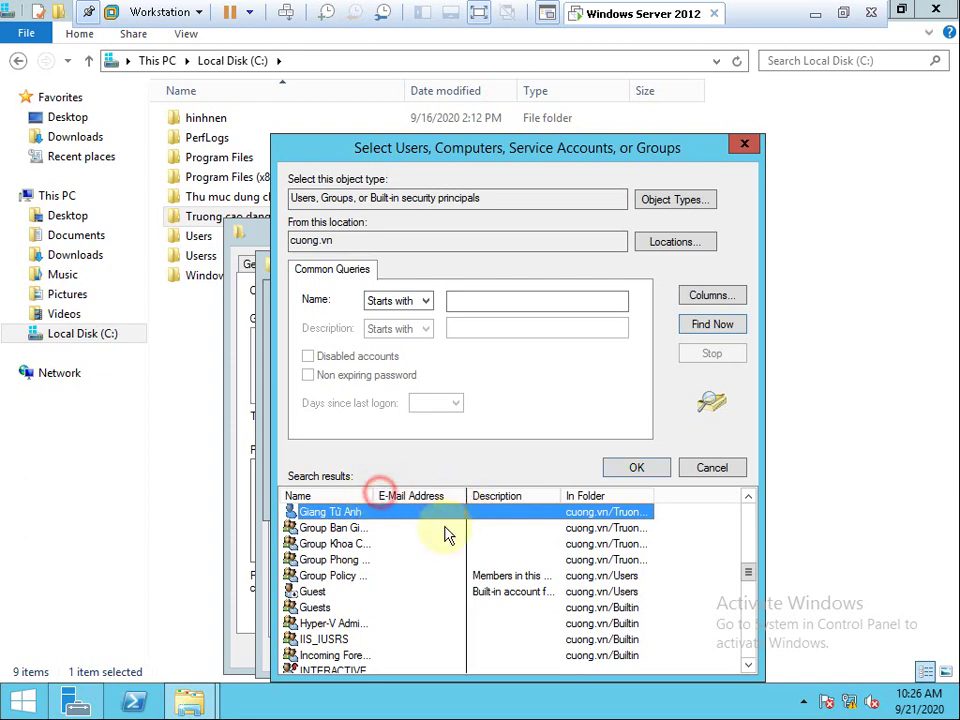
pyautogui.doubleClick(380, 545)
pyautogui.click(575, 496)
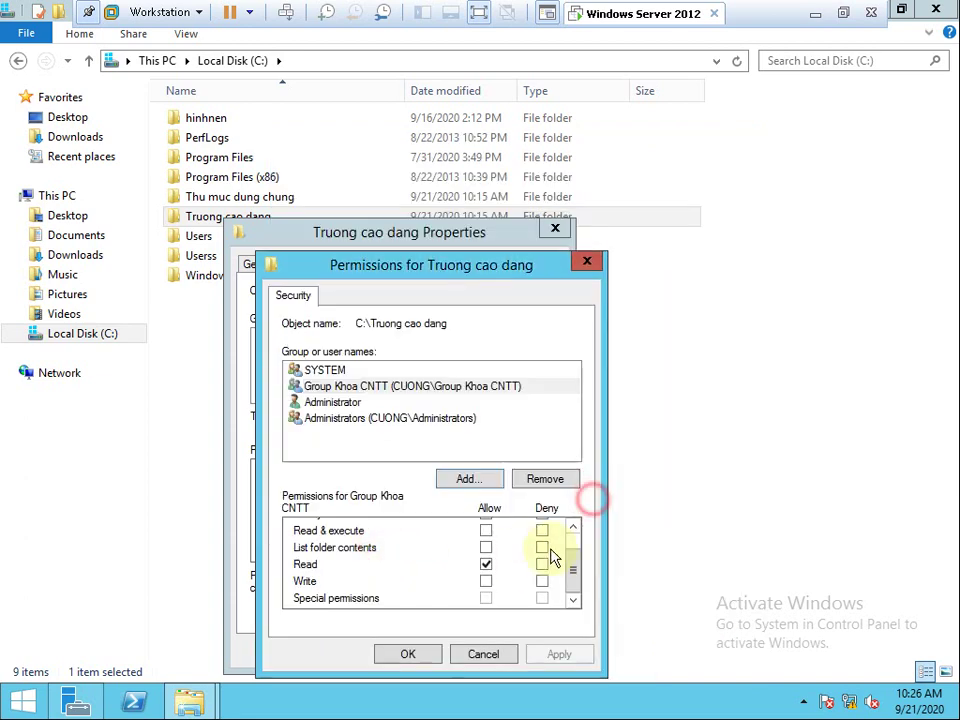
pyautogui.click(400, 396)
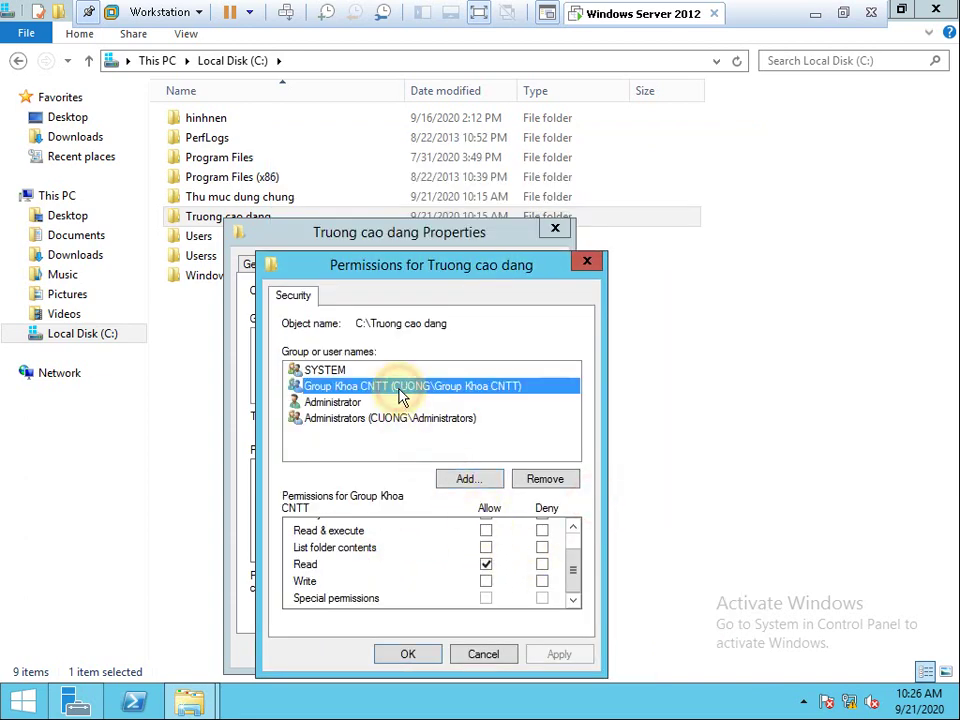
# Add Group Ban Giam Hieu with Read-only access and apply.
pyautogui.click(466, 480)
pyautogui.click(346, 506)
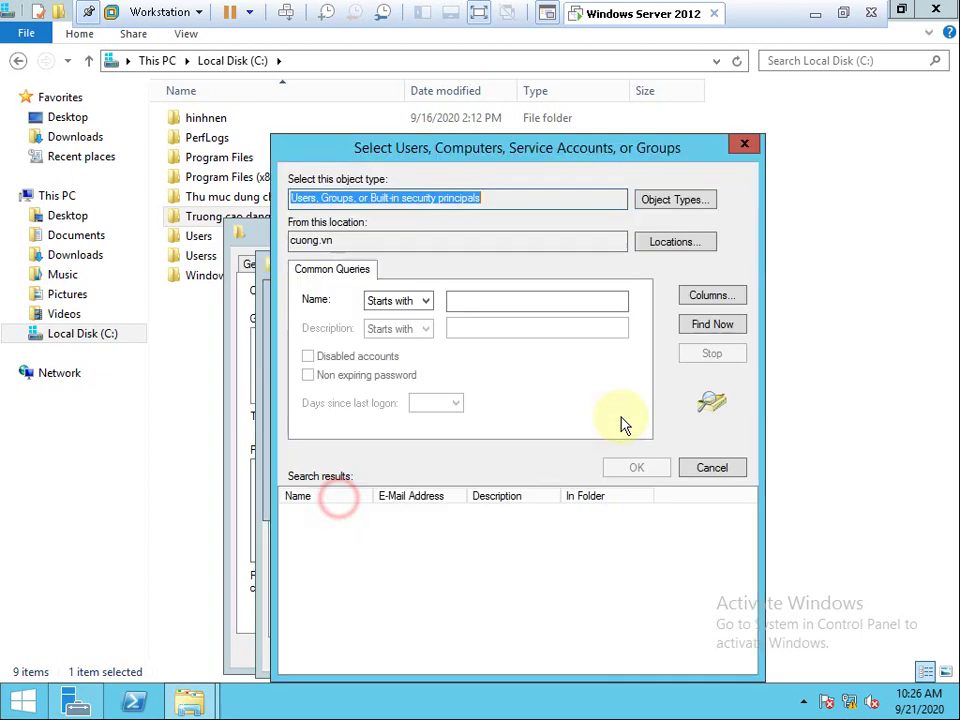
pyautogui.click(710, 324)
pyautogui.click(378, 562)
pyautogui.press('g')
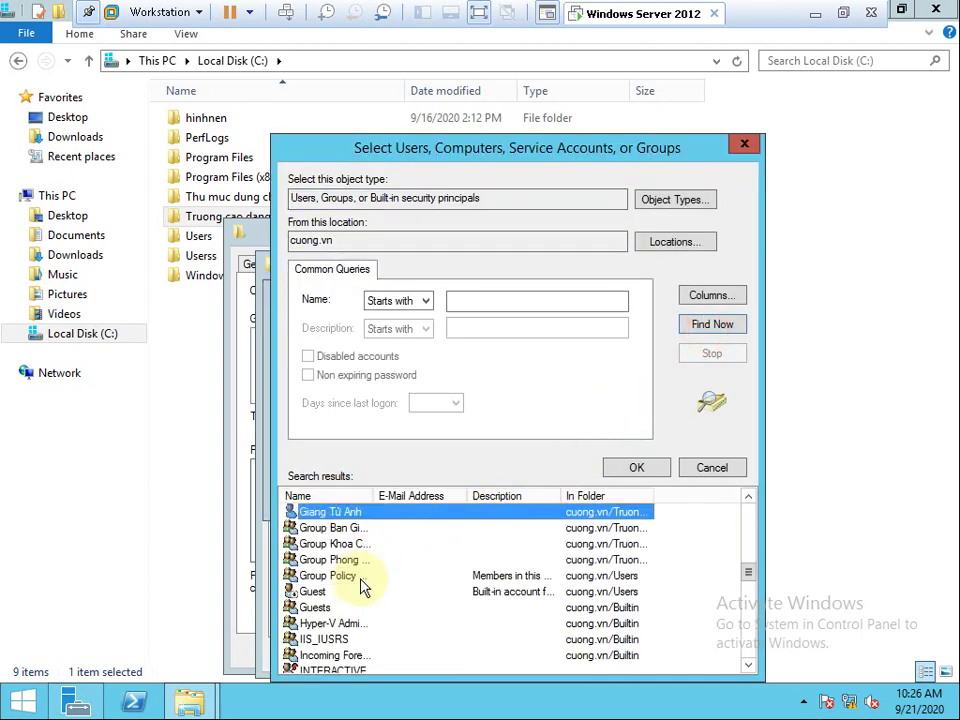
pyautogui.doubleClick(353, 530)
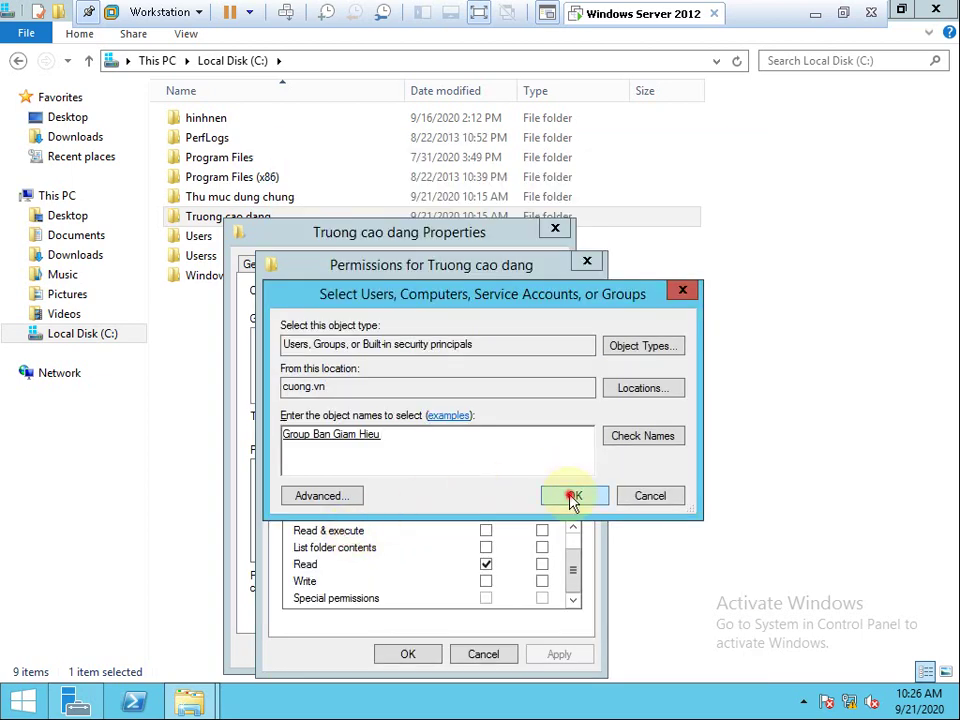
pyautogui.click(572, 494)
pyautogui.click(486, 530)
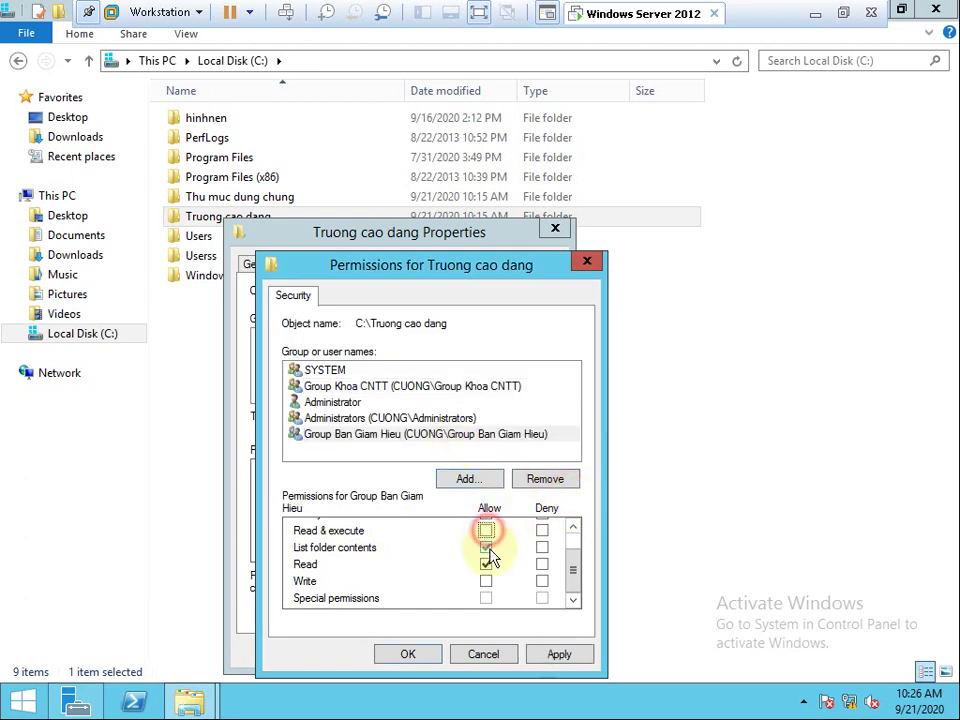
pyautogui.click(486, 547)
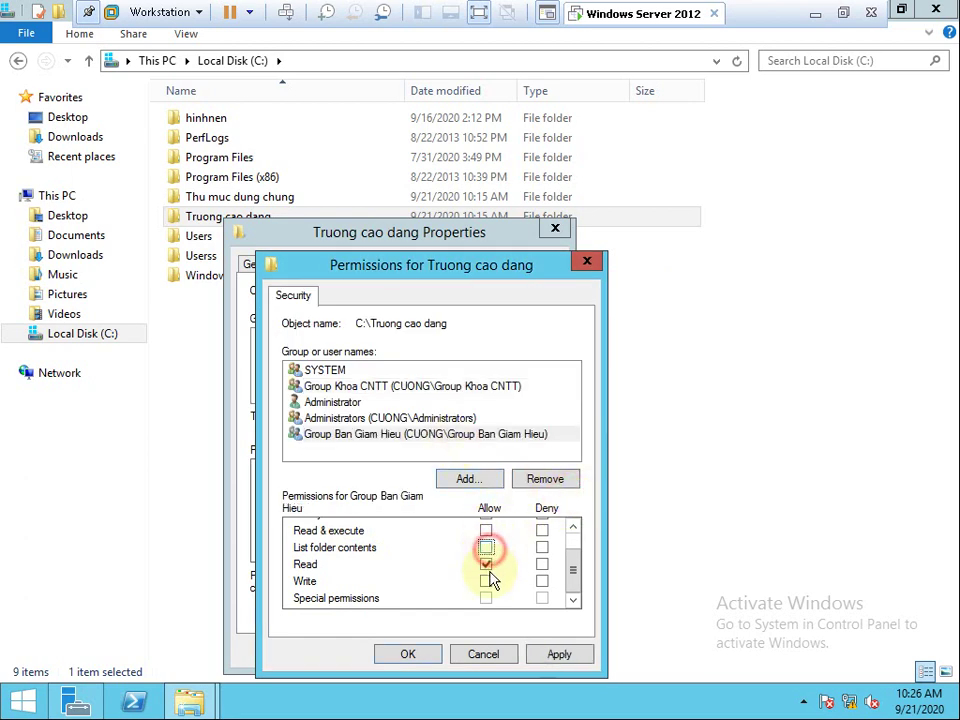
pyautogui.click(548, 652)
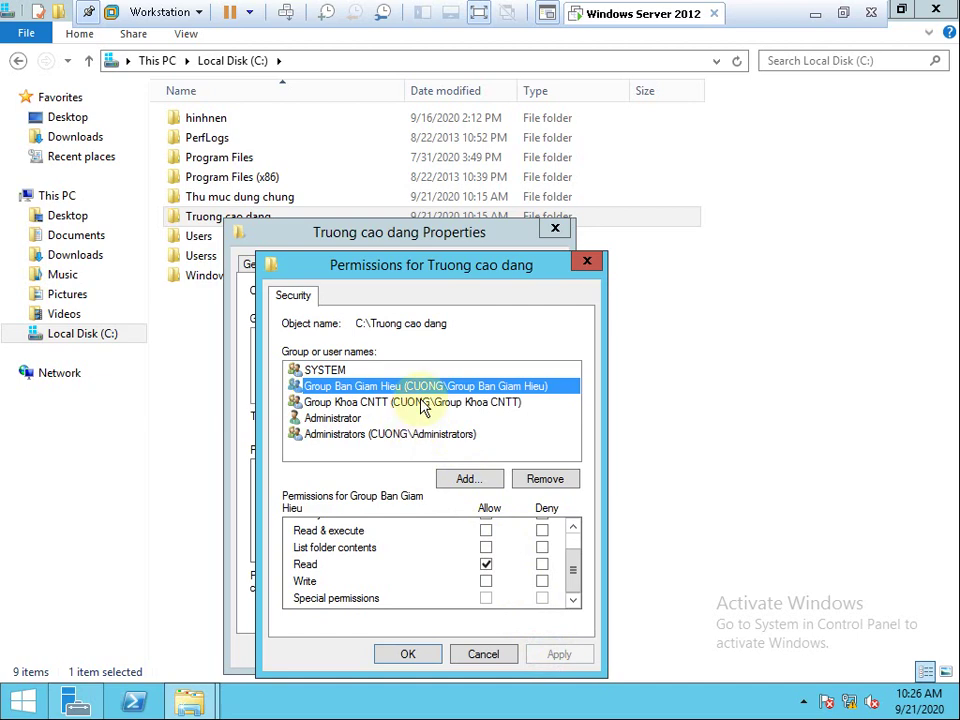
# Add Group Phong Nhan Su with Read-only access, apply, and close the editor.
pyautogui.click(458, 480)
pyautogui.click(347, 497)
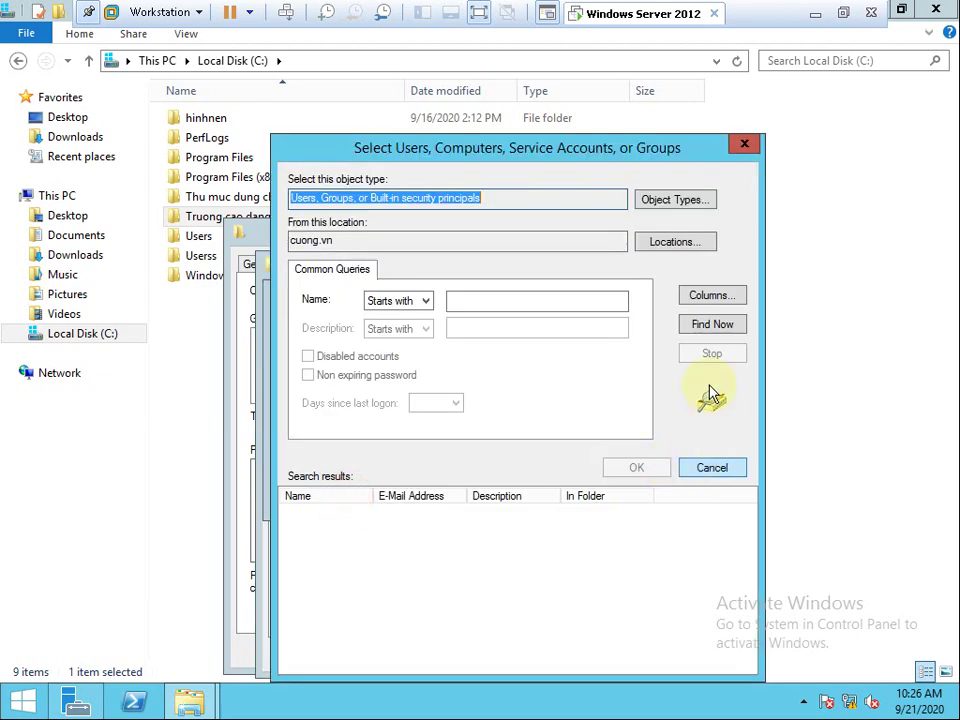
pyautogui.click(713, 326)
pyautogui.click(407, 558)
pyautogui.press('g')
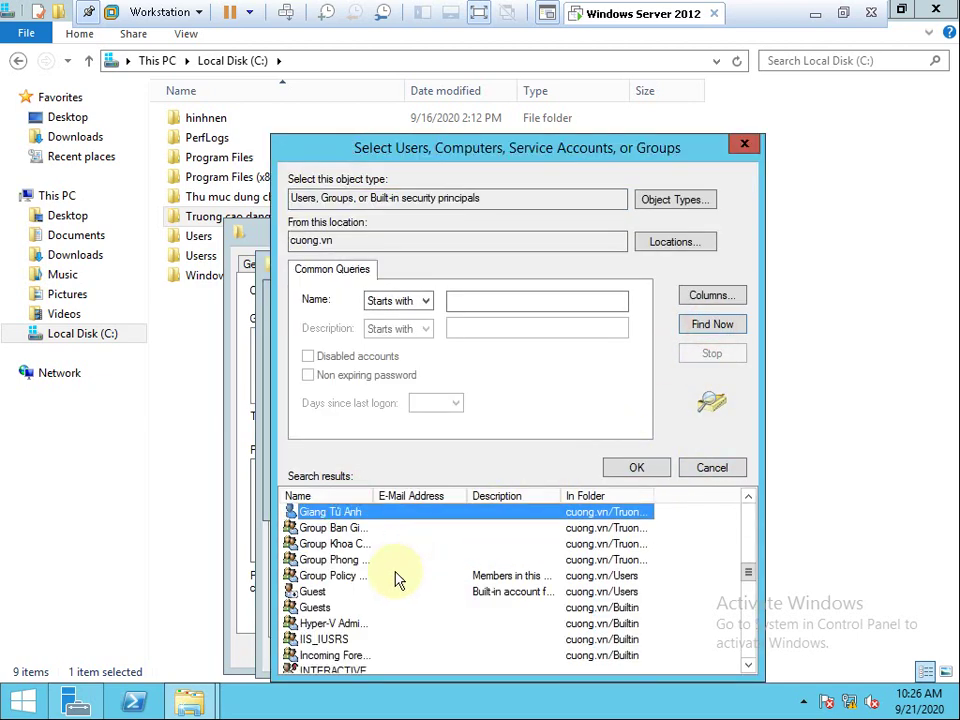
pyautogui.doubleClick(376, 495)
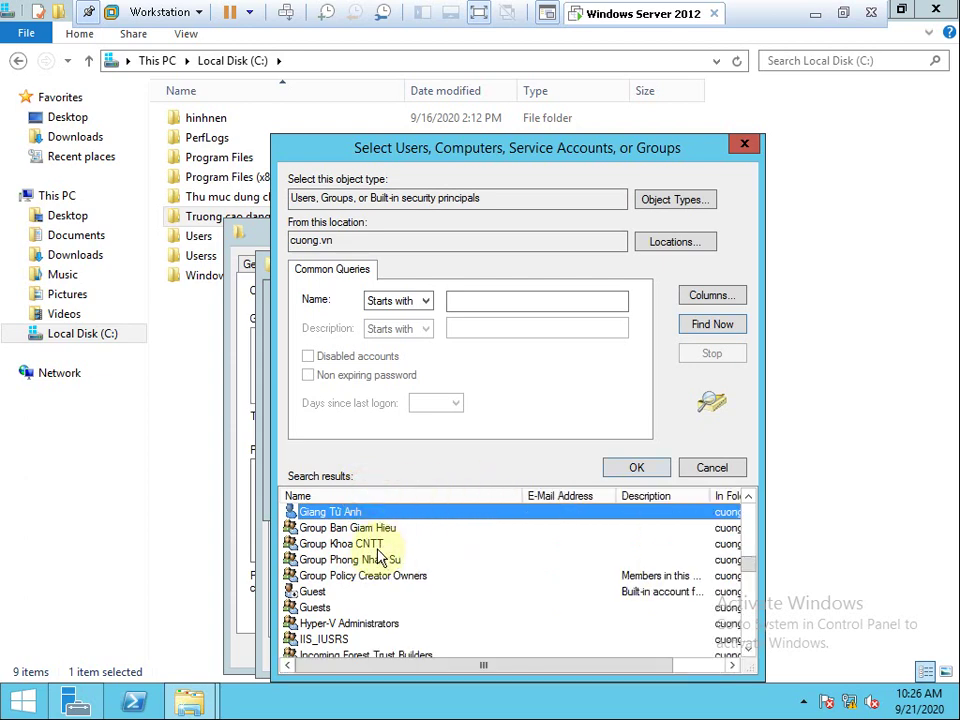
pyautogui.doubleClick(376, 562)
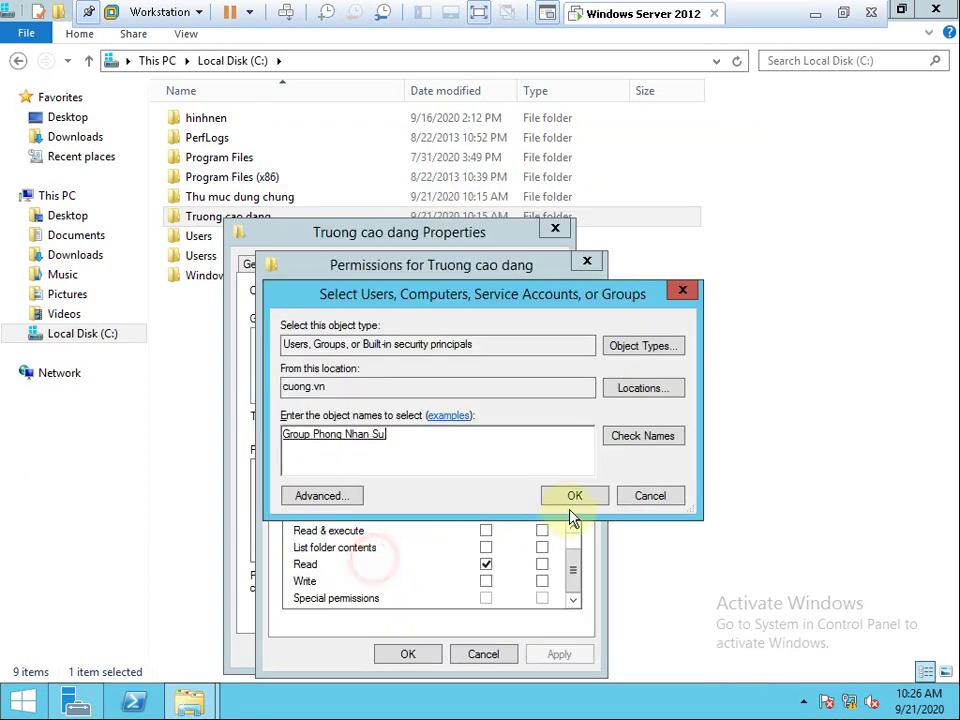
pyautogui.click(575, 496)
pyautogui.click(486, 532)
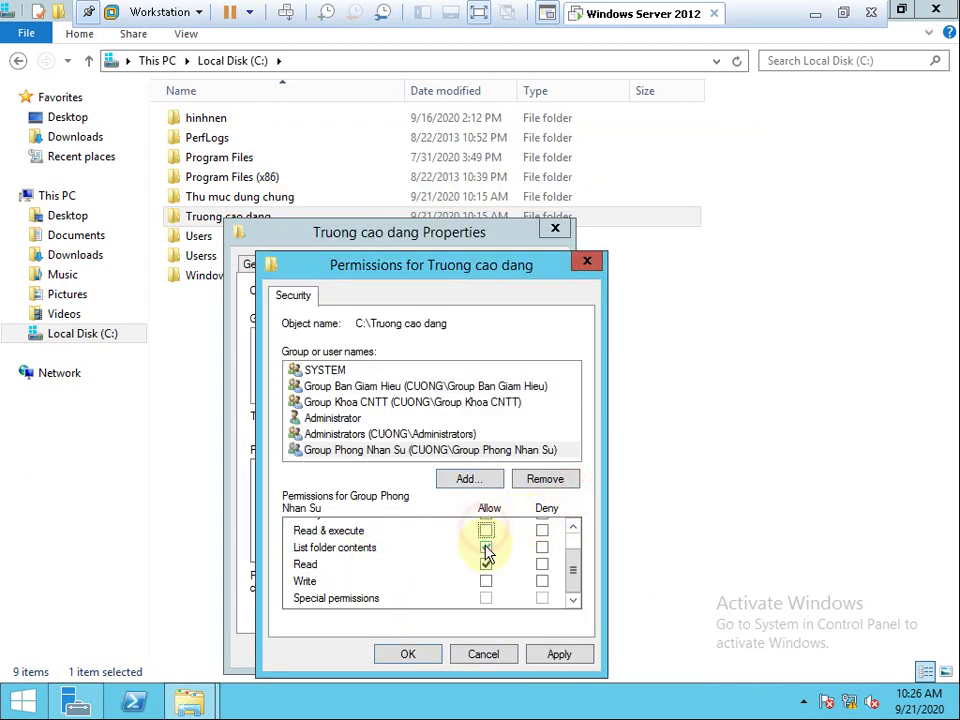
pyautogui.click(485, 548)
pyautogui.click(559, 655)
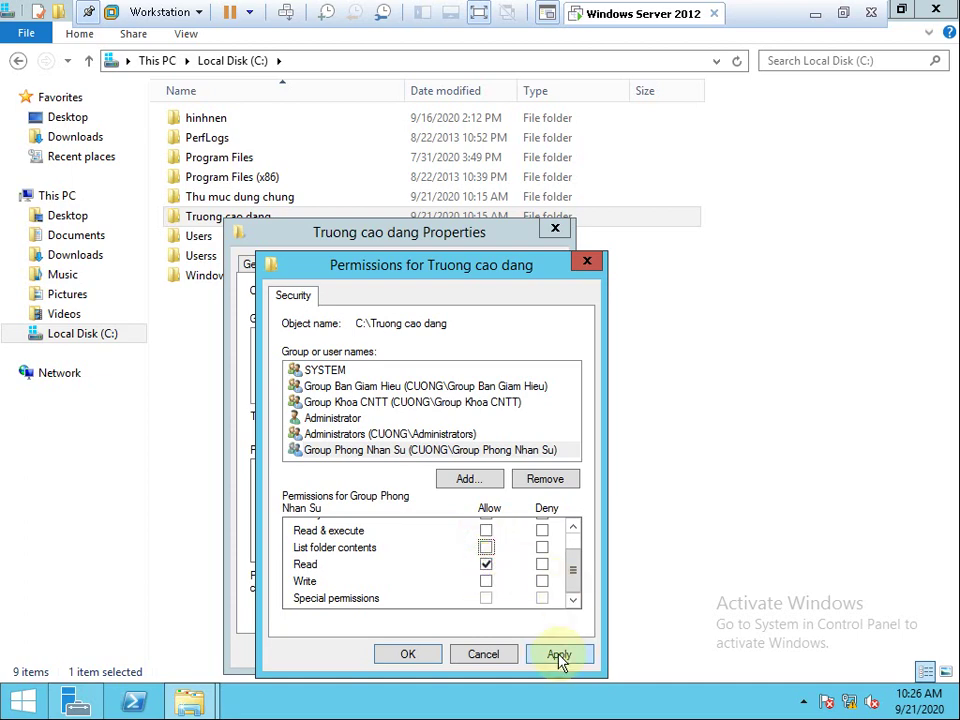
pyautogui.click(408, 656)
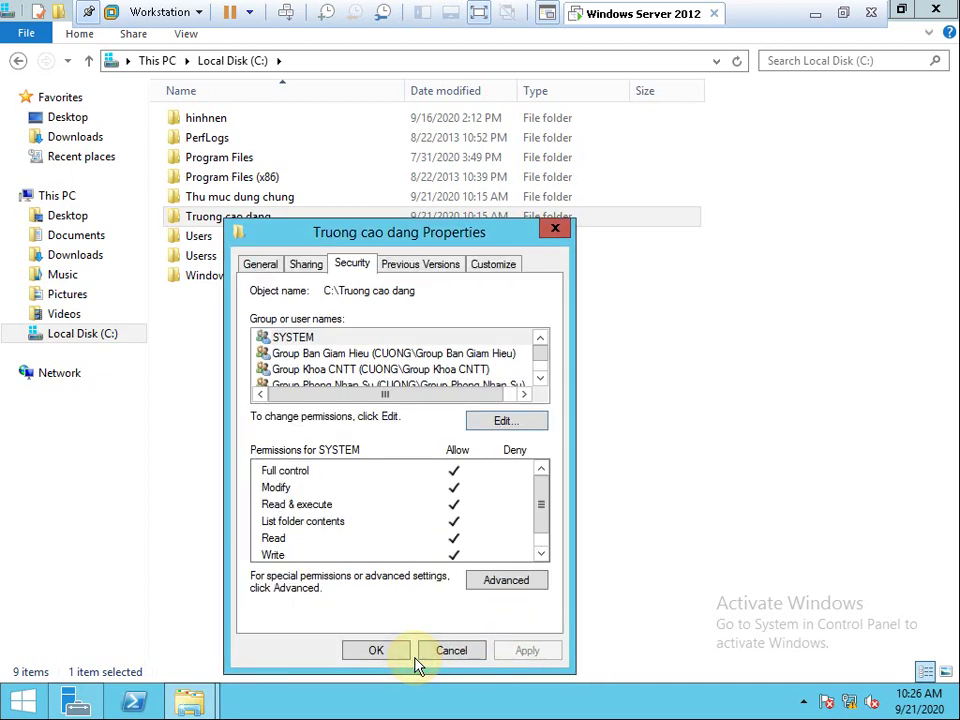
# Close the properties, open the Truong cao dang share on \\192.167.51.1 and copy its network path.
pyautogui.click(378, 652)
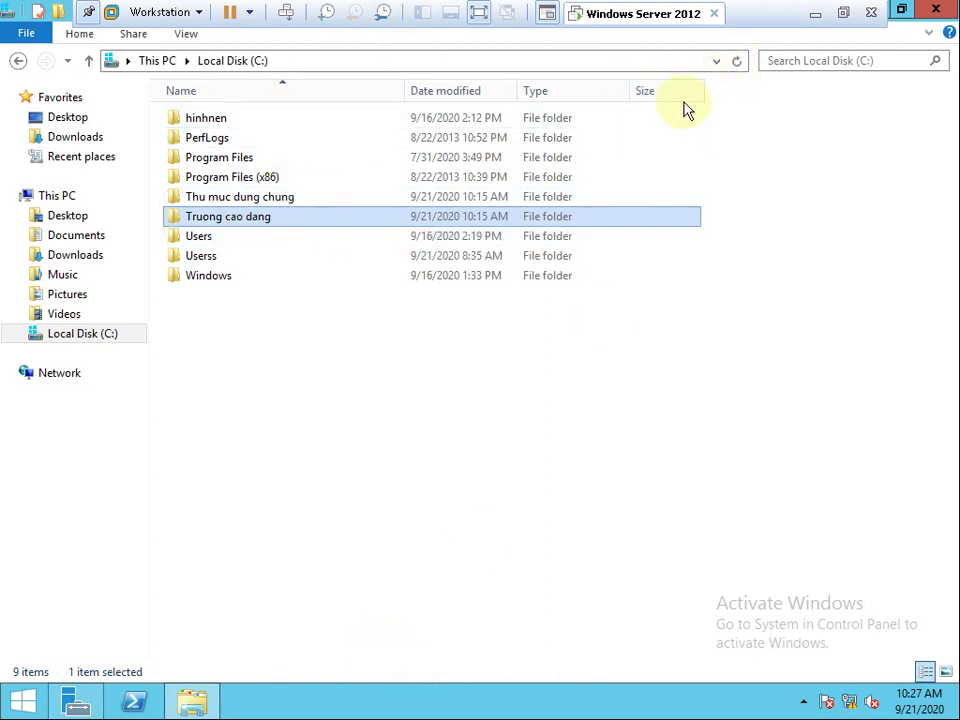
pyautogui.click(716, 61)
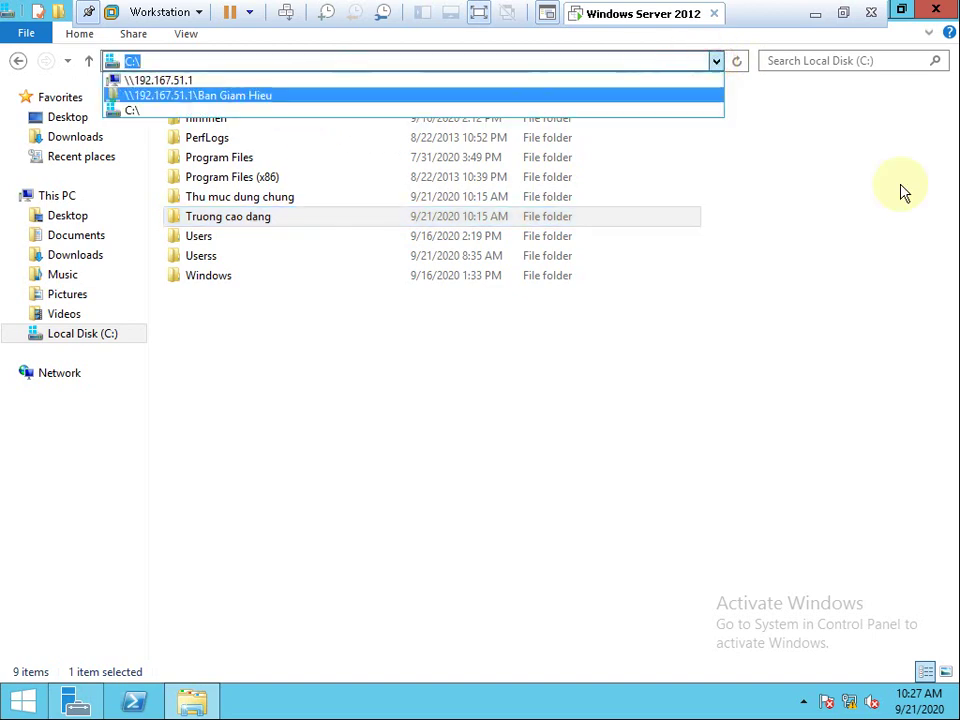
pyautogui.click(152, 80)
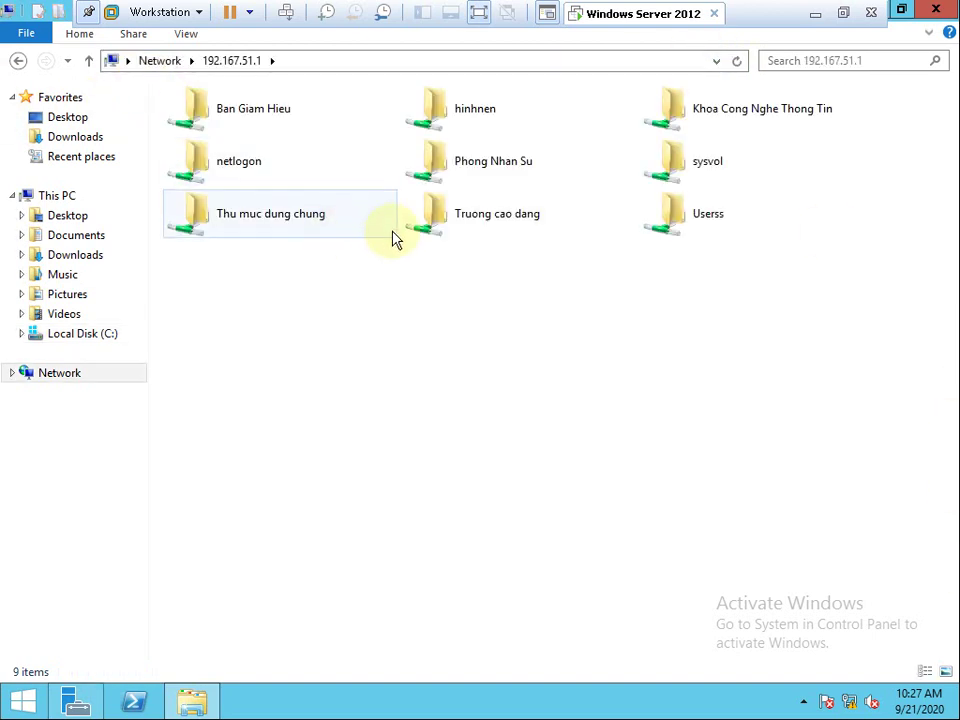
pyautogui.doubleClick(507, 220)
pyautogui.click(426, 58)
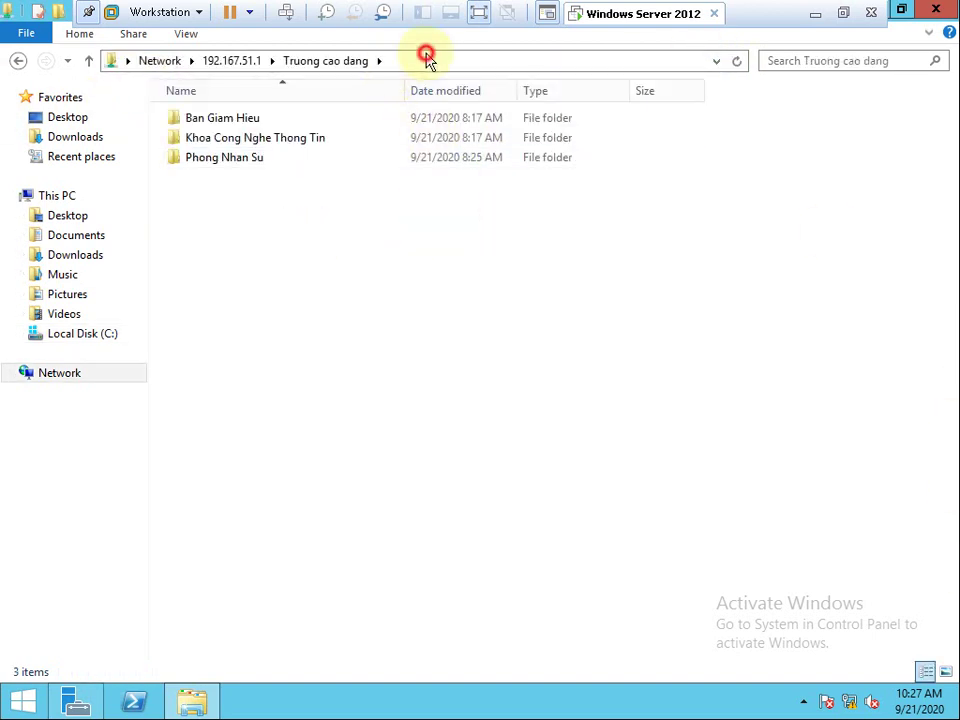
pyautogui.rightClick(228, 62)
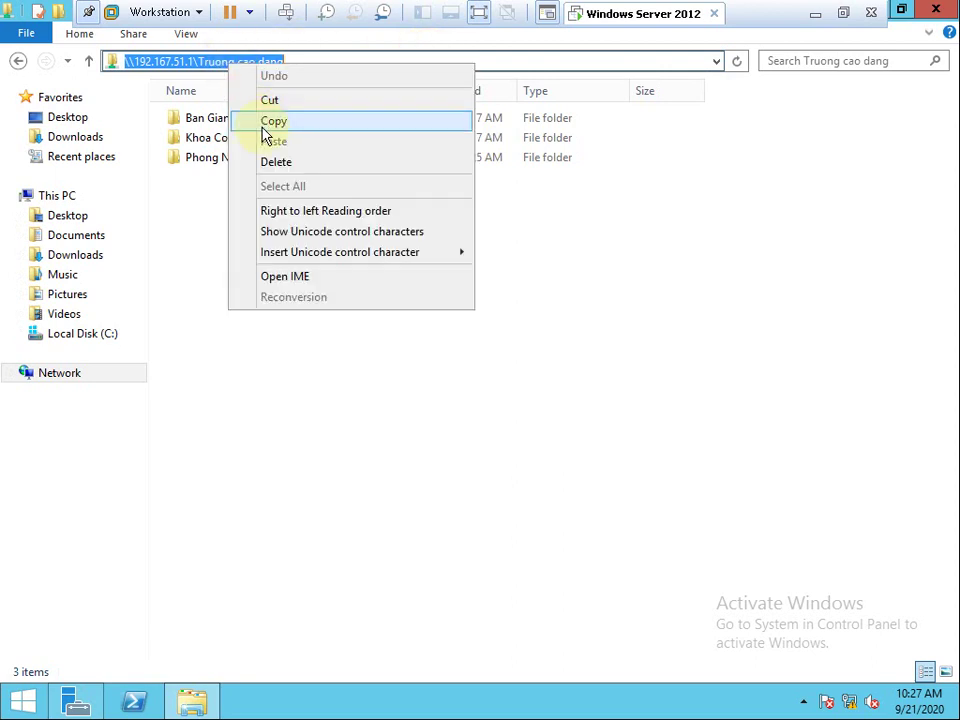
pyautogui.click(266, 123)
# Return to \\192.167.51.1's shared folders and open the sysvol share.
pyautogui.click(88, 333)
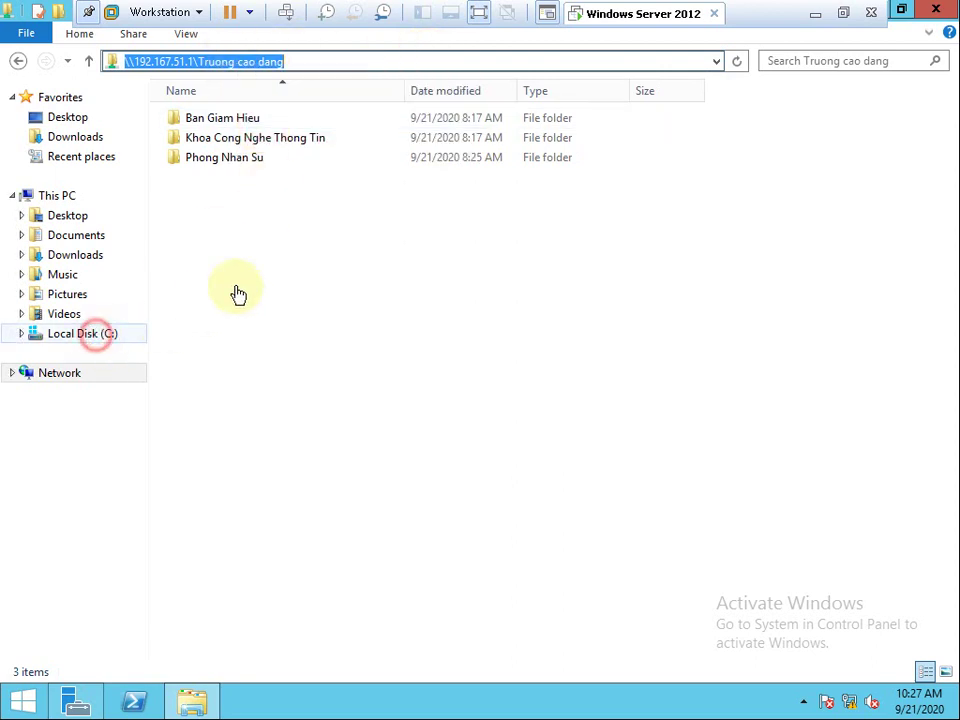
pyautogui.click(716, 60)
pyautogui.click(193, 80)
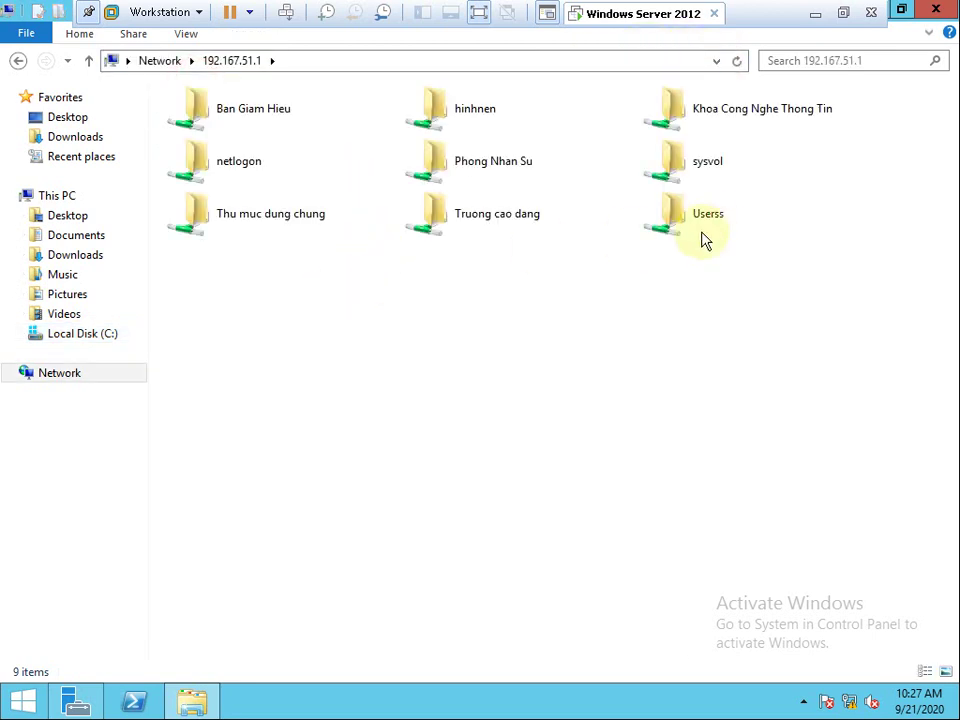
pyautogui.doubleClick(708, 175)
# Edit cuong.vn\scripts\logon.bat, replacing the Ban Giam Hieu path with the Truong cao dang path, and save.
pyautogui.doubleClick(229, 120)
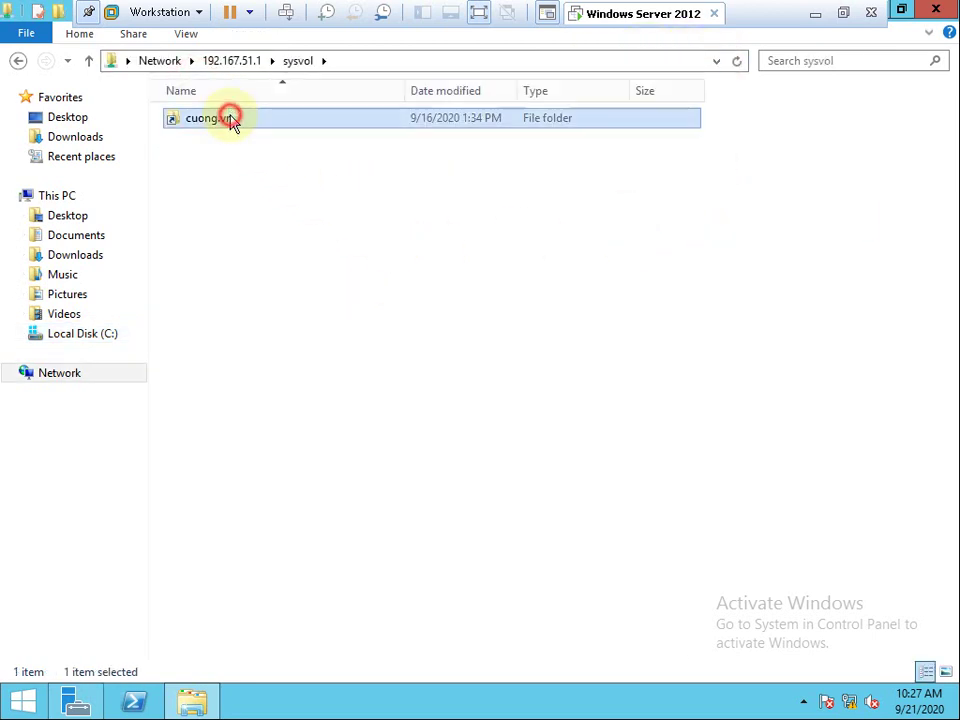
pyautogui.doubleClick(209, 139)
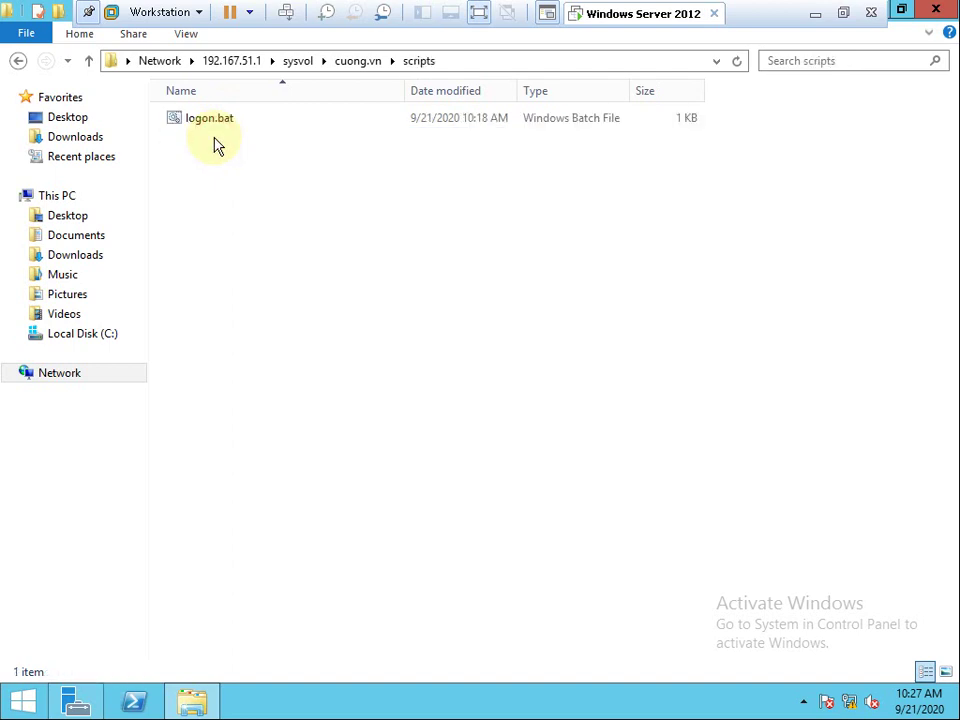
pyautogui.rightClick(209, 122)
pyautogui.click(242, 148)
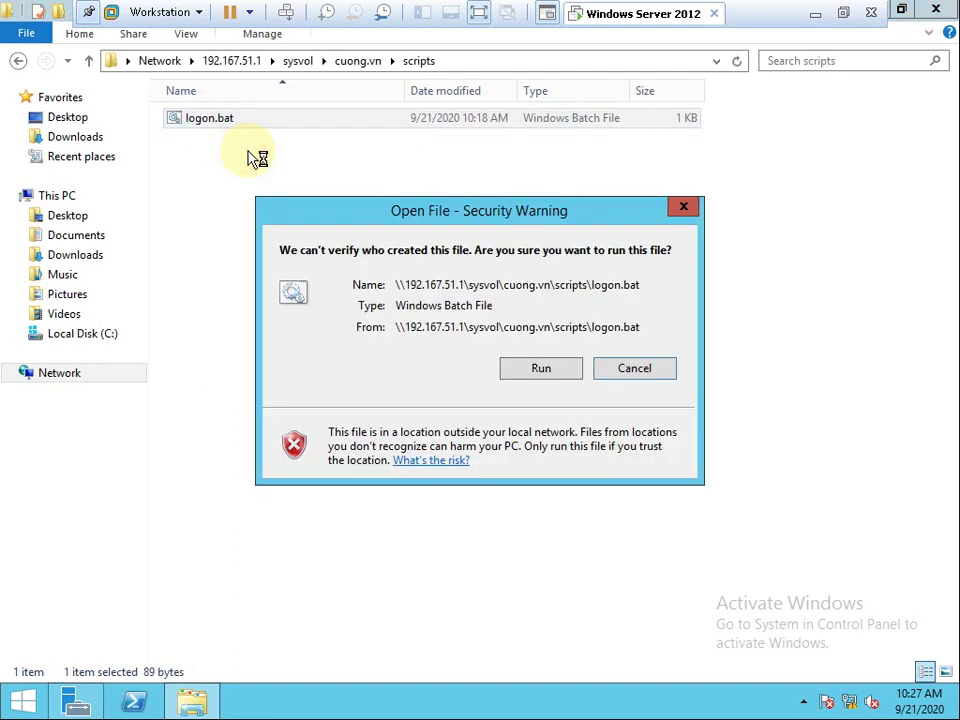
pyautogui.click(506, 369)
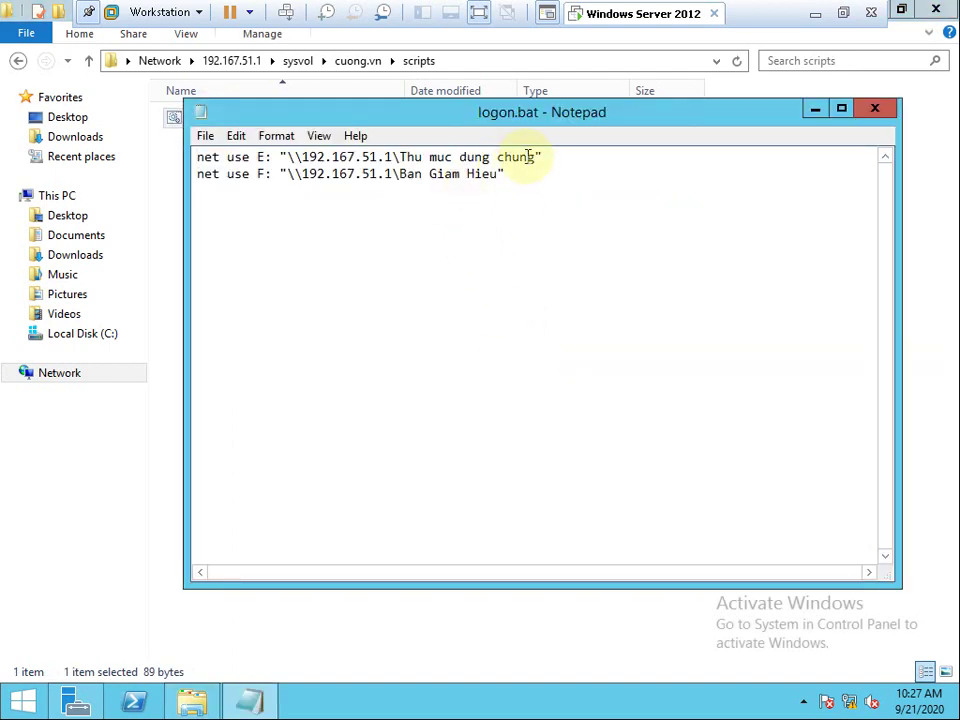
pyautogui.moveTo(502, 174); pyautogui.dragTo(309, 174)
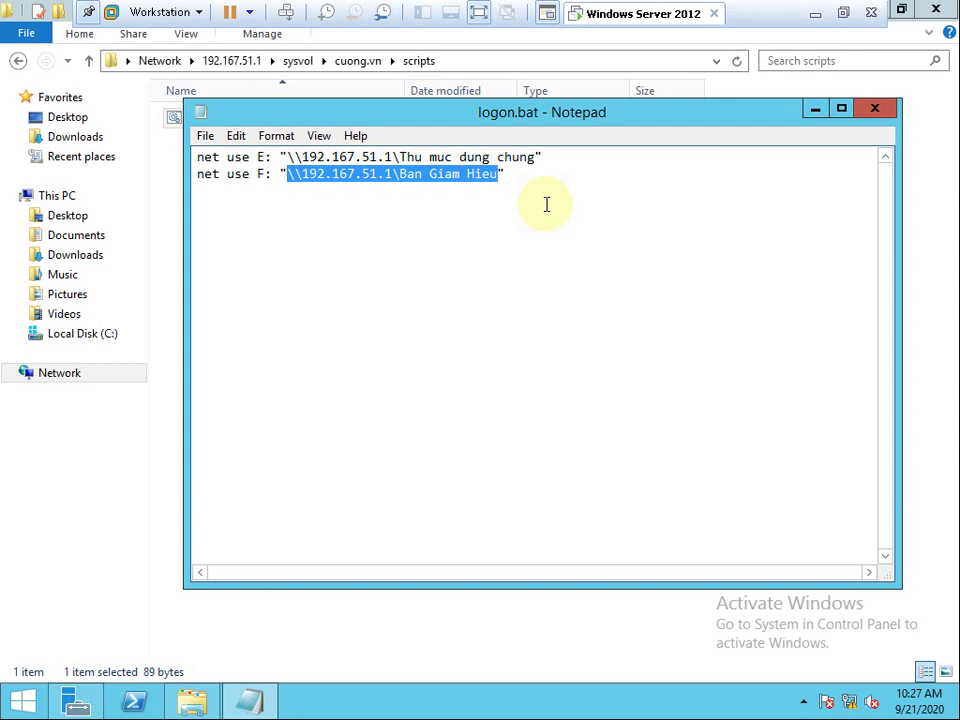
pyautogui.hotkey('ctrl', 'v')
pyautogui.click(876, 108)
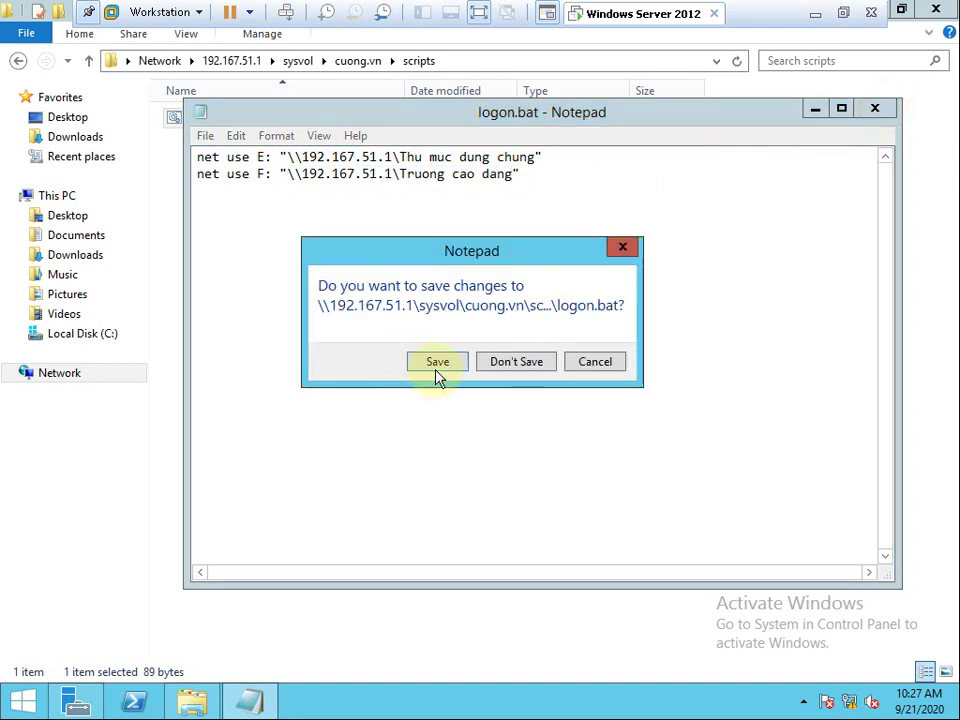
pyautogui.click(435, 363)
# Run logon.bat from the scripts folder.
pyautogui.click(452, 360)
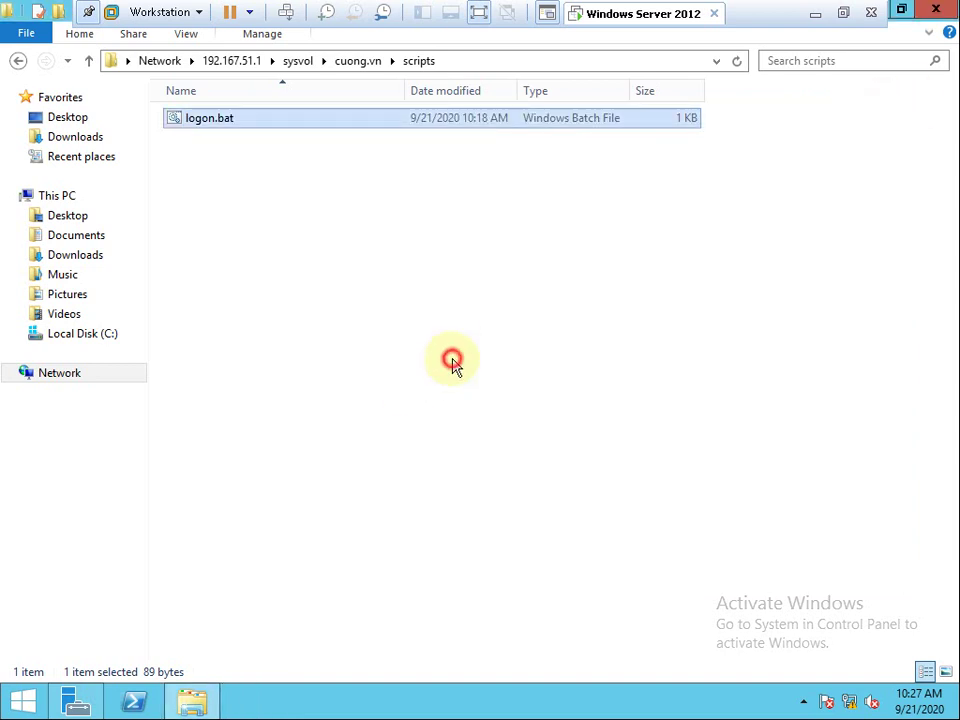
pyautogui.click(204, 120)
pyautogui.doubleClick(204, 120)
# Confirm running the logon script and browse the newly mapped E: and F: drives.
pyautogui.click(563, 368)
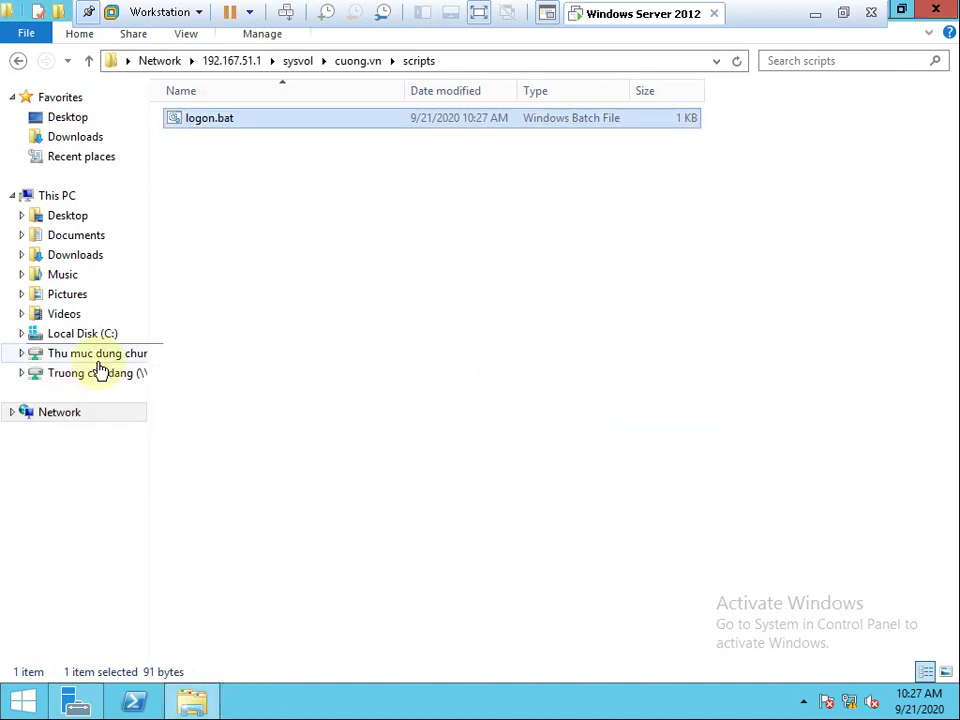
pyautogui.click(95, 354)
pyautogui.click(105, 379)
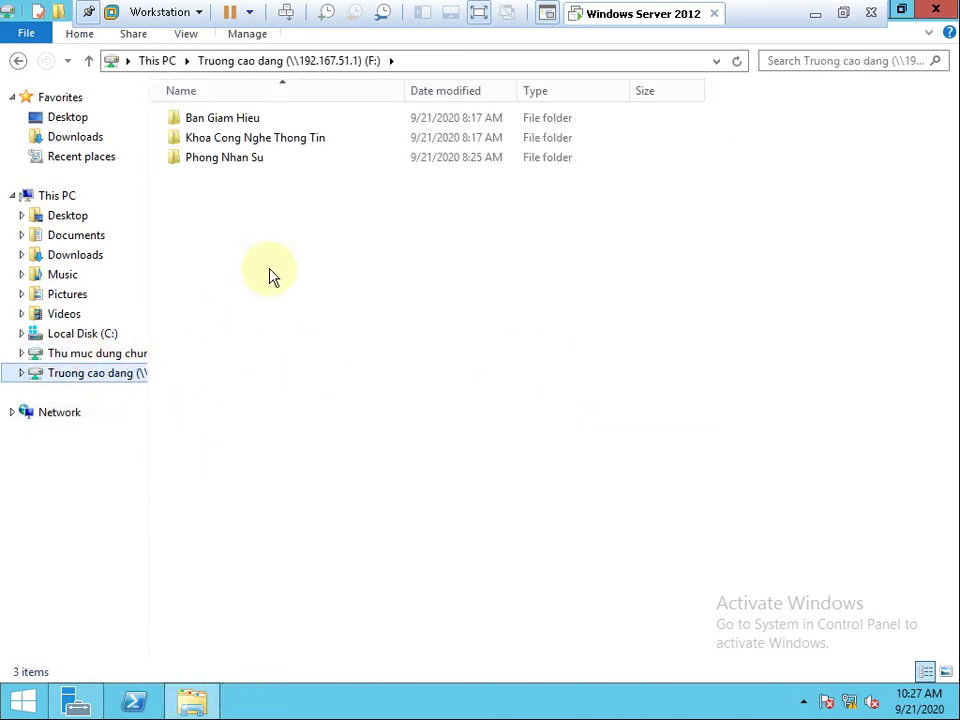
pyautogui.click(130, 355)
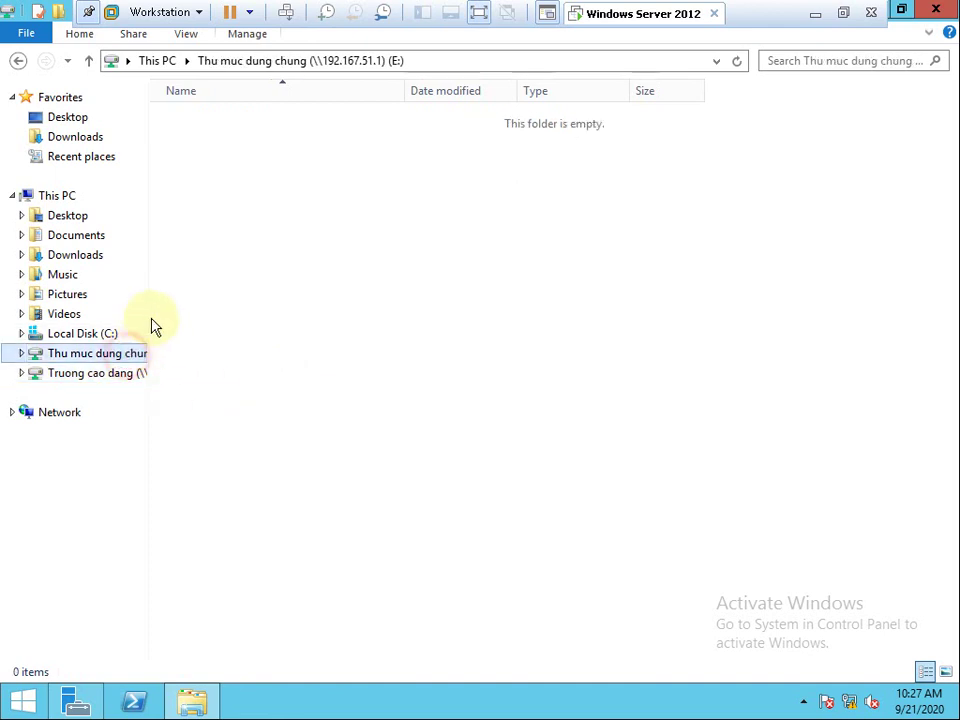
pyautogui.click(112, 374)
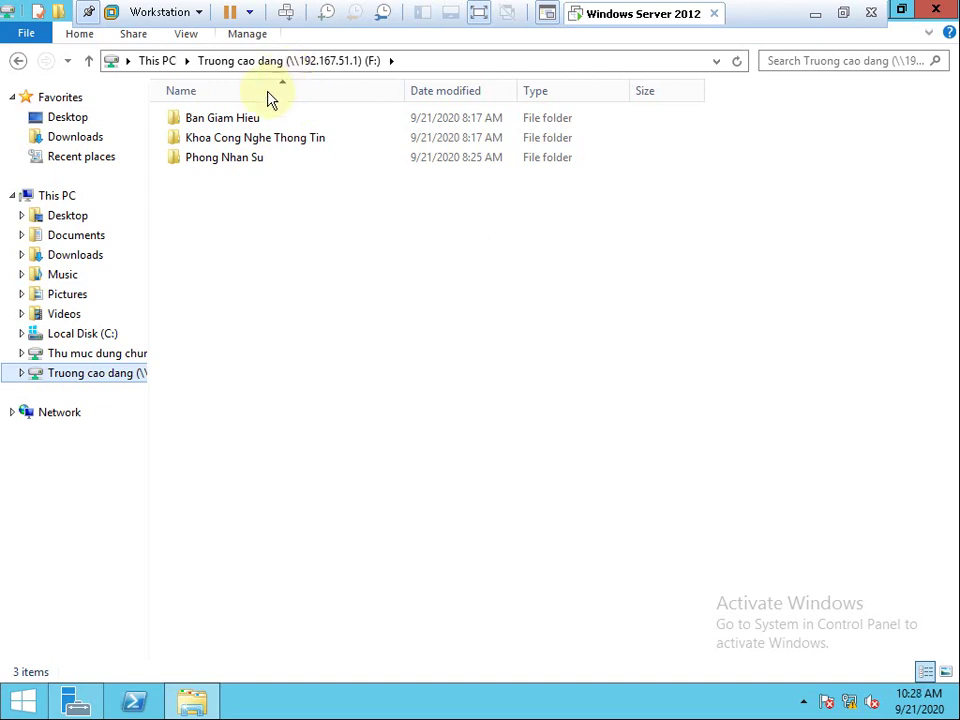
# Open drive F: from This PC and inspect the Ban Giam Hieu, Khoa Cong Nghe Thong Tin, Phong Nhan Su folders.
pyautogui.click(160, 60)
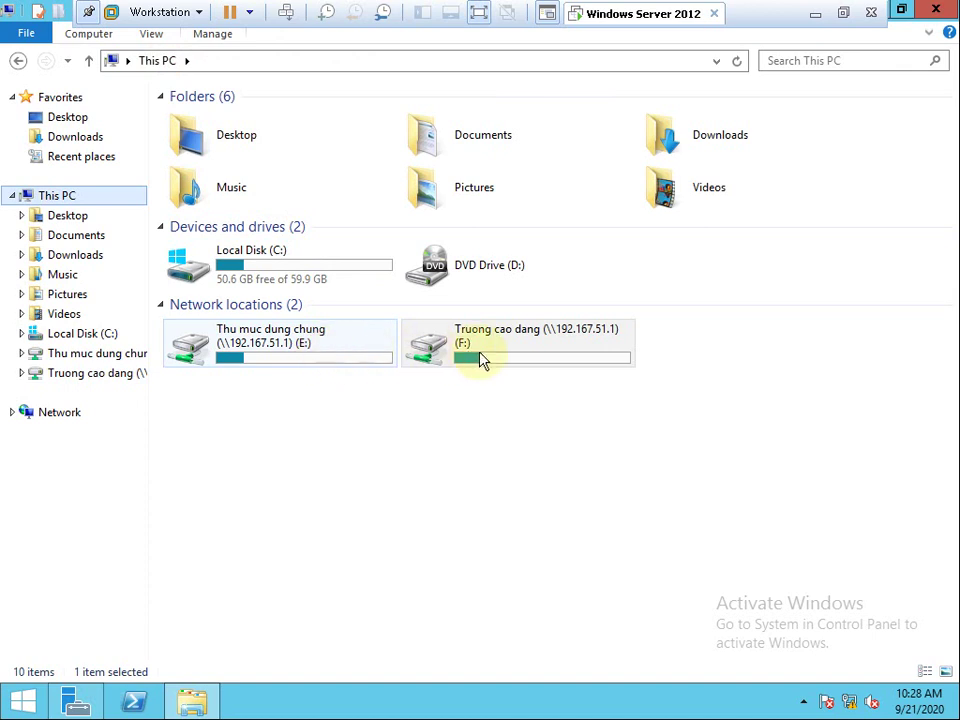
pyautogui.click(122, 377)
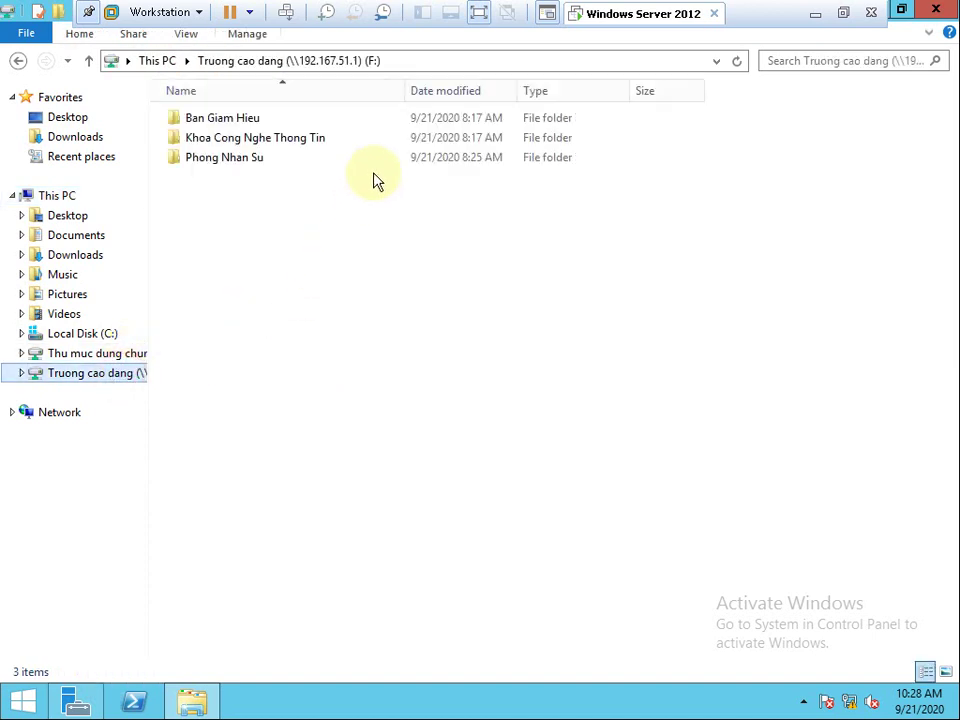
pyautogui.click(215, 121)
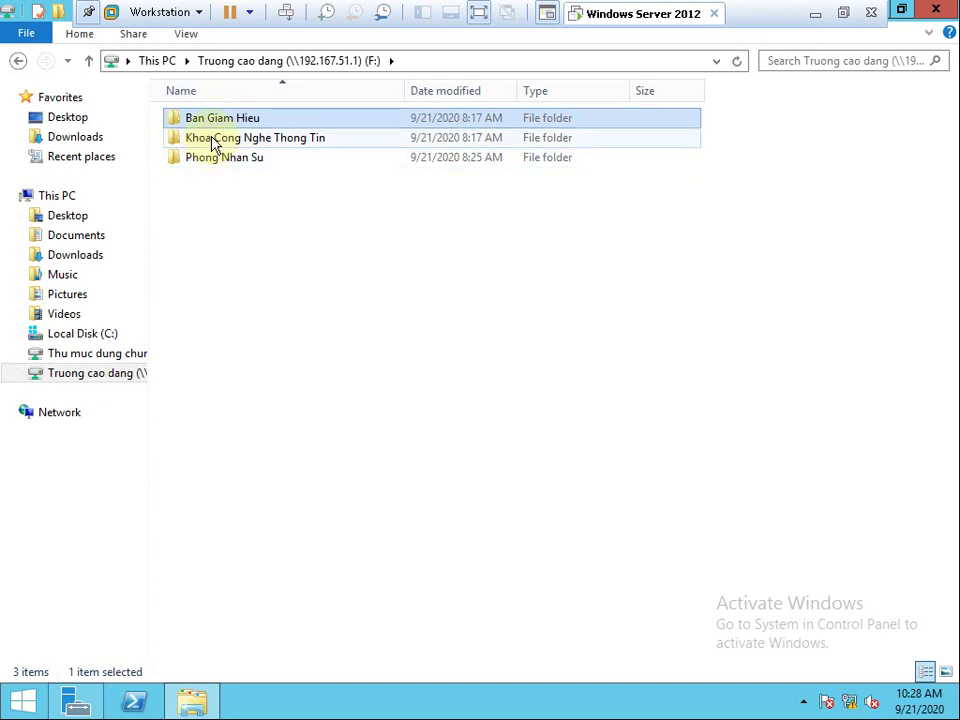
pyautogui.click(214, 141)
pyautogui.click(212, 162)
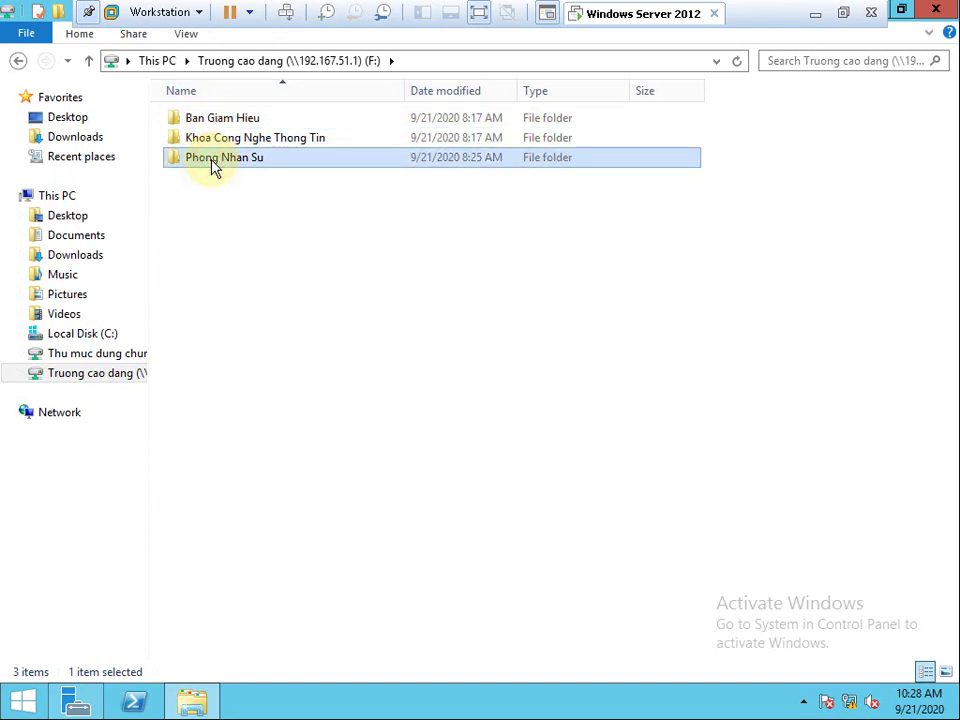
pyautogui.click(229, 118)
pyautogui.rightClick(230, 120)
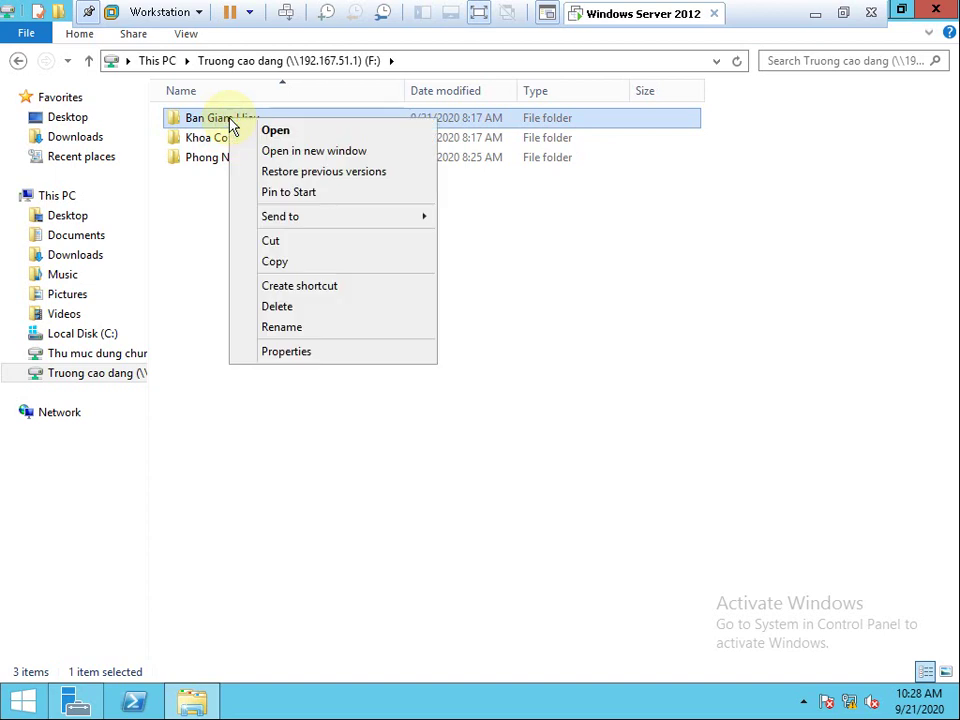
pyautogui.click(290, 352)
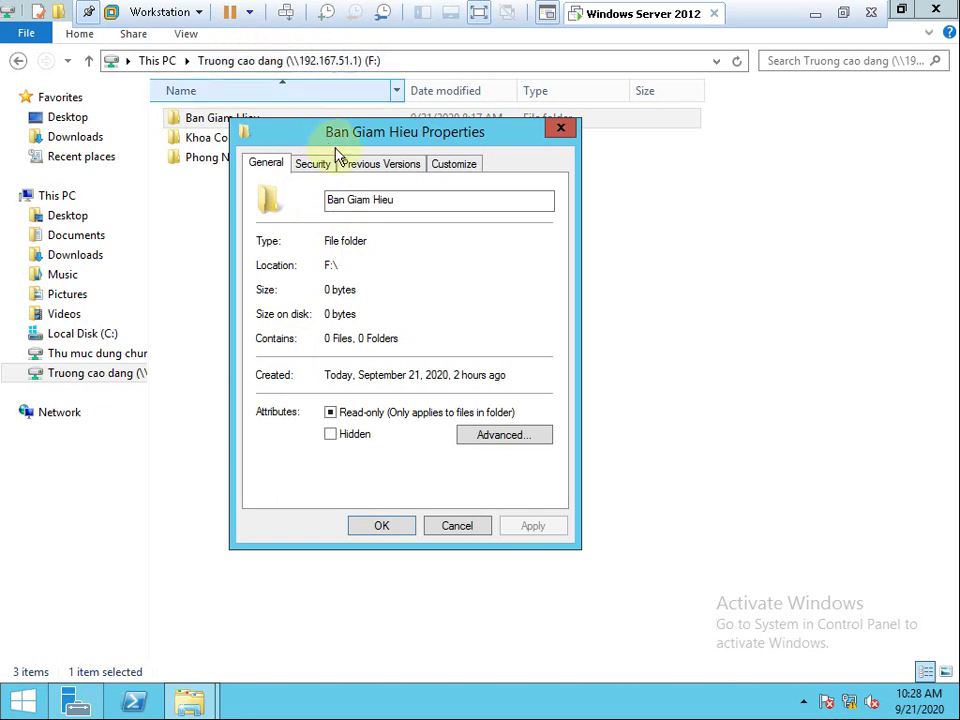
pyautogui.click(314, 165)
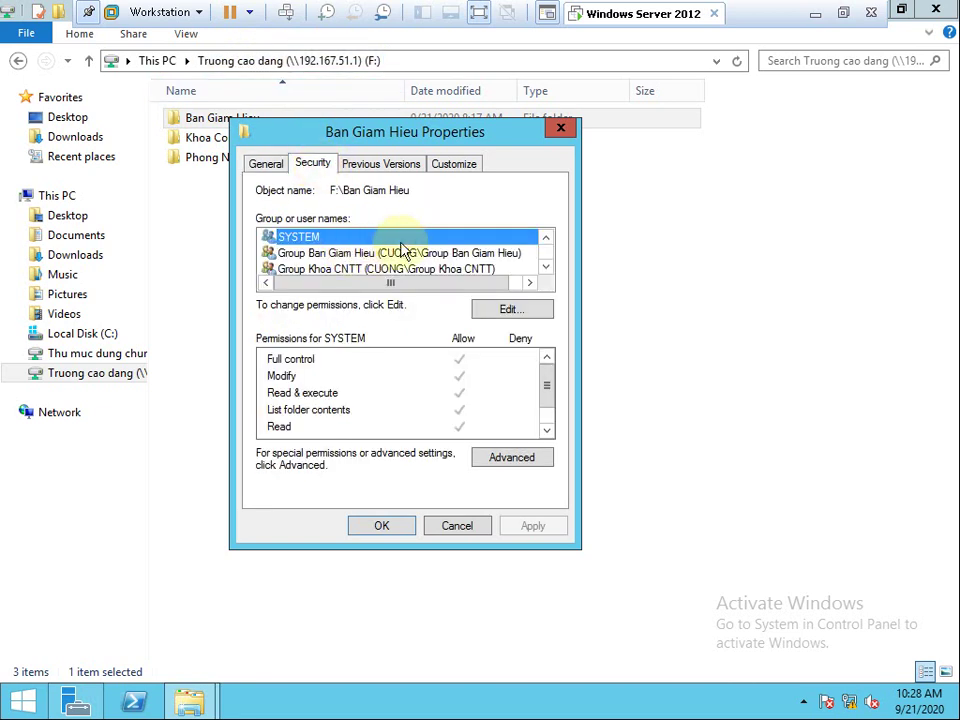
pyautogui.click(277, 164)
pyautogui.click(313, 164)
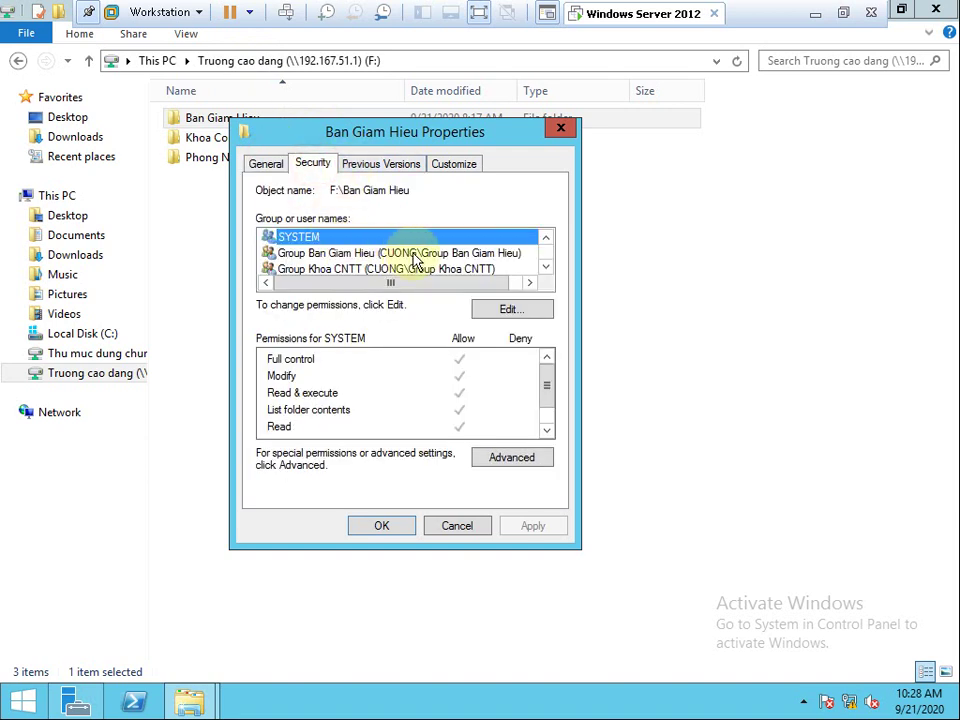
pyautogui.click(548, 270)
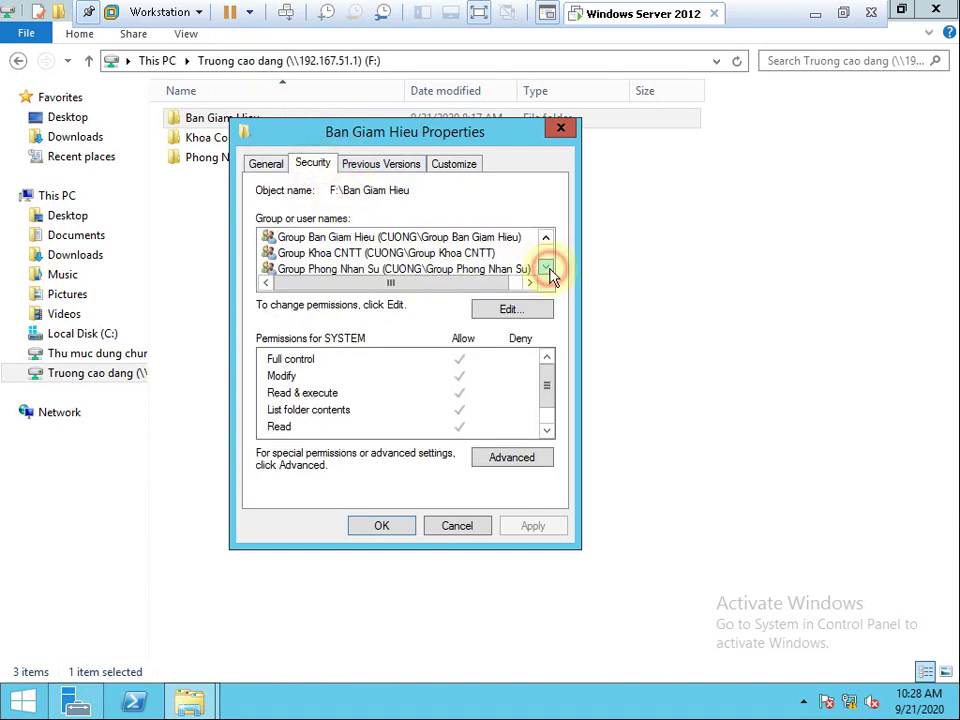
pyautogui.click(375, 272)
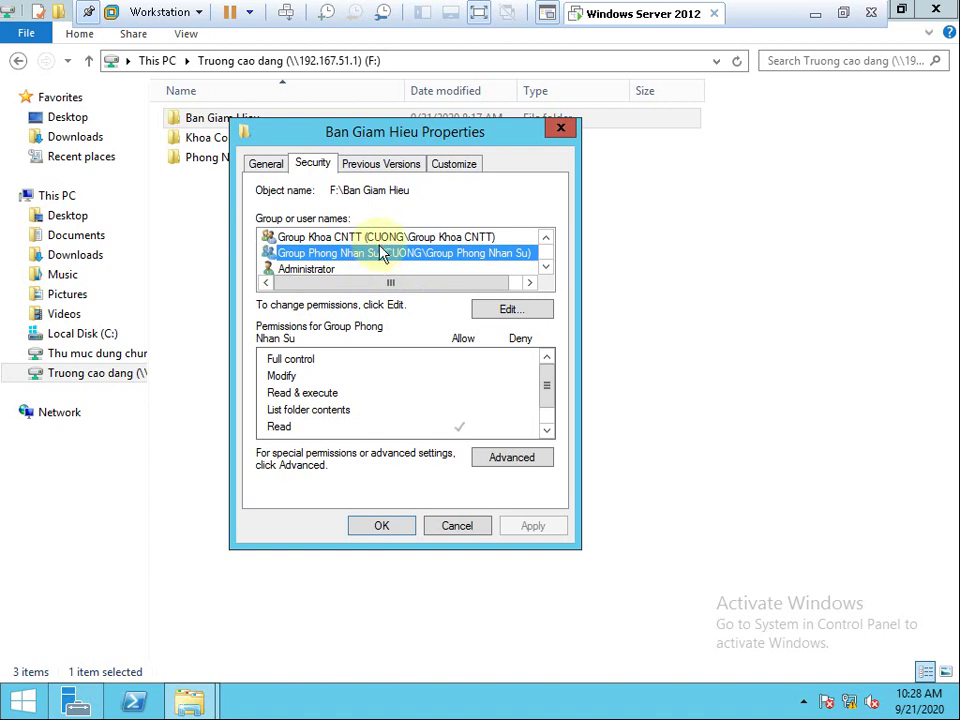
pyautogui.scroll(1, 440, 250)
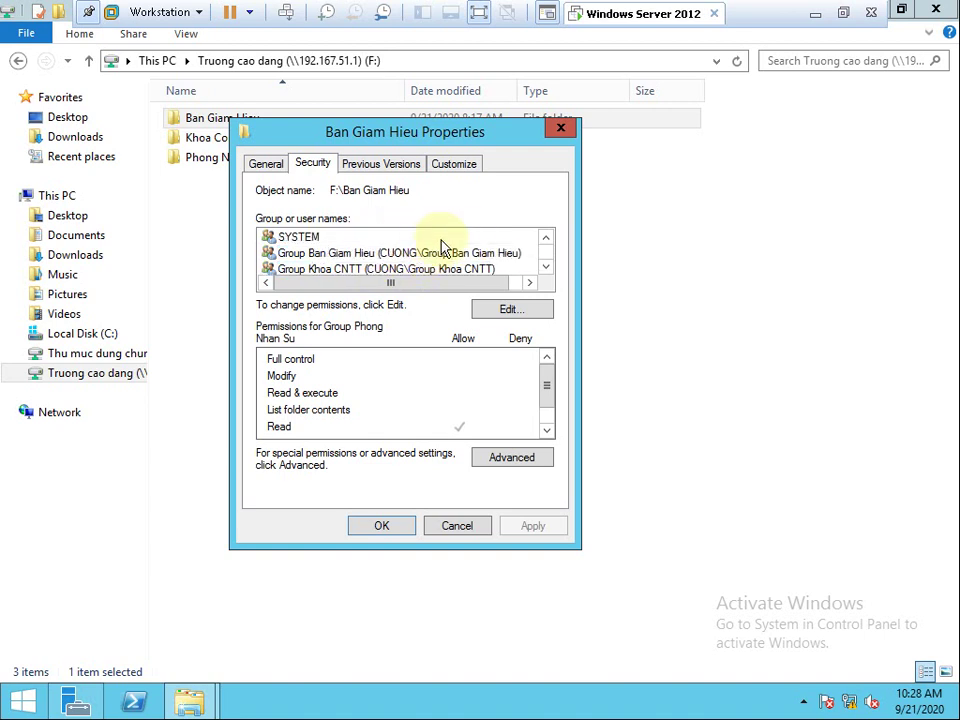
pyautogui.click(500, 270)
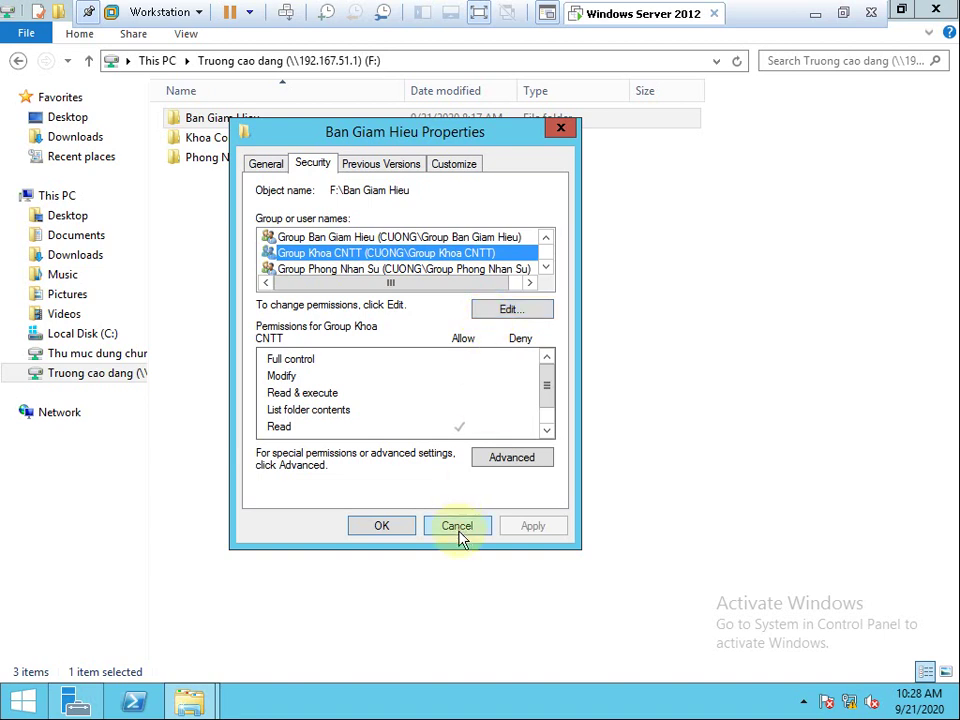
pyautogui.moveTo(439, 143); pyautogui.dragTo(546, 139)
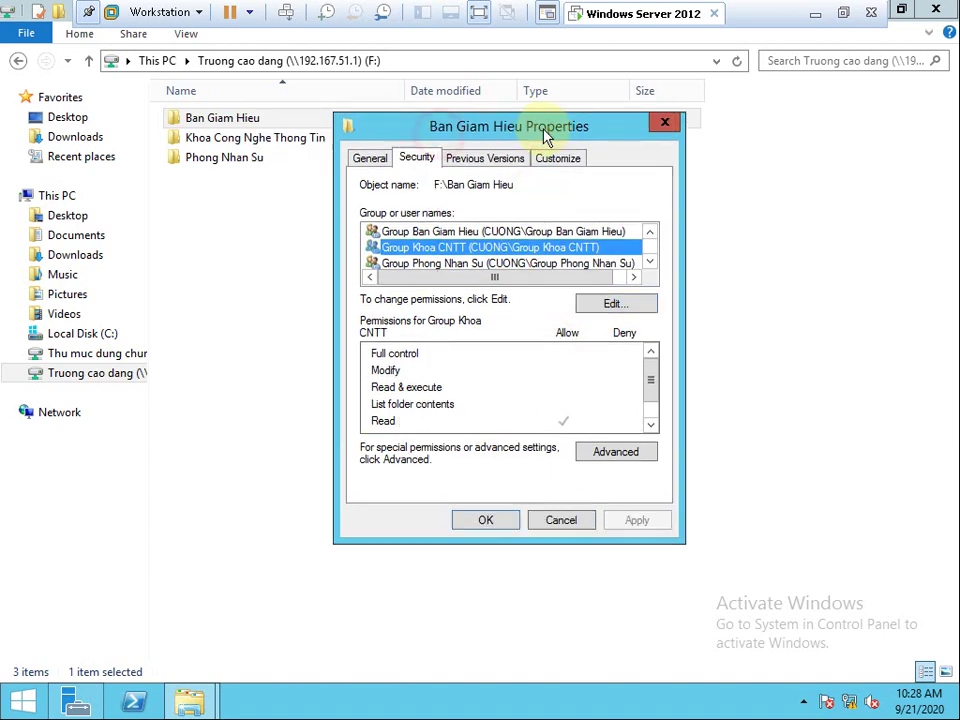
pyautogui.click(584, 233)
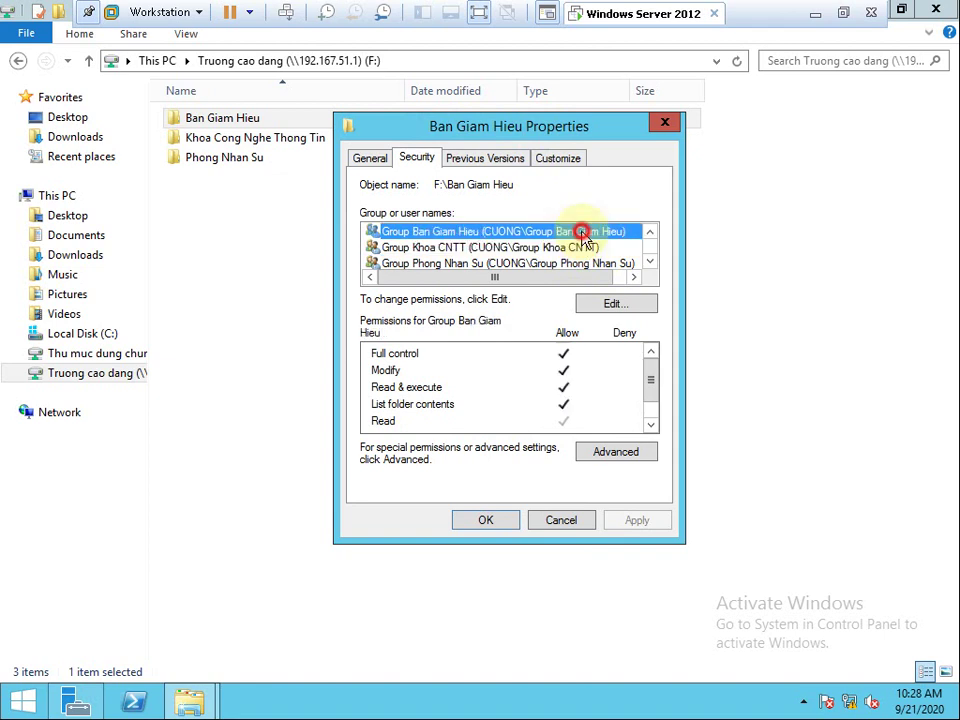
pyautogui.click(579, 248)
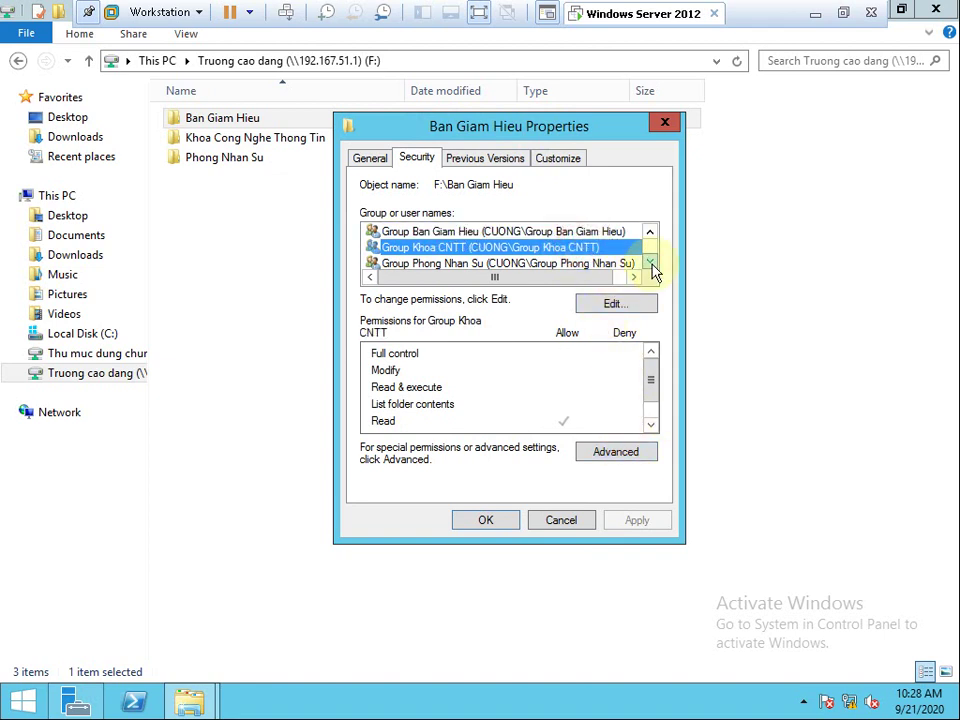
pyautogui.click(609, 264)
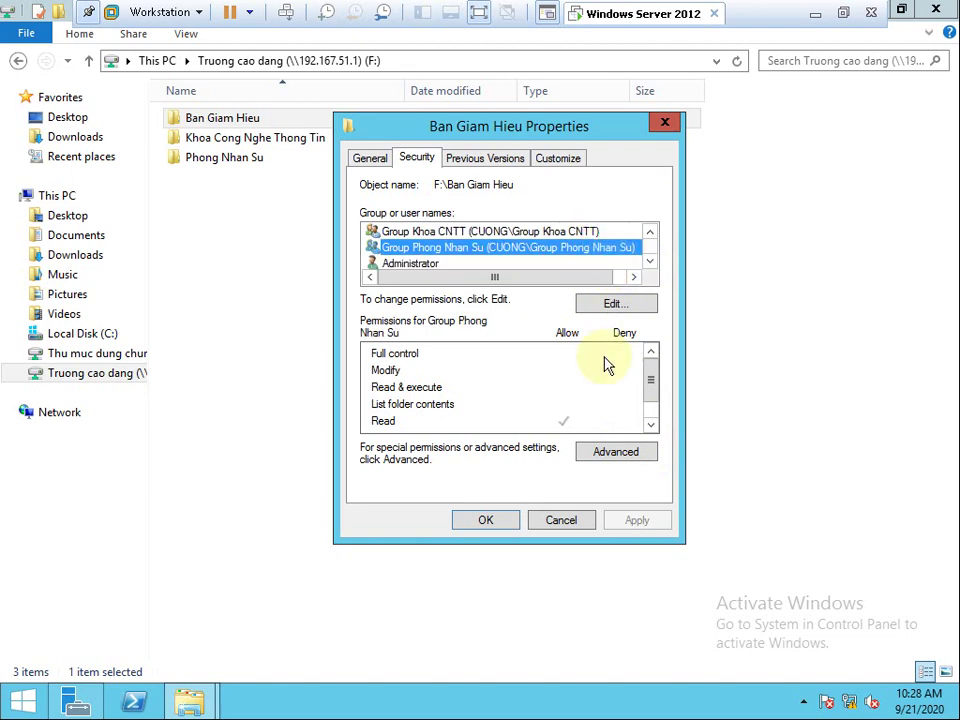
pyautogui.click(615, 304)
pyautogui.click(445, 334)
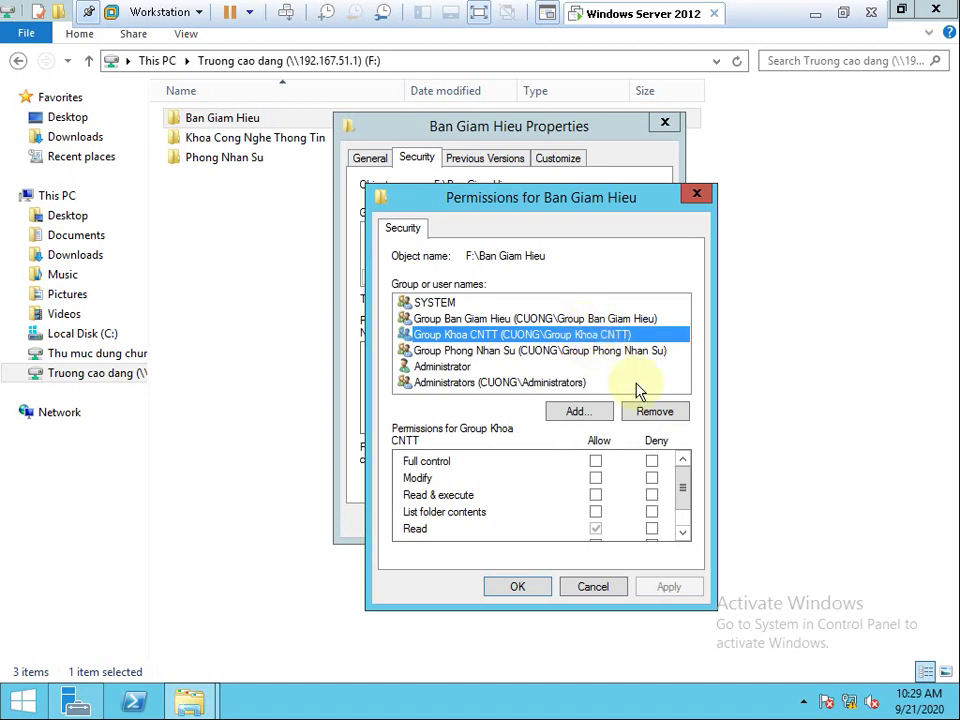
pyautogui.click(645, 413)
pyautogui.click(649, 443)
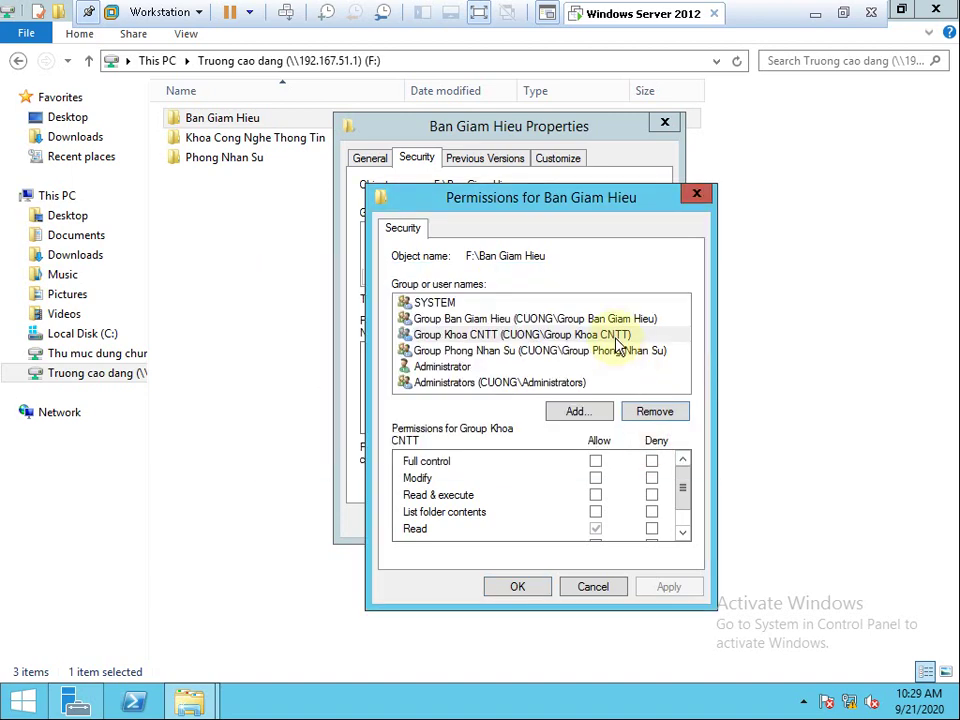
pyautogui.click(666, 409)
pyautogui.click(680, 451)
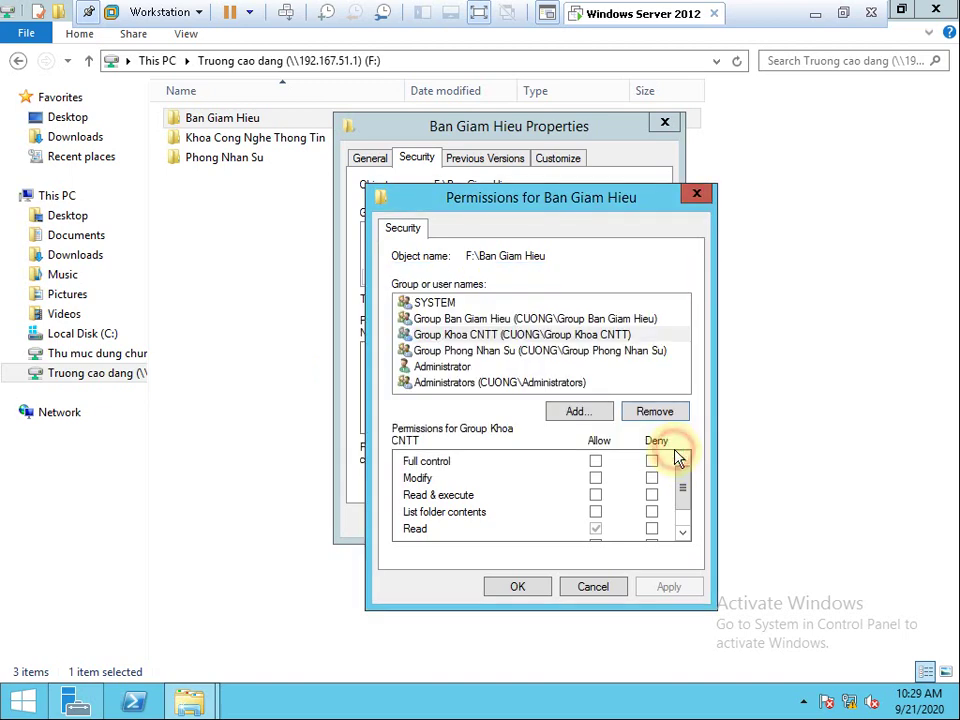
pyautogui.click(604, 318)
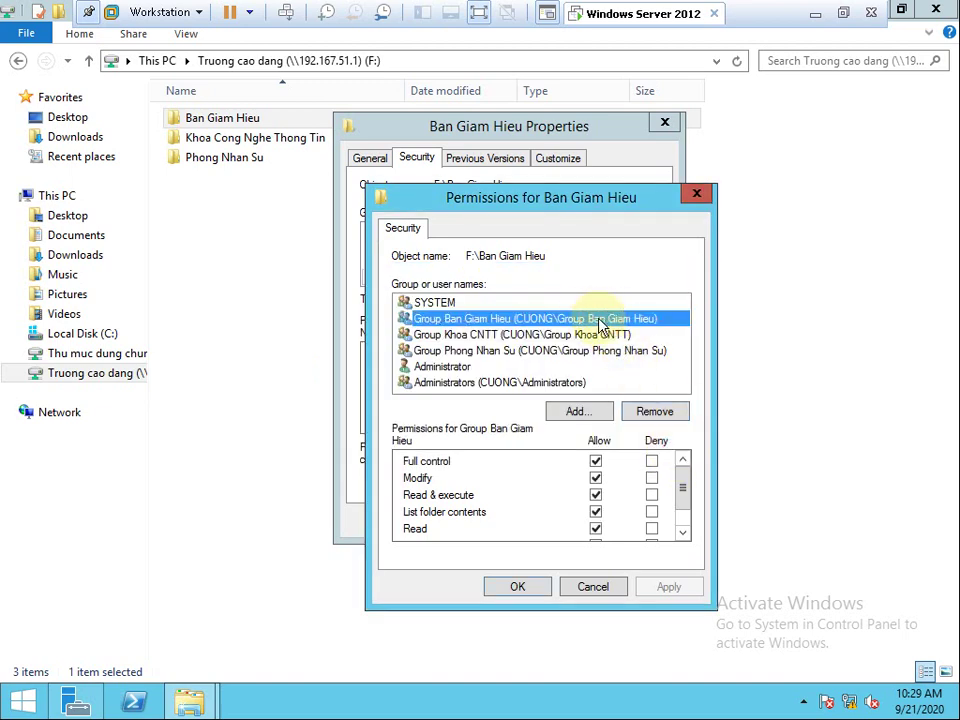
pyautogui.click(594, 335)
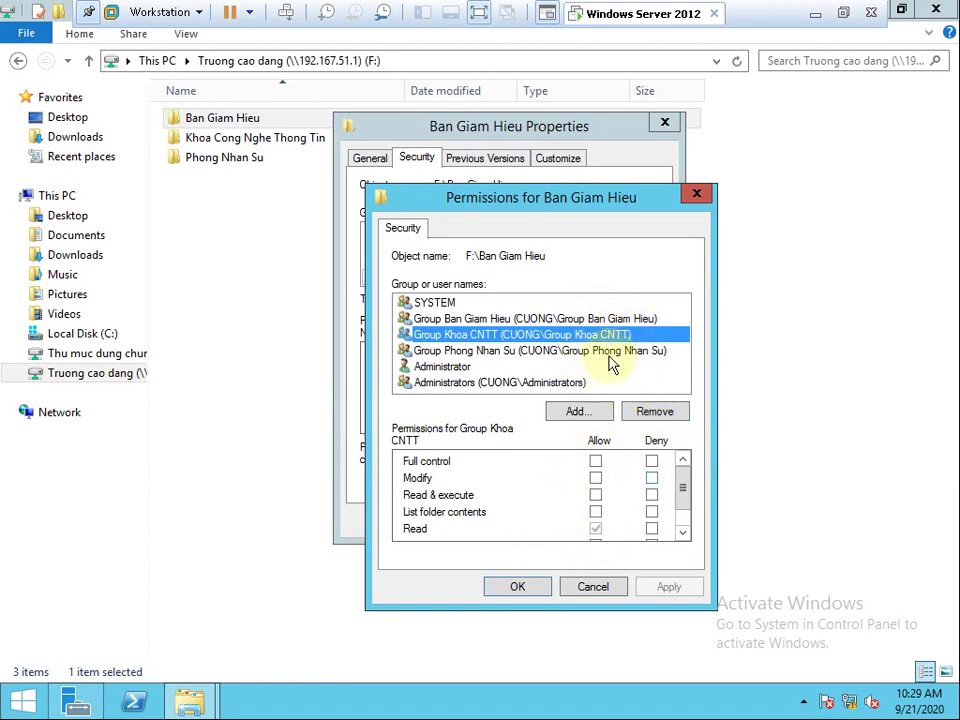
pyautogui.click(610, 586)
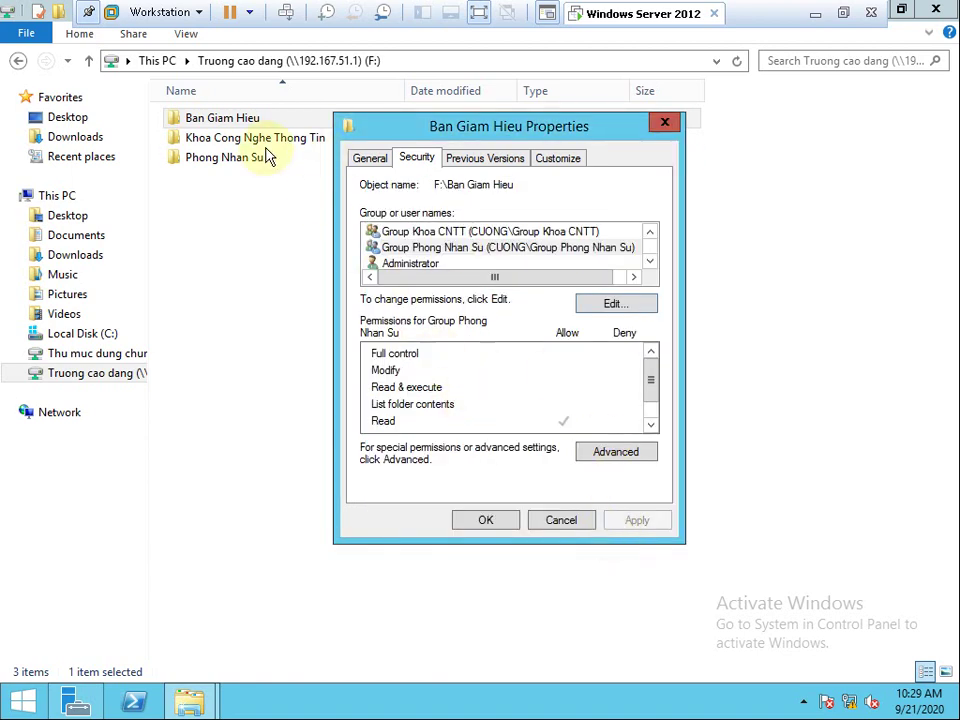
# Disable inheritance on Ban Giam Hieu, converting entries to explicit, and remove Group Khoa CNTT.
pyautogui.click(600, 455)
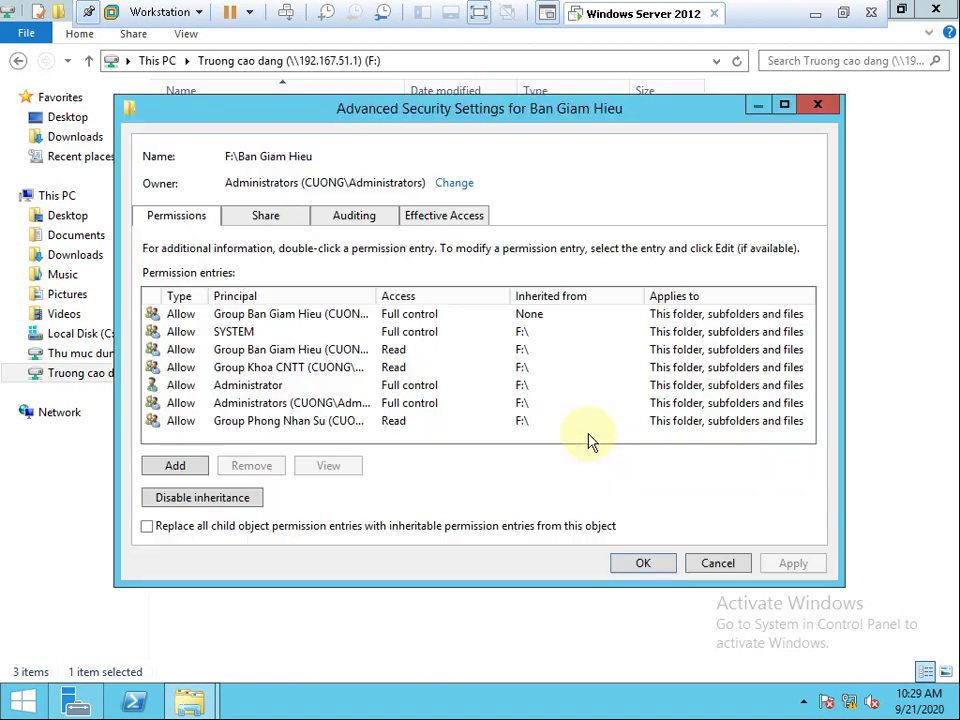
pyautogui.click(234, 504)
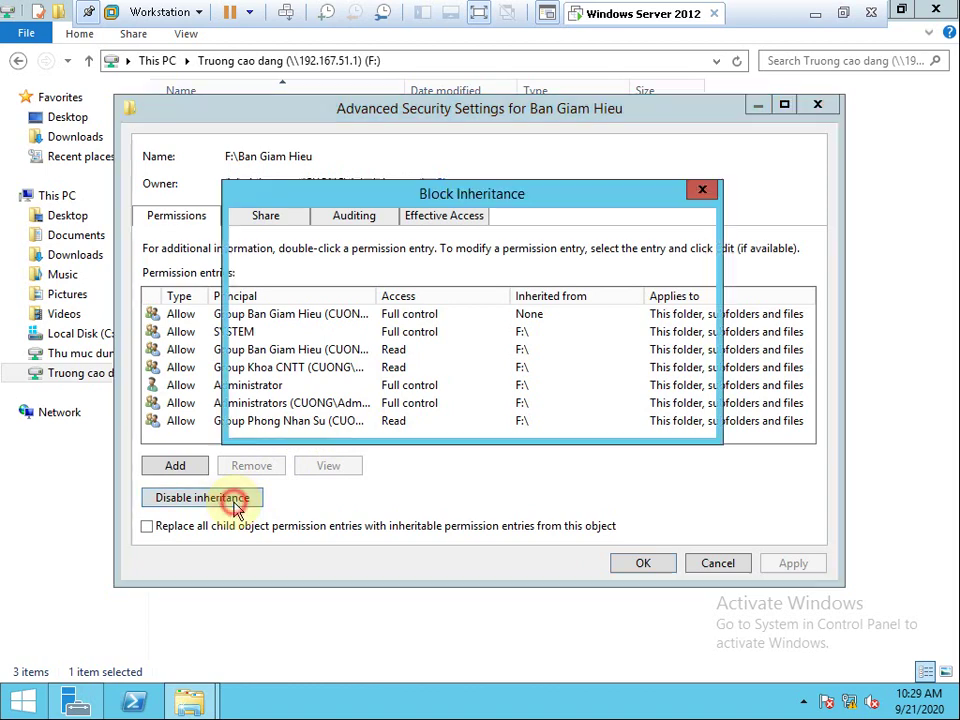
pyautogui.click(510, 343)
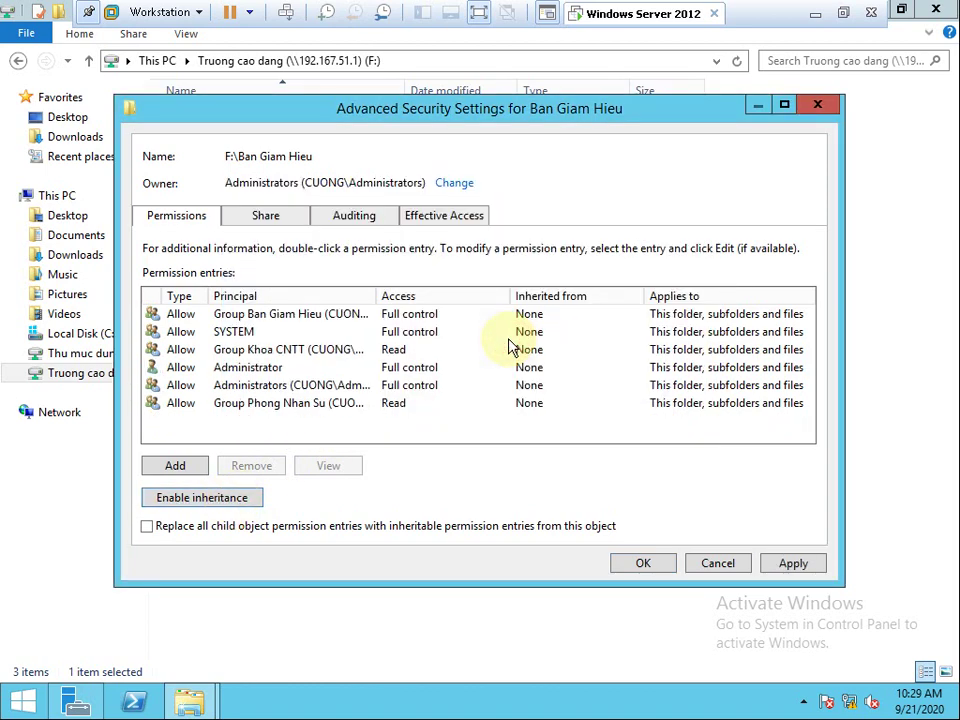
pyautogui.click(362, 349)
pyautogui.moveTo(380, 296); pyautogui.dragTo(484, 296)
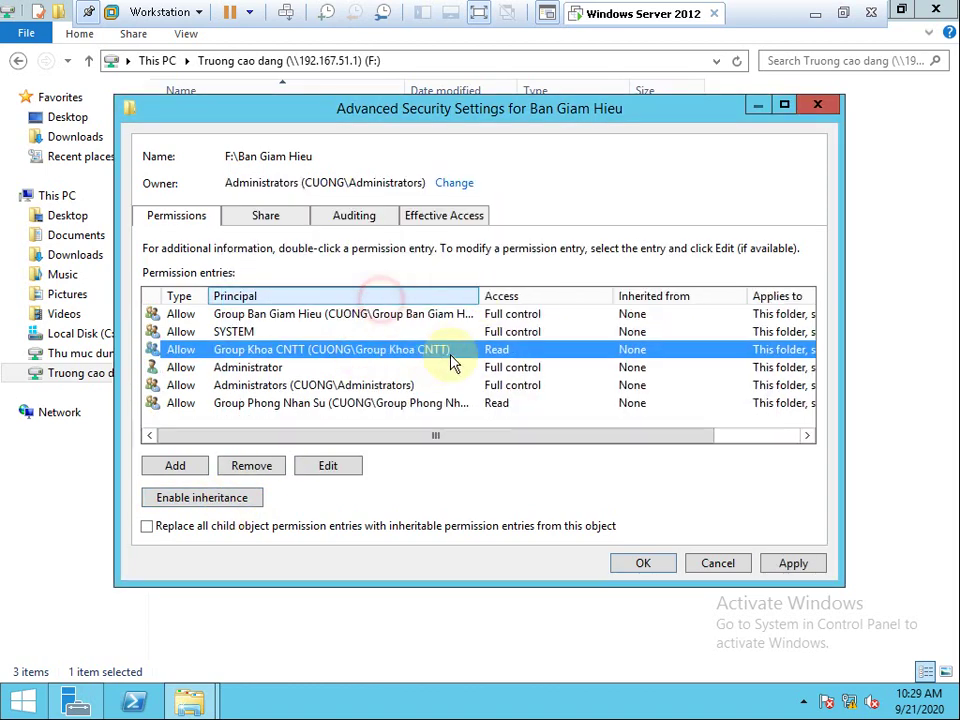
pyautogui.click(251, 466)
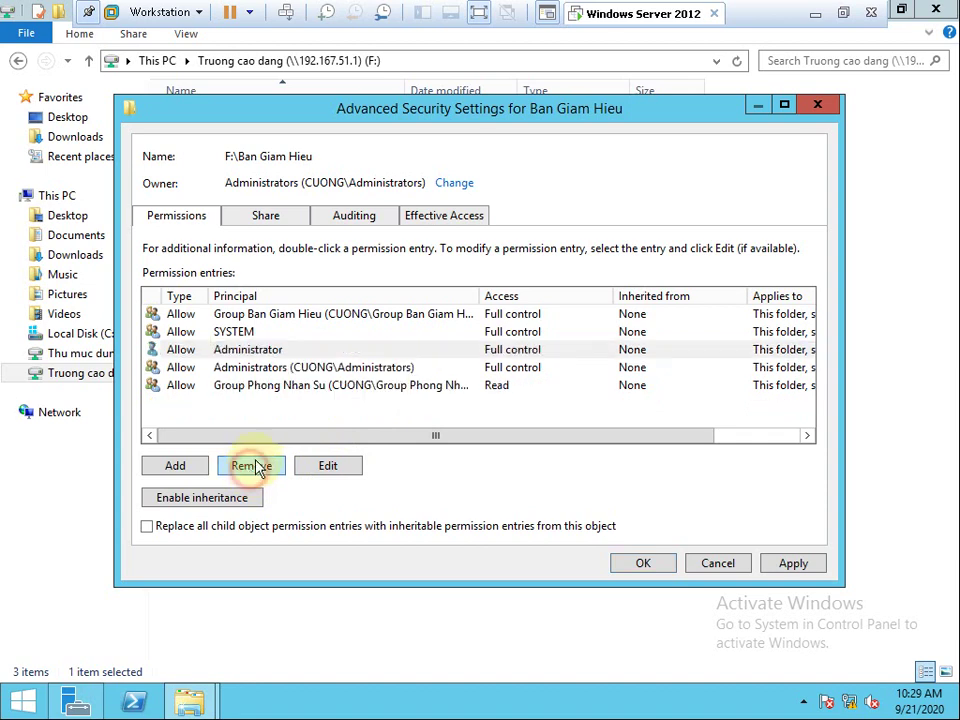
# Remove Group Phong Nhan Su from Ban Giam Hieu, apply, and close the properties.
pyautogui.click(300, 385)
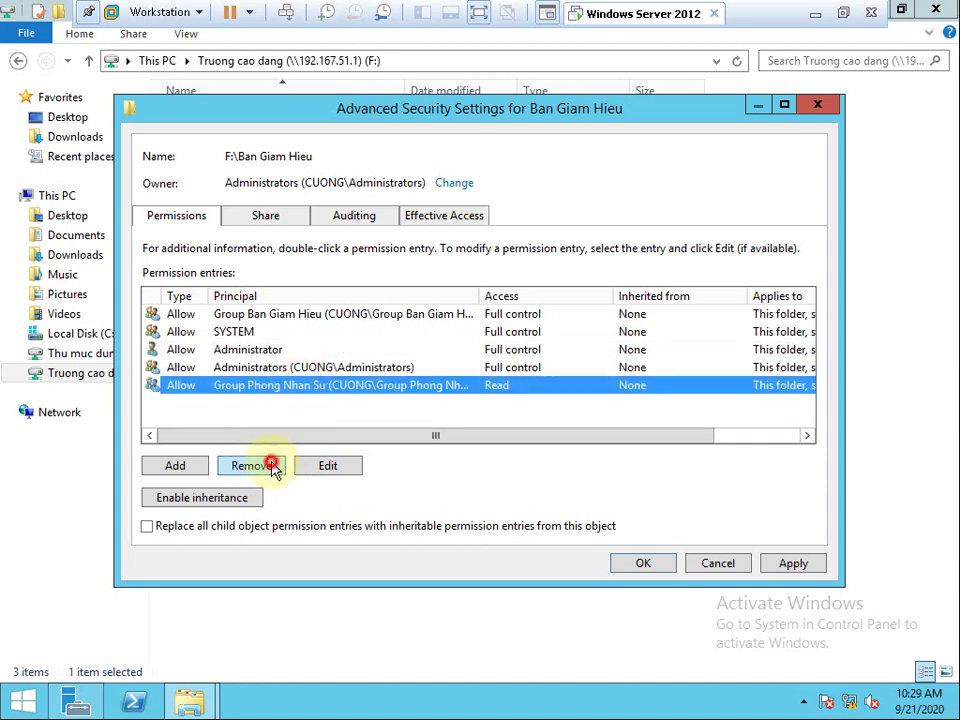
pyautogui.click(272, 466)
pyautogui.click(325, 314)
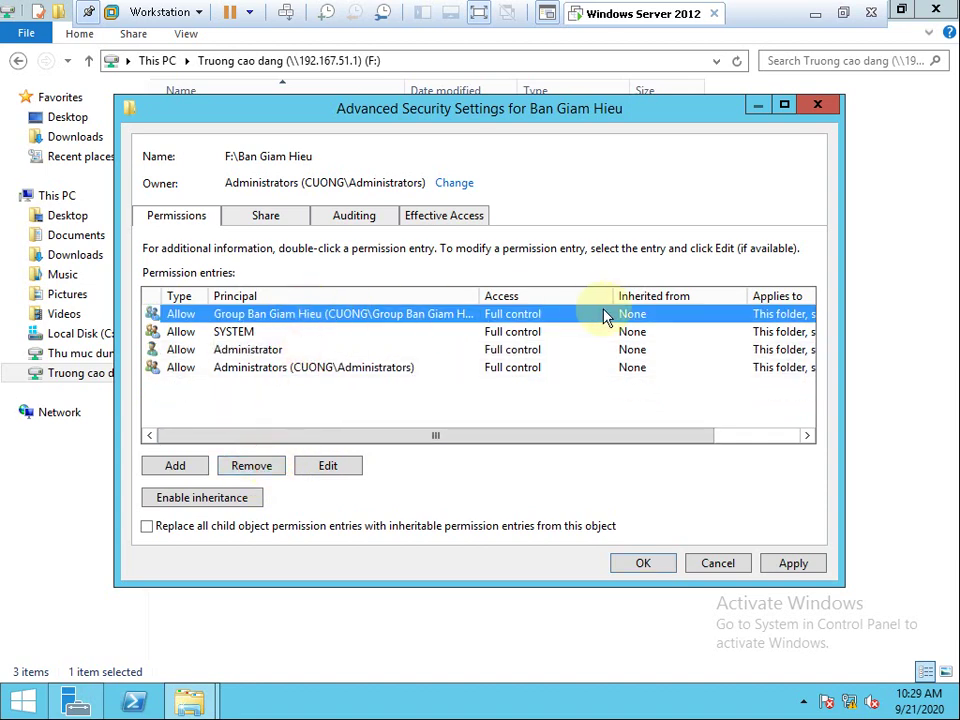
pyautogui.click(779, 566)
pyautogui.click(650, 568)
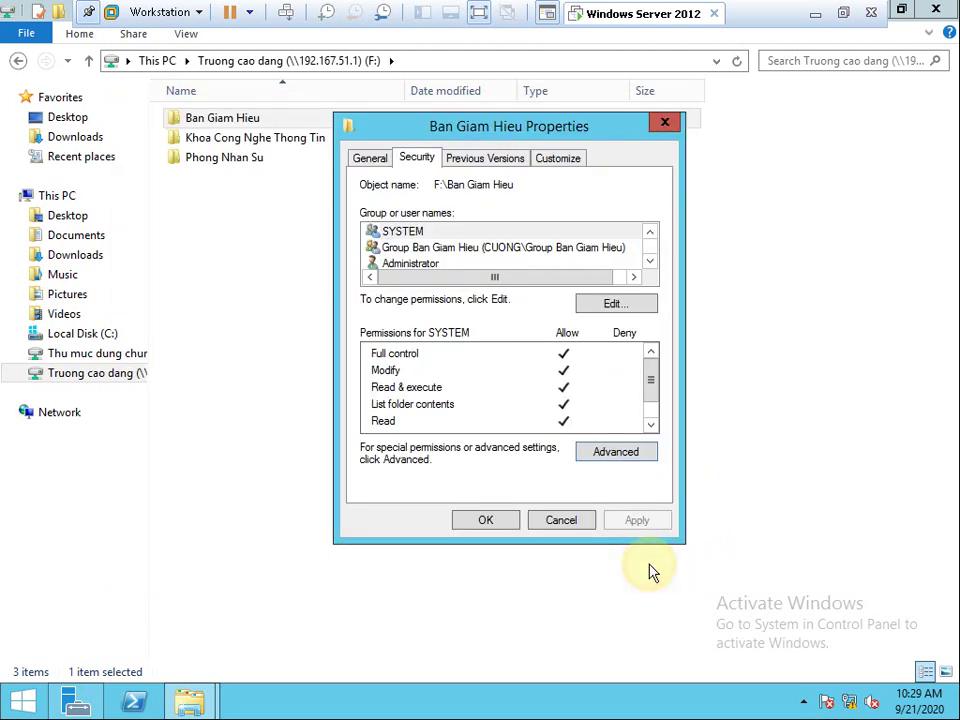
pyautogui.click(495, 518)
pyautogui.click(258, 140)
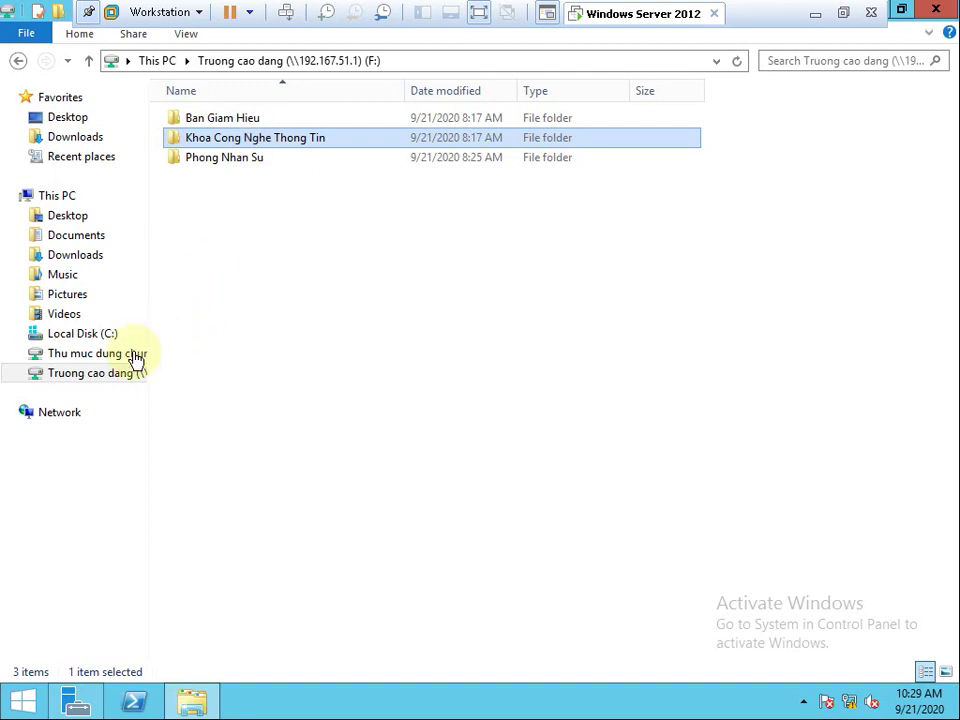
pyautogui.click(100, 335)
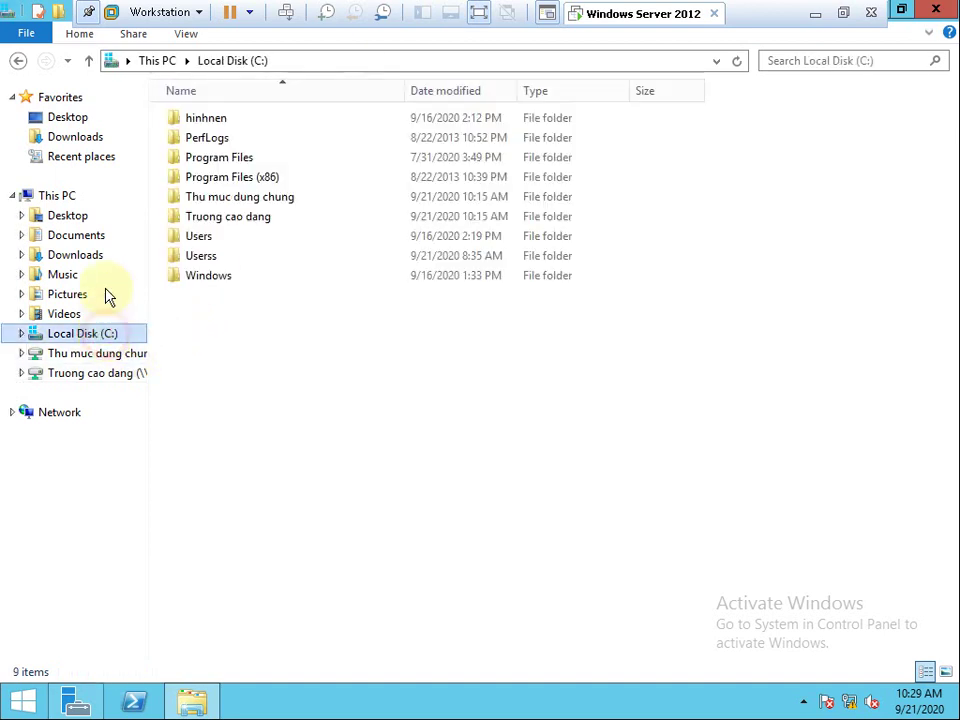
# Disable inheritance on C:\Truong cao dang\Khoa Cong Nghe Thong Tin, converting entries to explicit ones.
pyautogui.doubleClick(226, 216)
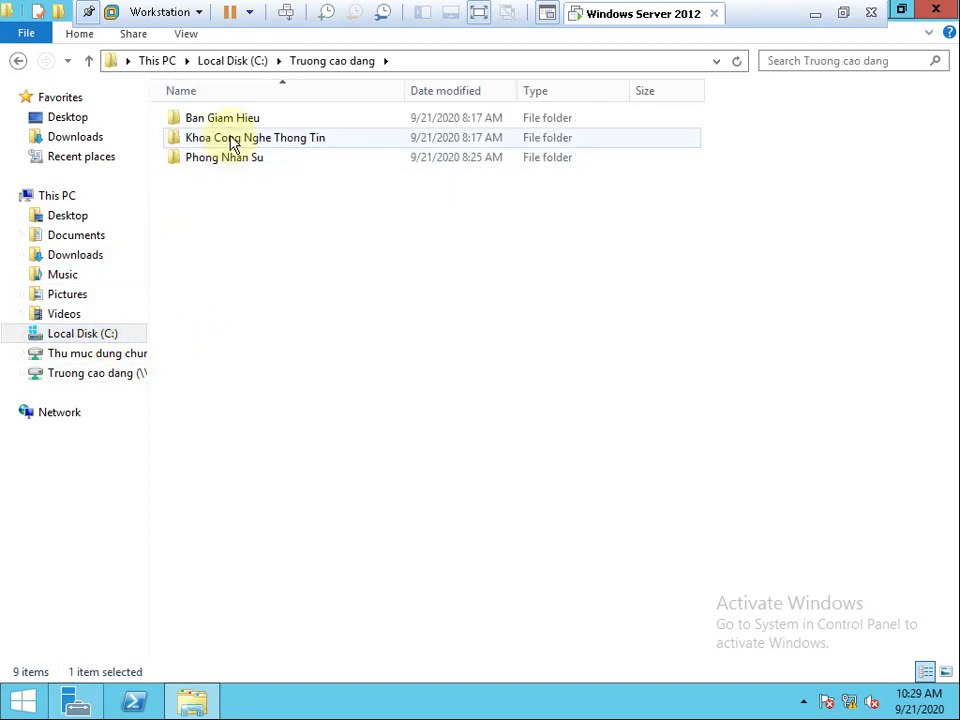
pyautogui.rightClick(230, 142)
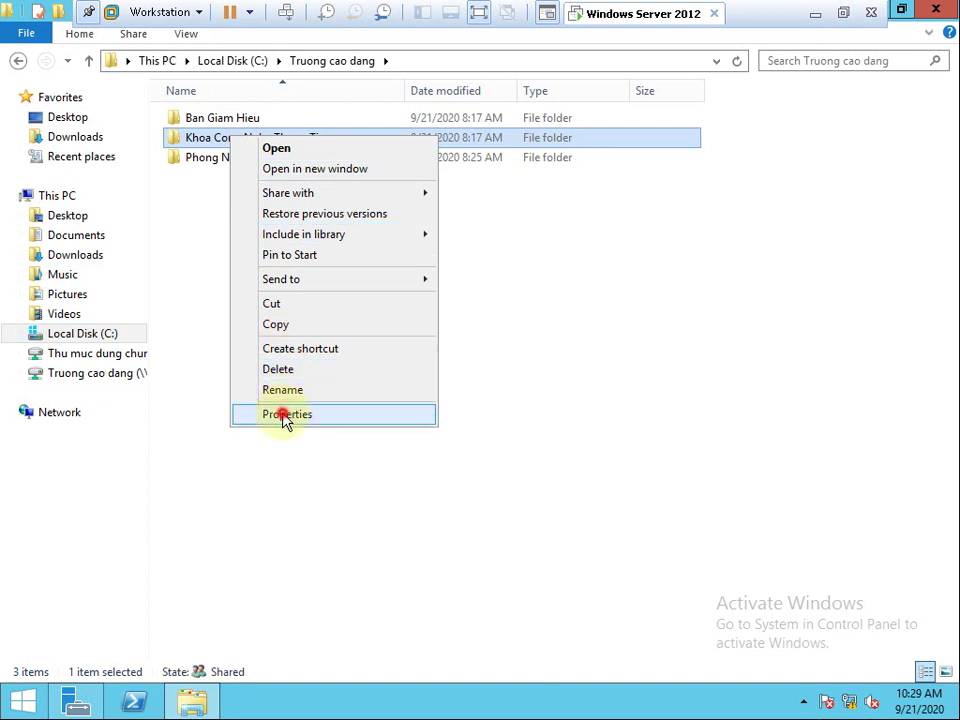
pyautogui.click(285, 415)
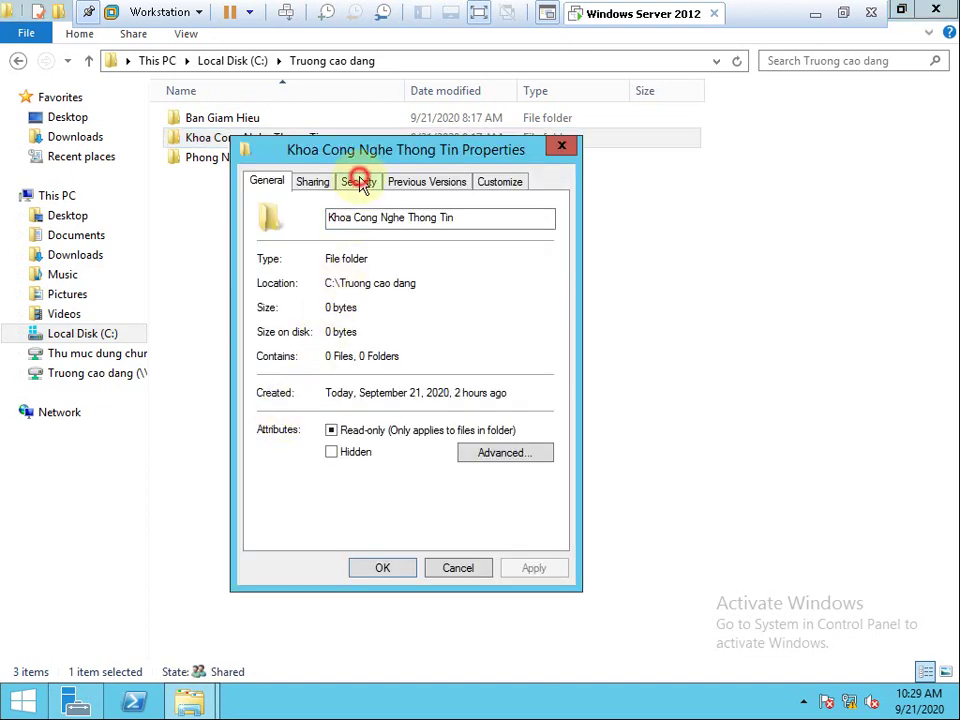
pyautogui.click(360, 182)
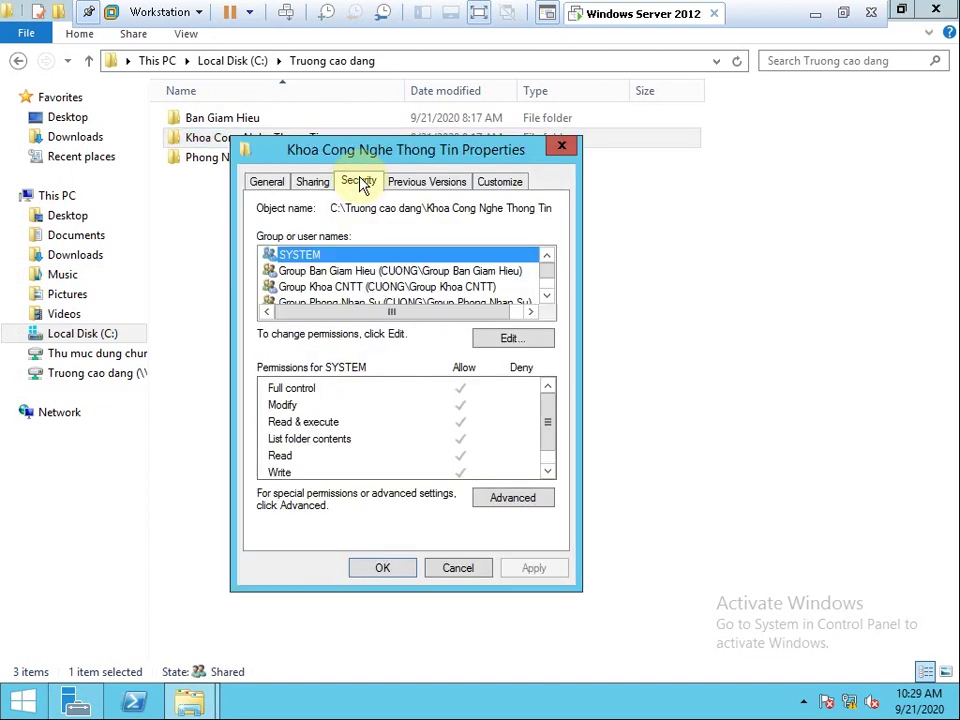
pyautogui.click(519, 499)
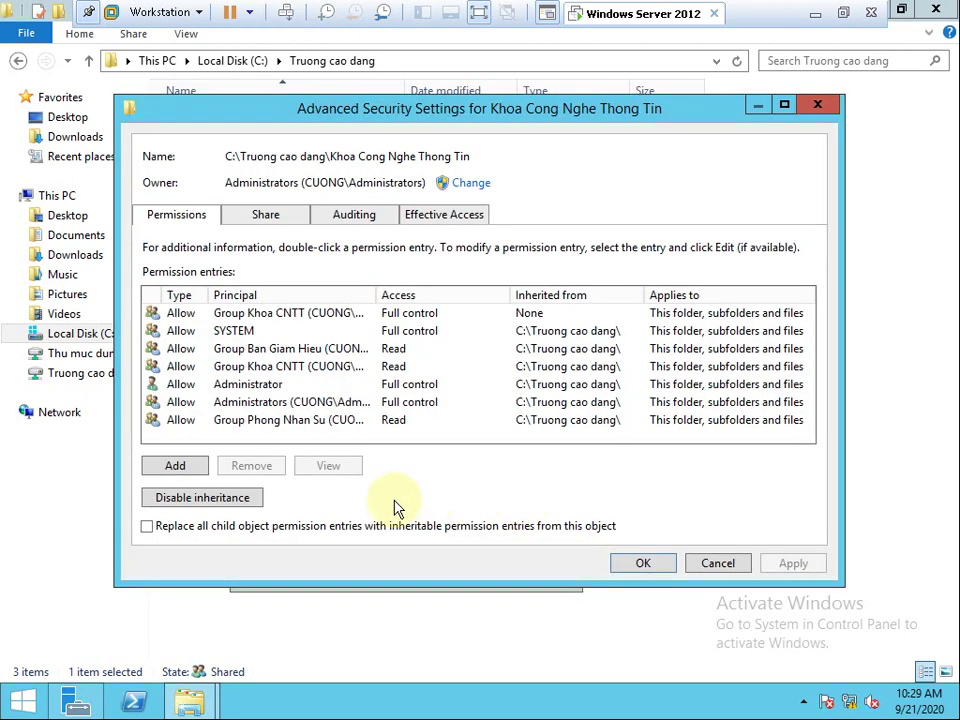
pyautogui.click(238, 498)
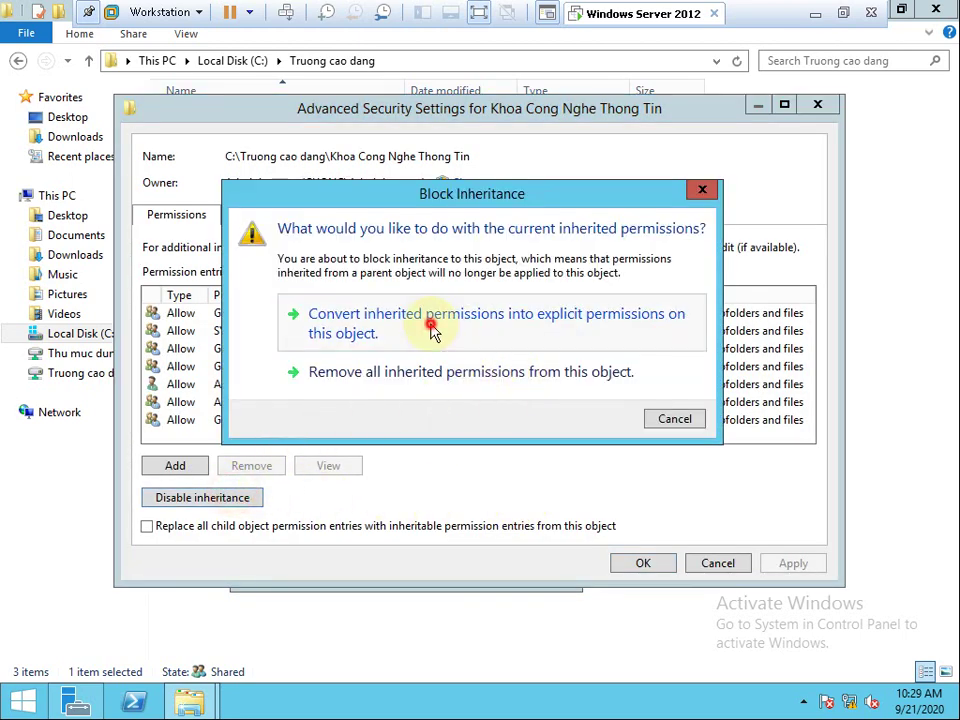
pyautogui.click(433, 326)
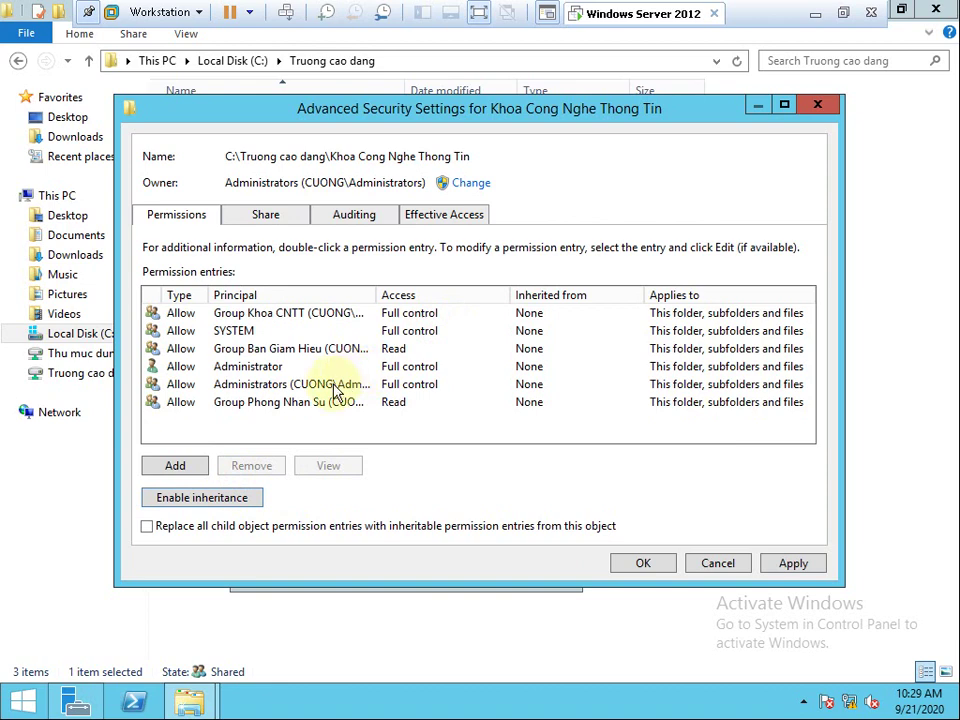
# Remove Group Ban Giam Hieu and Group Phong Nhan Su entries, apply, and close the properties.
pyautogui.moveTo(379, 295); pyautogui.dragTo(522, 295)
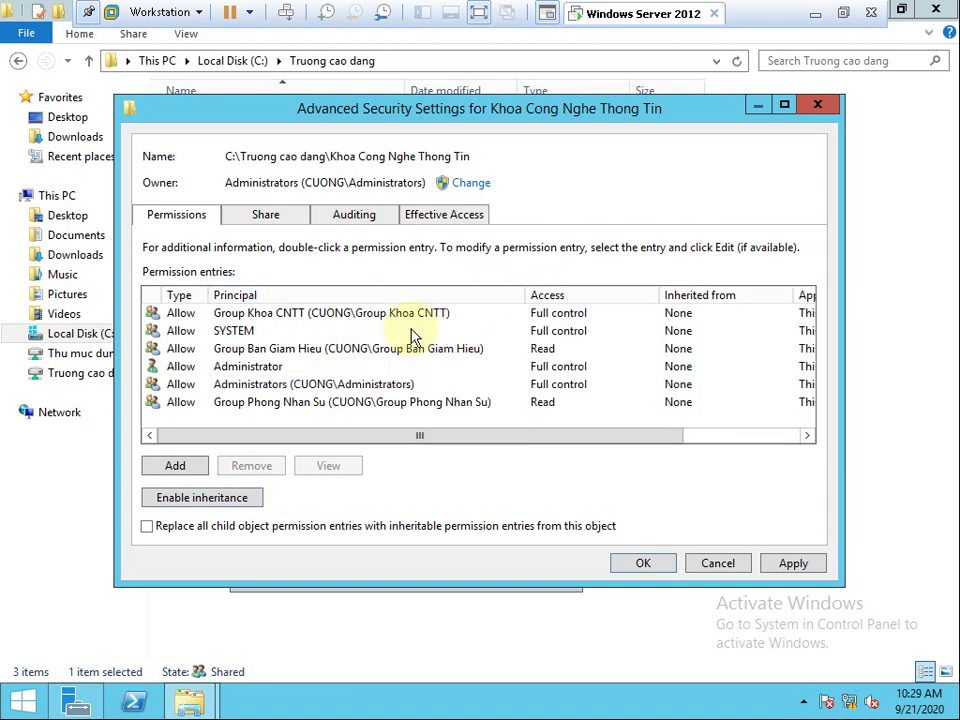
pyautogui.click(400, 316)
pyautogui.click(392, 349)
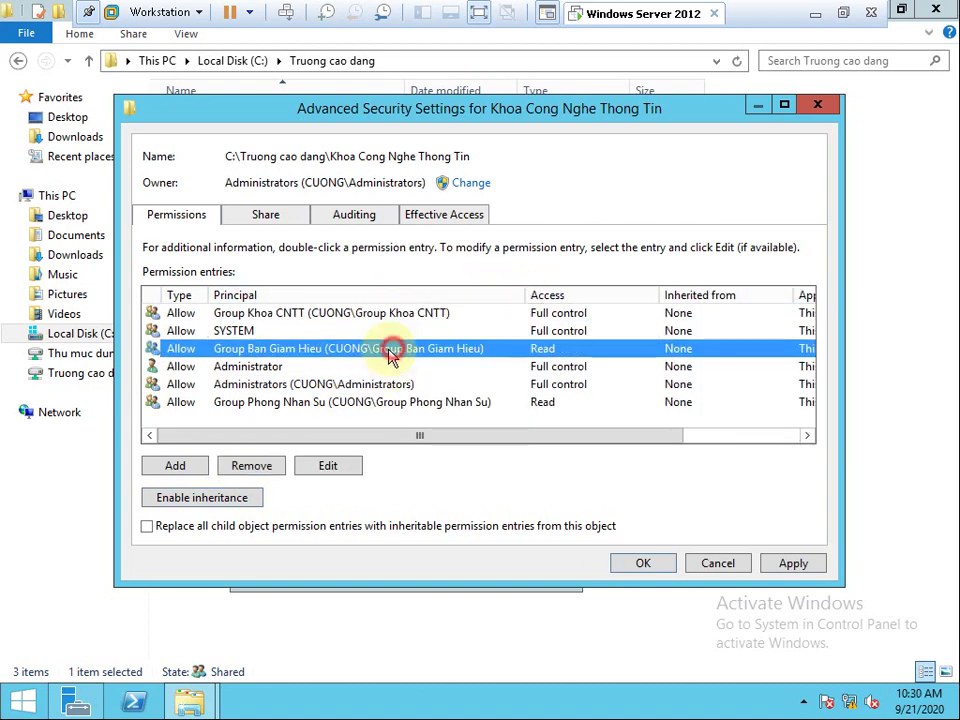
pyautogui.click(268, 472)
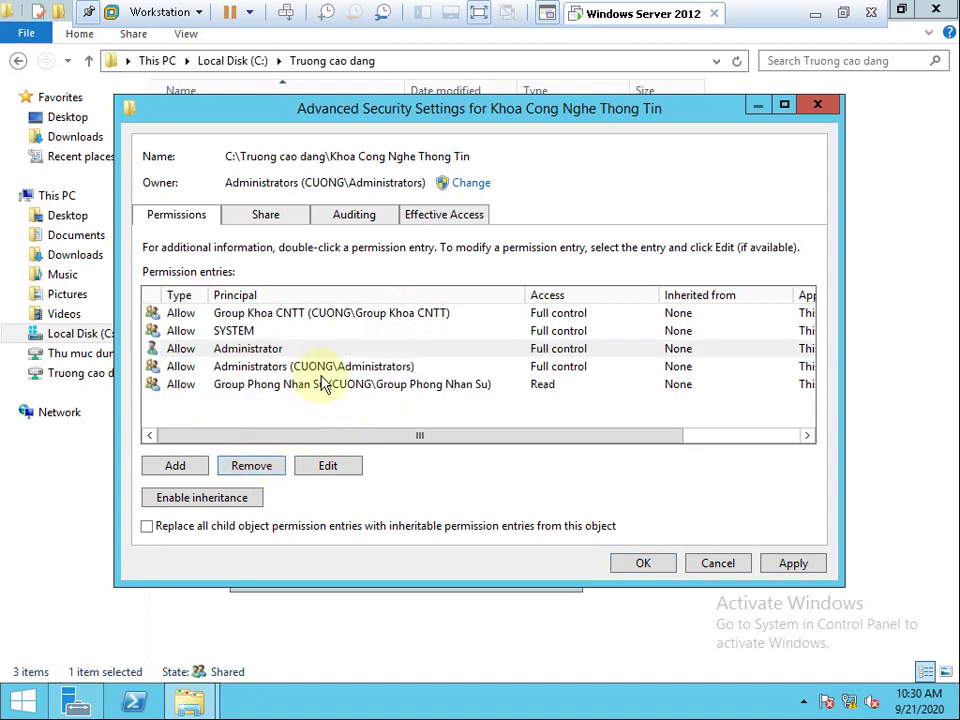
pyautogui.click(321, 385)
pyautogui.click(274, 470)
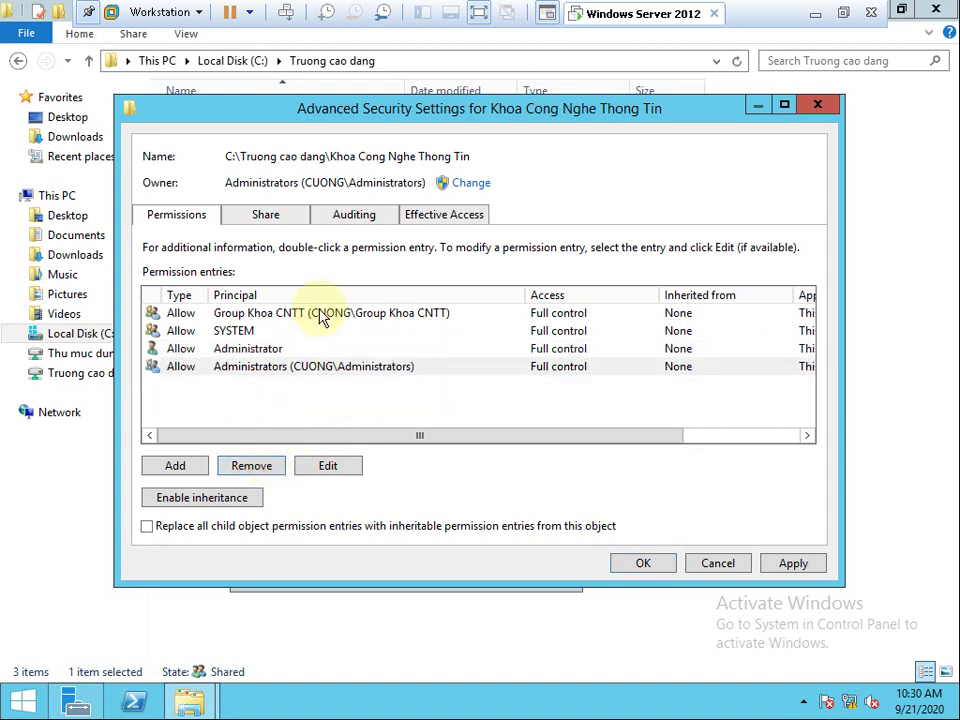
pyautogui.click(321, 314)
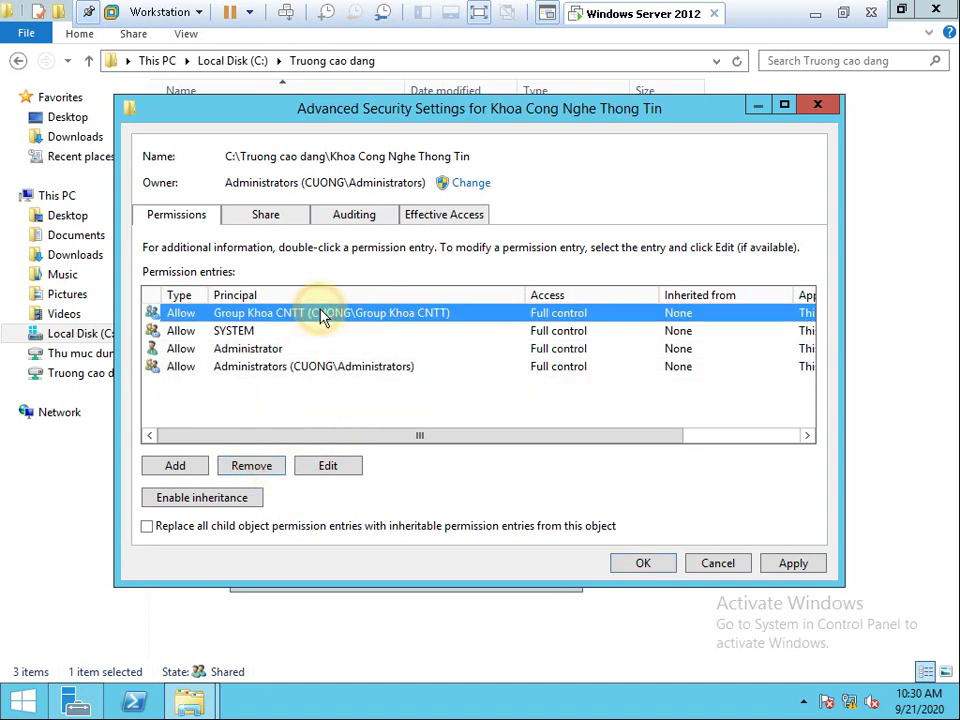
pyautogui.click(785, 564)
pyautogui.click(648, 566)
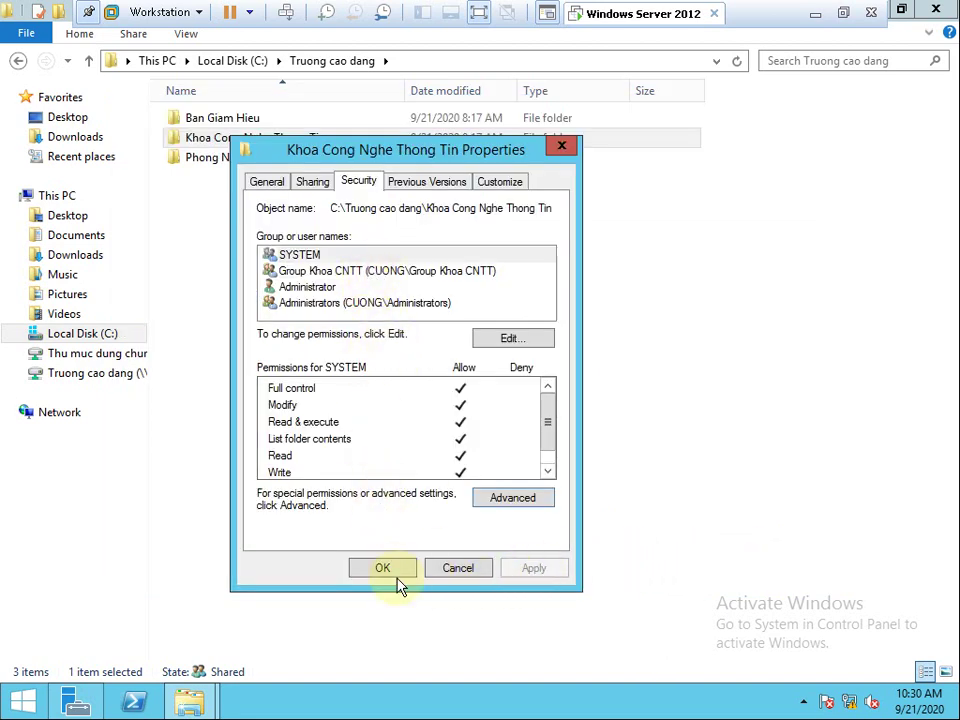
pyautogui.click(388, 570)
pyautogui.click(238, 157)
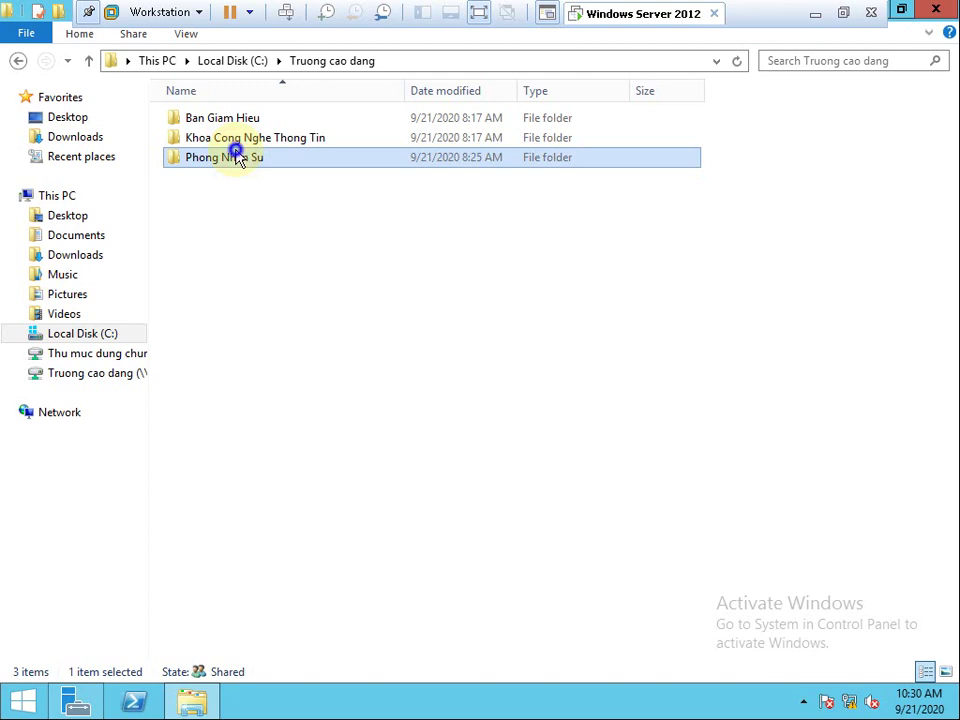
# Disable inheritance on Phong Nhan Su, converting inherited permissions to explicit entries.
pyautogui.rightClick(238, 157)
pyautogui.click(285, 429)
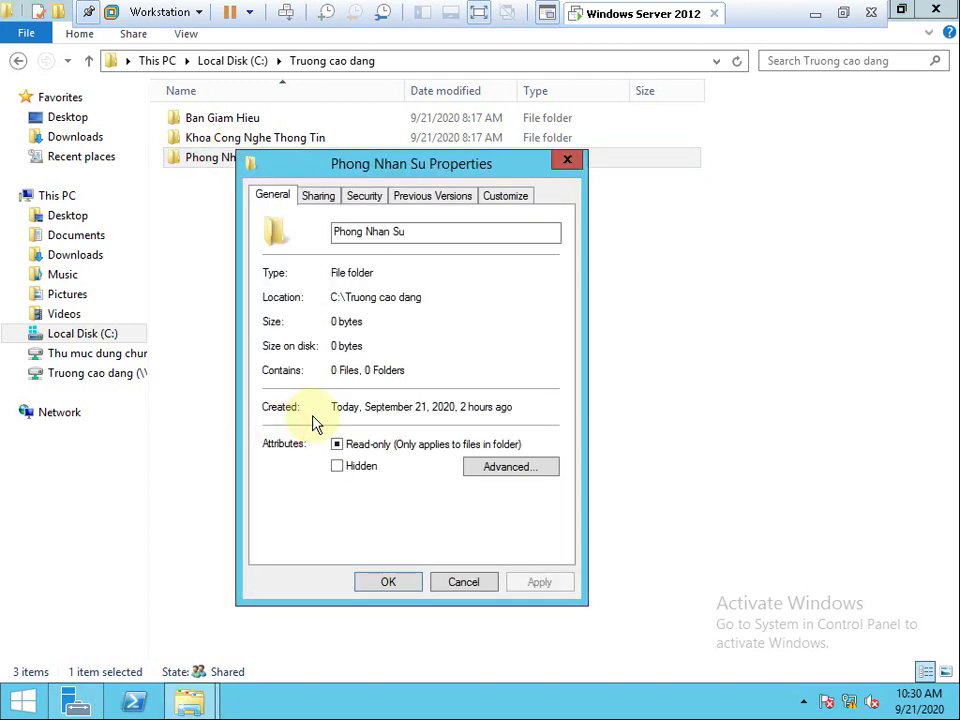
pyautogui.click(362, 199)
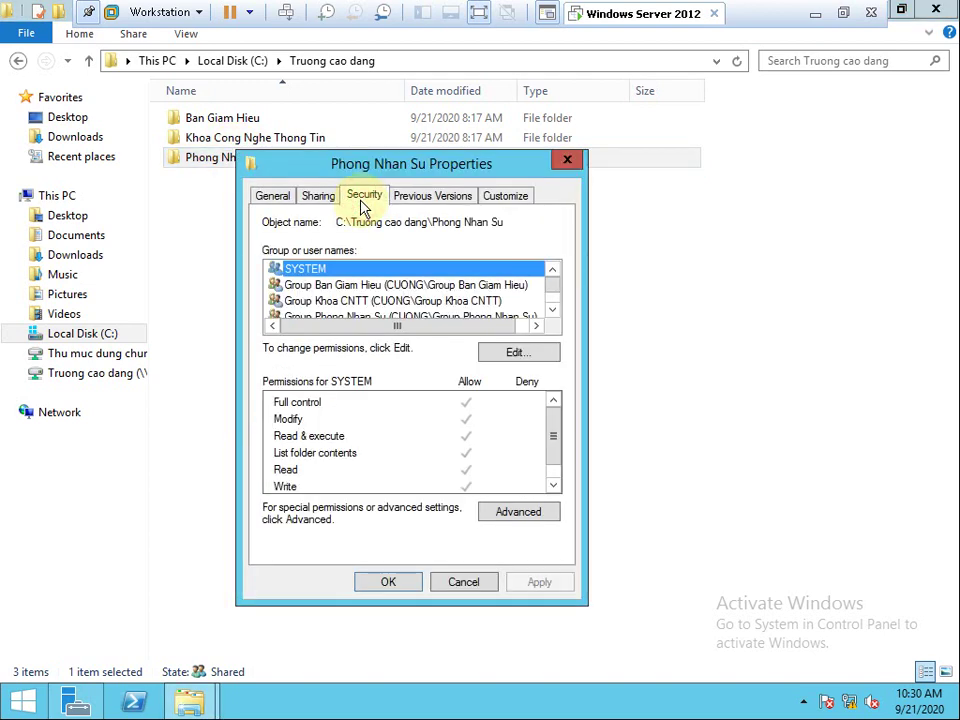
pyautogui.click(515, 512)
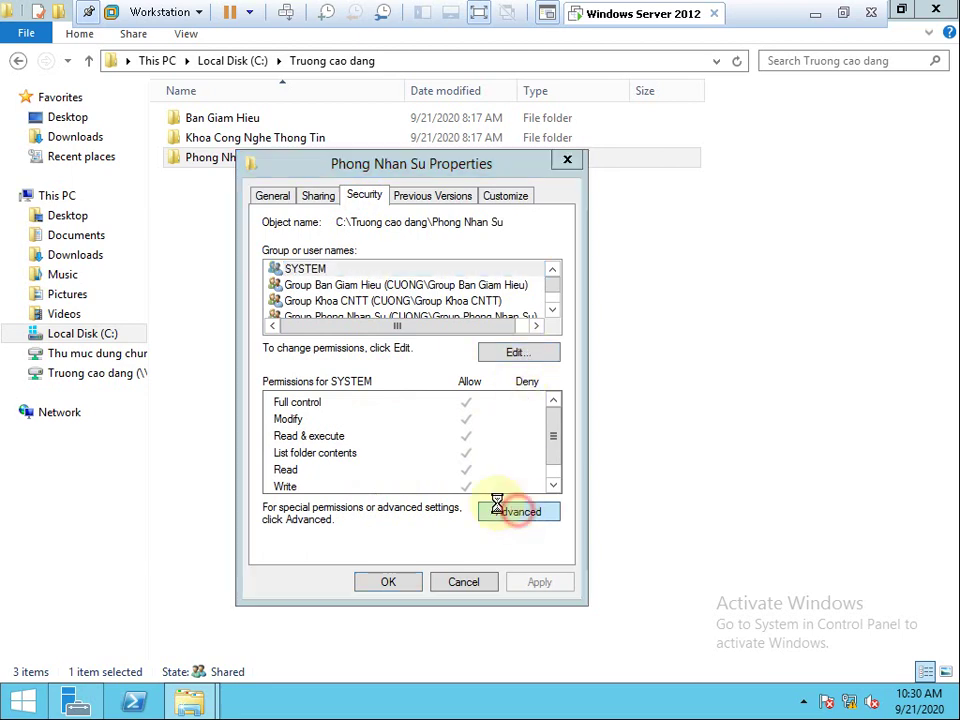
pyautogui.click(210, 500)
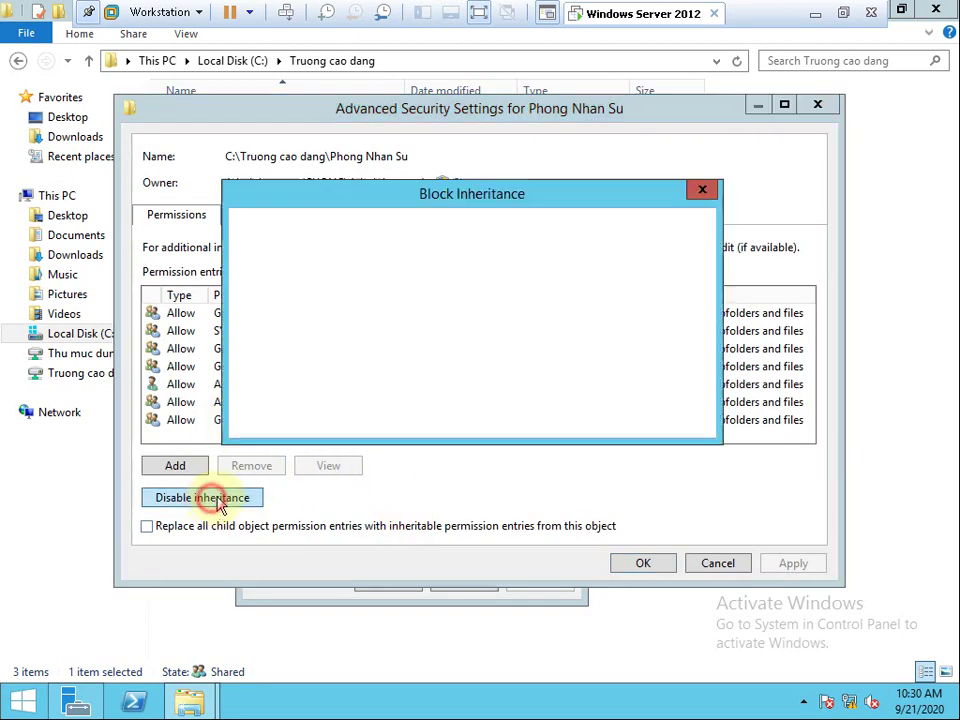
pyautogui.click(418, 338)
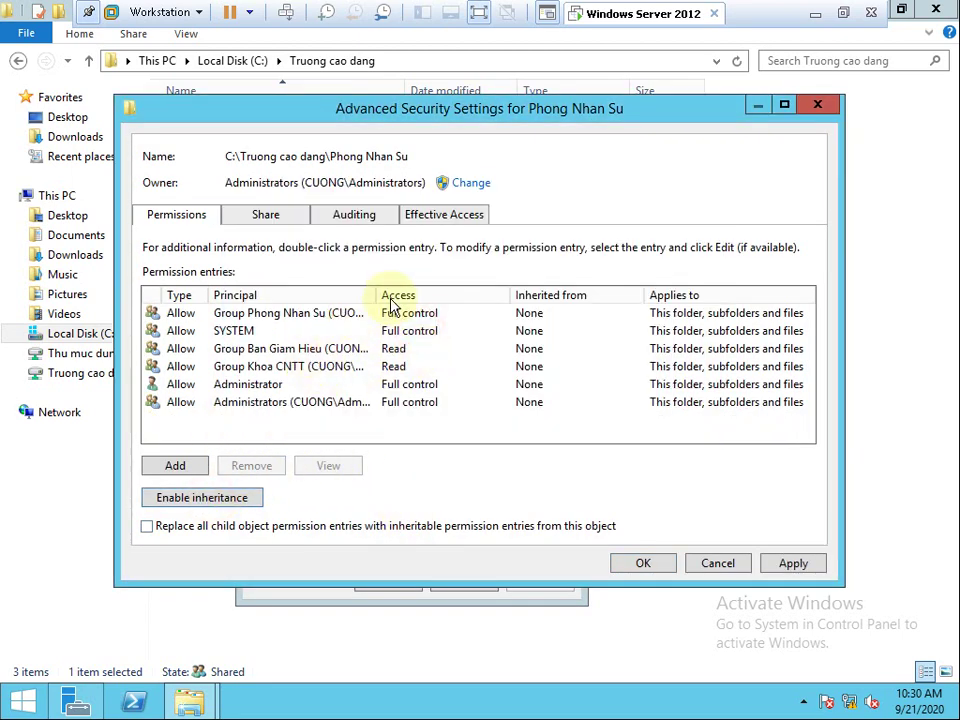
# Remove the Group Ban Giam Hieu, Group Phong Nhan Su, SYSTEM and Group Khoa CNTT entries.
pyautogui.doubleClick(378, 295)
pyautogui.click(410, 350)
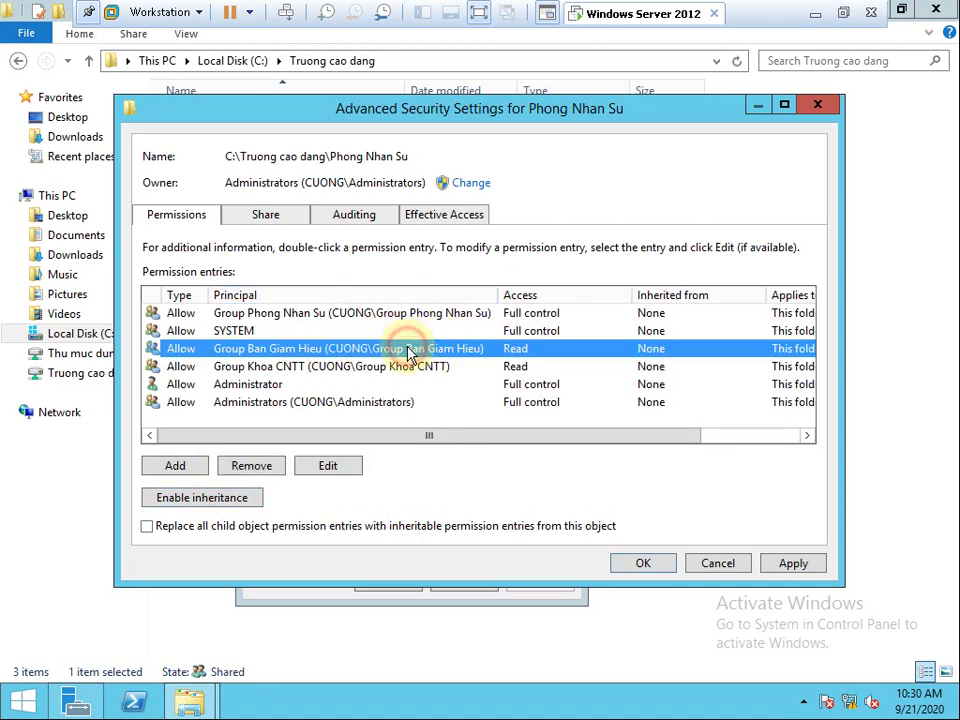
pyautogui.click(256, 466)
pyautogui.click(315, 315)
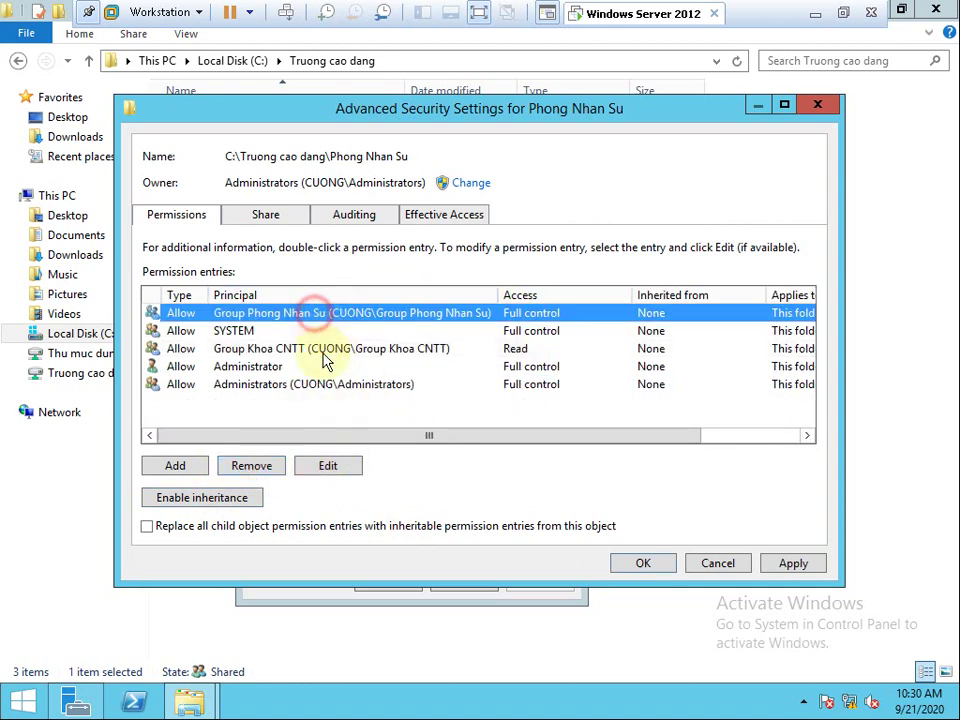
pyautogui.click(257, 472)
pyautogui.click(255, 468)
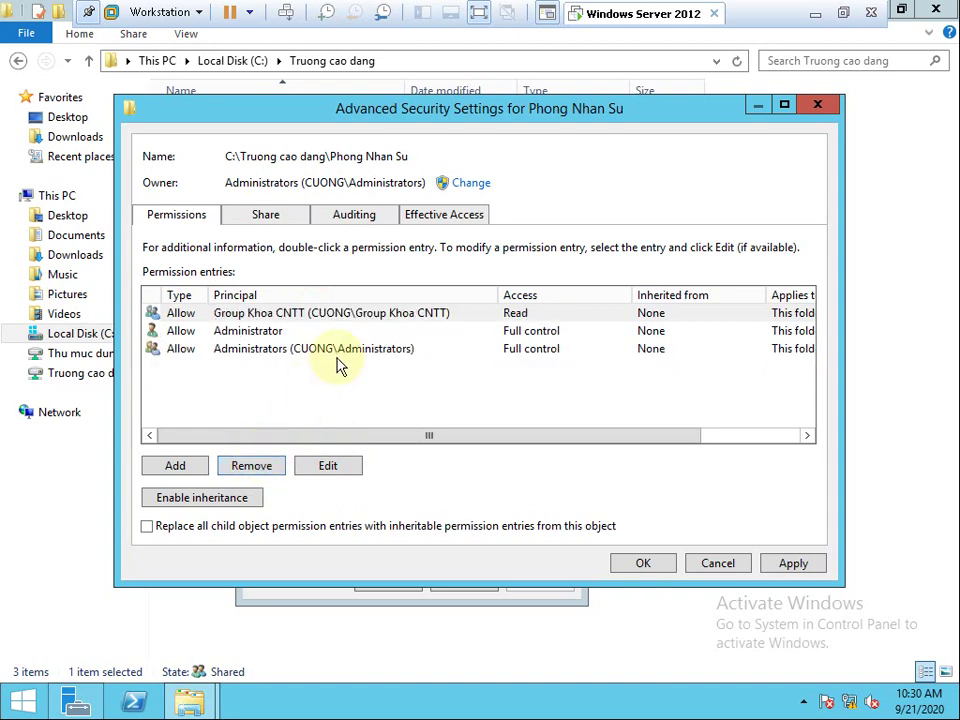
pyautogui.click(352, 316)
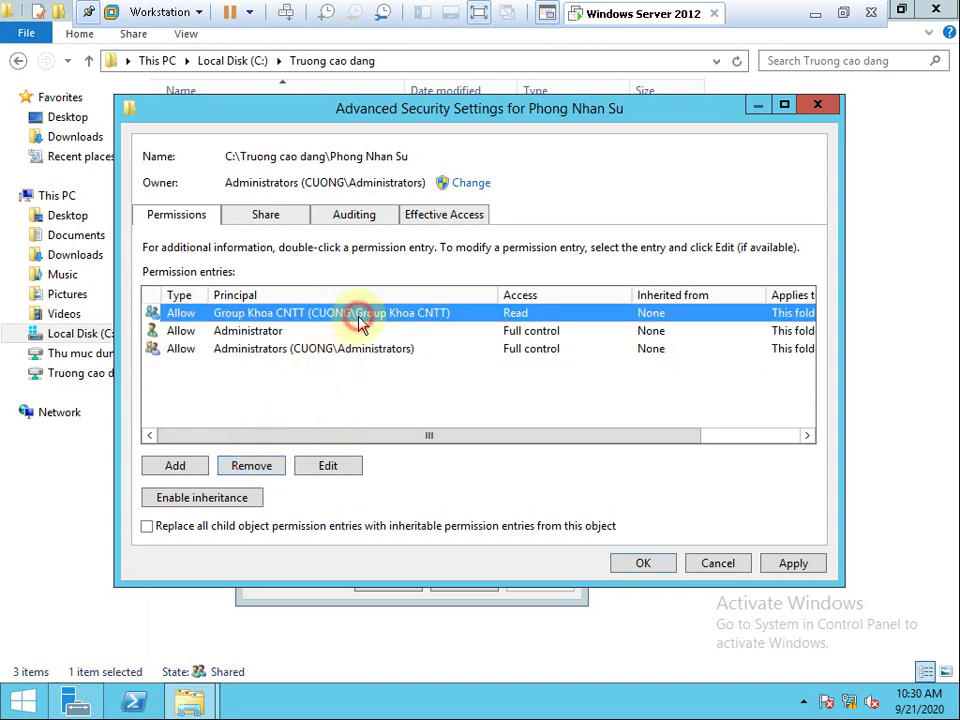
pyautogui.click(276, 472)
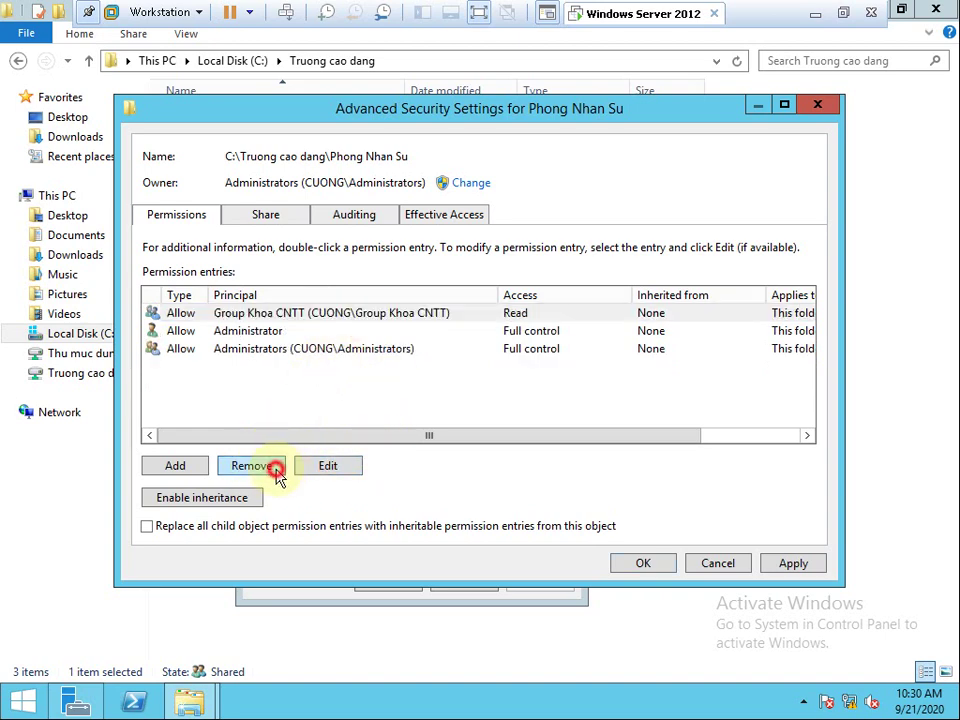
pyautogui.click(196, 476)
# Discard the new permission entry, apply the changes and close the advanced security settings.
pyautogui.click(859, 598)
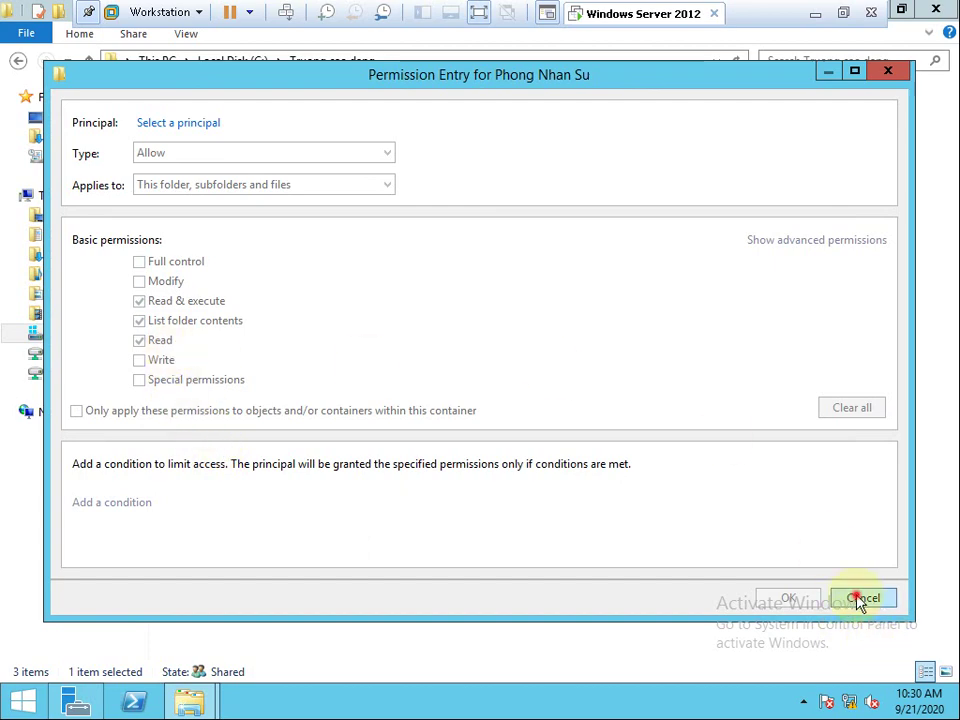
pyautogui.click(791, 564)
pyautogui.click(638, 566)
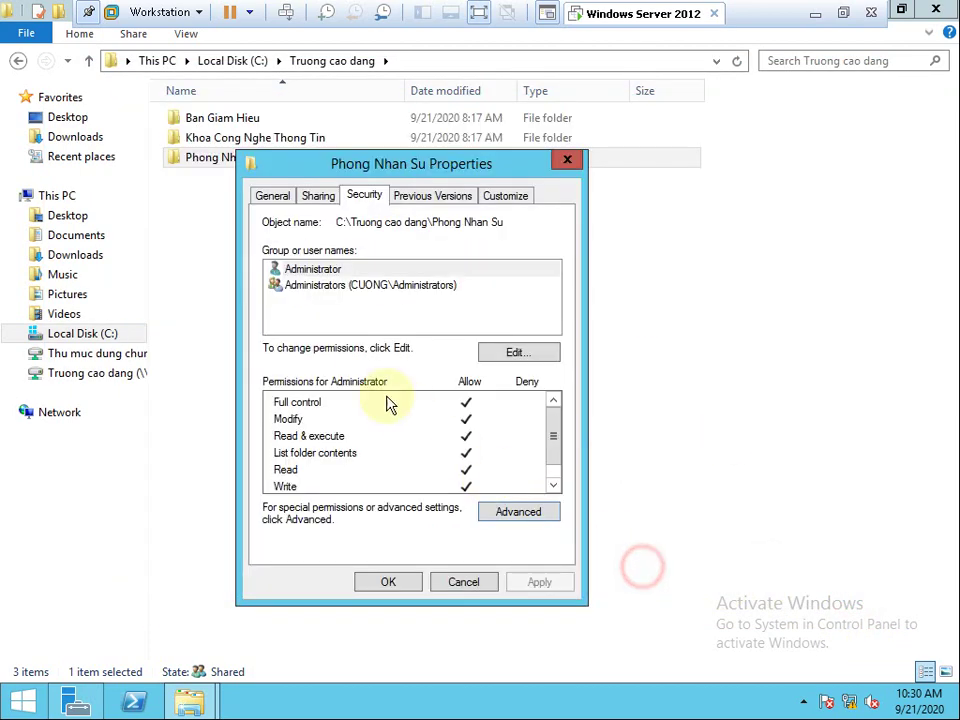
# Search all domain accounts and pick Group Phong Nhan Su for the folder's permissions.
pyautogui.click(500, 354)
pyautogui.click(480, 448)
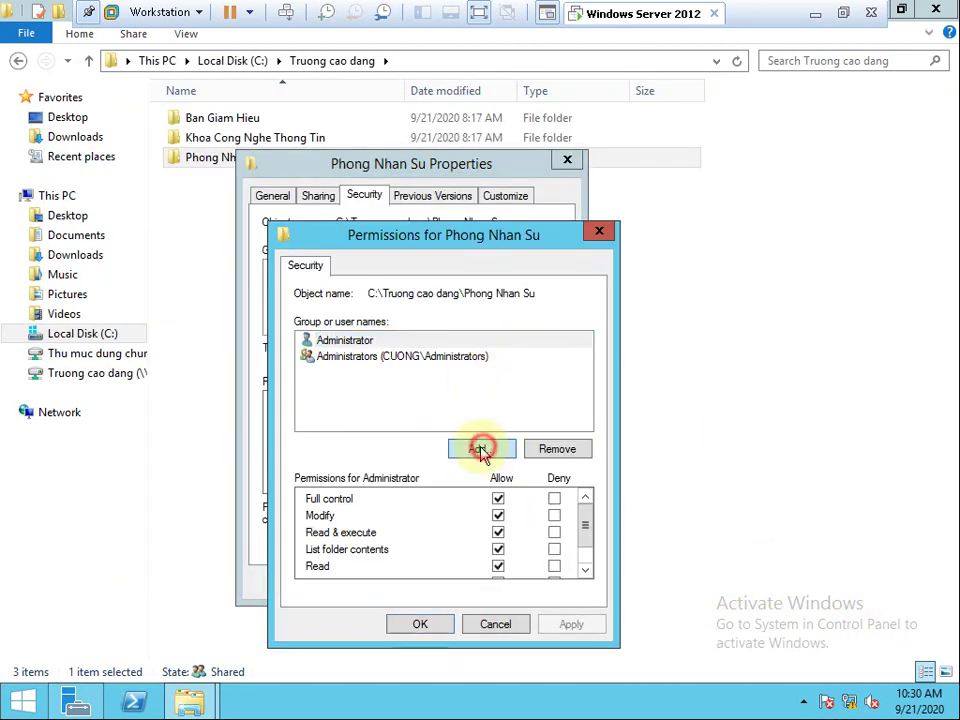
pyautogui.click(345, 468)
pyautogui.click(726, 325)
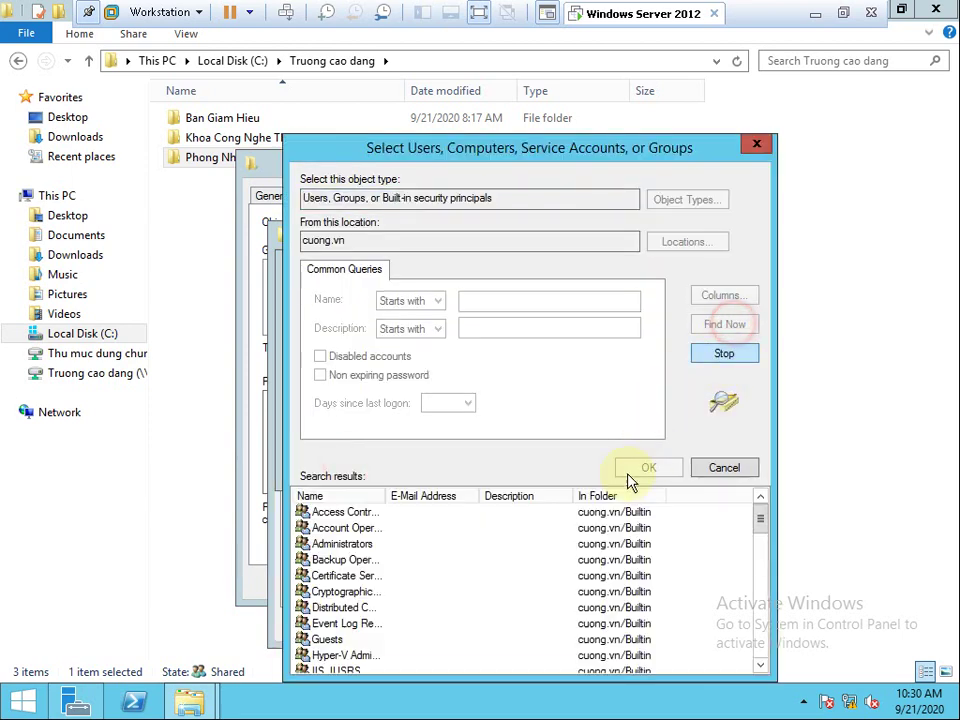
pyautogui.scroll(-8, 588, 512)
pyautogui.click(588, 512)
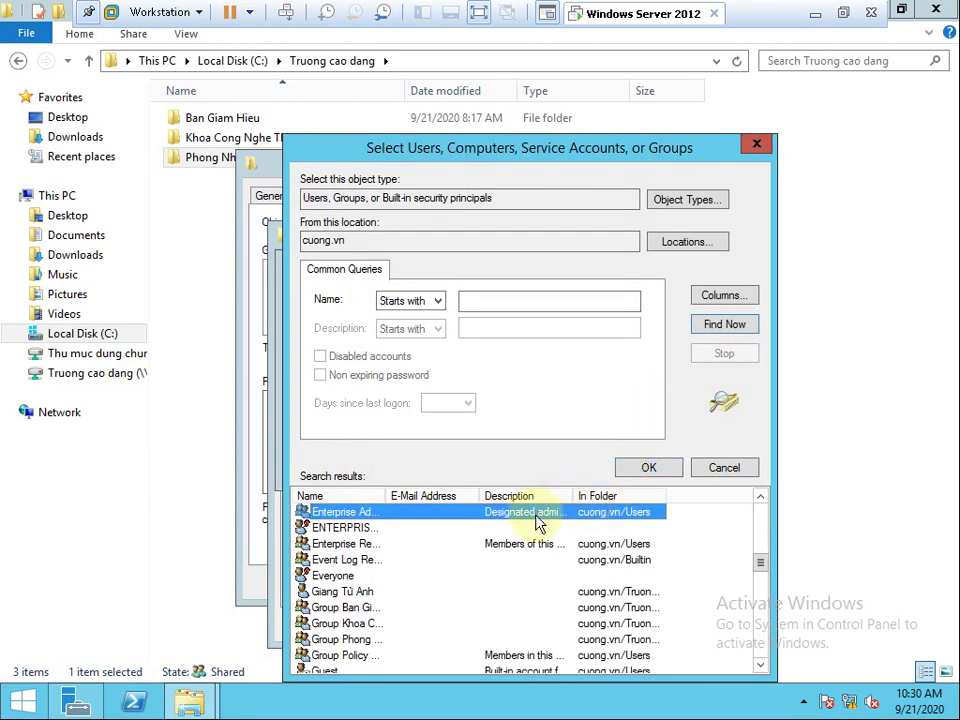
pyautogui.click(494, 591)
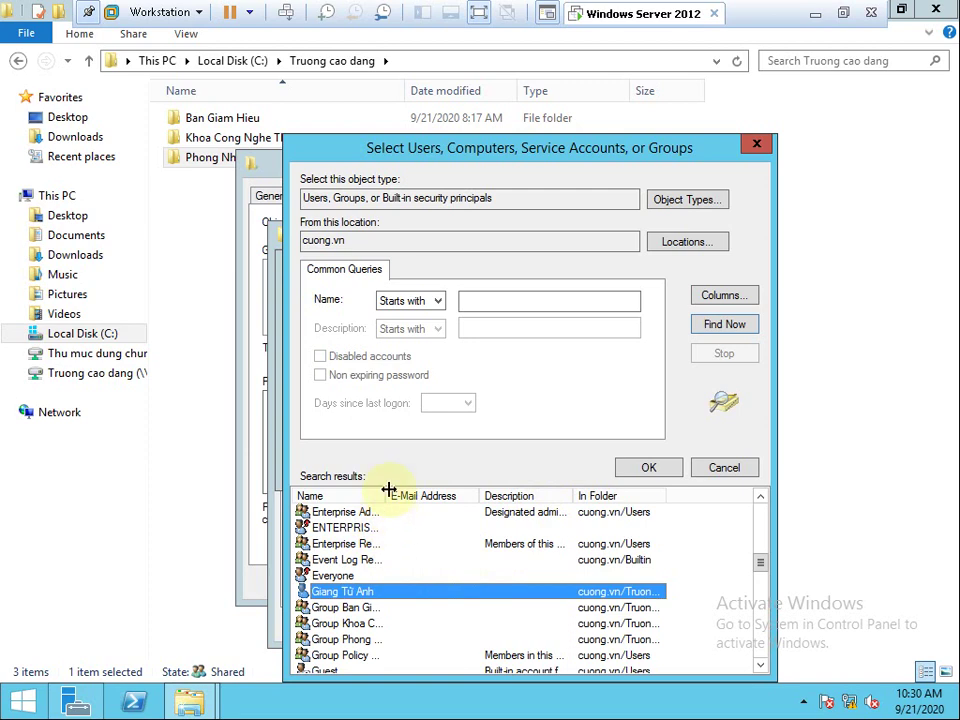
pyautogui.moveTo(389, 489); pyautogui.dragTo(501, 493)
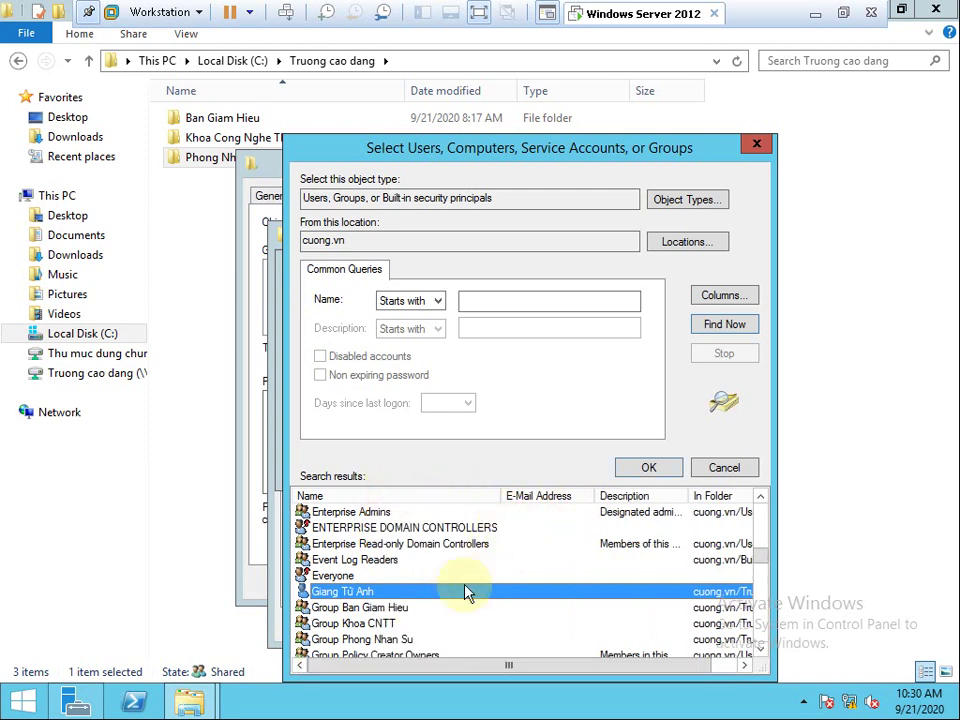
pyautogui.doubleClick(387, 645)
# Add Group Phong Nhan Su with Full control on Phong Nhan Su and close its properties.
pyautogui.click(585, 463)
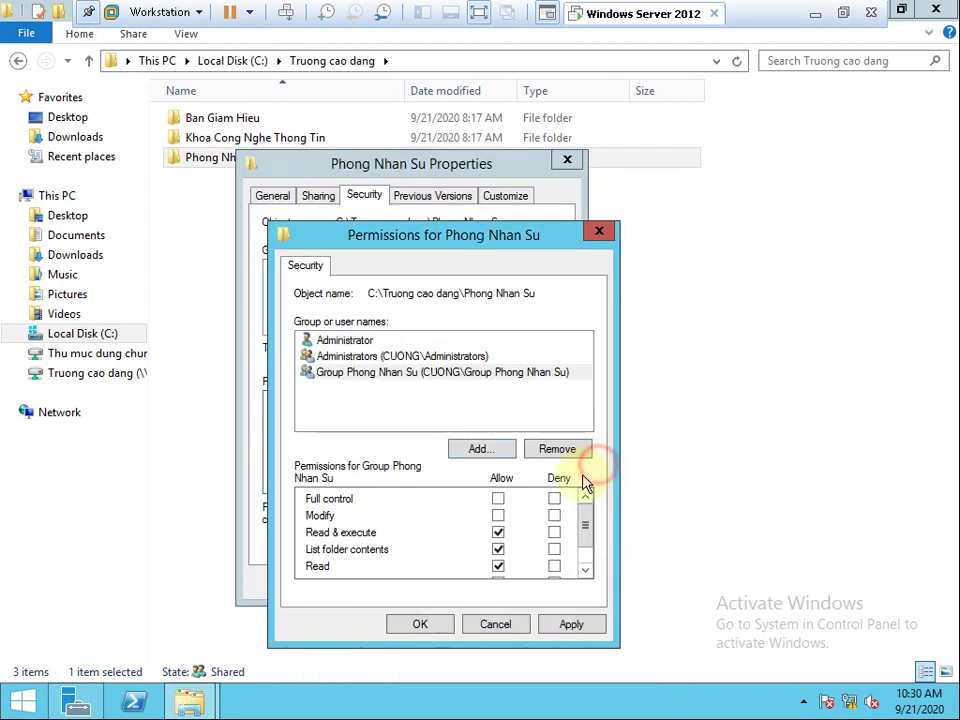
pyautogui.click(498, 499)
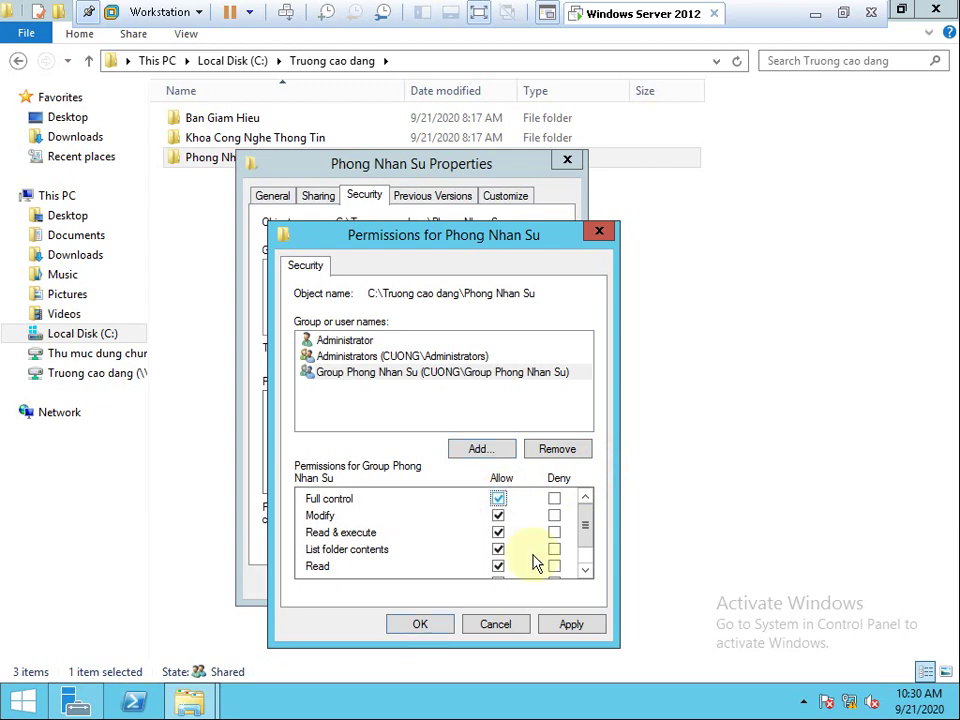
pyautogui.click(575, 625)
pyautogui.click(420, 625)
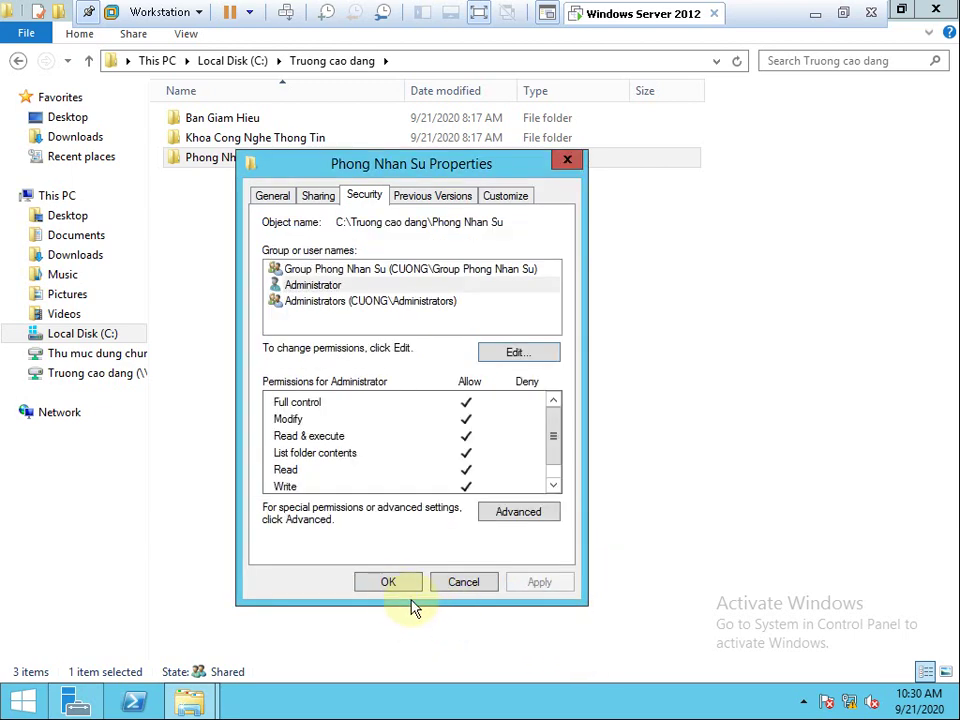
pyautogui.click(390, 580)
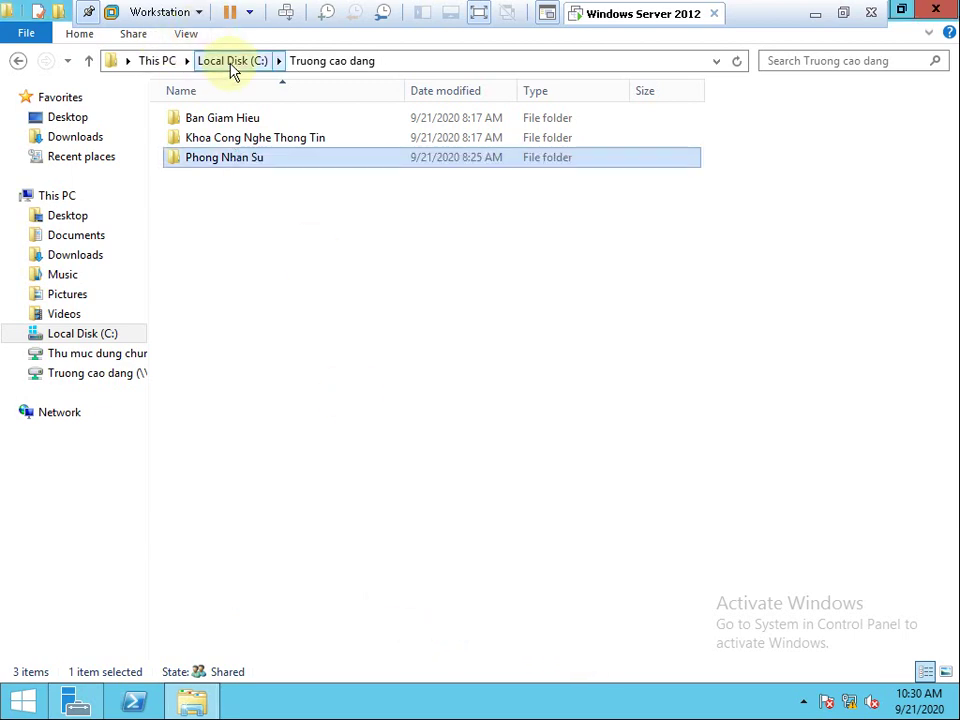
pyautogui.click(238, 118)
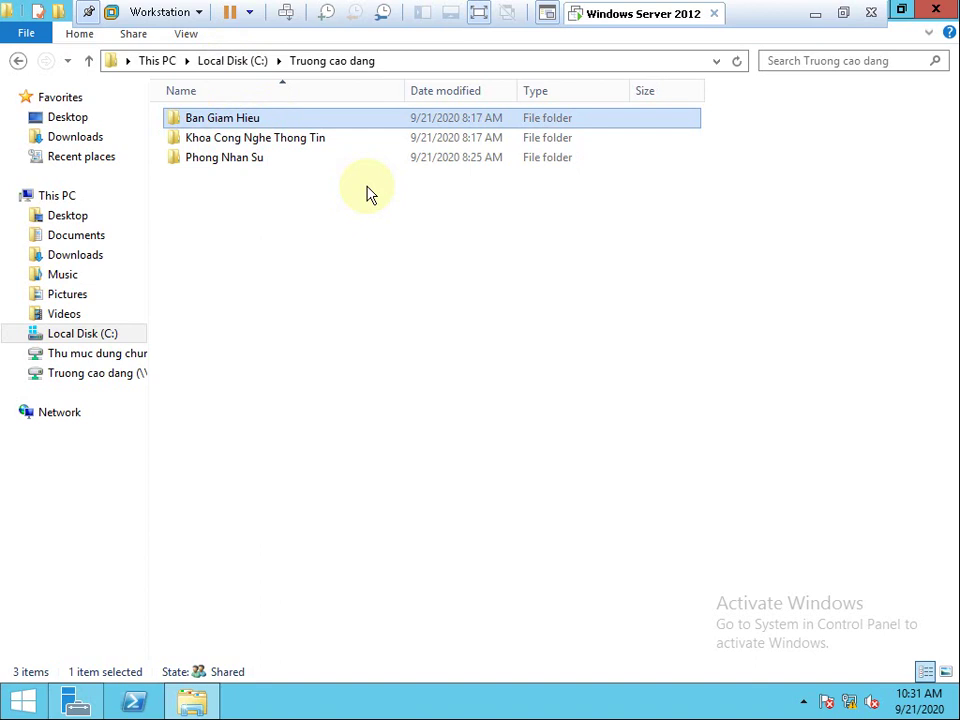
pyautogui.rightClick(242, 125)
pyautogui.click(323, 410)
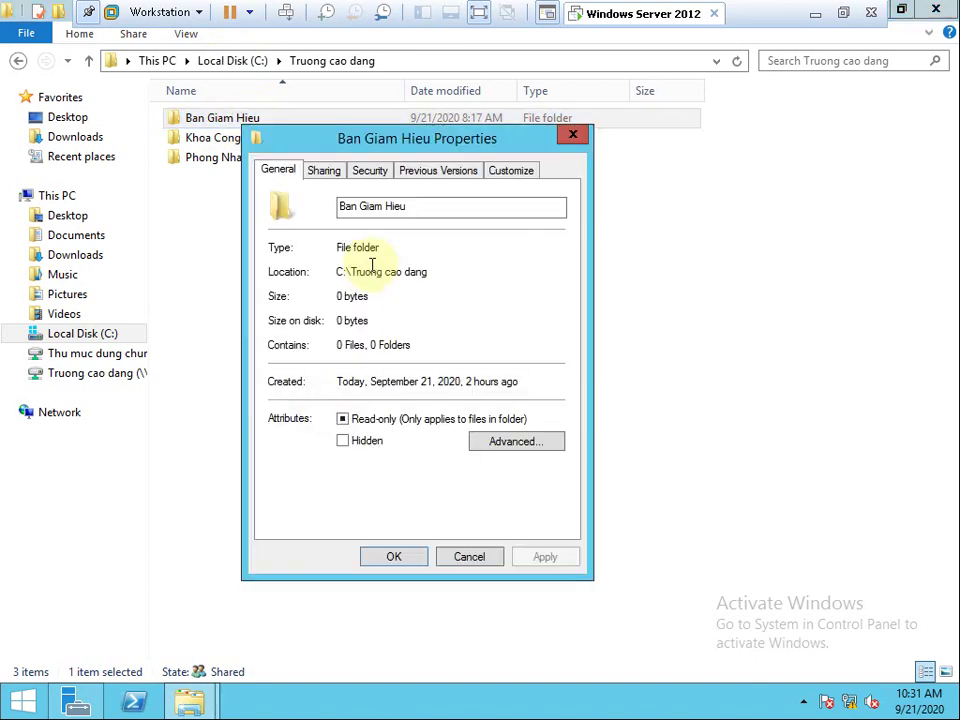
pyautogui.click(370, 173)
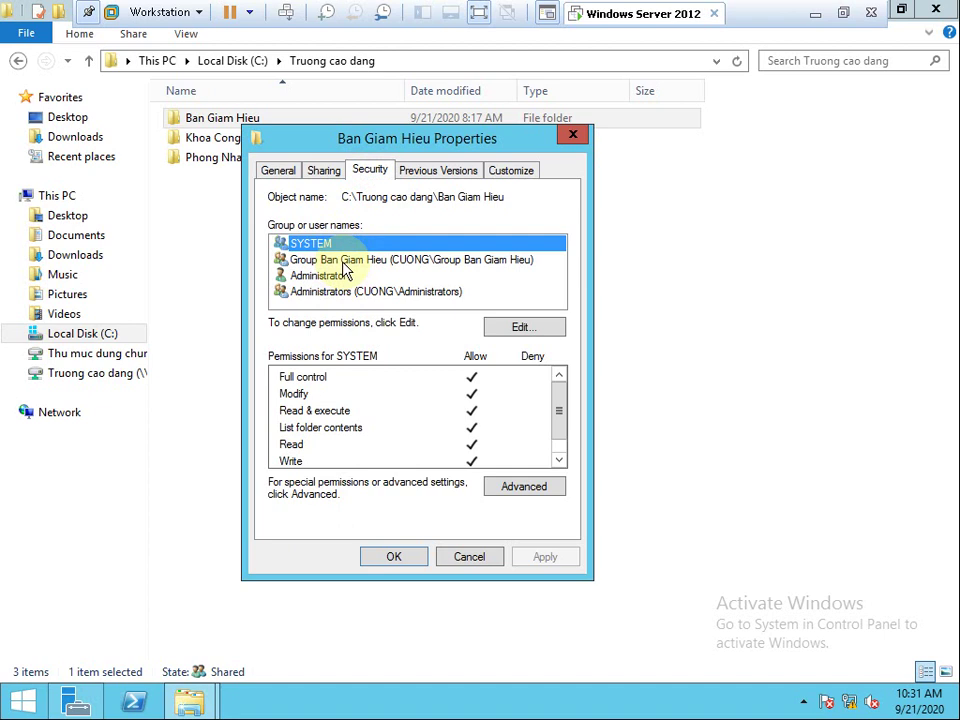
pyautogui.click(389, 556)
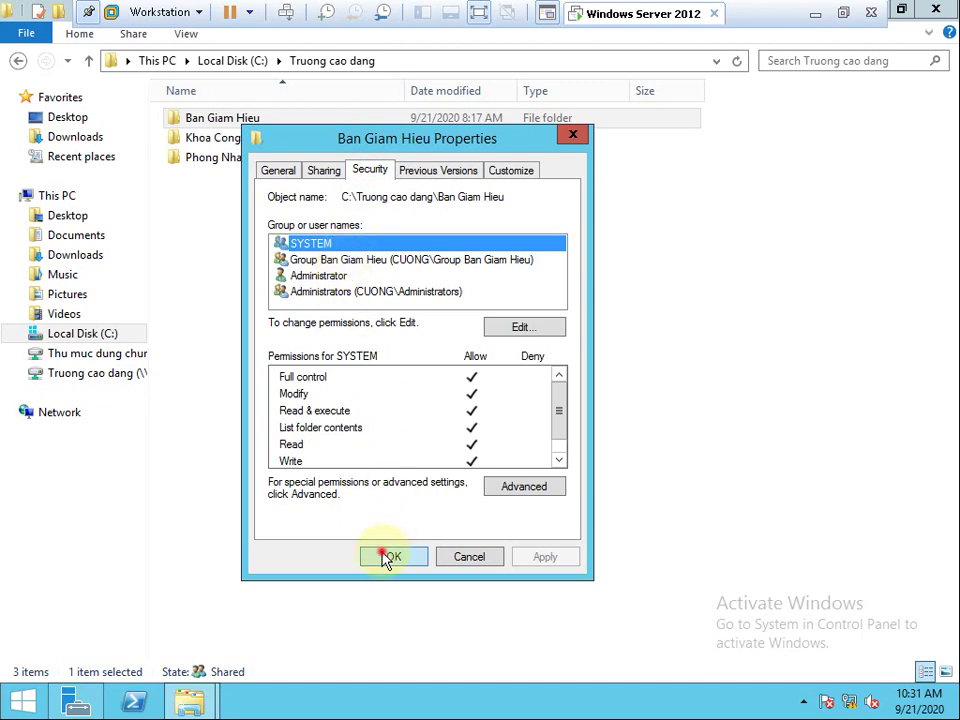
# Close File Explorer and sign out of the administrator session via Ctrl+Alt+Del.
pyautogui.click(938, 10)
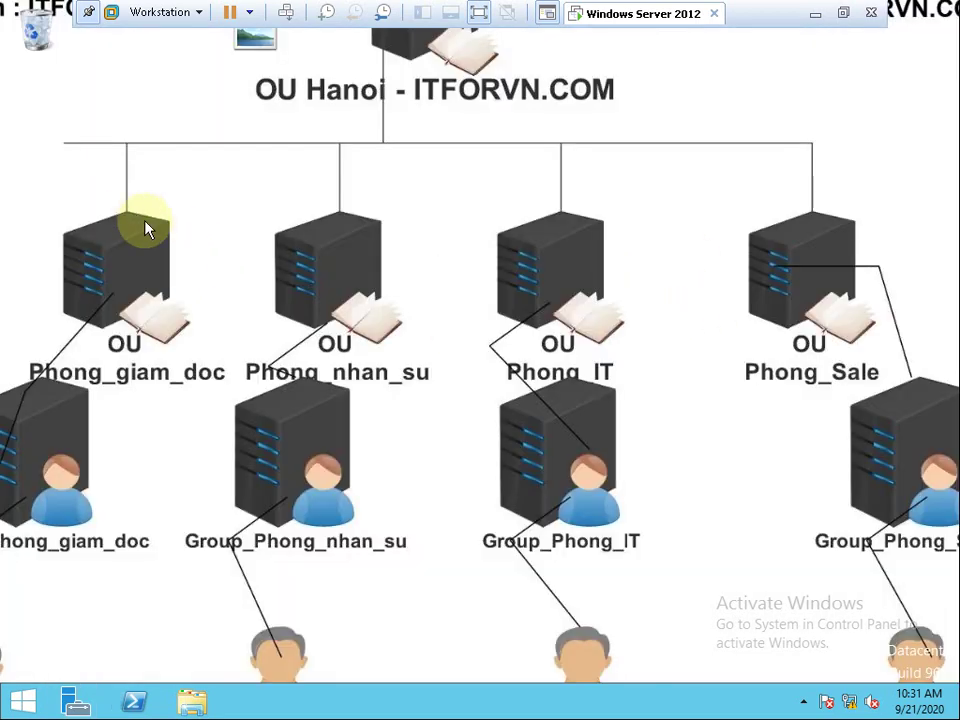
pyautogui.click(150, 12)
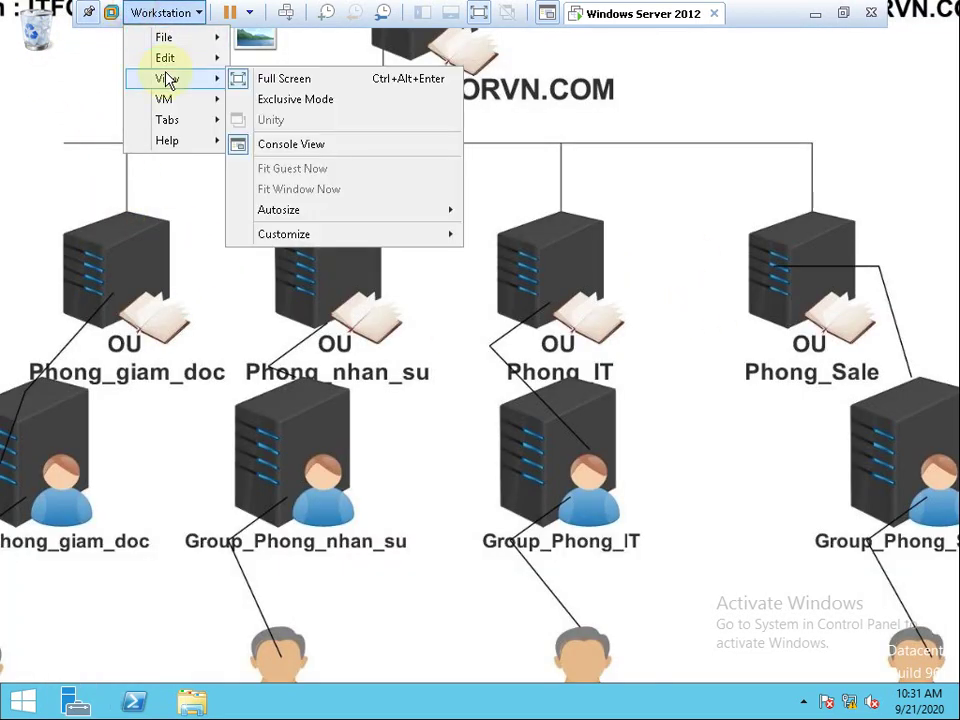
pyautogui.moveTo(163, 99)
pyautogui.click(296, 167)
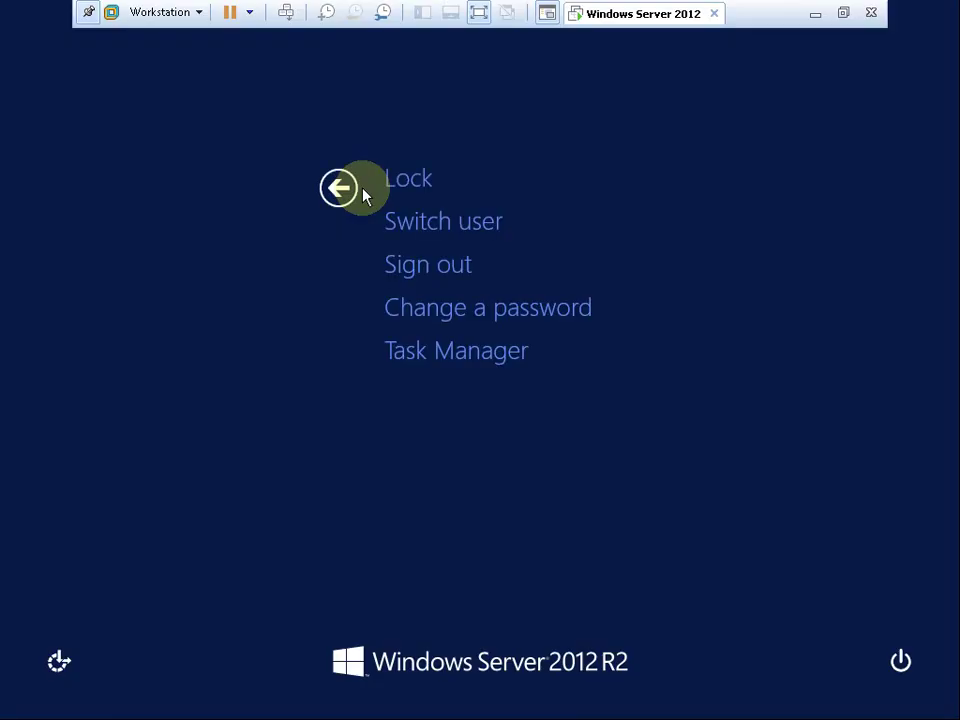
pyautogui.click(443, 264)
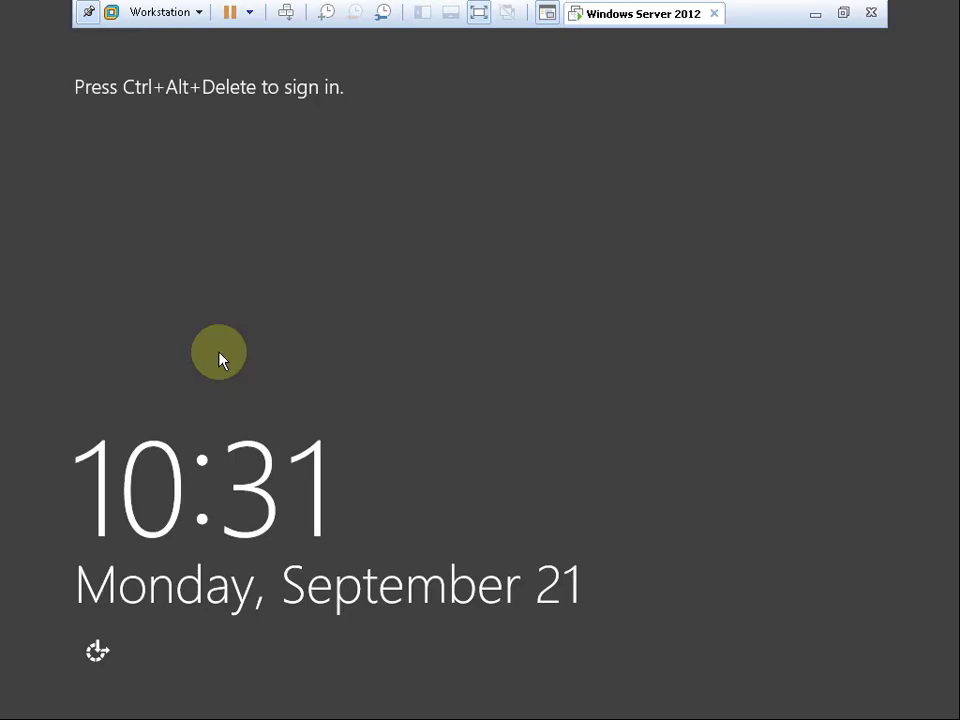
# Sign in through Other user with another CUONG domain user's name and password.
pyautogui.click(168, 13)
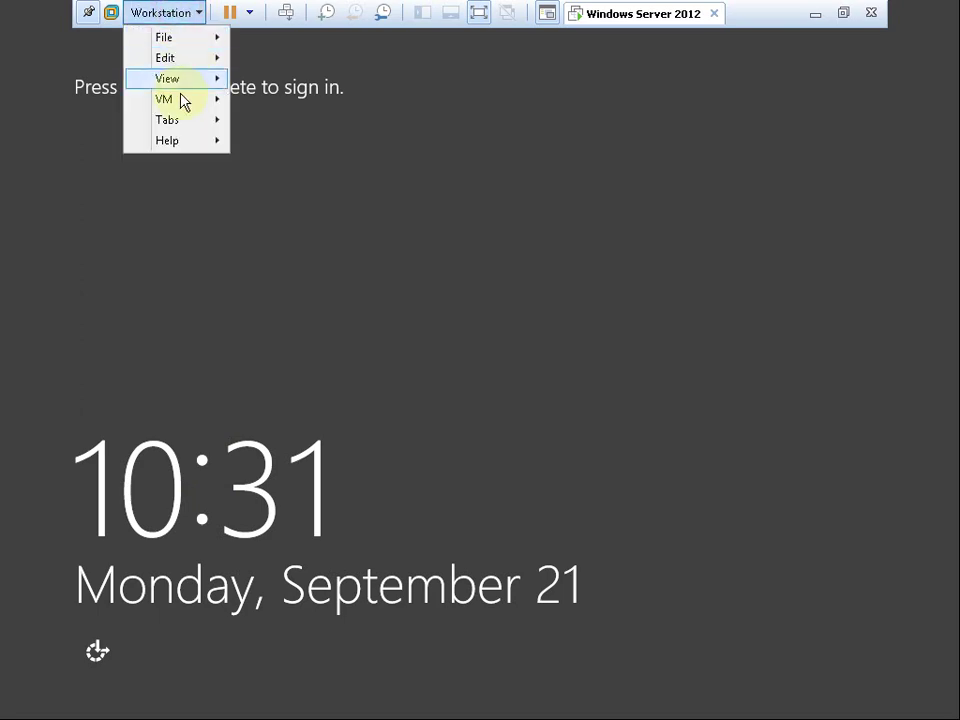
pyautogui.moveTo(224, 107)
pyautogui.click(298, 164)
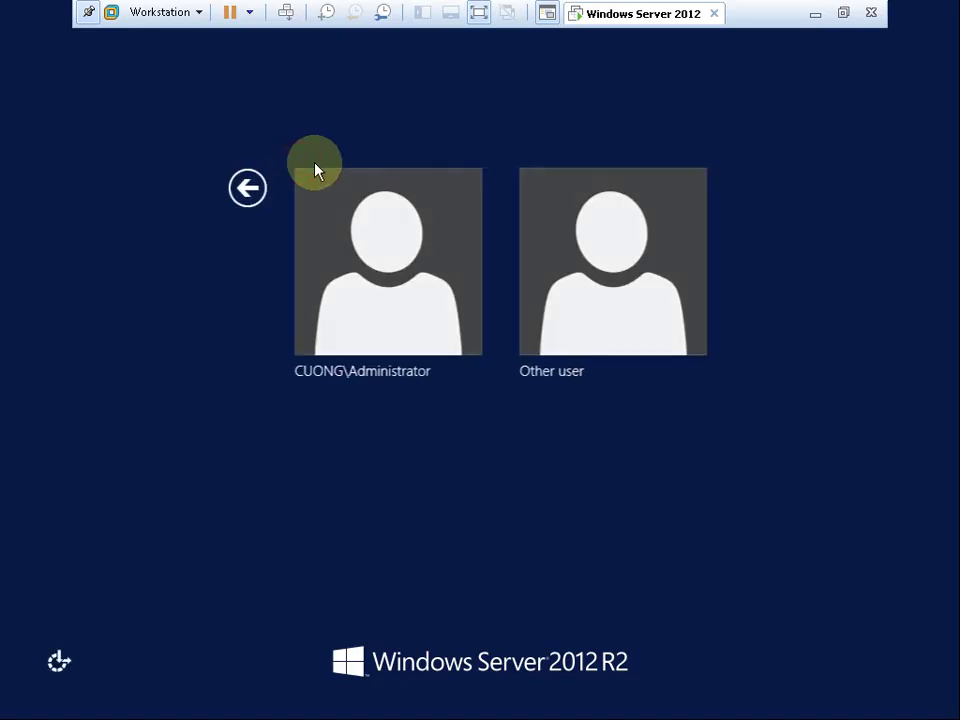
pyautogui.click(557, 325)
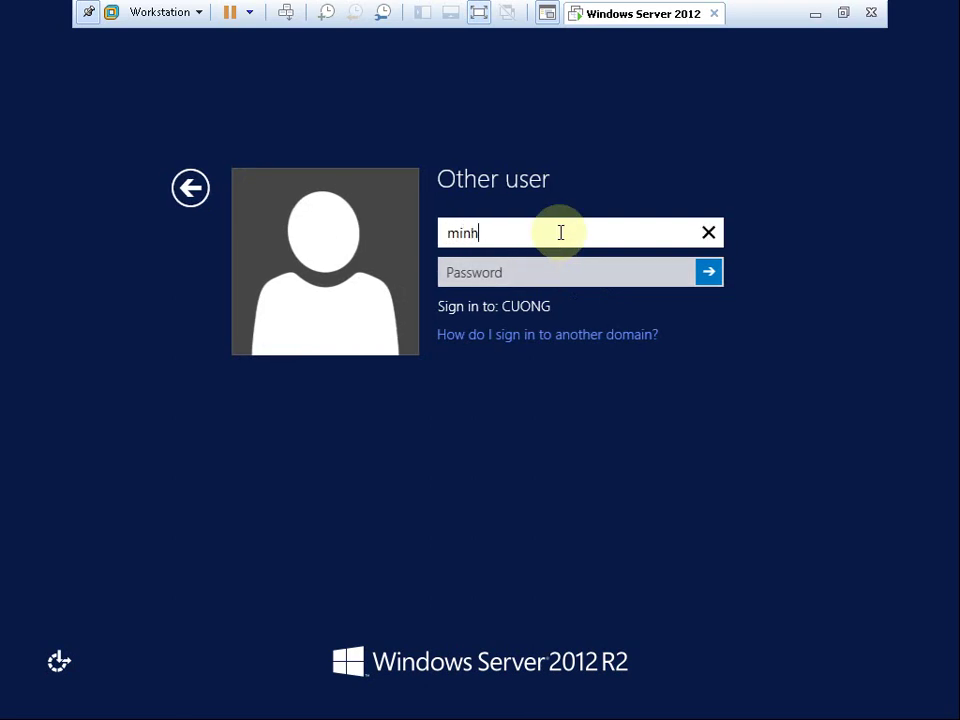
pyautogui.press('Tab')
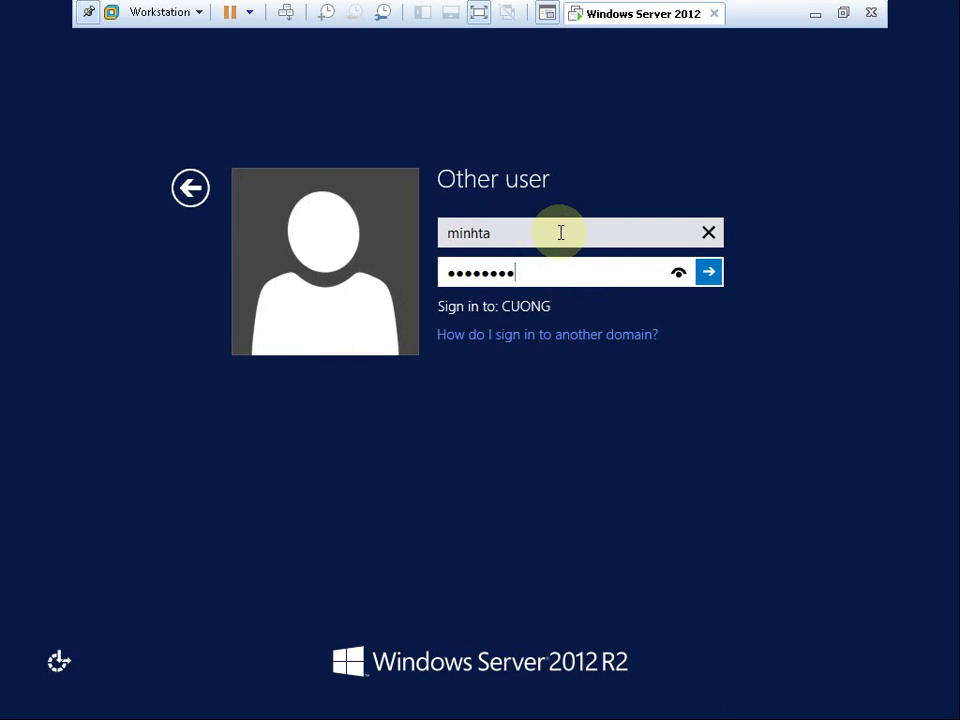
pyautogui.press('Return')
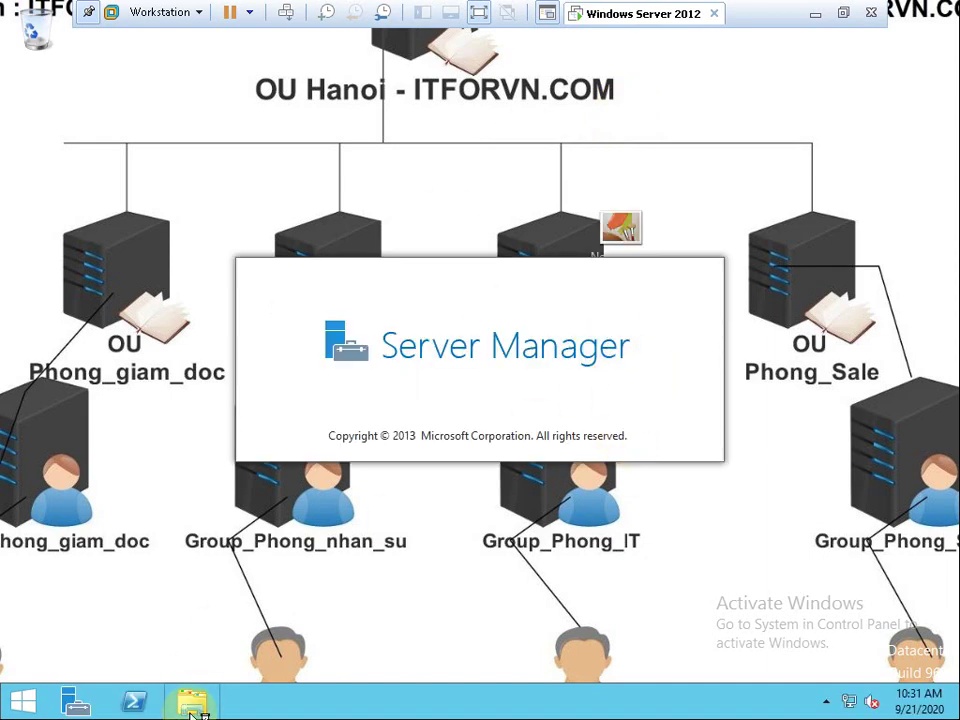
# Disconnect the Ban Giam Hieu (F:) network drive, leaving only E: and T:.
pyautogui.click(190, 705)
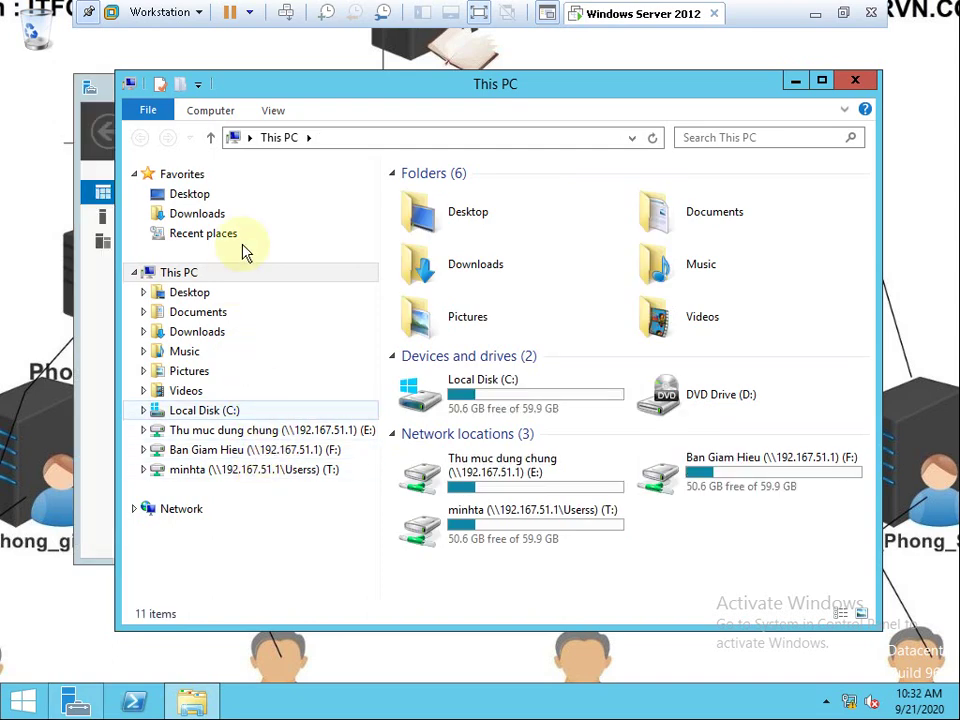
pyautogui.click(372, 137)
pyautogui.click(300, 455)
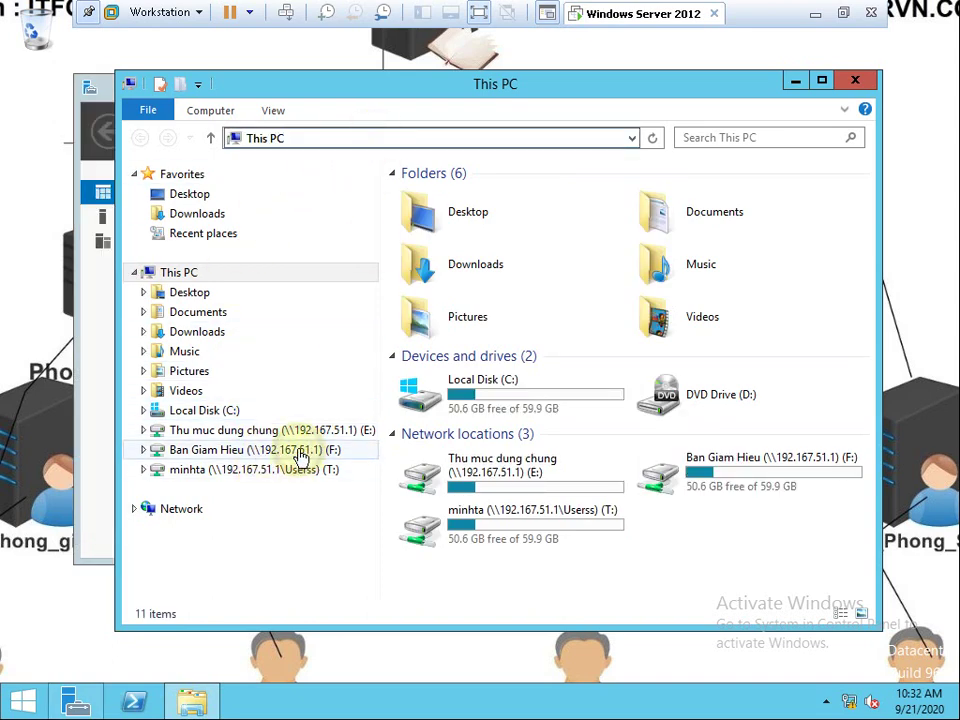
pyautogui.rightClick(298, 452)
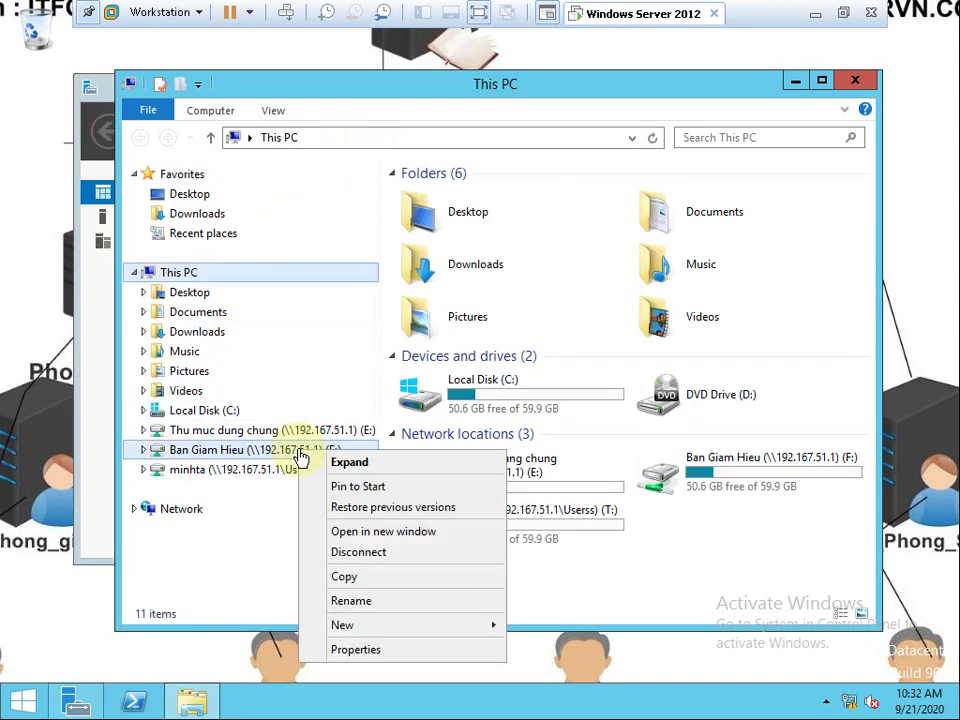
pyautogui.click(380, 552)
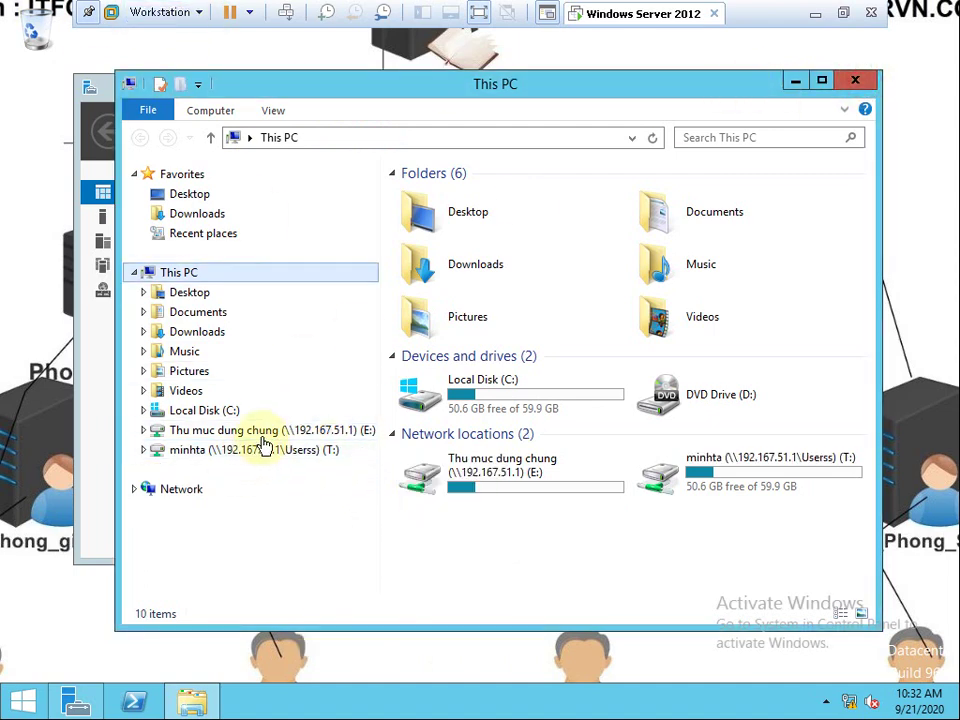
pyautogui.click(177, 12)
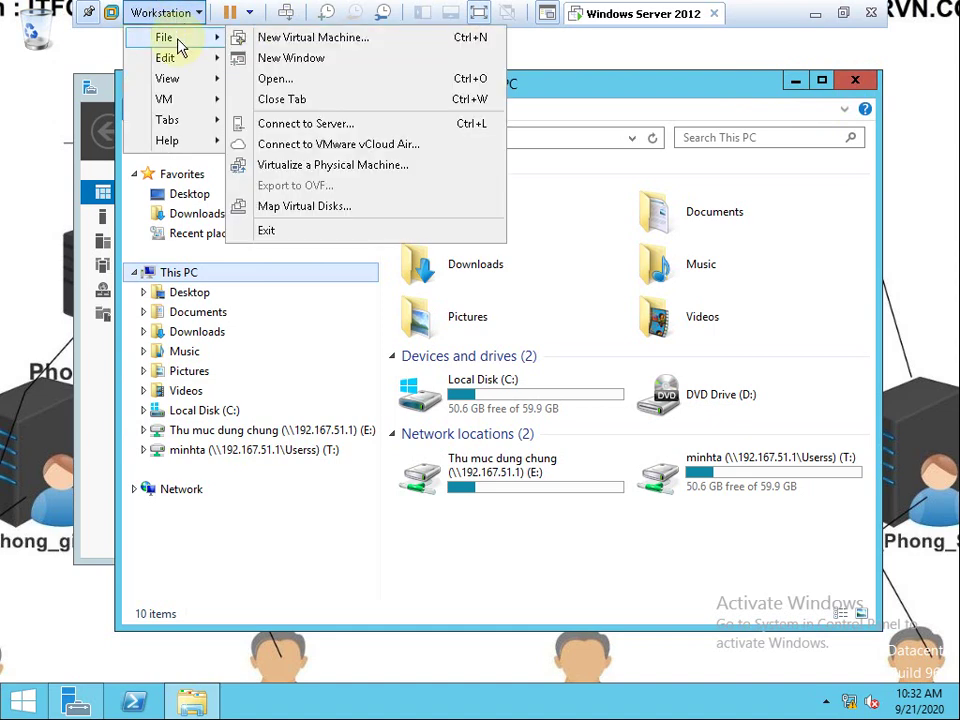
# Sign out of the current domain user session via Ctrl+Alt+Del.
pyautogui.moveTo(176, 60)
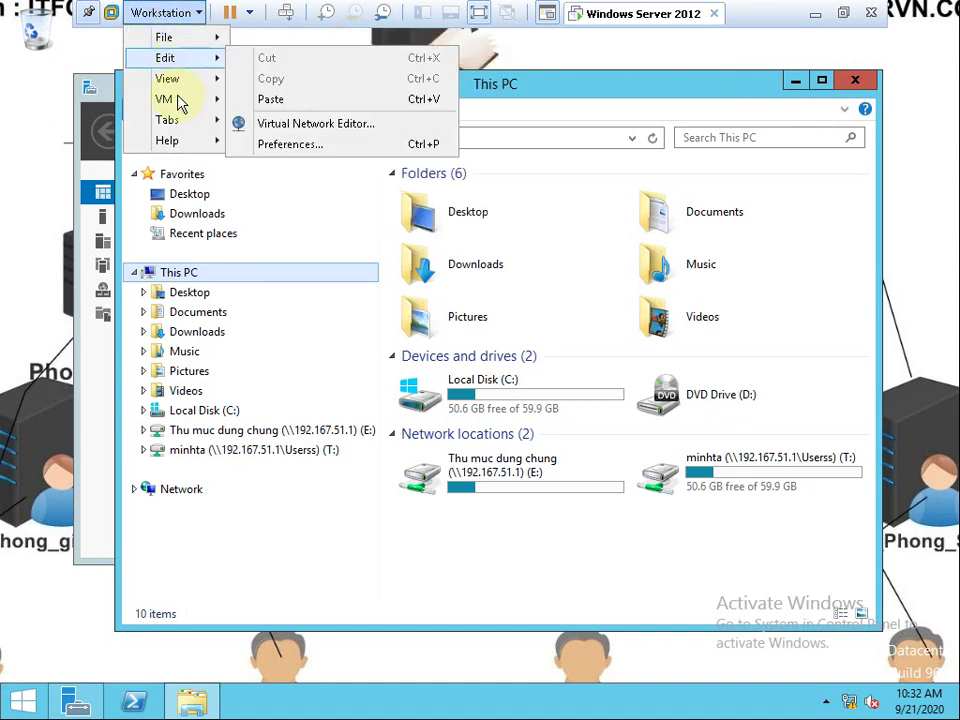
pyautogui.moveTo(184, 100)
pyautogui.click(311, 168)
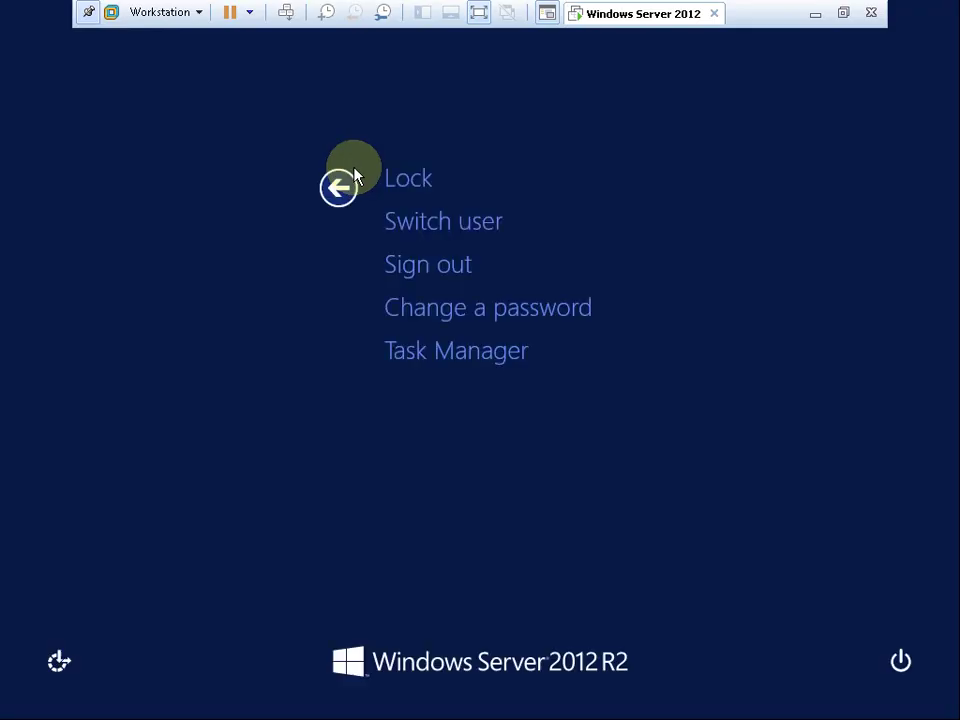
pyautogui.click(444, 264)
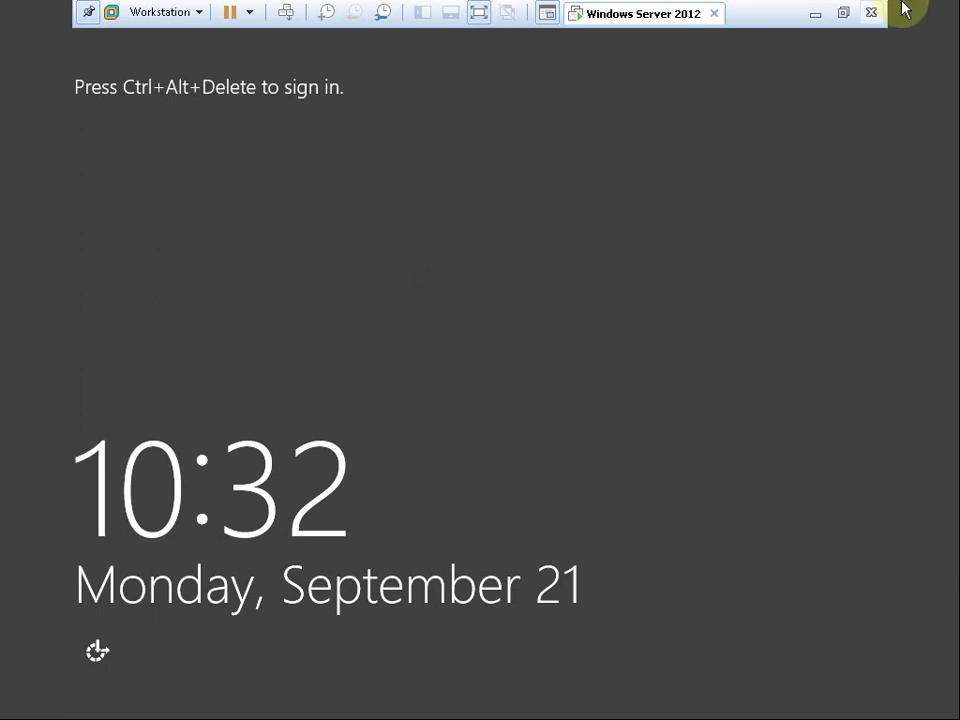
# Sign back in to the same domain user account with its password.
pyautogui.click(155, 12)
pyautogui.moveTo(203, 100)
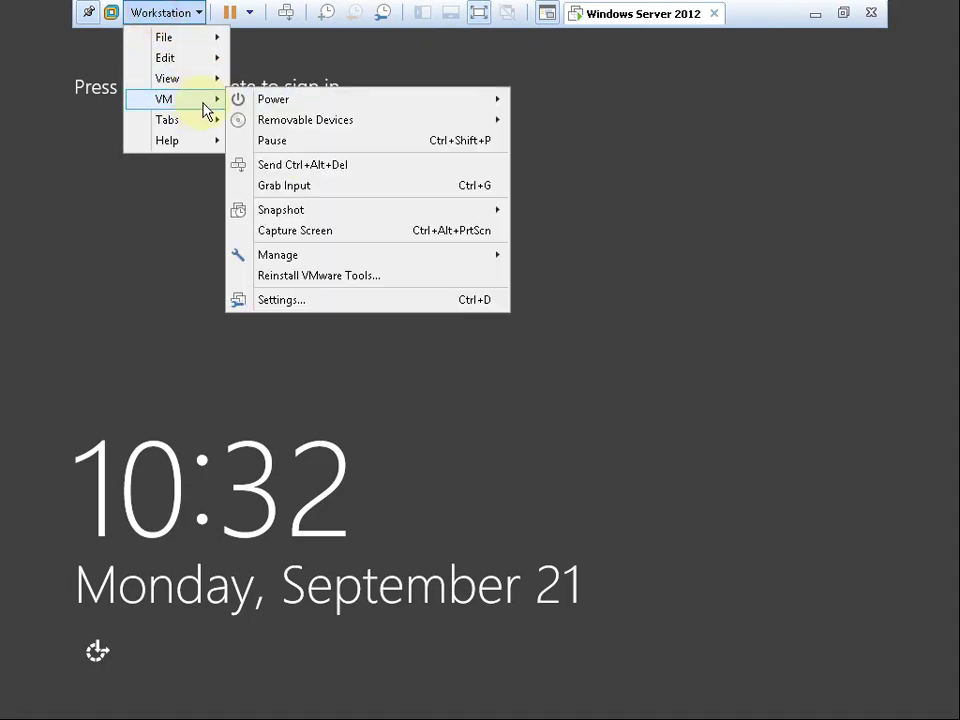
pyautogui.click(296, 165)
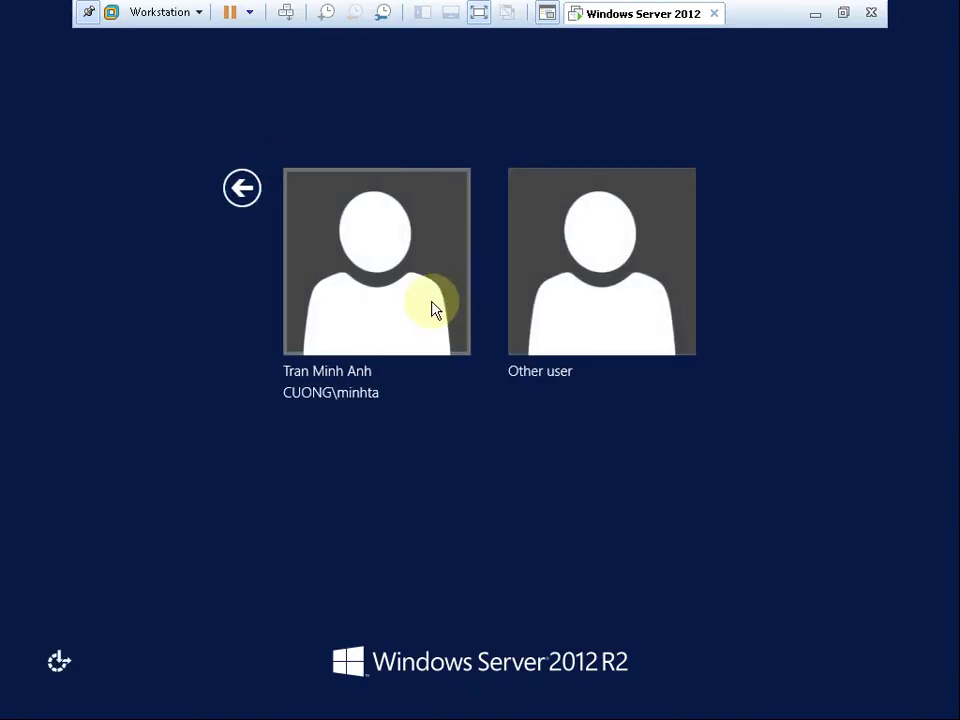
pyautogui.click(434, 310)
pyautogui.write('P')
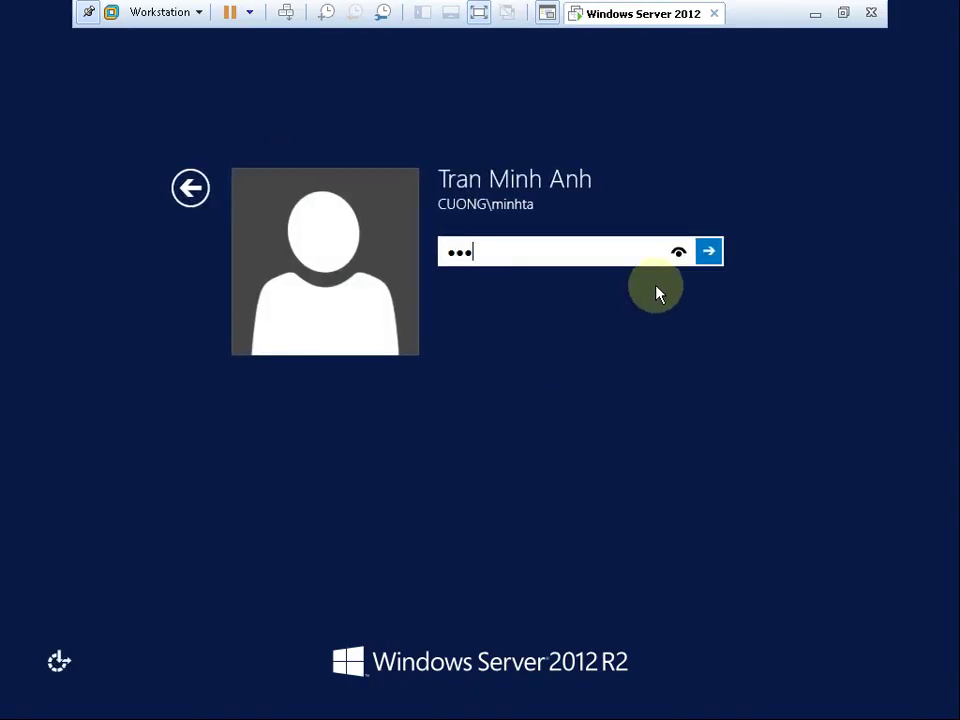
pyautogui.write('@ssw0r')
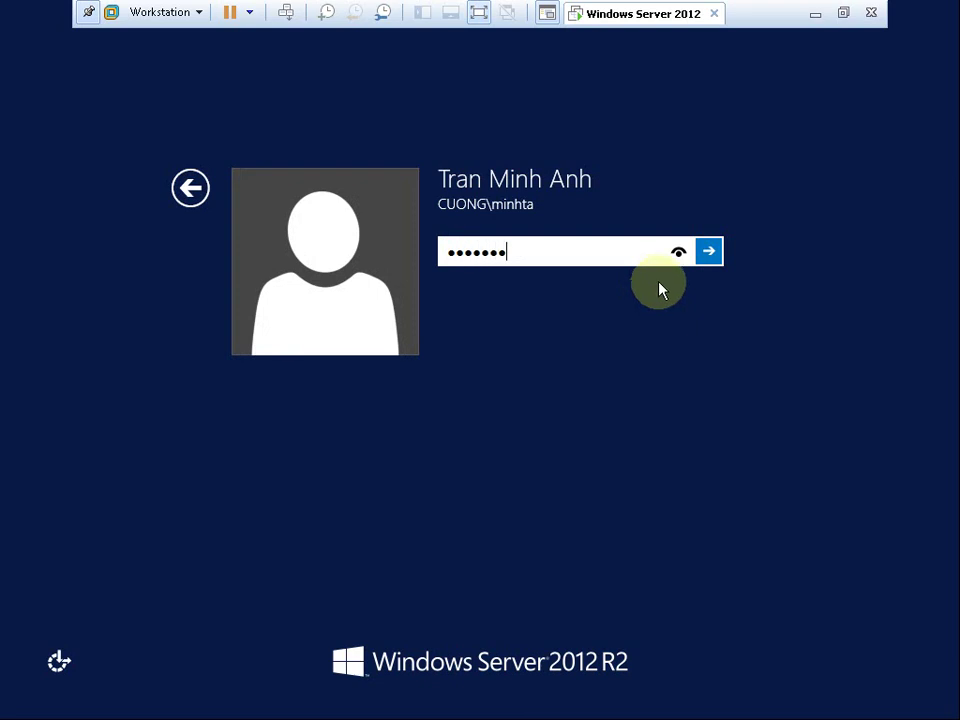
pyautogui.write('d')
pyautogui.click(717, 253)
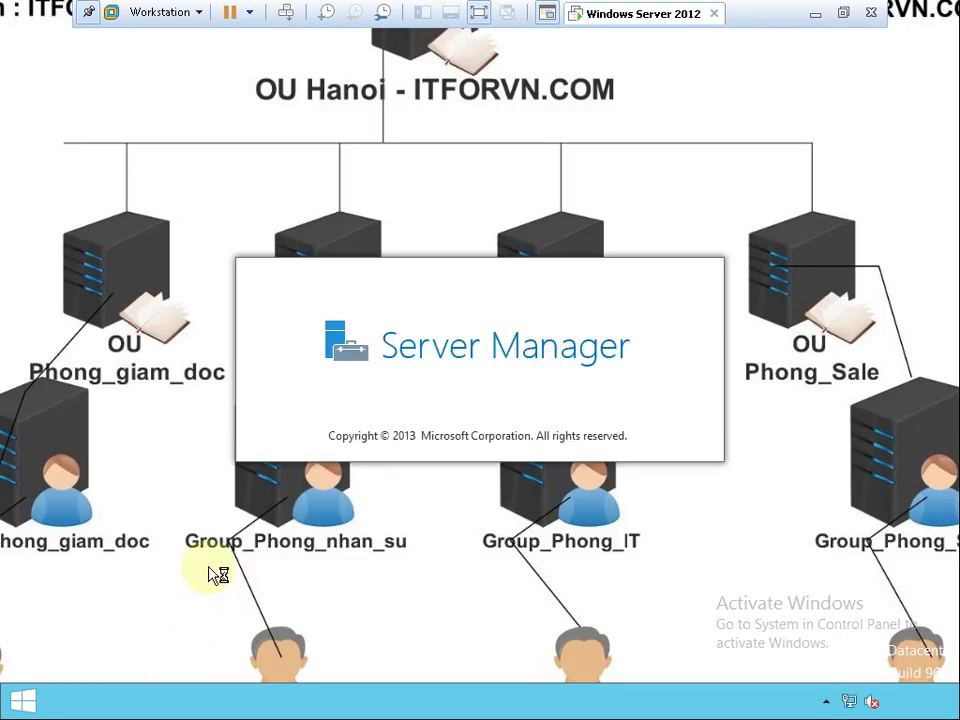
# Check the F: and E: drives, open Ban Giam Hieu, then browse to \\192.167.51.1's shares.
pyautogui.click(193, 700)
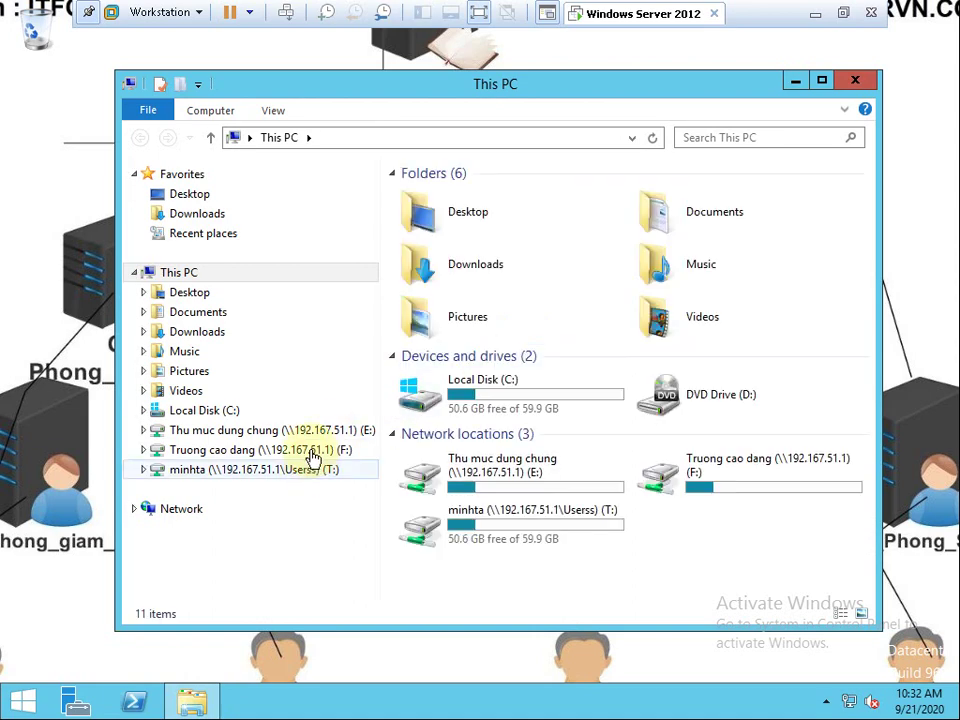
pyautogui.click(310, 450)
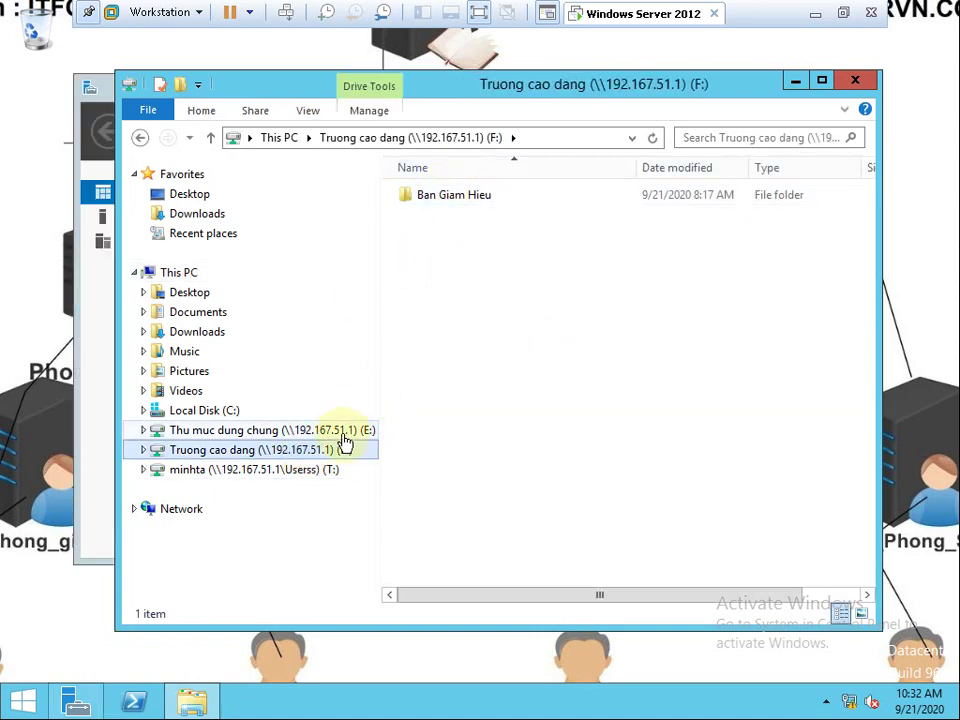
pyautogui.click(340, 430)
pyautogui.click(320, 449)
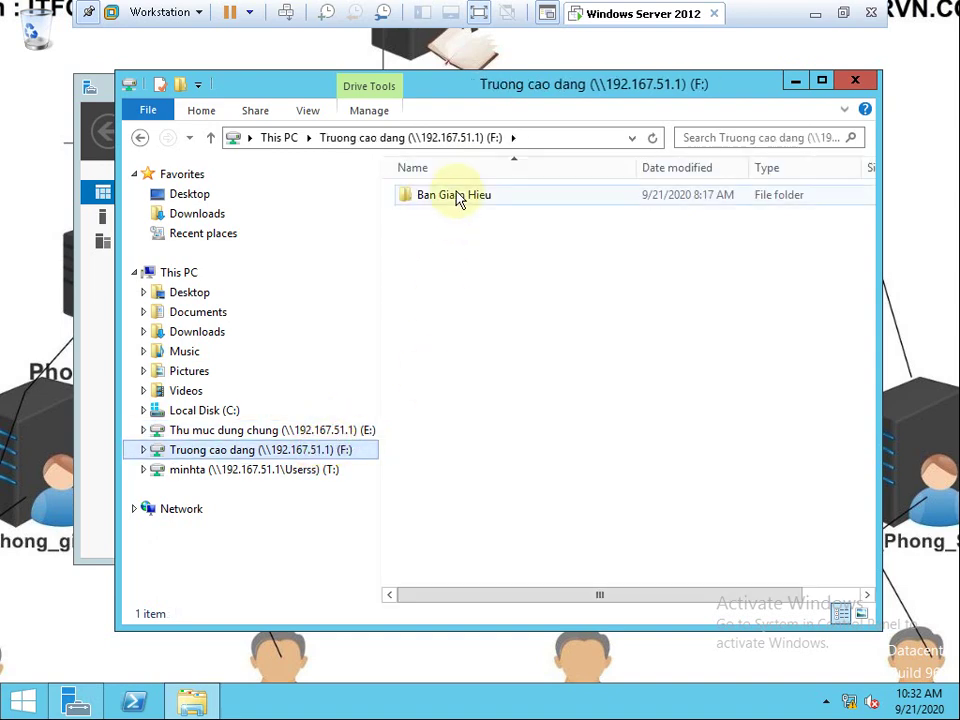
pyautogui.doubleClick(455, 195)
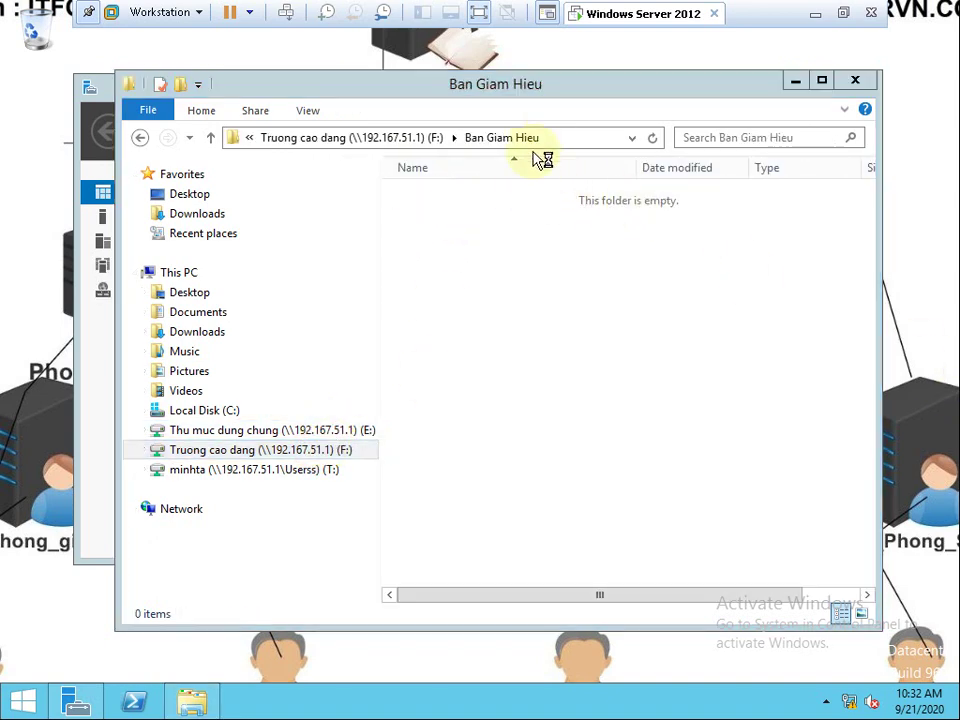
pyautogui.click(632, 137)
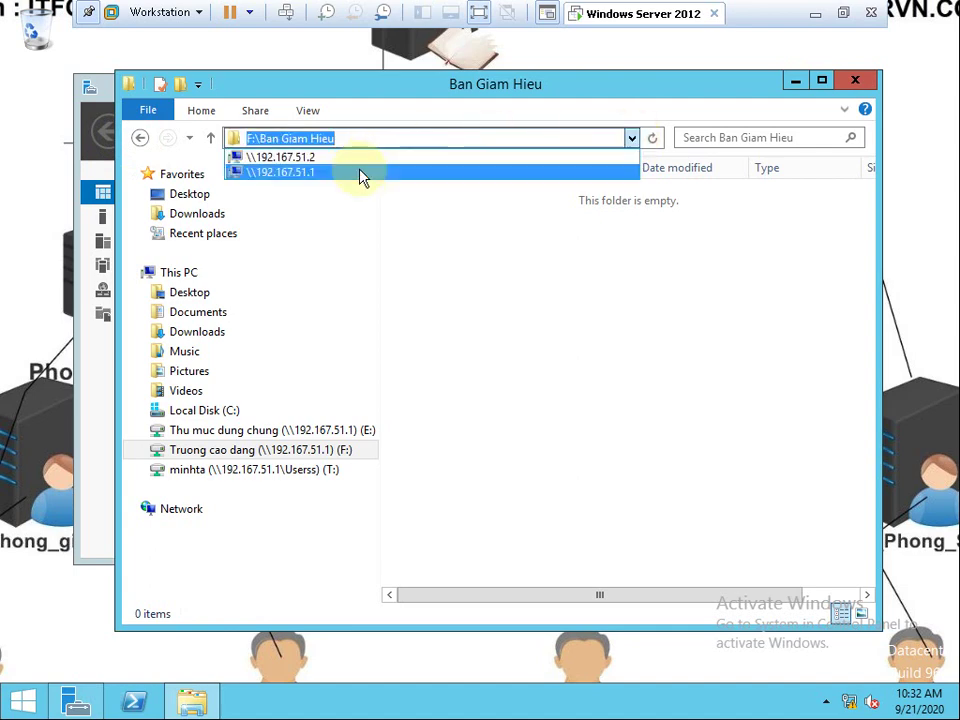
pyautogui.click(358, 171)
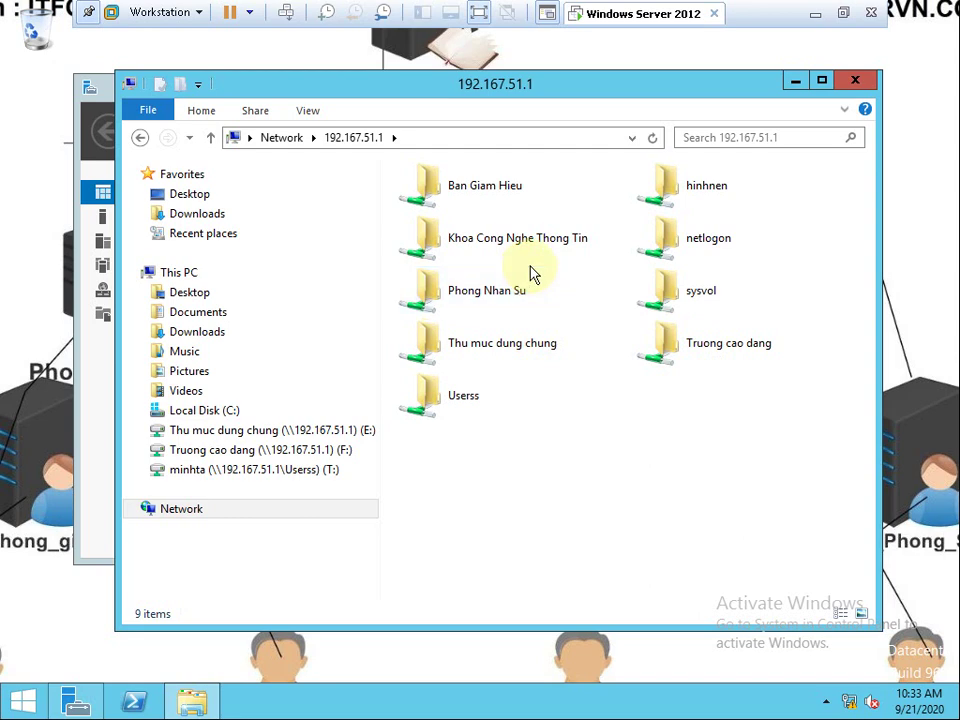
# Check the F: and E: drives, then go to the \\192.167.51.1 share list.
pyautogui.click(242, 450)
pyautogui.click(306, 430)
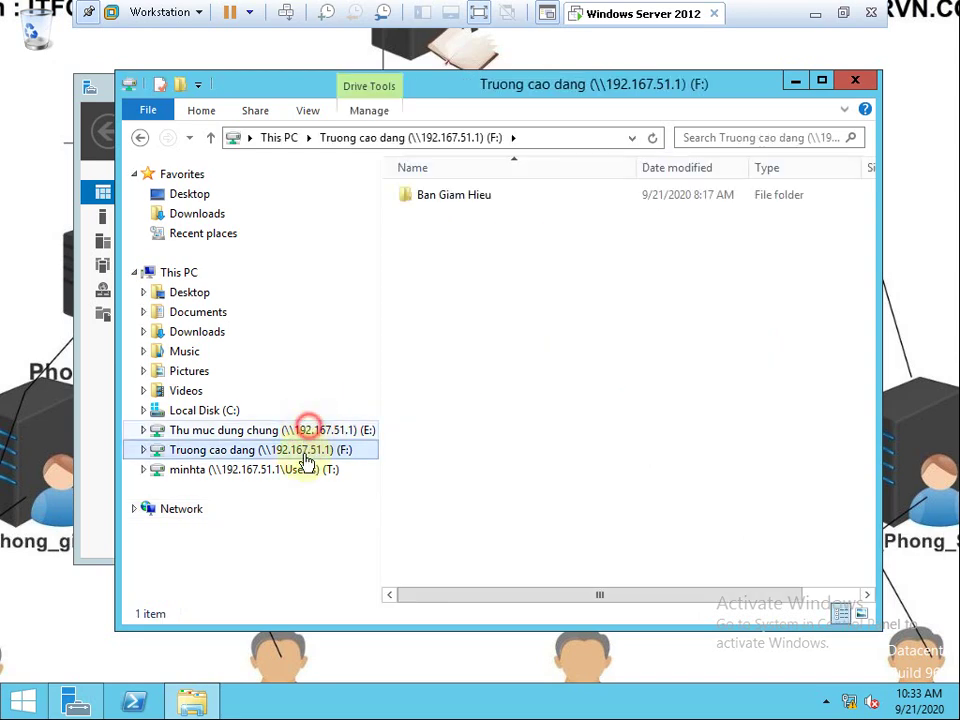
pyautogui.click(298, 455)
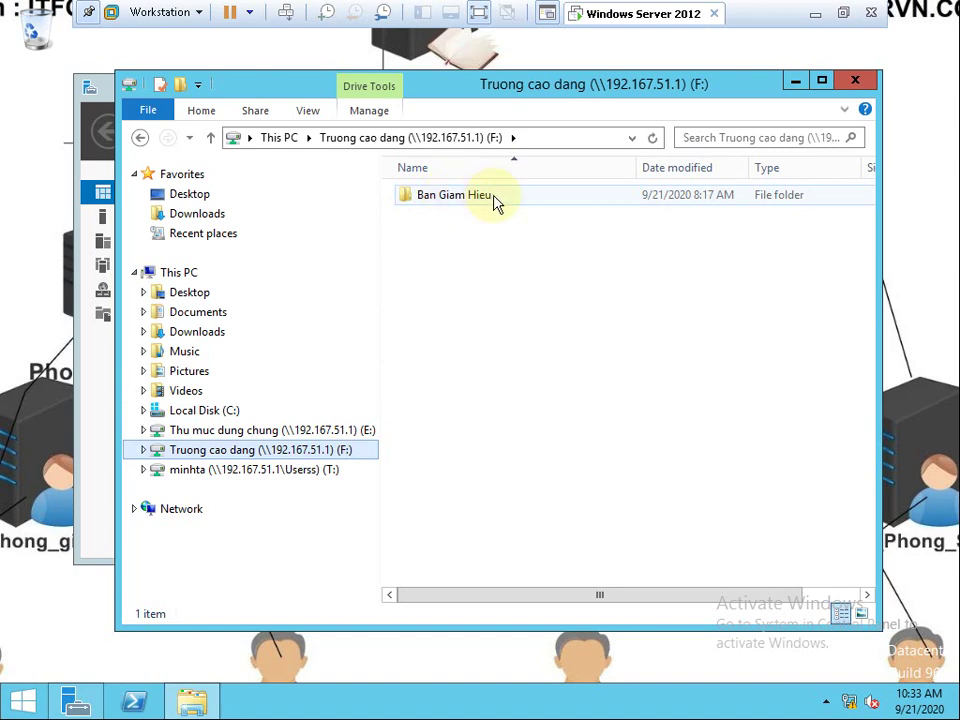
pyautogui.click(632, 137)
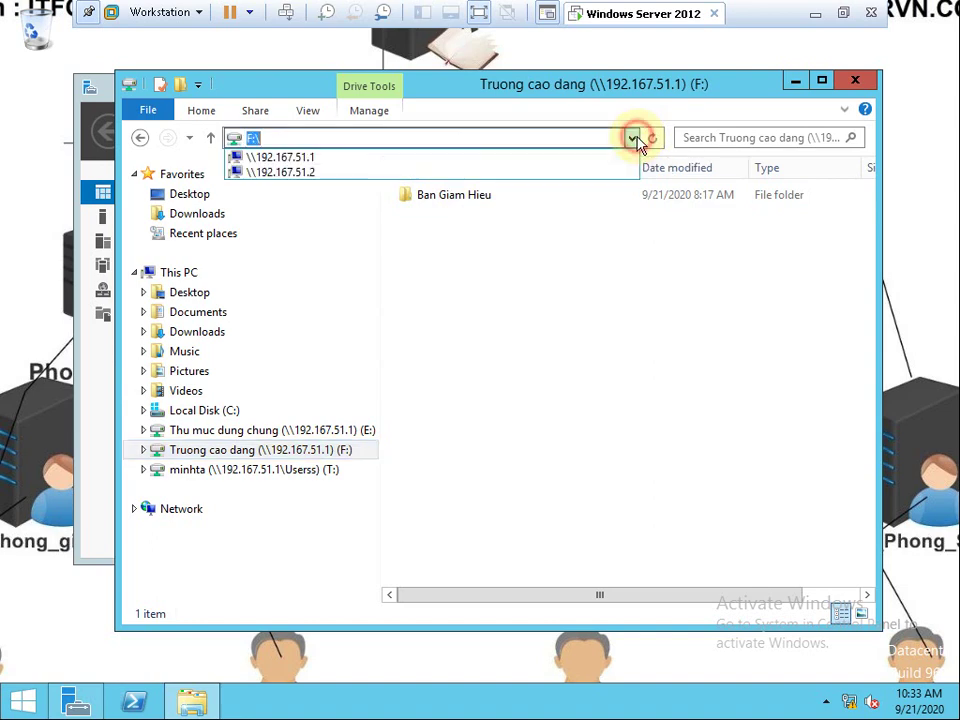
pyautogui.click(315, 159)
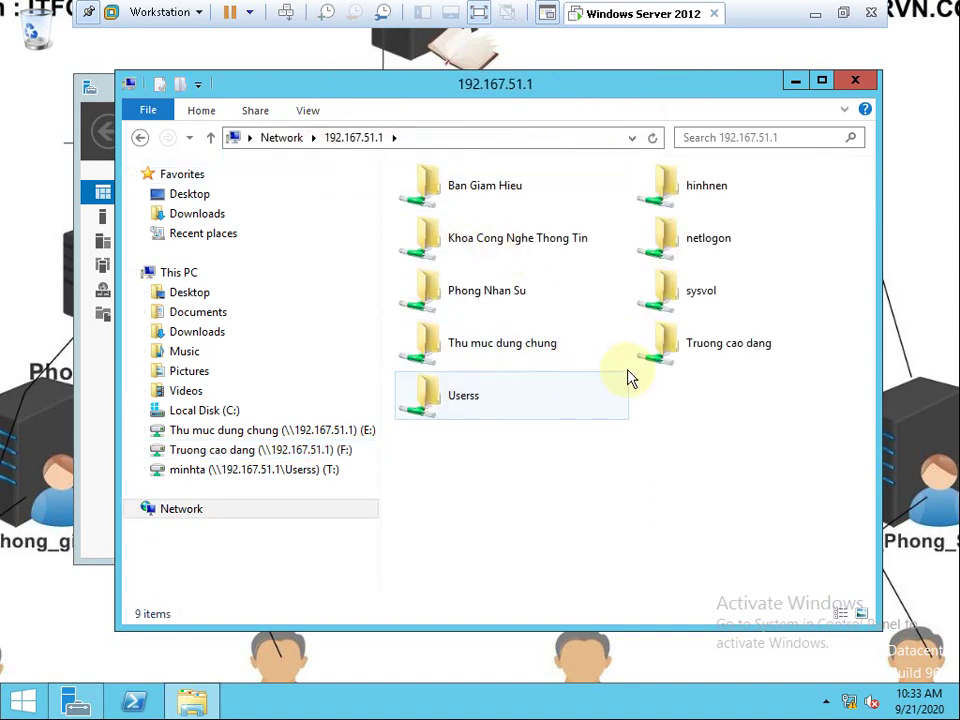
# Open logon.bat from sysvol\cuong.vn\scripts for editing, accepting the security warning.
pyautogui.doubleClick(695, 303)
pyautogui.doubleClick(429, 197)
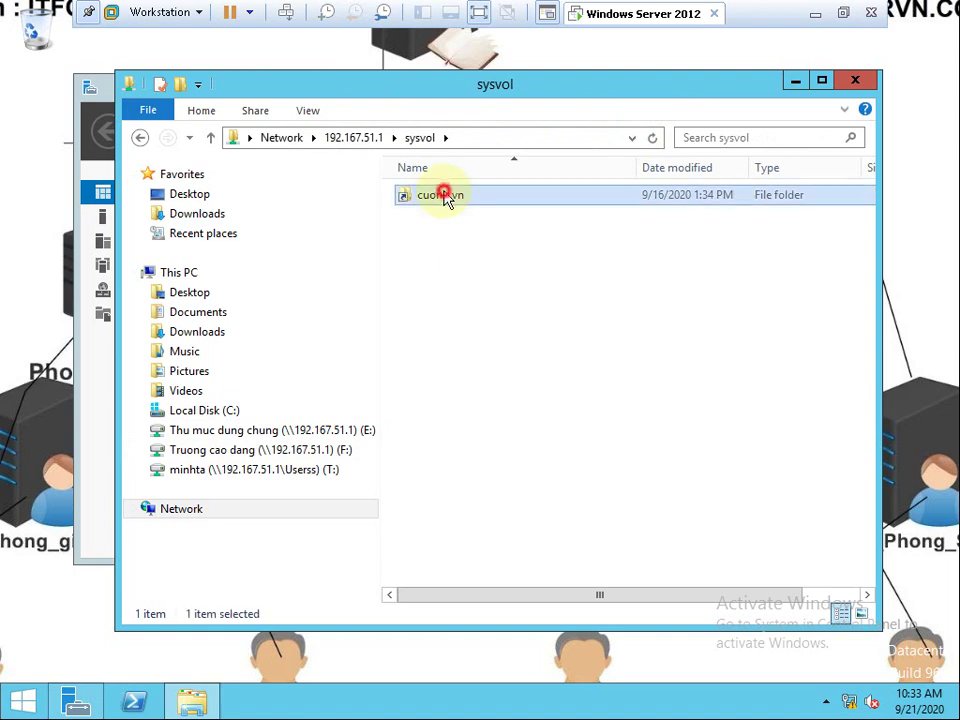
pyautogui.doubleClick(429, 217)
pyautogui.click(420, 198)
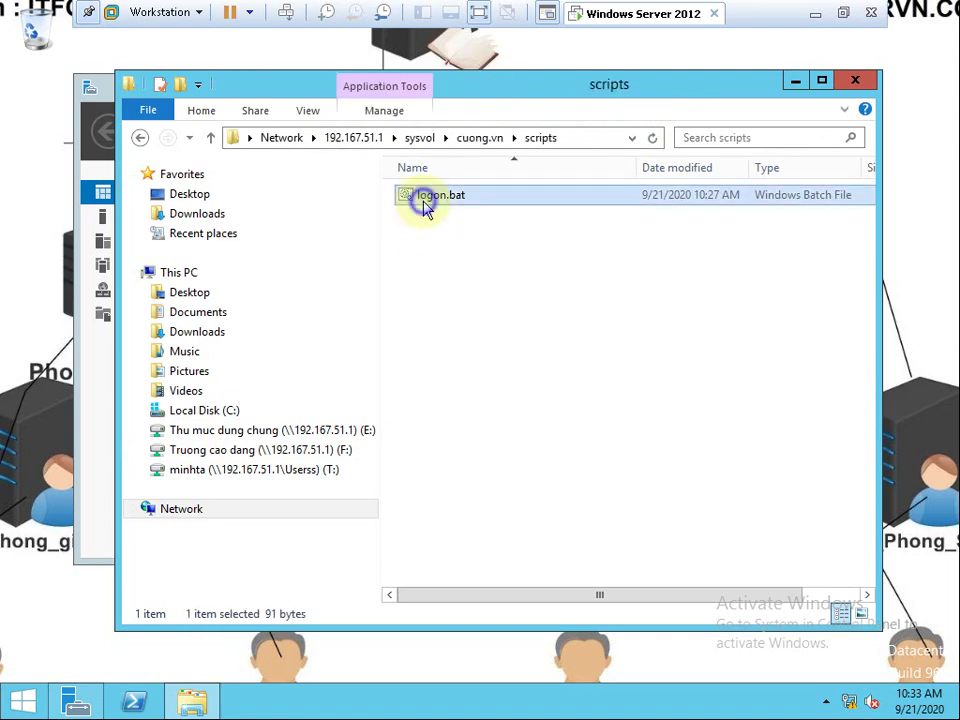
pyautogui.rightClick(420, 198)
pyautogui.click(465, 230)
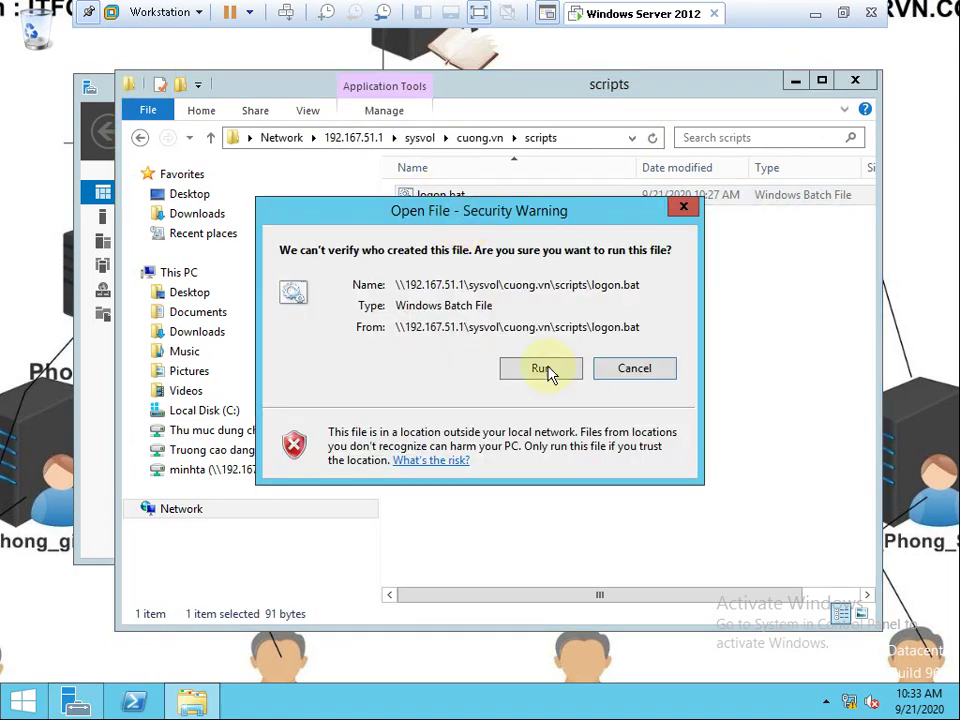
pyautogui.click(543, 368)
pyautogui.click(549, 368)
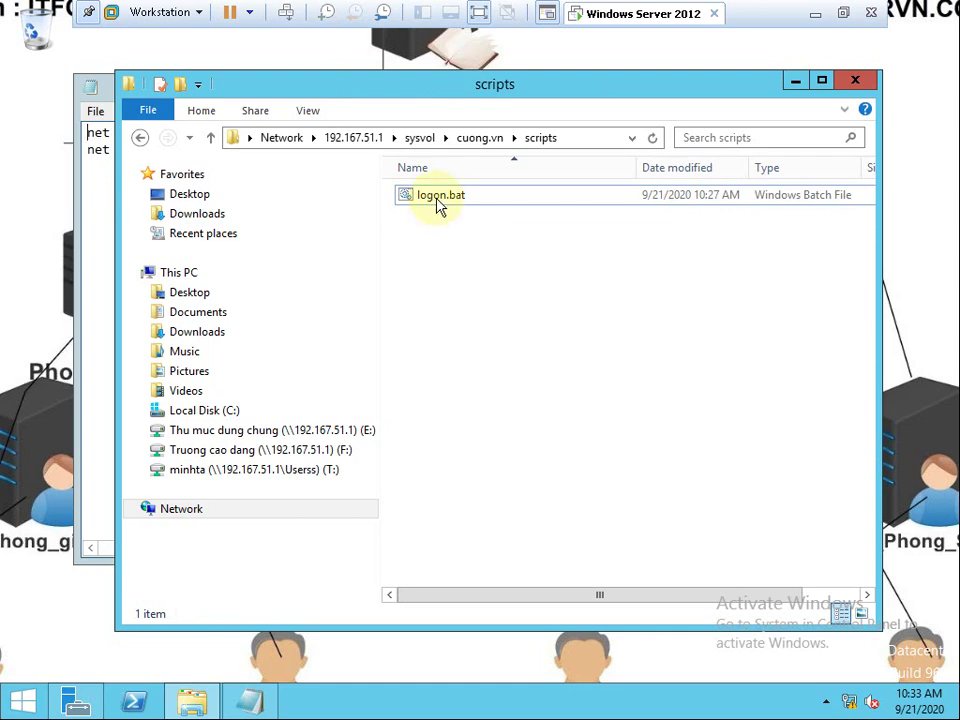
# Bring logon.bat's Notepad window forward and highlight the 'Truong cao dang' share name on line 2.
pyautogui.click(96, 186)
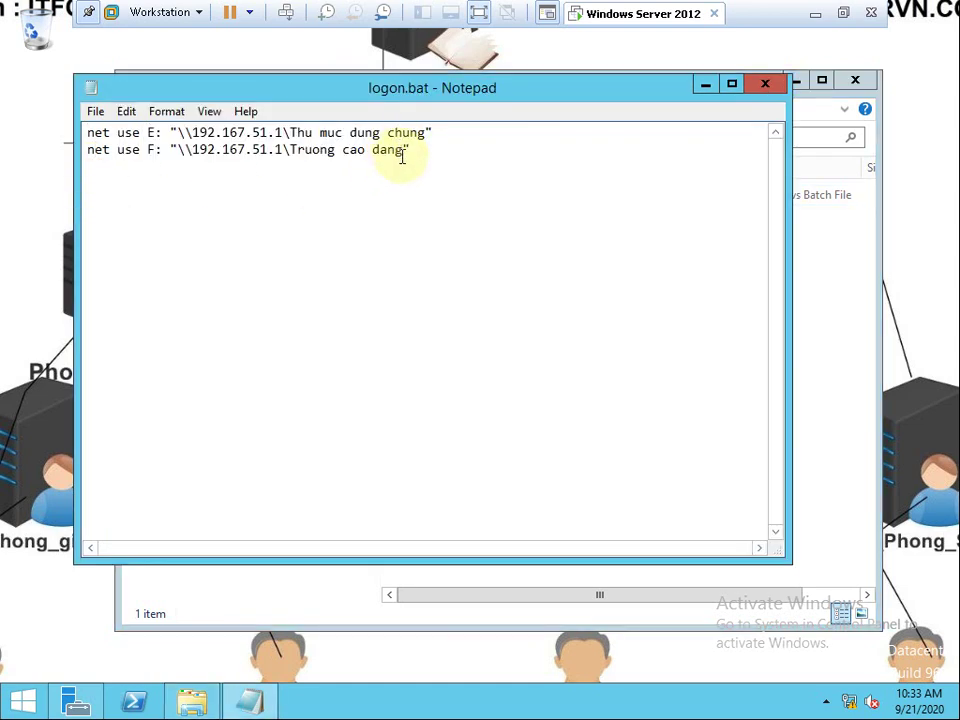
pyautogui.moveTo(402, 150); pyautogui.dragTo(292, 150)
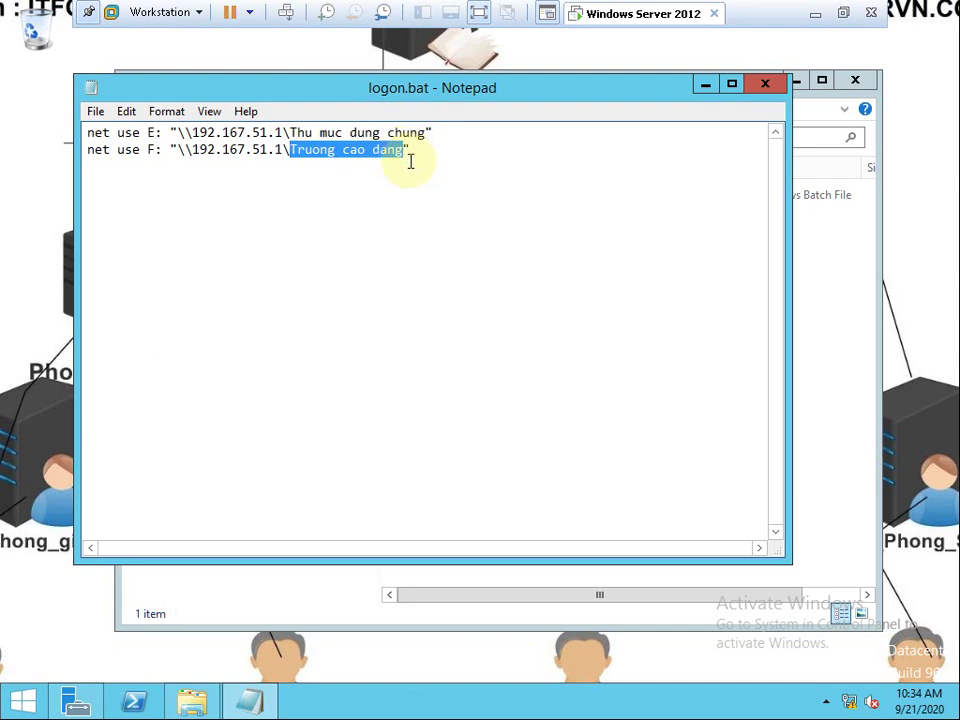
pyautogui.click(410, 161)
pyautogui.moveTo(403, 150); pyautogui.dragTo(287, 155)
# Close logon.bat and the scripts window, then open Local Disk (C:) and select Truong cao dang.
pyautogui.click(475, 192)
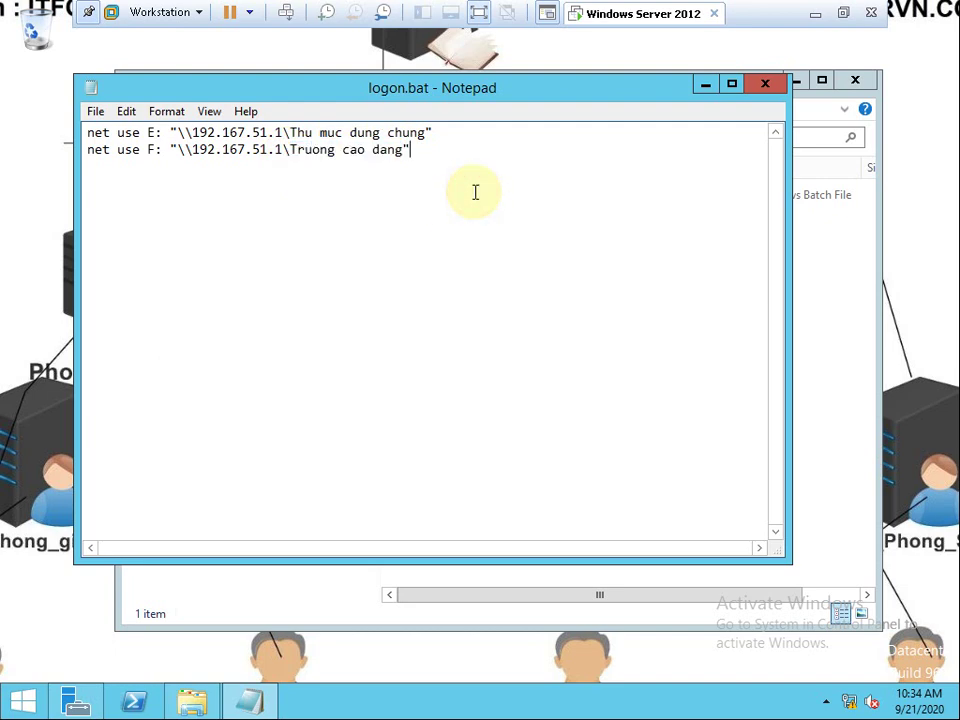
pyautogui.click(908, 252)
pyautogui.click(765, 88)
pyautogui.click(857, 80)
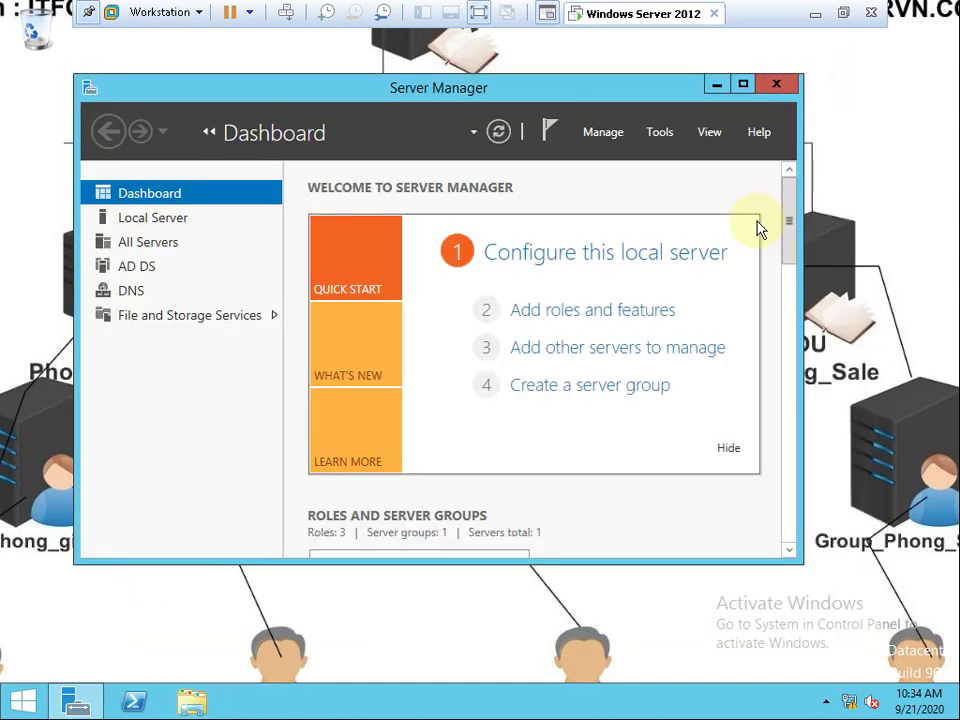
pyautogui.click(76, 702)
pyautogui.click(192, 702)
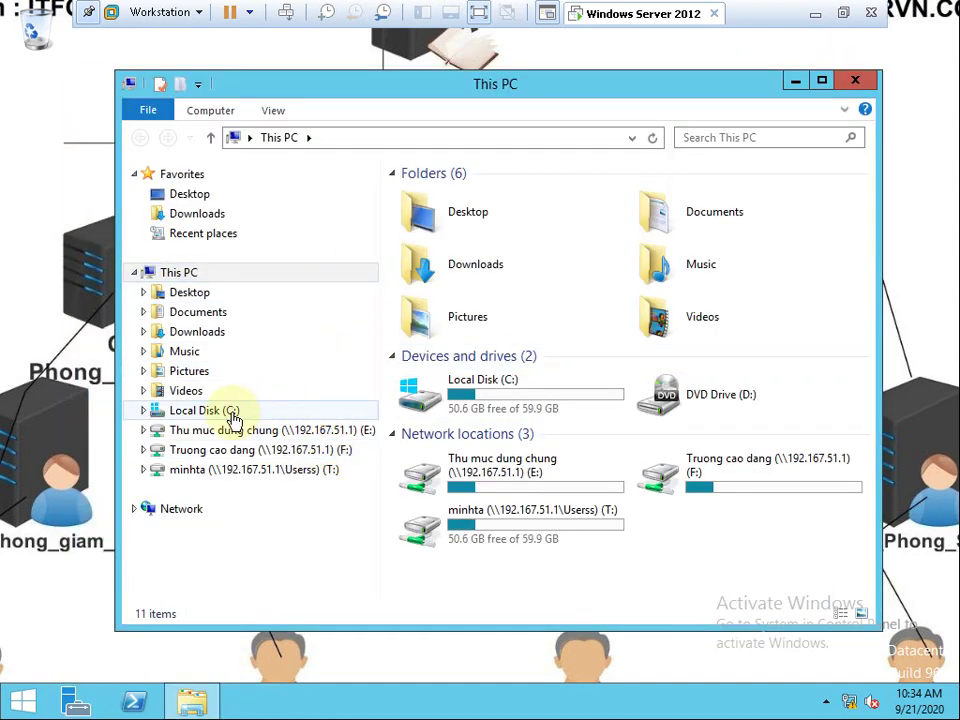
pyautogui.click(226, 410)
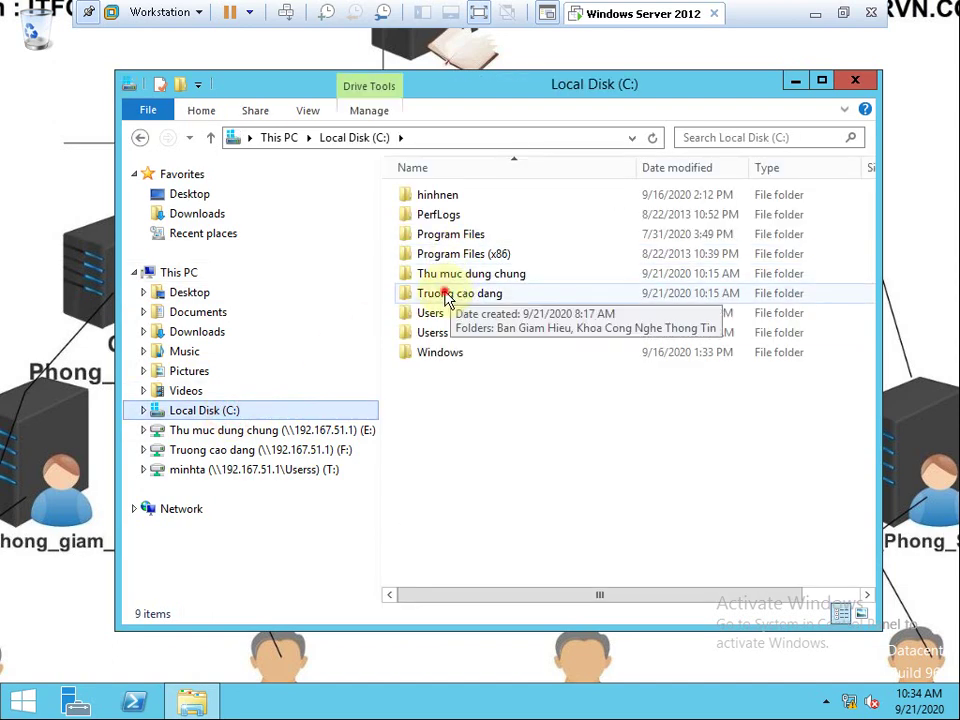
pyautogui.click(466, 298)
# Open Truong cao dang's properties and check its network share path.
pyautogui.rightClick(470, 305)
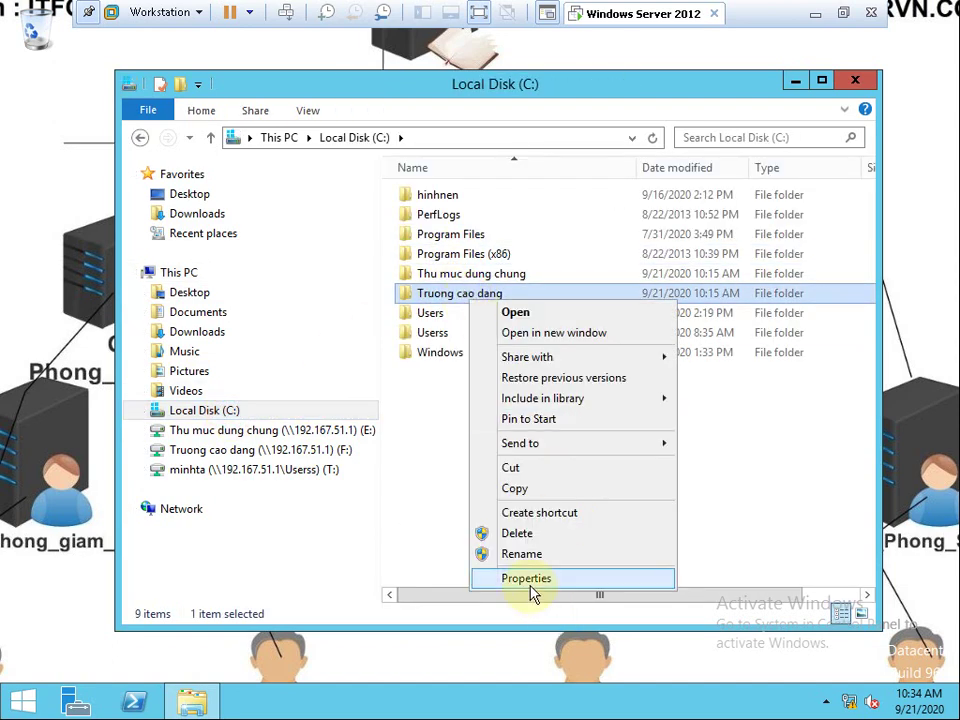
pyautogui.click(531, 580)
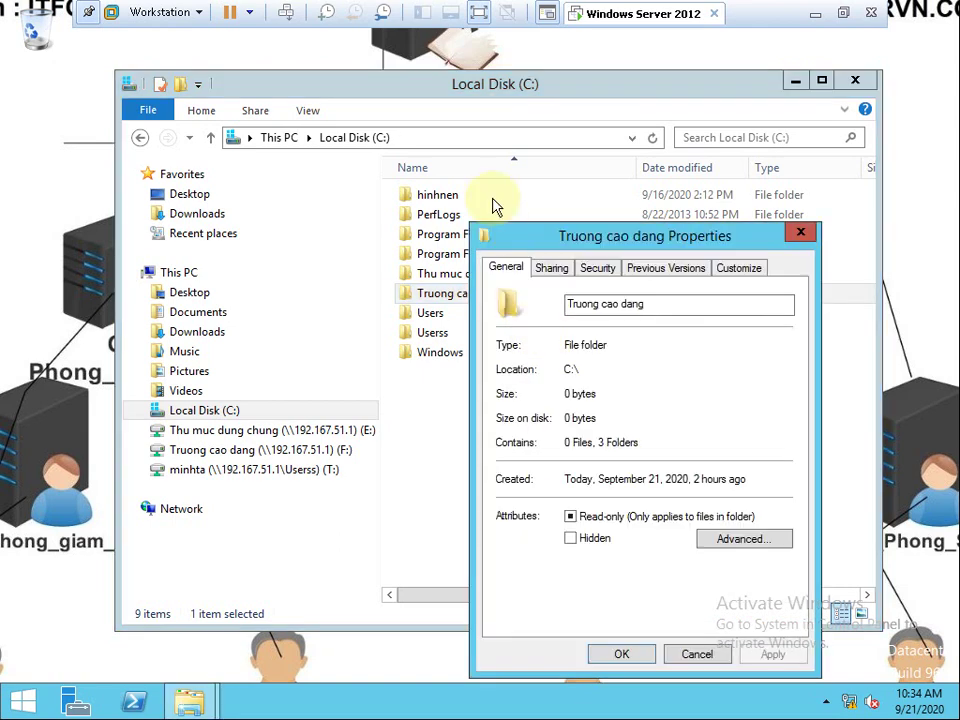
pyautogui.click(552, 270)
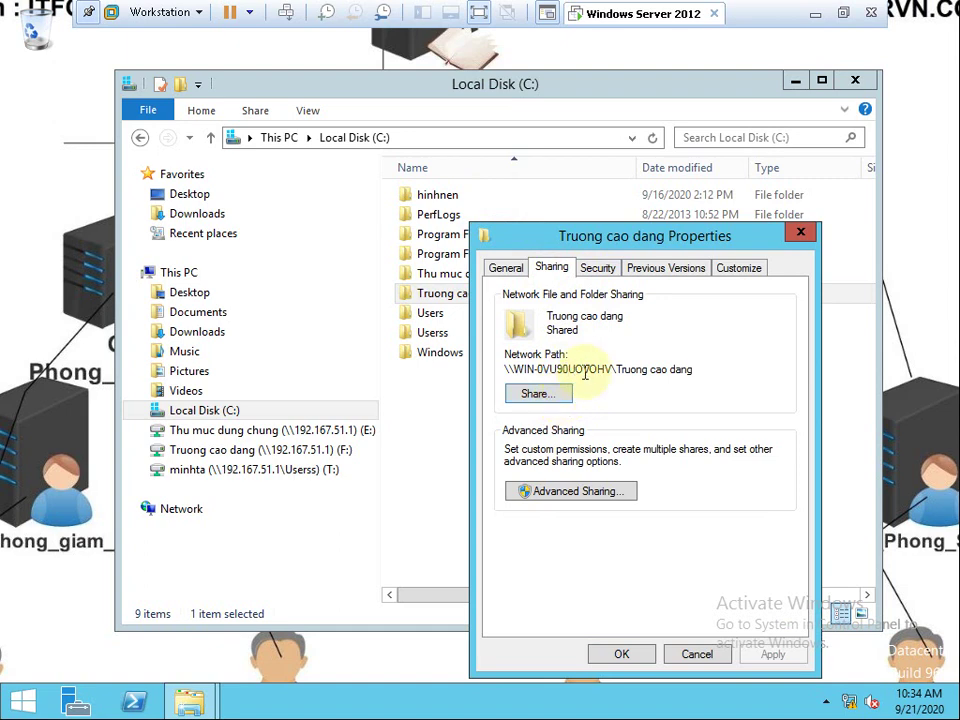
pyautogui.moveTo(514, 369); pyautogui.dragTo(694, 371)
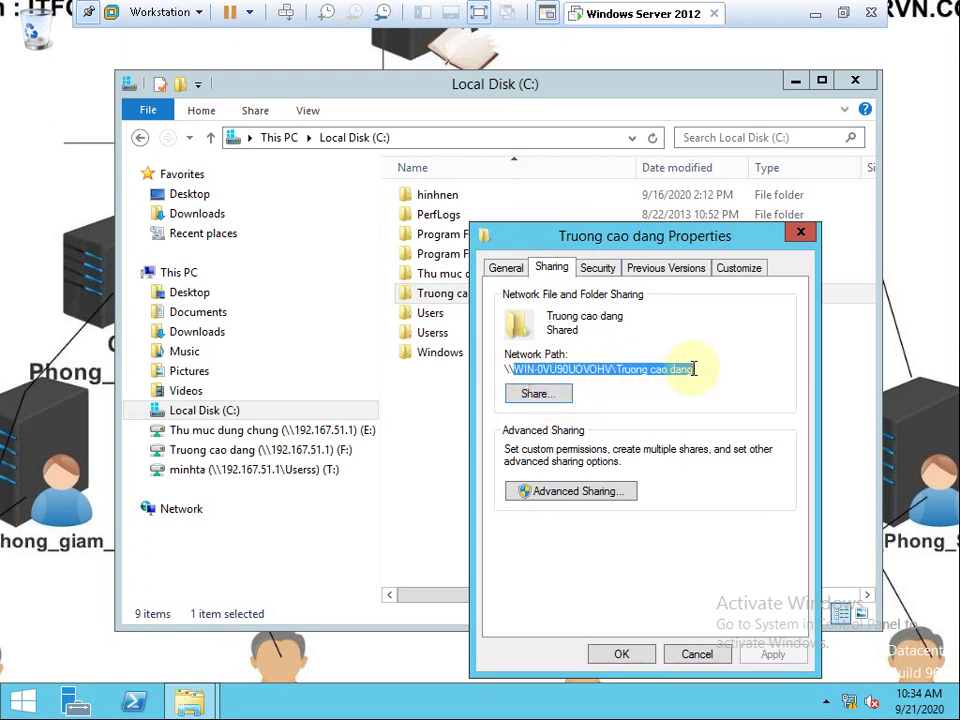
# Check the Read permissions for Groups Ban Giam Hieu, Khoa CNTT and Phong Nhan Su.
pyautogui.click(596, 268)
pyautogui.click(728, 357)
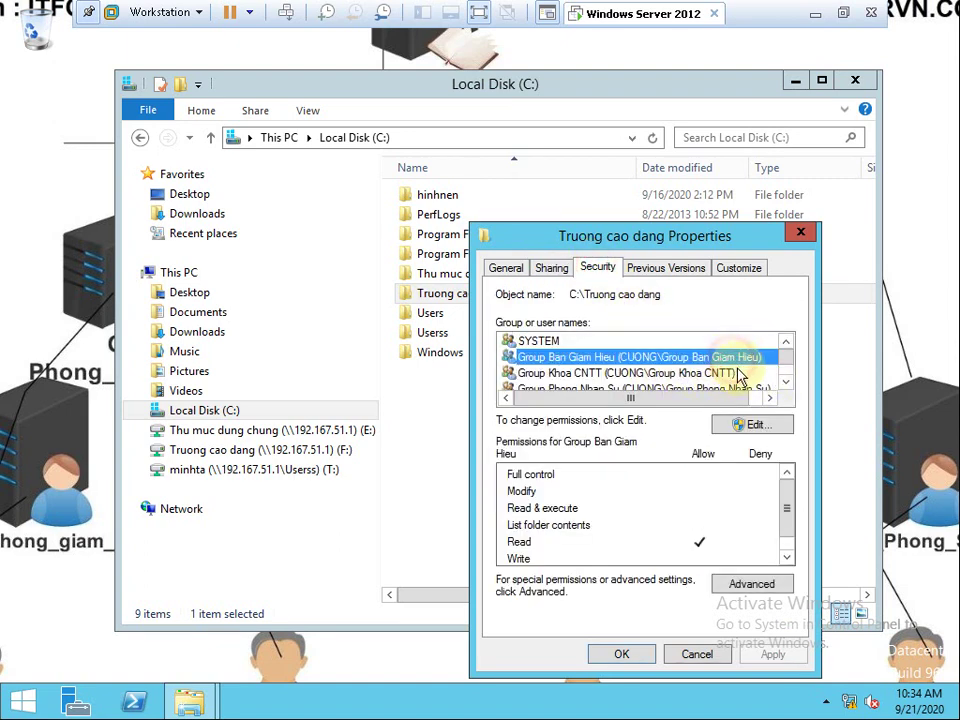
pyautogui.click(738, 373)
pyautogui.click(786, 381)
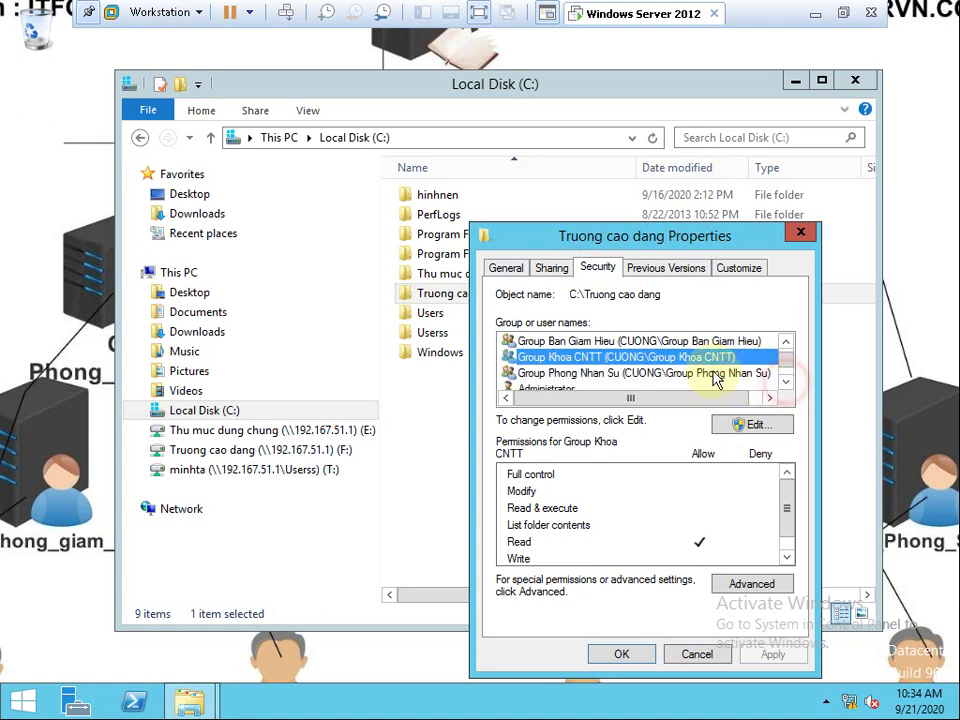
pyautogui.click(716, 376)
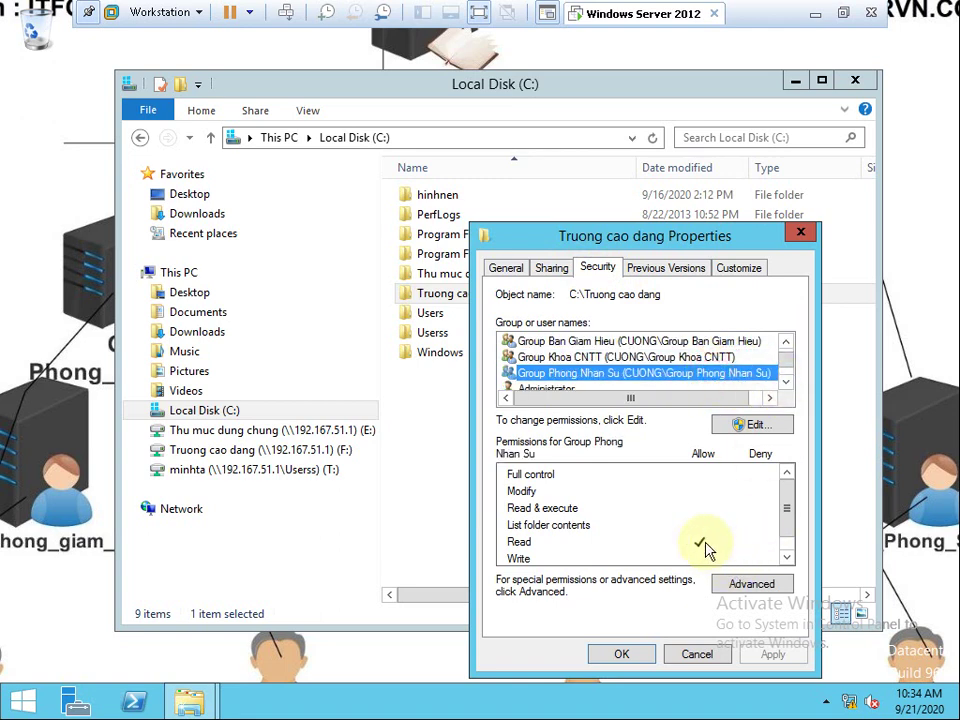
pyautogui.click(800, 232)
# Open Truong cao dang and review who the Ban Giam Hieu folder is shared with.
pyautogui.click(460, 295)
pyautogui.doubleClick(462, 298)
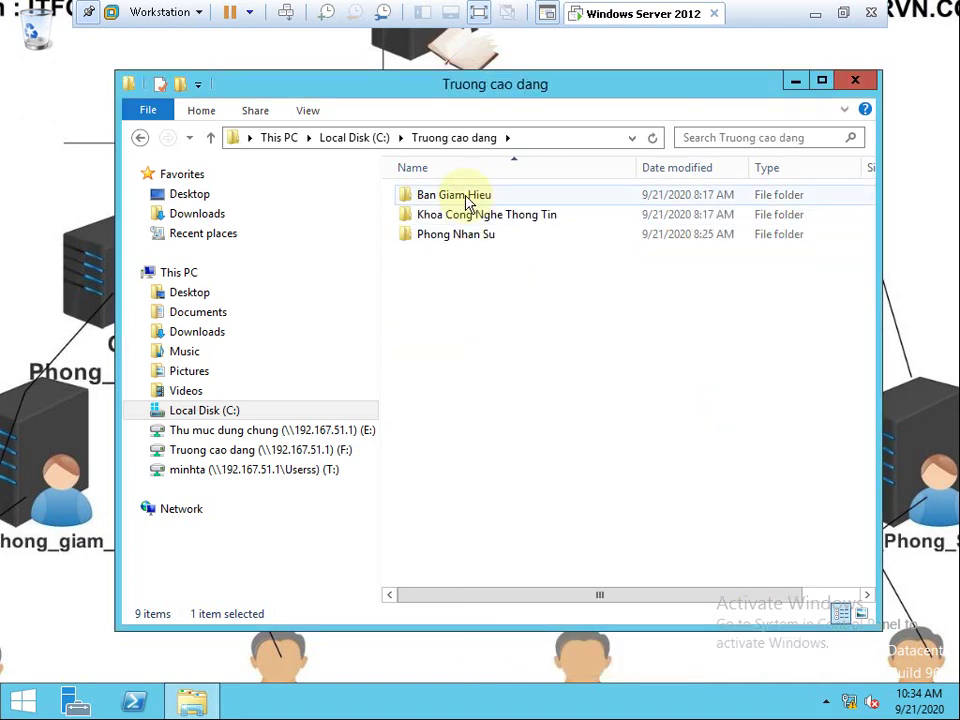
pyautogui.click(476, 199)
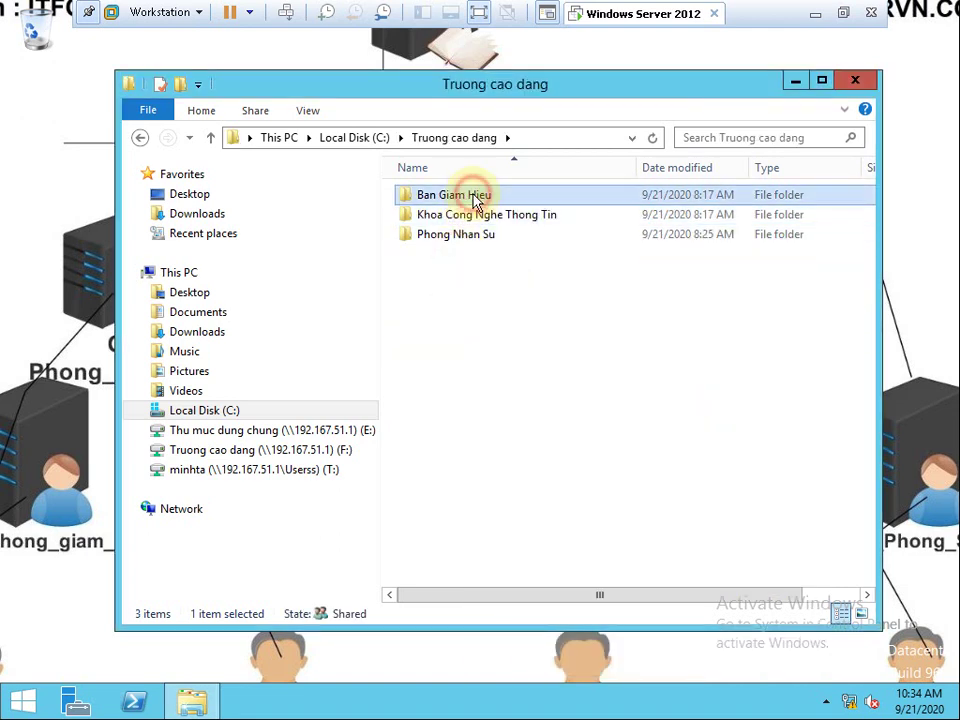
pyautogui.rightClick(476, 199)
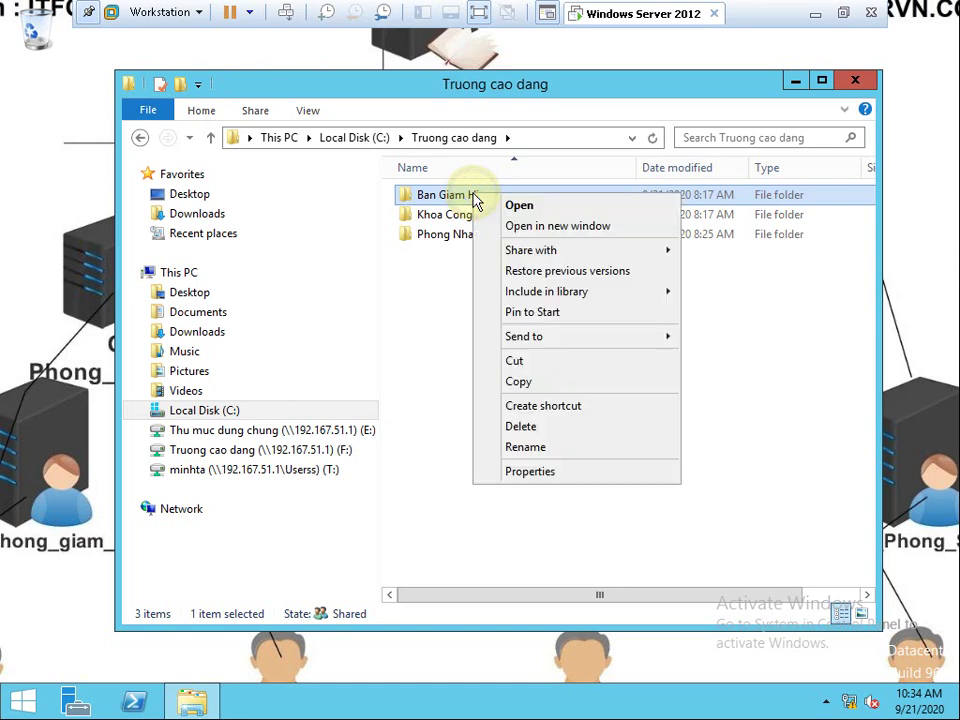
pyautogui.click(562, 477)
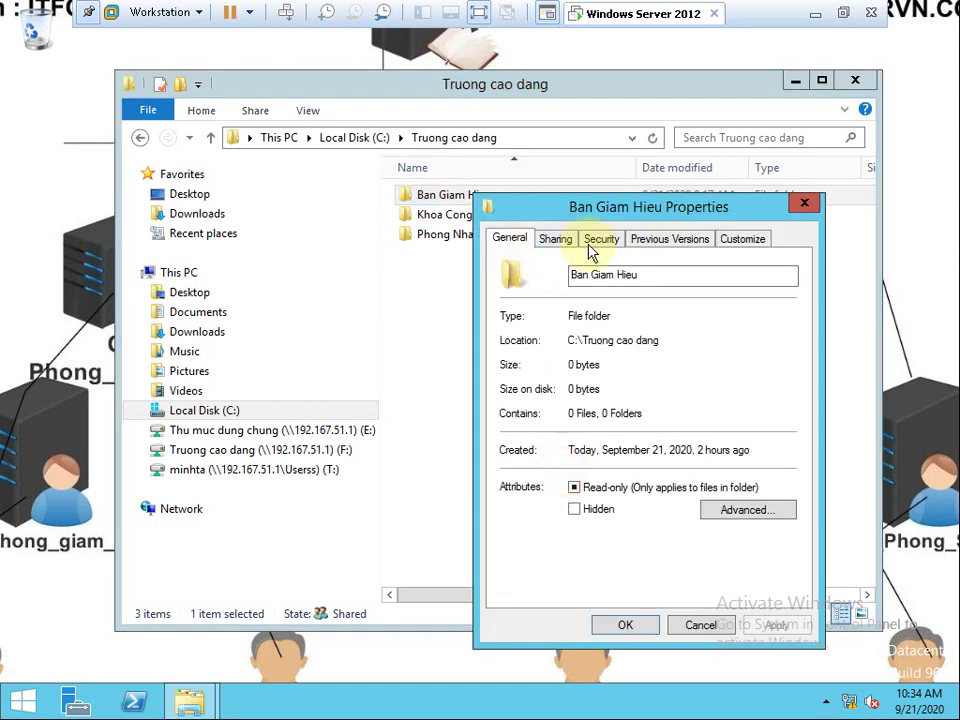
pyautogui.click(556, 239)
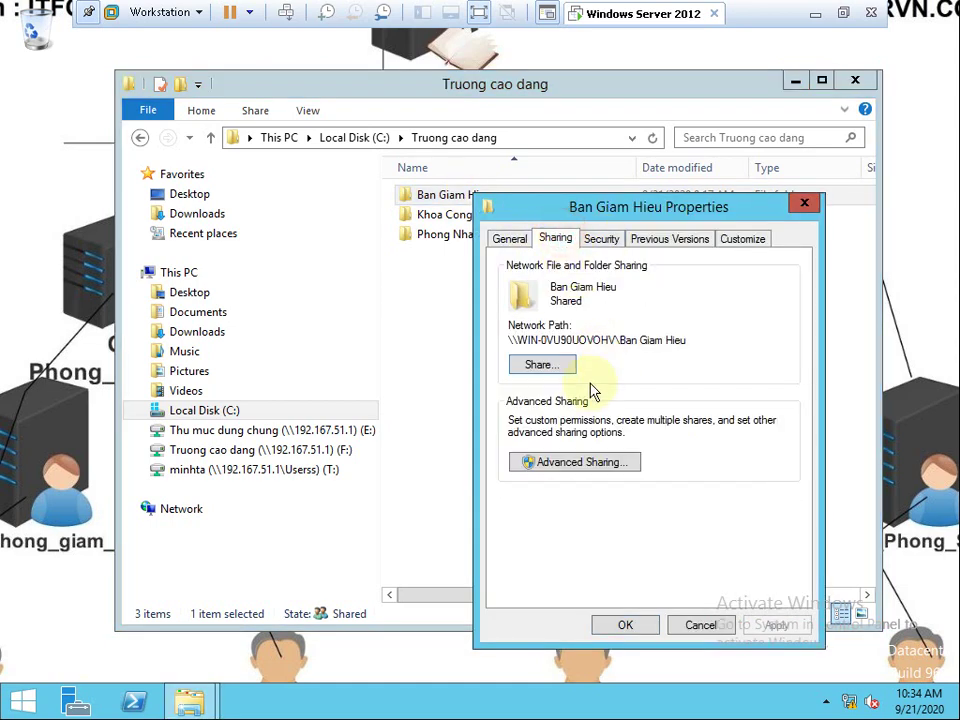
pyautogui.click(530, 367)
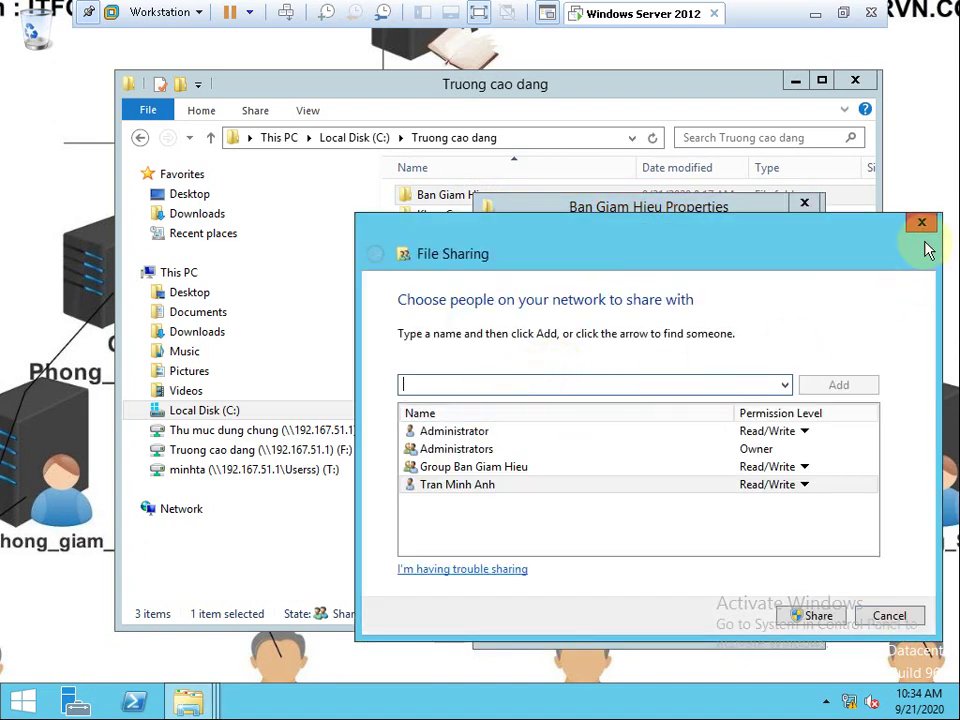
pyautogui.click(925, 220)
# Uncheck Share this folder for Ban Giam Hieu in Advanced Sharing and confirm.
pyautogui.click(546, 463)
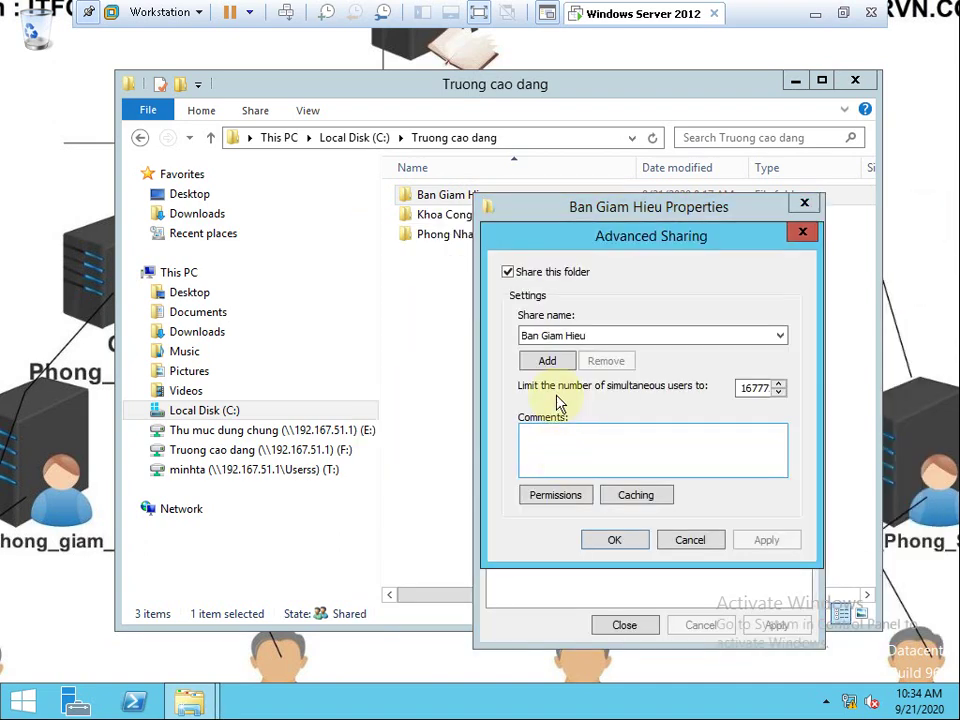
pyautogui.click(508, 272)
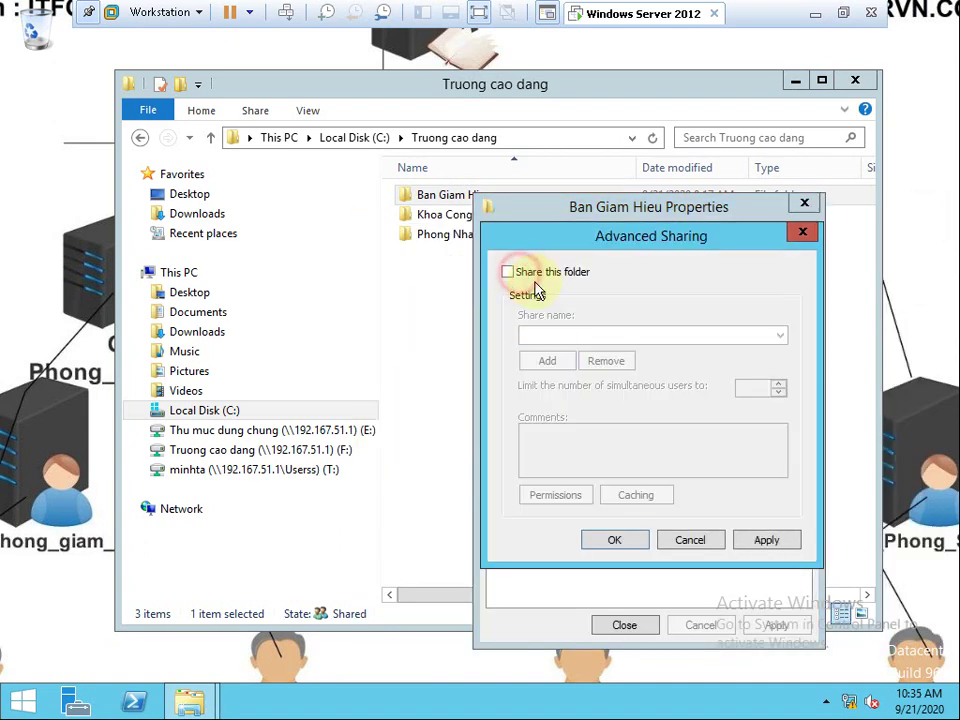
pyautogui.click(617, 540)
pyautogui.click(616, 358)
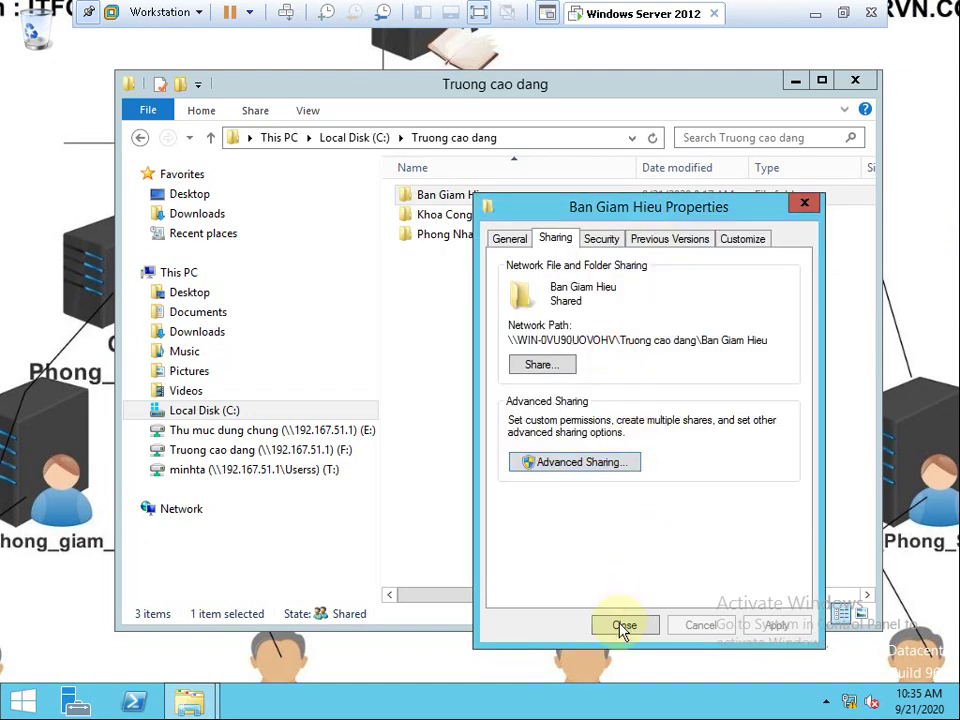
# Verify Group Ban Giam Hieu's permissions and the unshared state, then close the properties.
pyautogui.click(597, 239)
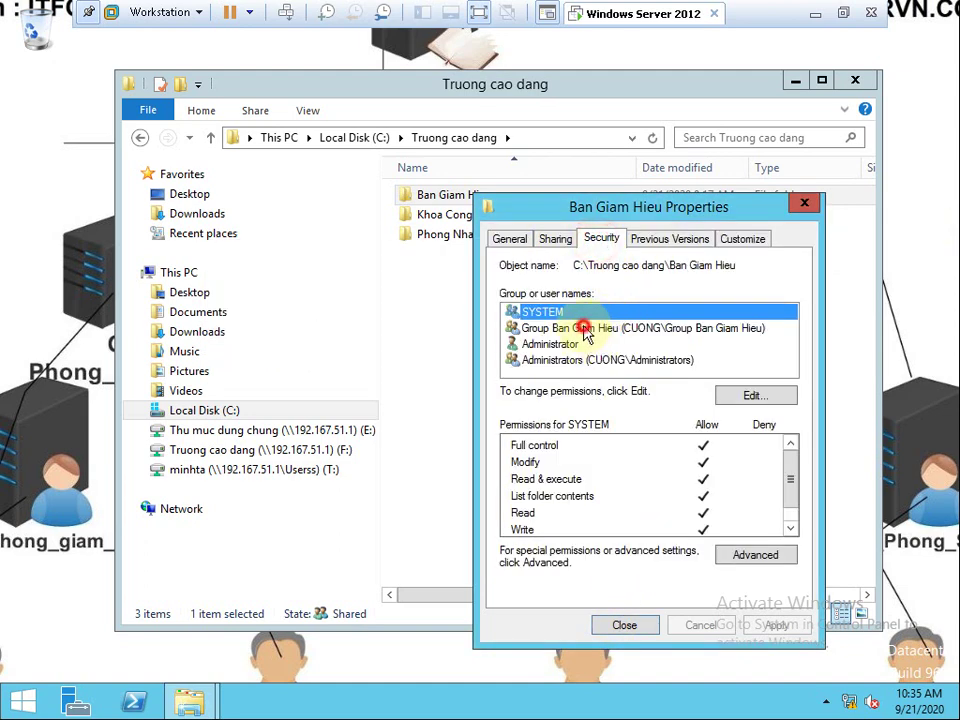
pyautogui.click(553, 328)
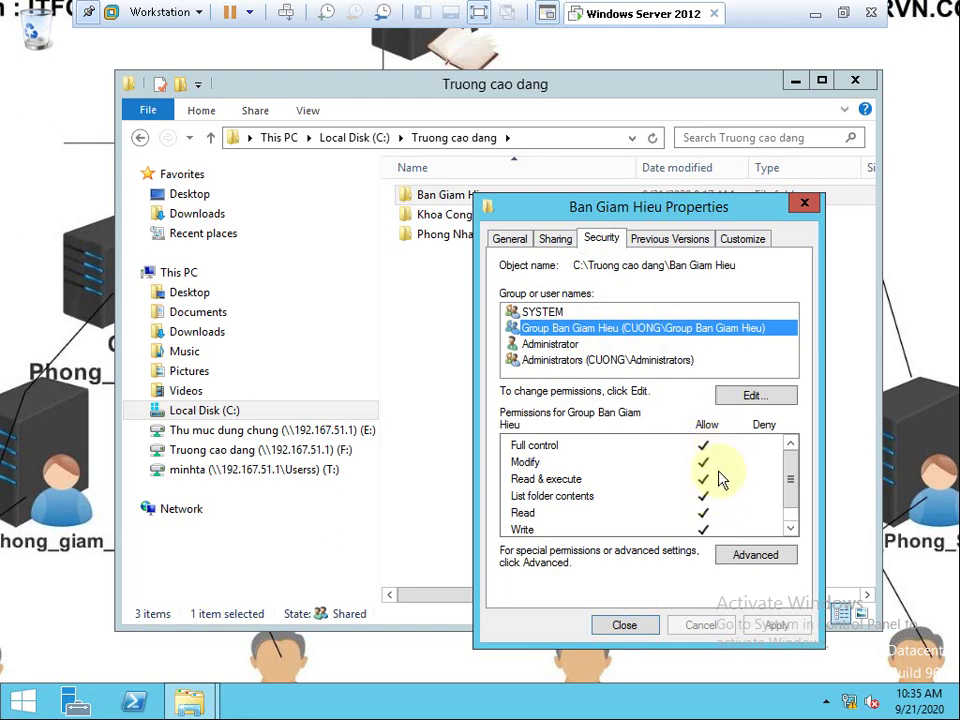
pyautogui.click(555, 239)
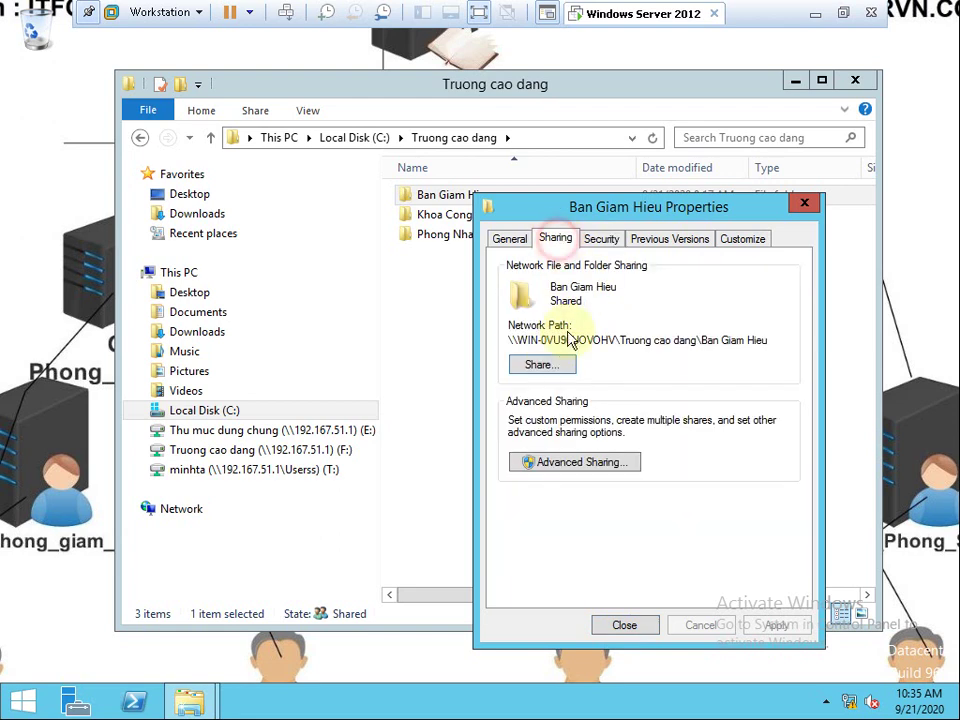
pyautogui.click(584, 461)
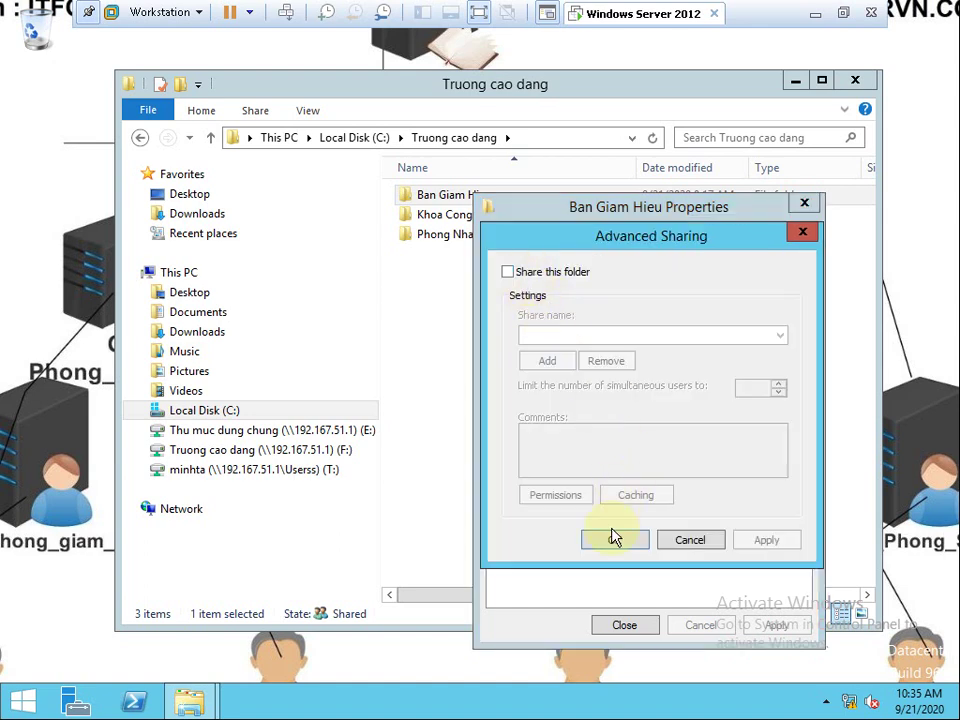
pyautogui.click(614, 539)
pyautogui.click(628, 626)
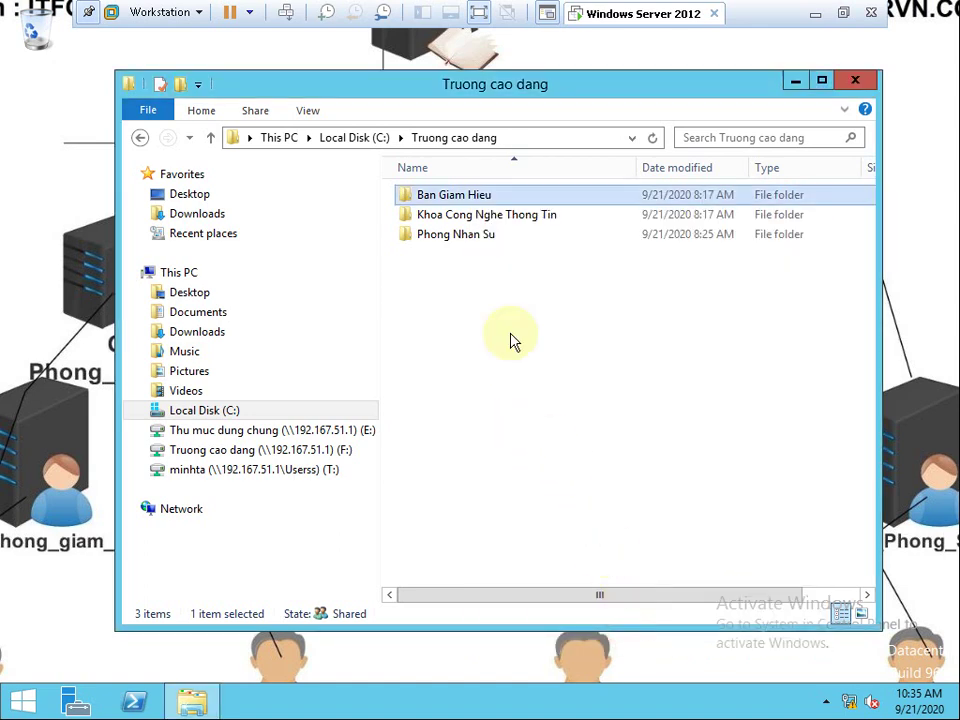
pyautogui.rightClick(500, 196)
# In Ban Giam Hieu's Share dialog, set both Group Ban Giam Hieu and the individual user to Remove.
pyautogui.click(523, 473)
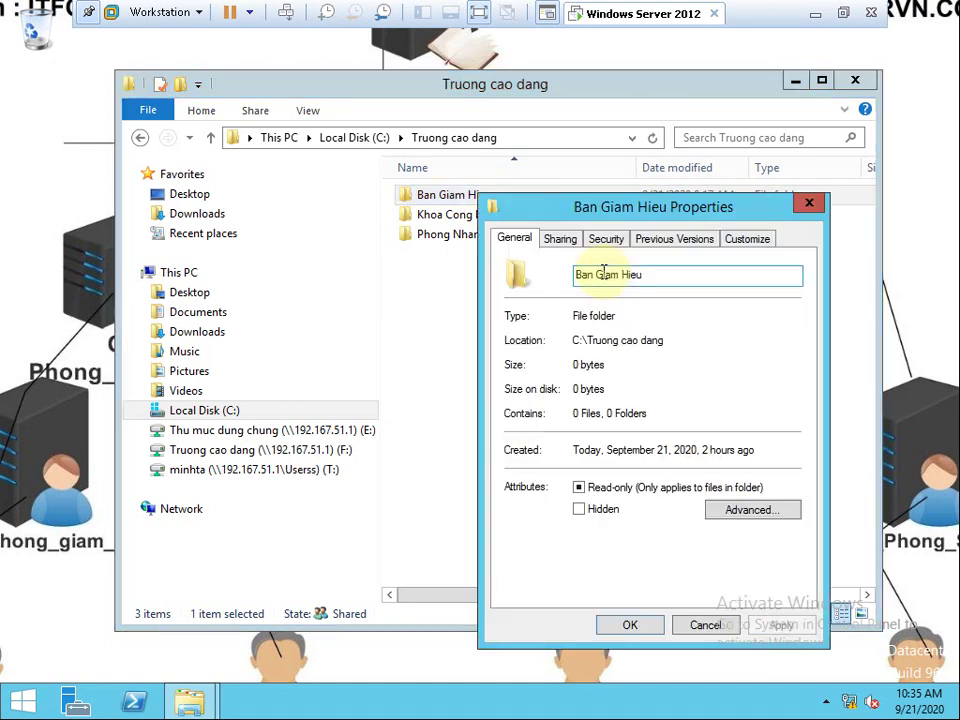
pyautogui.click(561, 239)
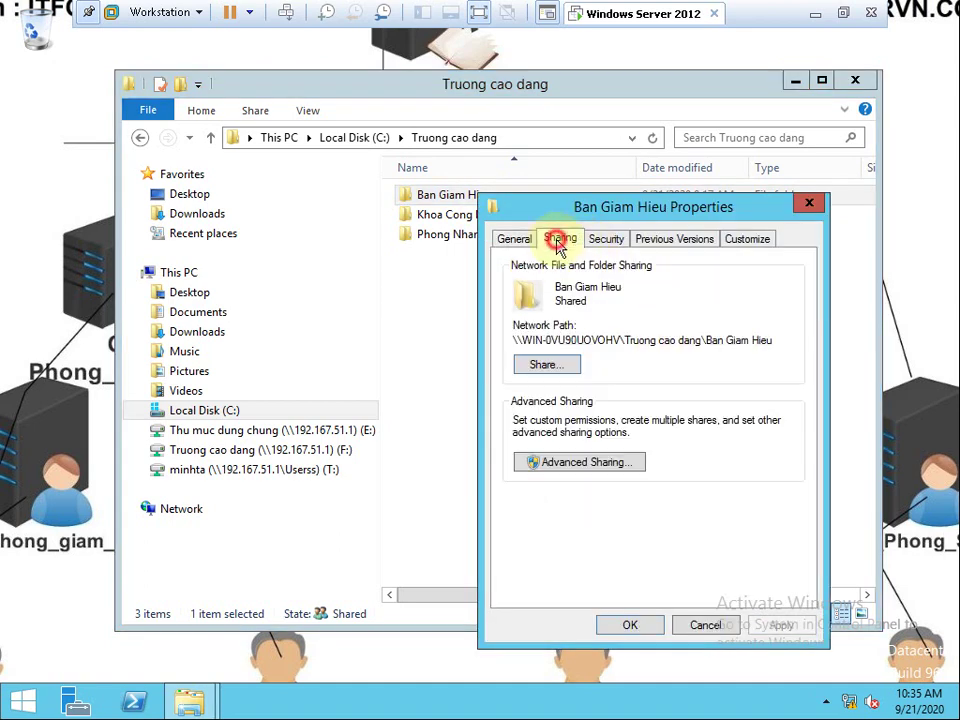
pyautogui.click(570, 366)
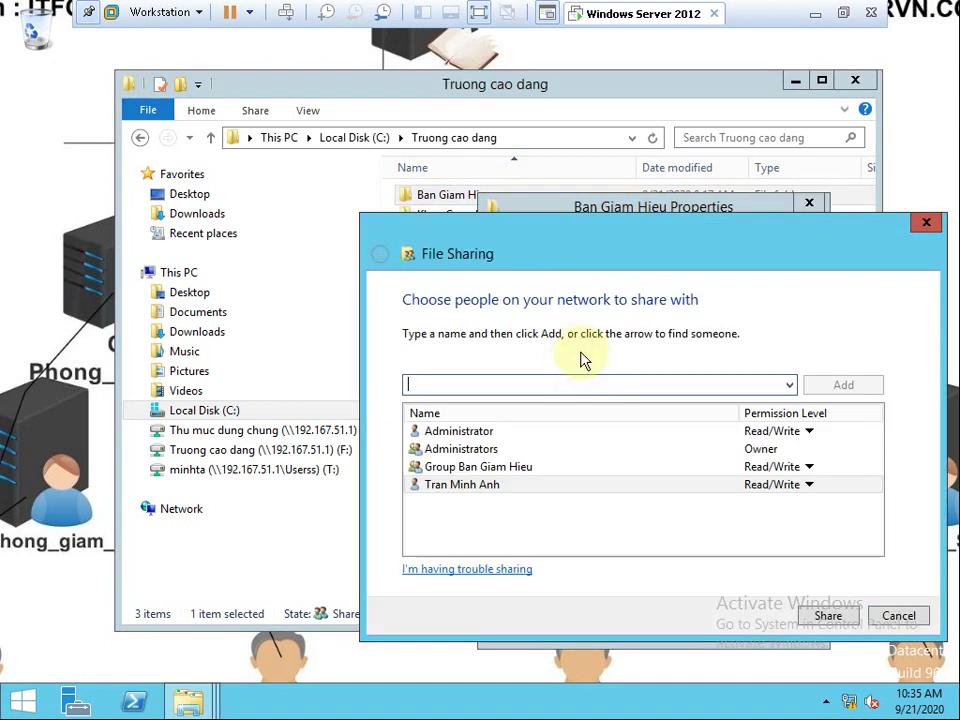
pyautogui.click(638, 472)
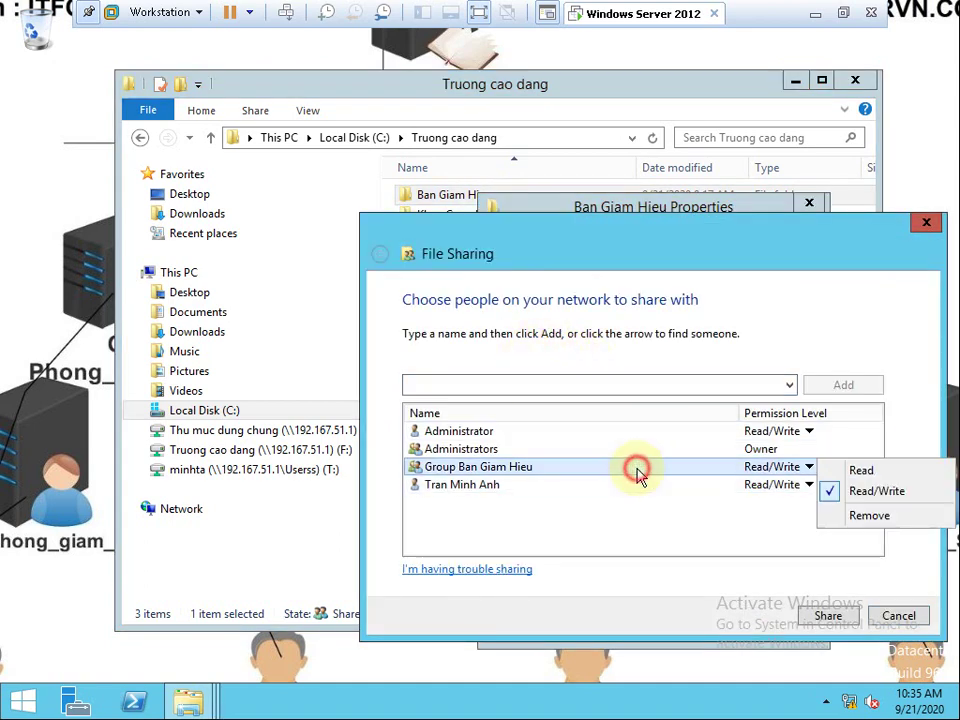
pyautogui.click(855, 518)
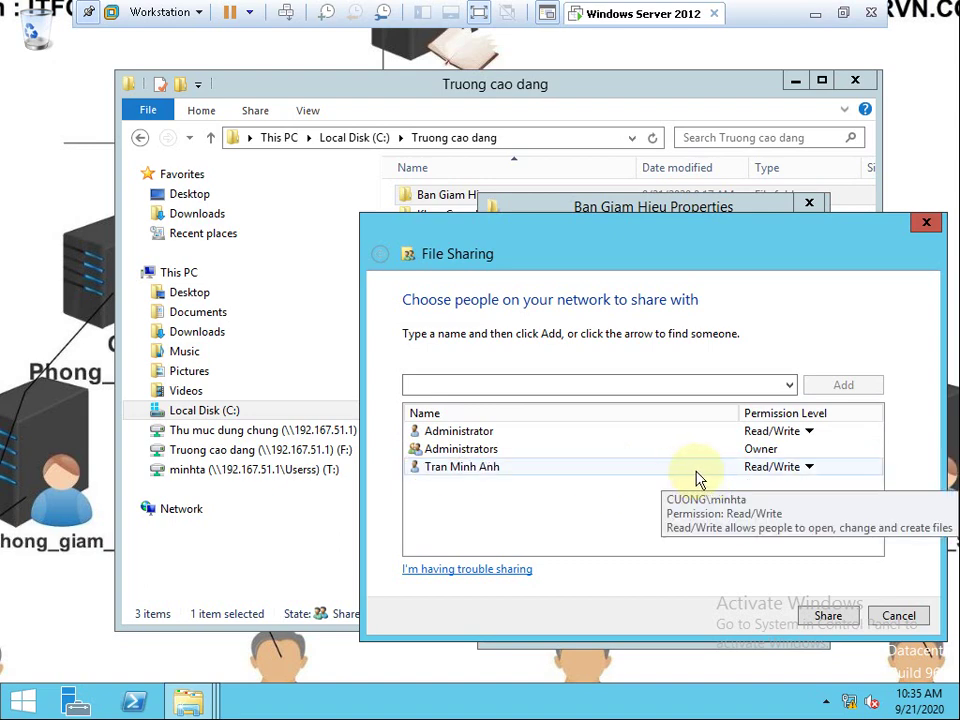
pyautogui.click(640, 474)
pyautogui.click(866, 517)
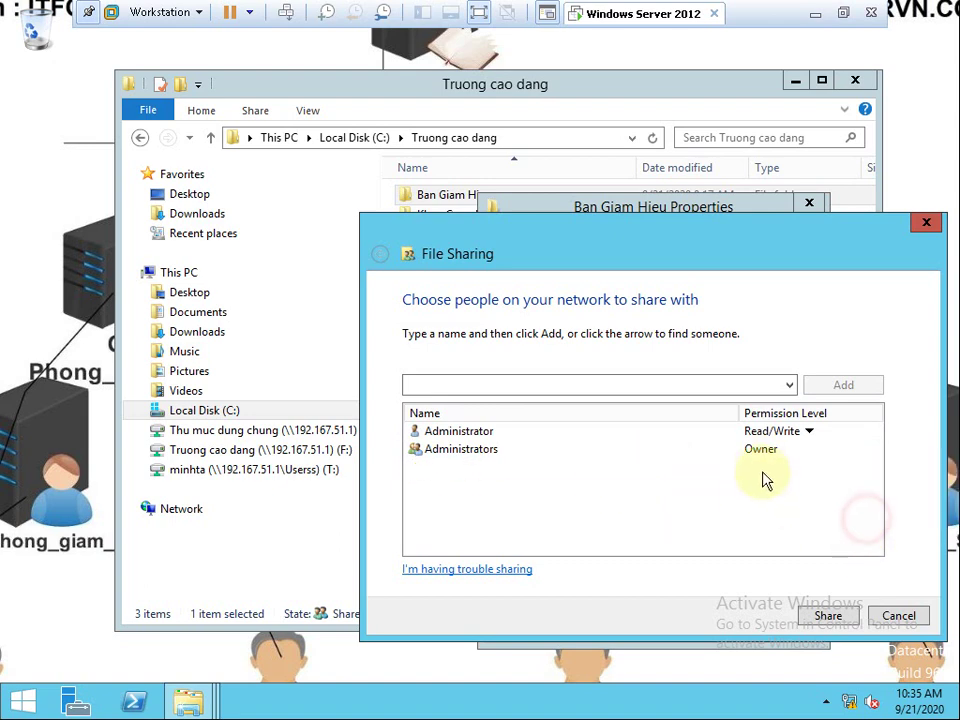
# Close the sharing list and the Ban Giam Hieu Properties window.
pyautogui.click(757, 451)
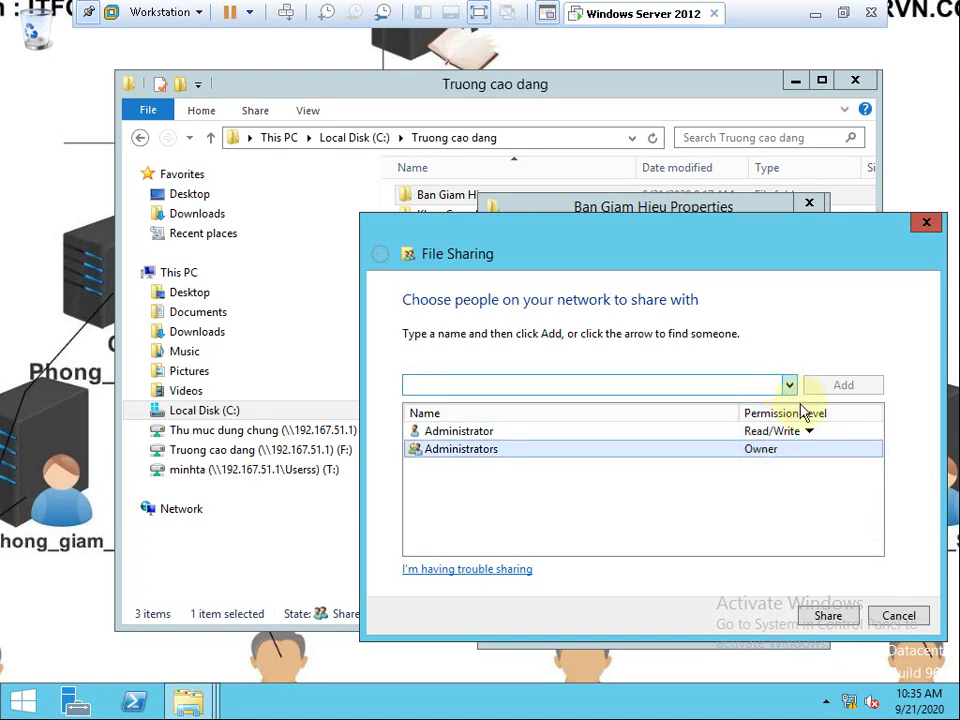
pyautogui.click(898, 616)
pyautogui.click(629, 625)
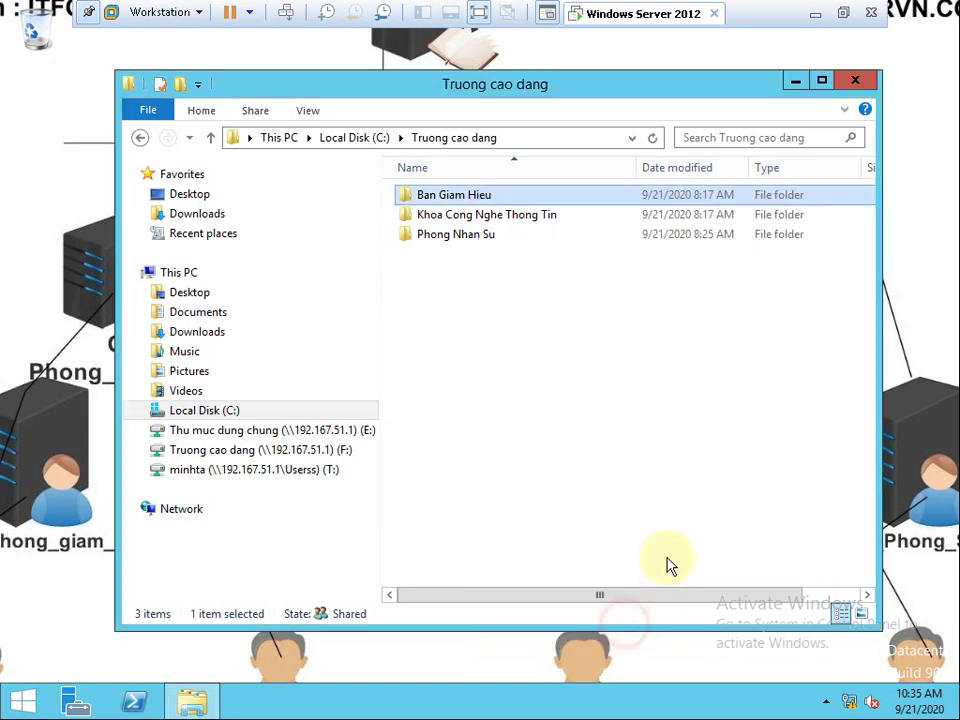
pyautogui.click(826, 705)
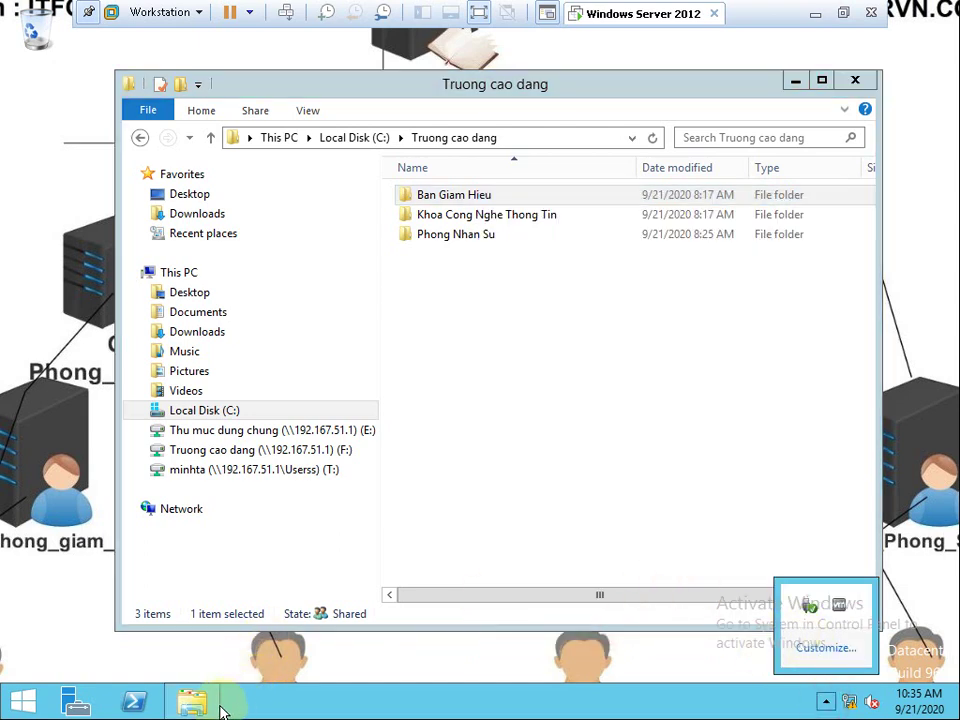
# Dismiss the folder's context menu, exit the VM's full-screen view and bring up the screen recorder.
pyautogui.rightClick(488, 198)
pyautogui.click(778, 533)
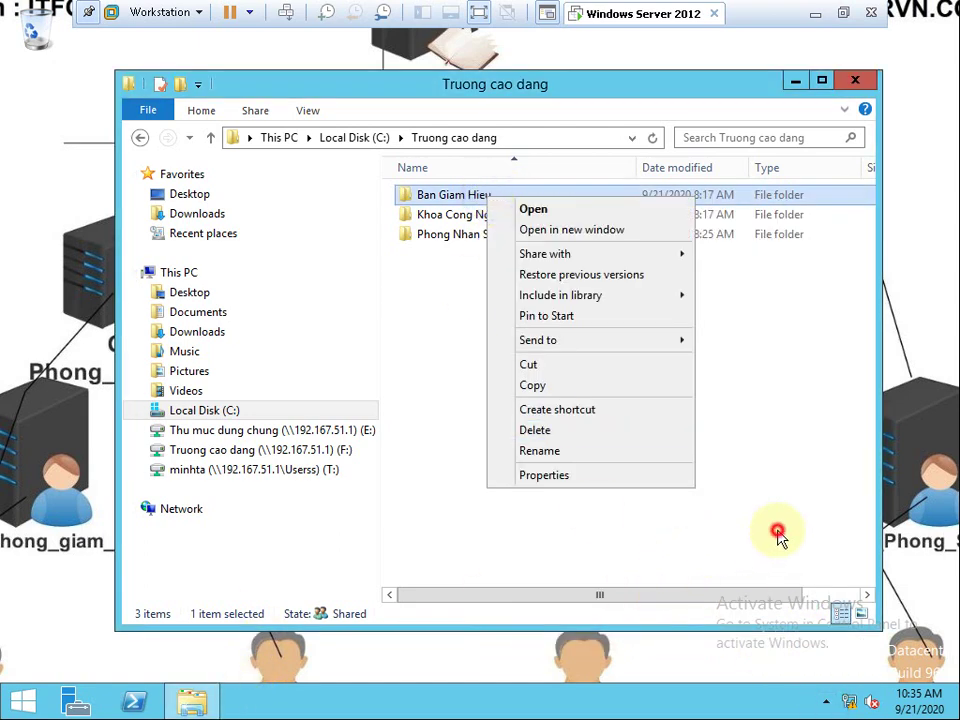
pyautogui.click(843, 13)
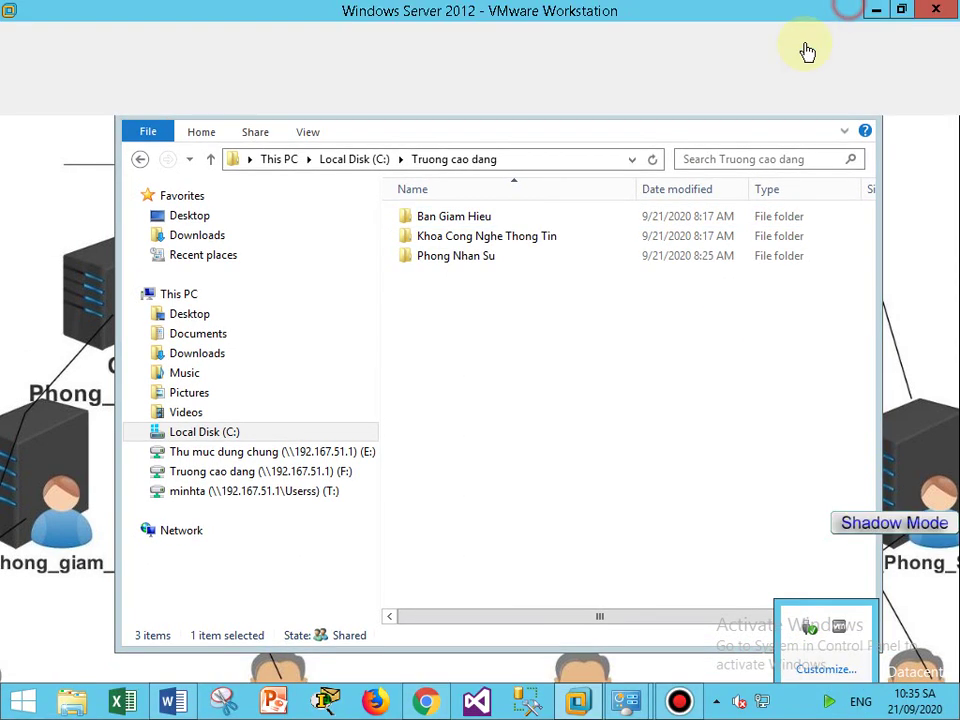
pyautogui.click(679, 701)
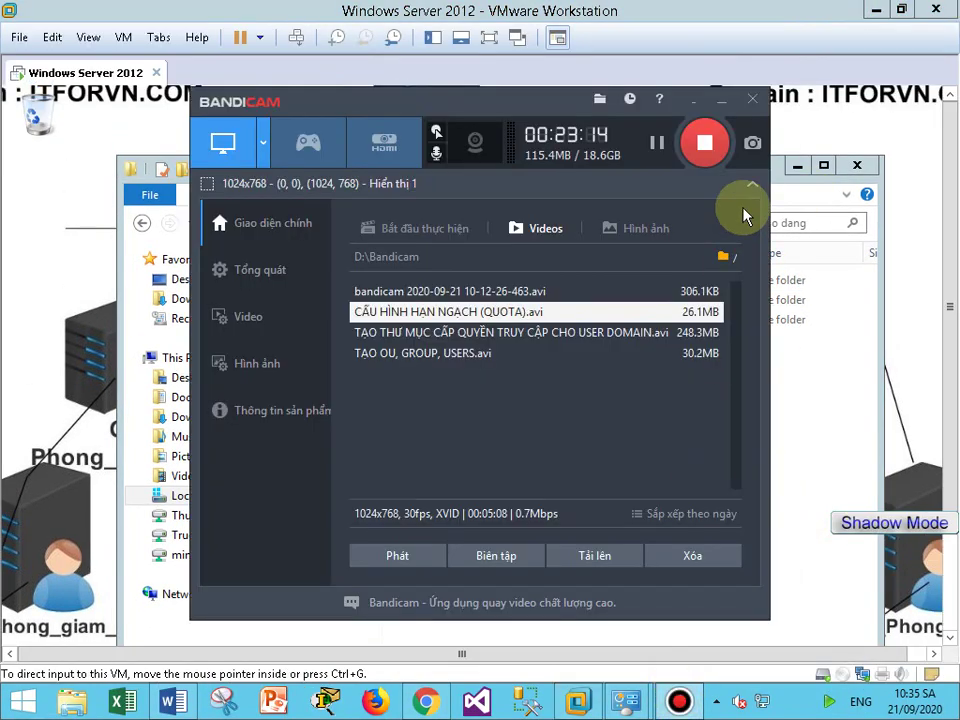